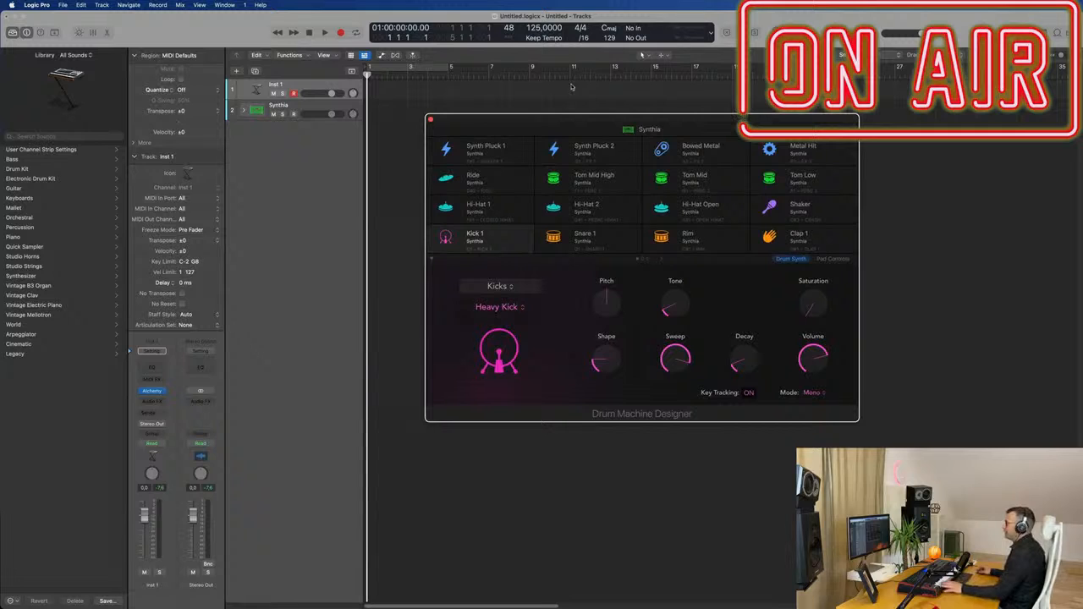
- Expand the Synthia track stack and record a short four-hit kick pattern on the Kick 1 track
left_click(301, 112)
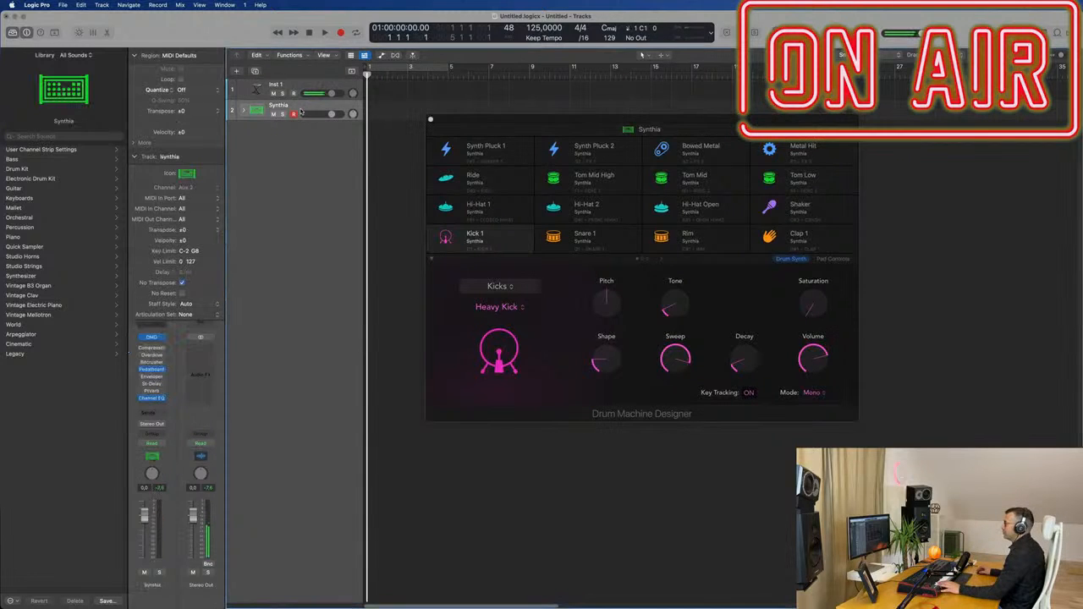
left_click(243, 111)
left_click(310, 127)
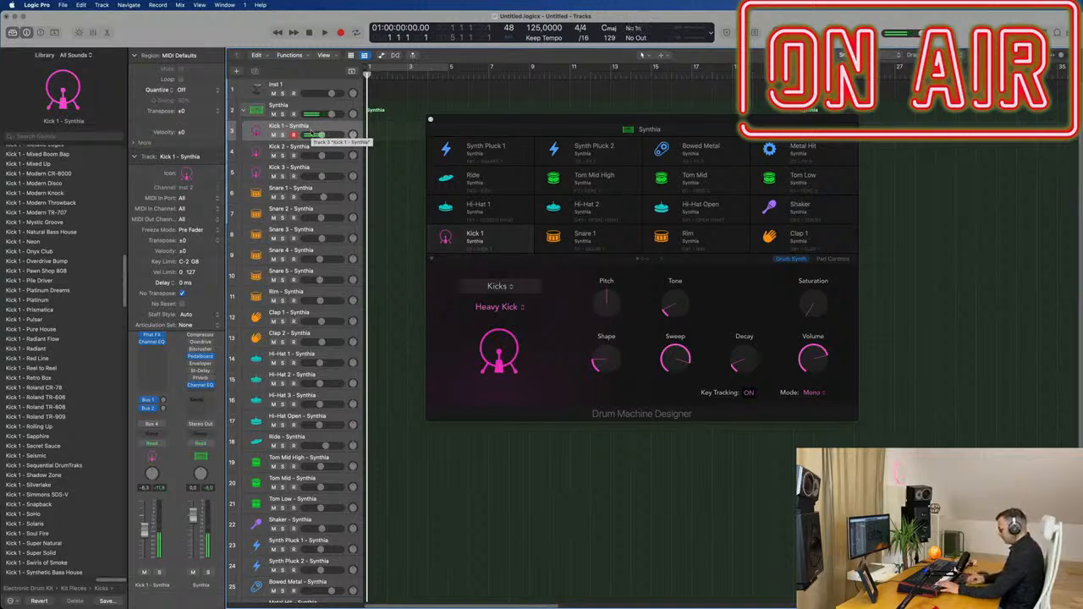
key("r")
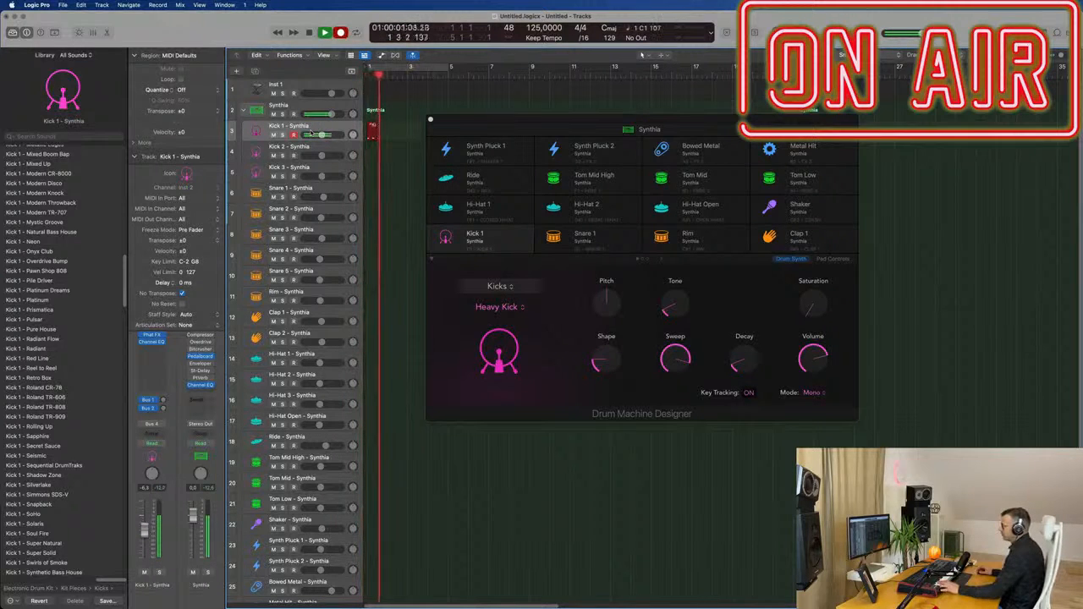
key("space")
- Open the recorded Kick 1 region in the piano roll, quantize all its notes, and slightly lengthen the first note
left_click_drag(595, 120, 1075, 138)
double_click(378, 127)
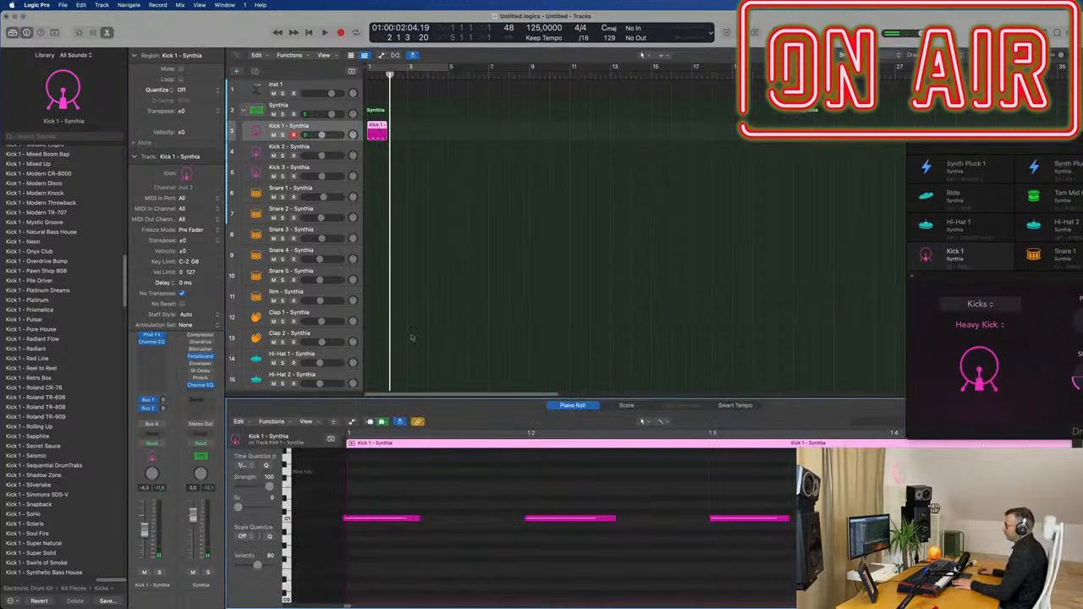
key("super+a")
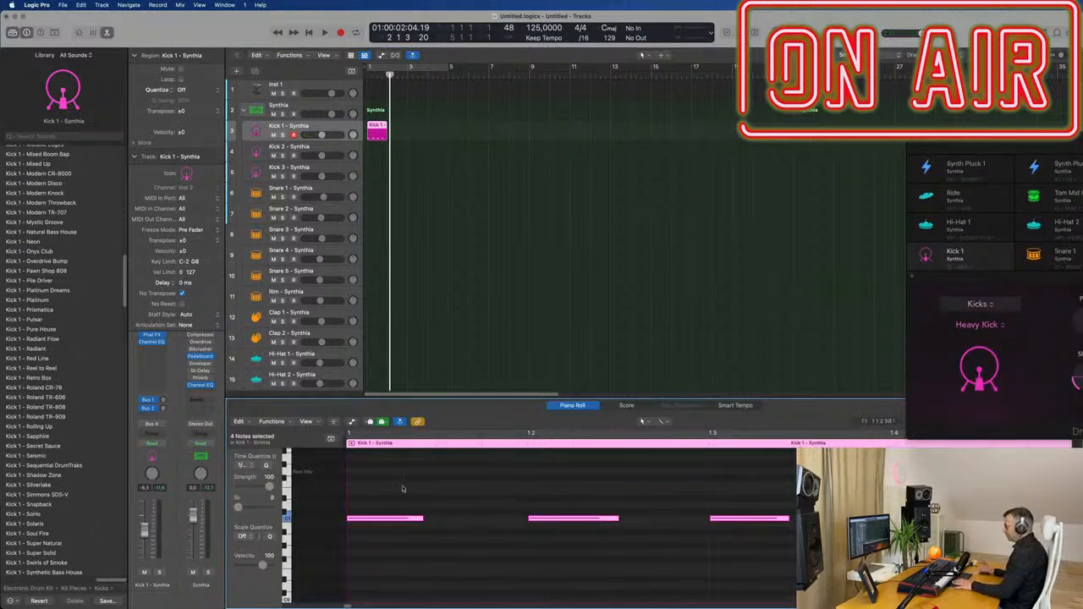
left_click(807, 498)
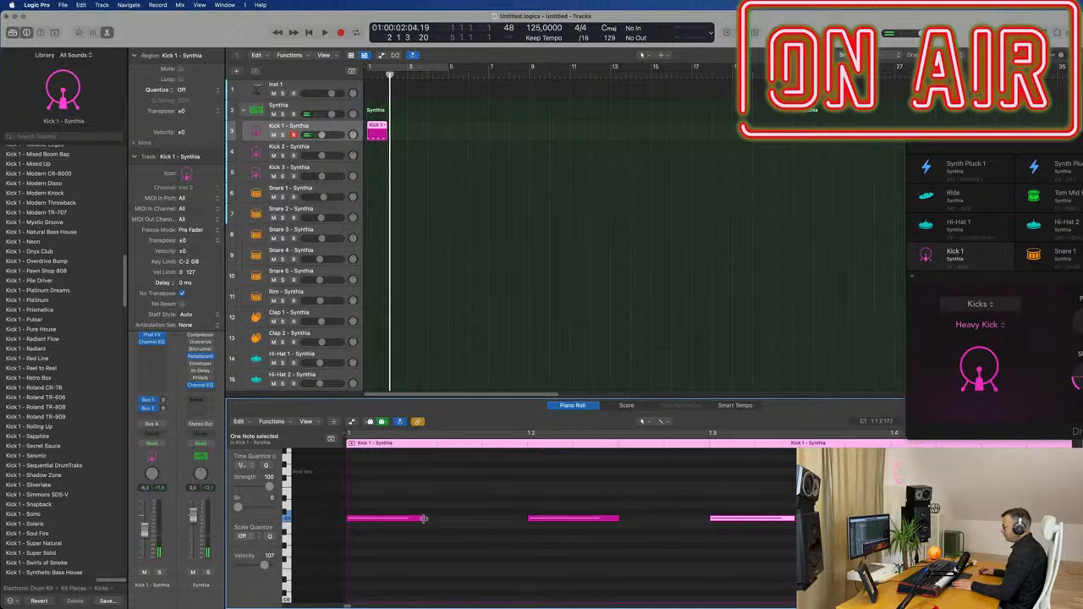
left_click_drag(423, 519, 435, 520)
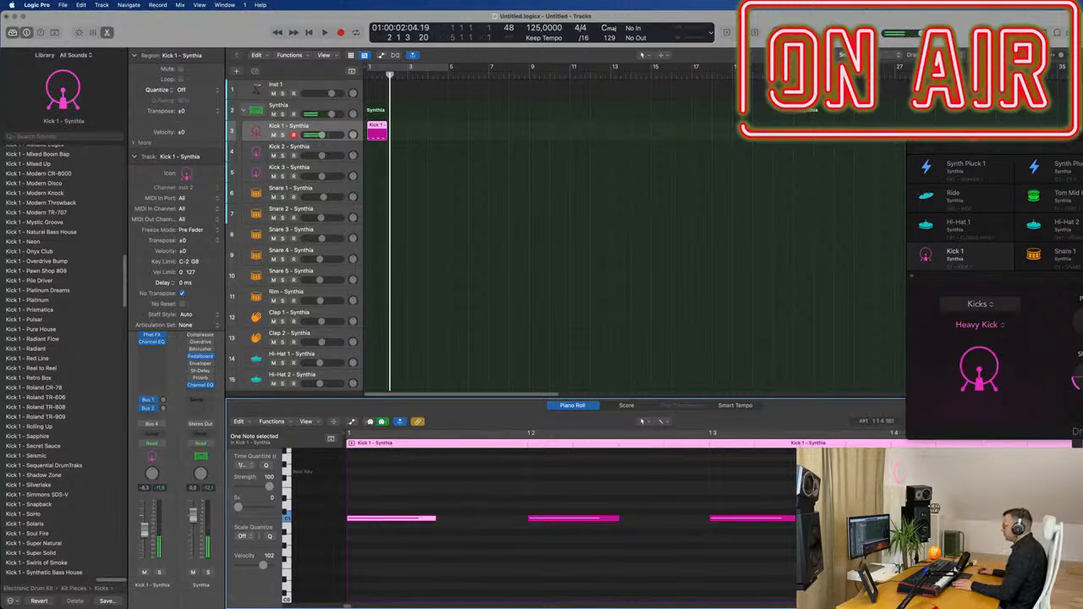
- Repeat the Kick 1 region to fill the first four bars and turn on cycling over them
left_click_drag(965, 137, 734, 136)
left_click(381, 130)
key("super+r")
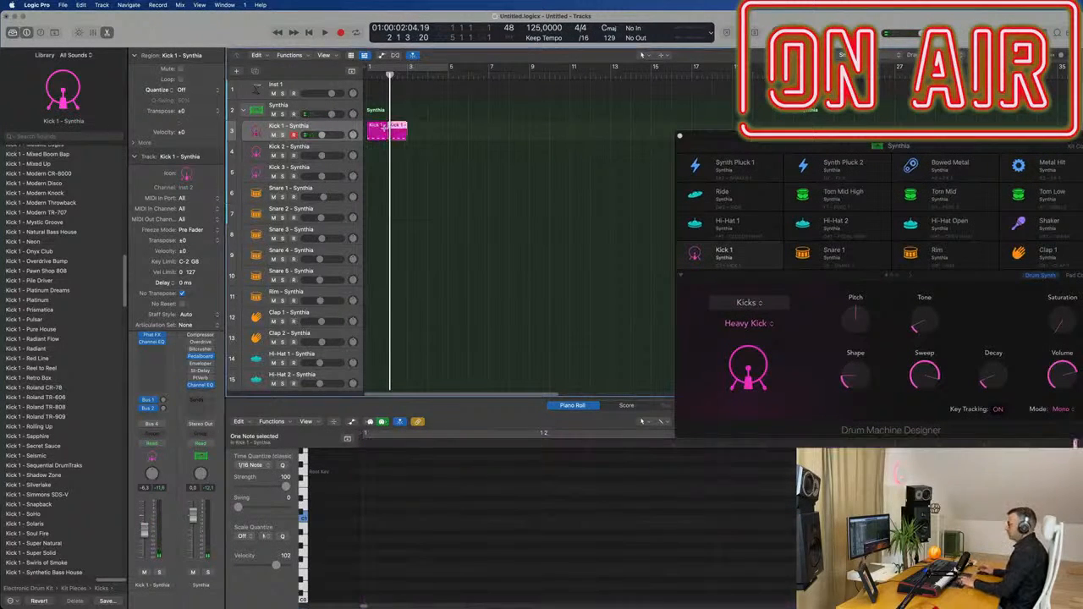
left_click(408, 68)
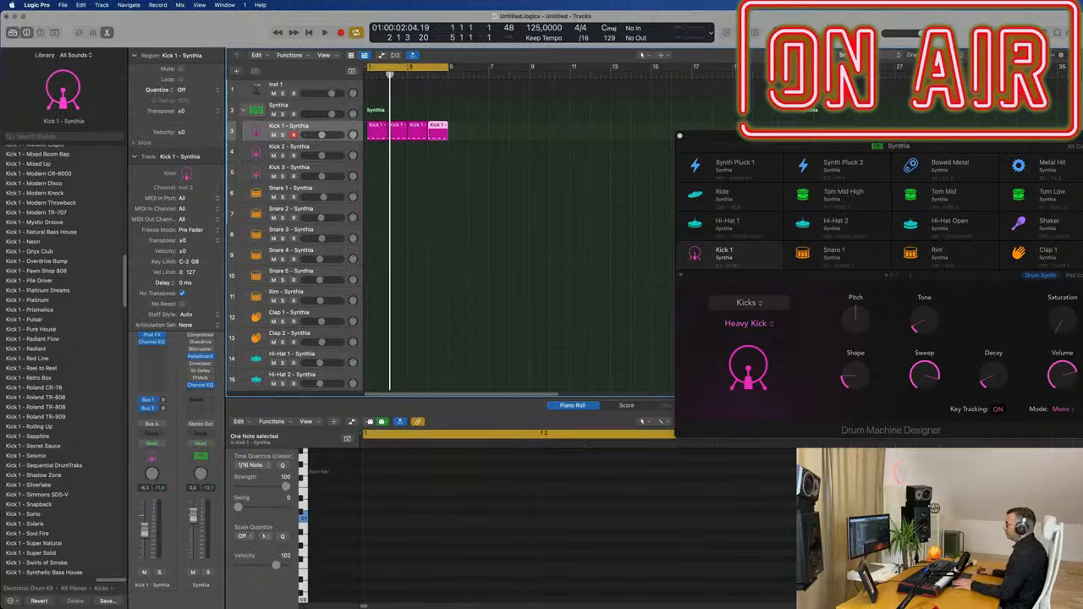
- Play the looped kick pattern and audition different Pitch settings for the Heavy Kick sound
left_click_drag(788, 142, 711, 110)
key("space")
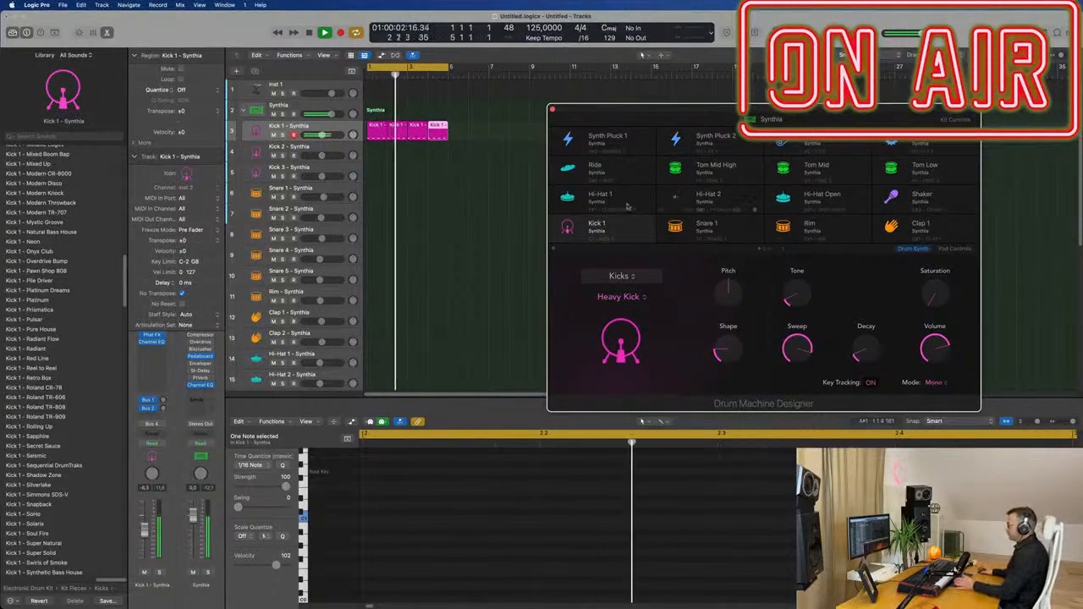
left_click_drag(781, 174, 711, 141)
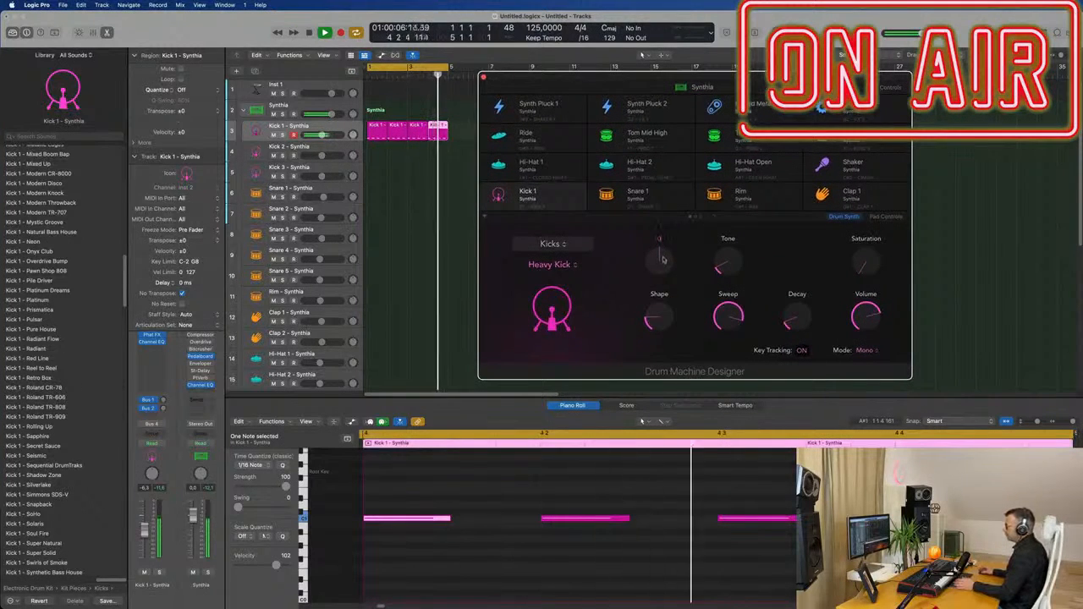
mouse_move(659, 262)
left_mouse_down()
mouse_move(665, 278)
mouse_move(673, 249)
left_mouse_up()
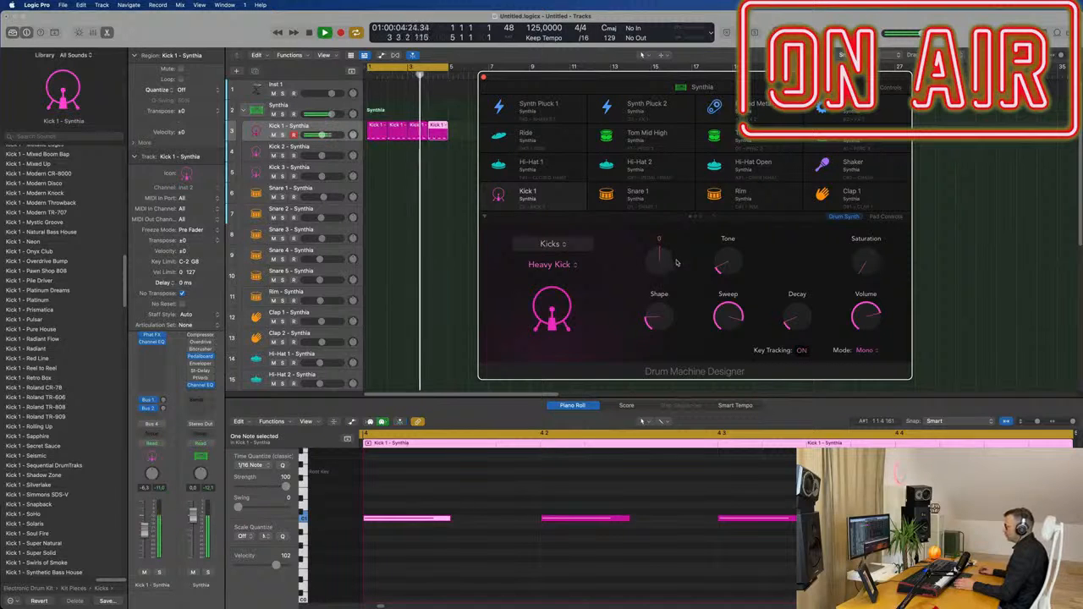
left_click(523, 547)
key("super+a")
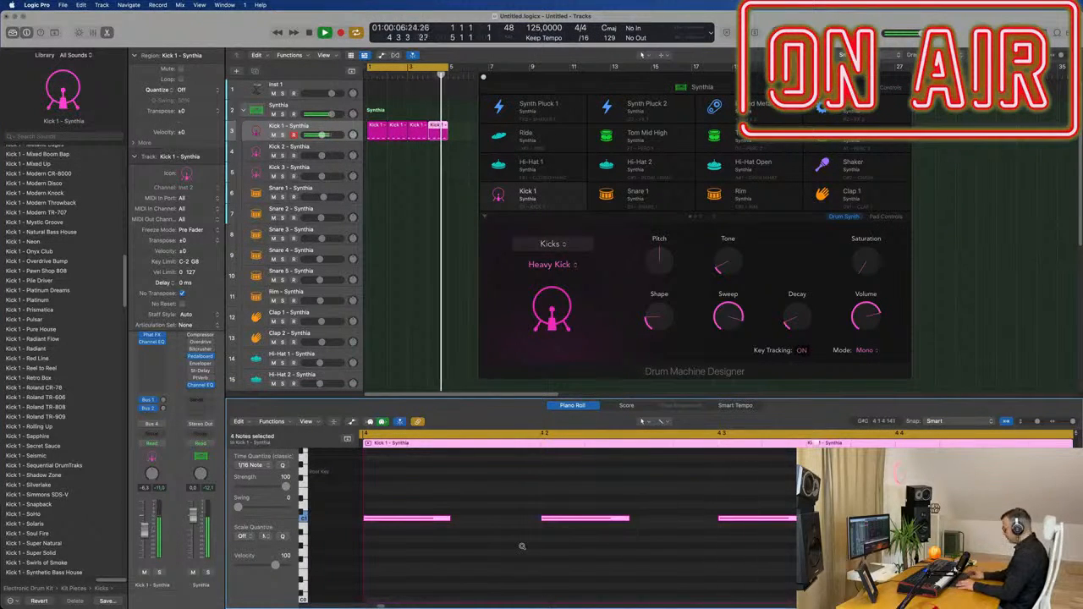
key("Delete")
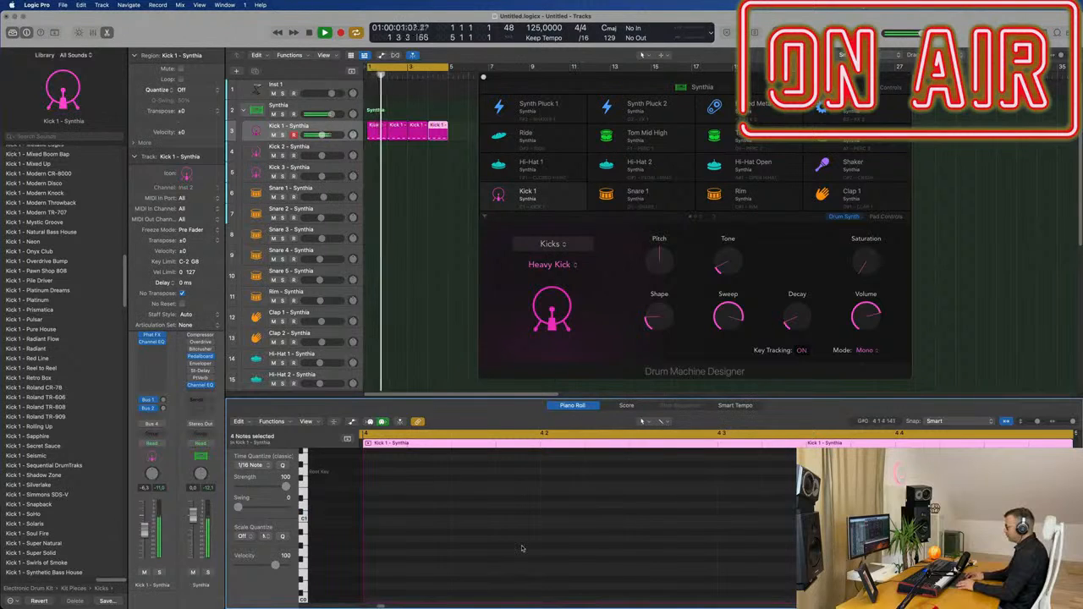
key("super+z")
key("space")
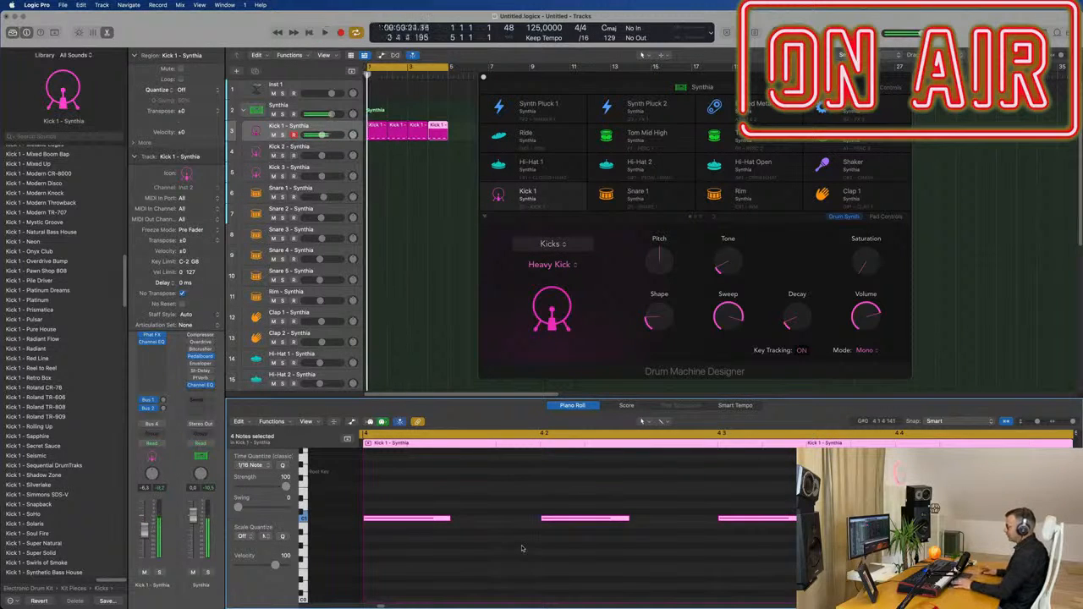
- During playback, set the Heavy Kick's Tone to about 19% and its Shape to about 40%
key("space")
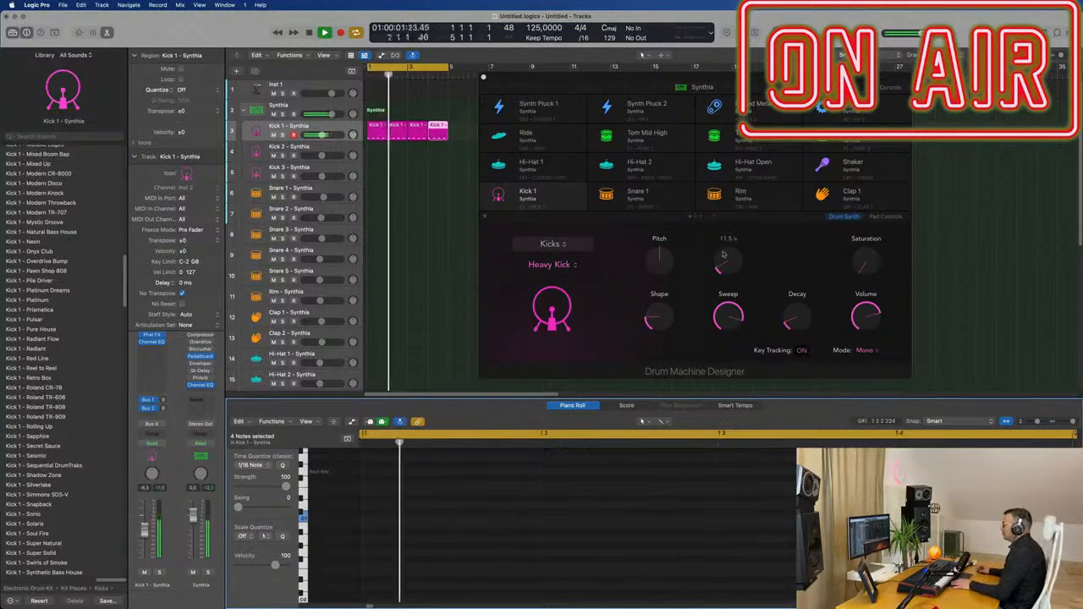
mouse_move(725, 257)
left_mouse_down()
mouse_move(727, 227)
mouse_move(726, 258)
left_mouse_up()
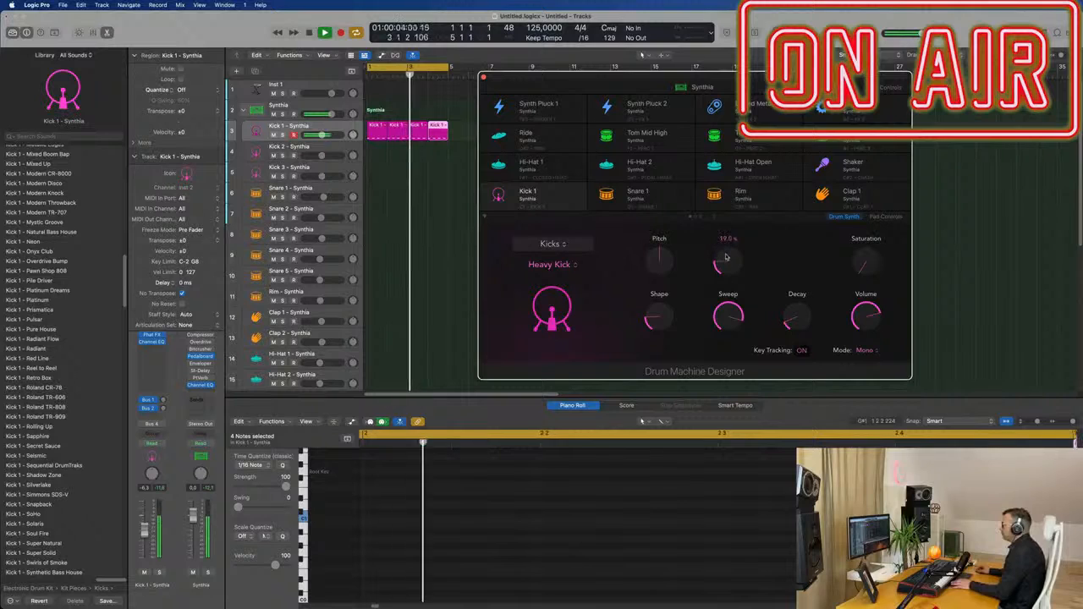
left_click_drag(662, 315, 664, 292)
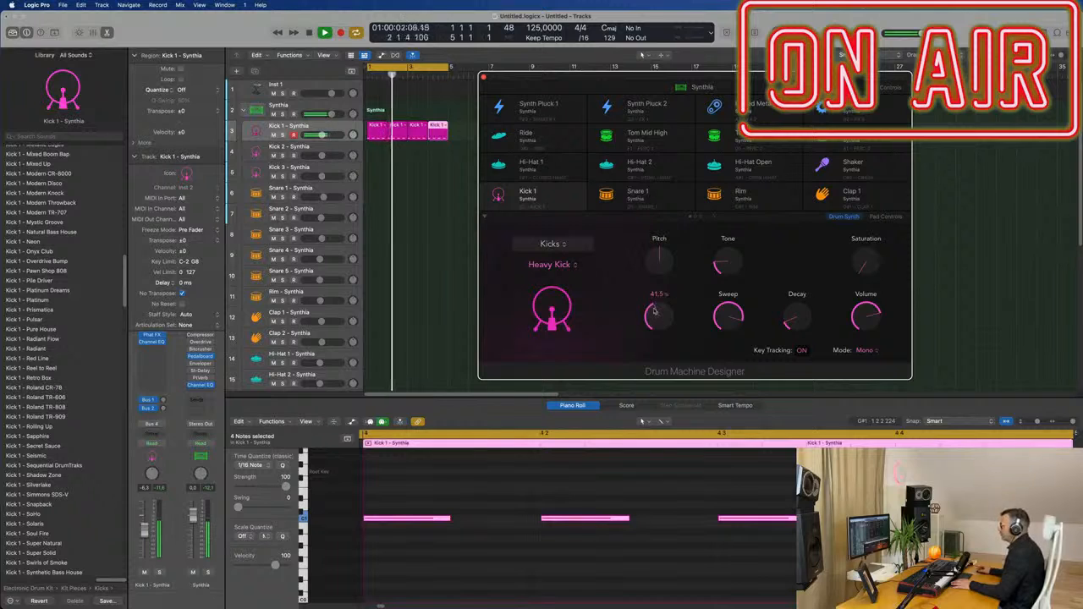
left_click_drag(654, 311, 653, 314)
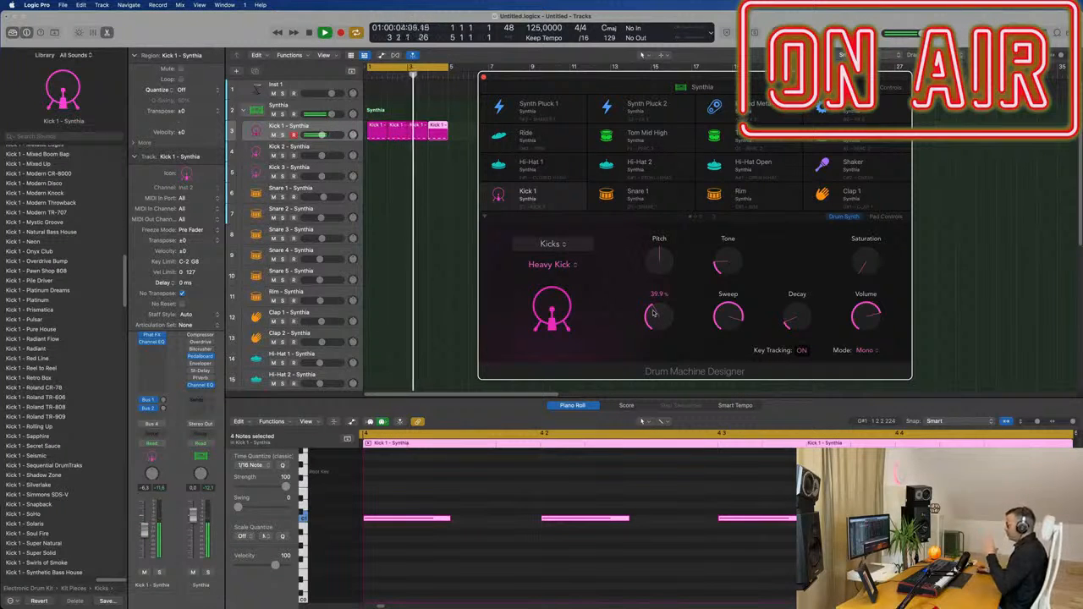
- Set the Heavy Kick's Decay to about 43% and add about 4% Saturation
left_click_drag(799, 310, 798, 306)
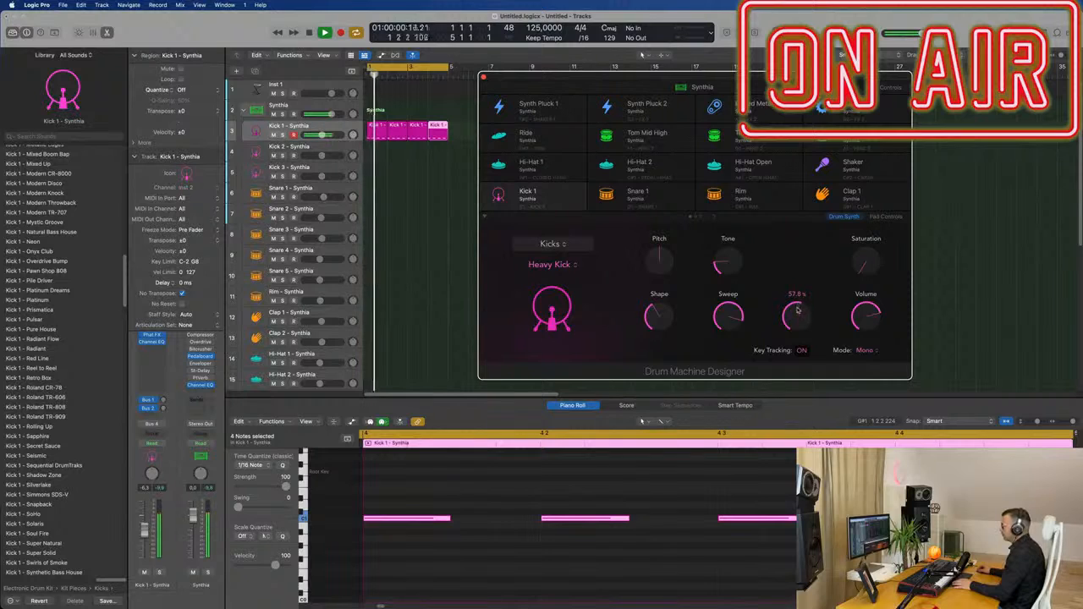
left_click_drag(797, 311, 797, 319)
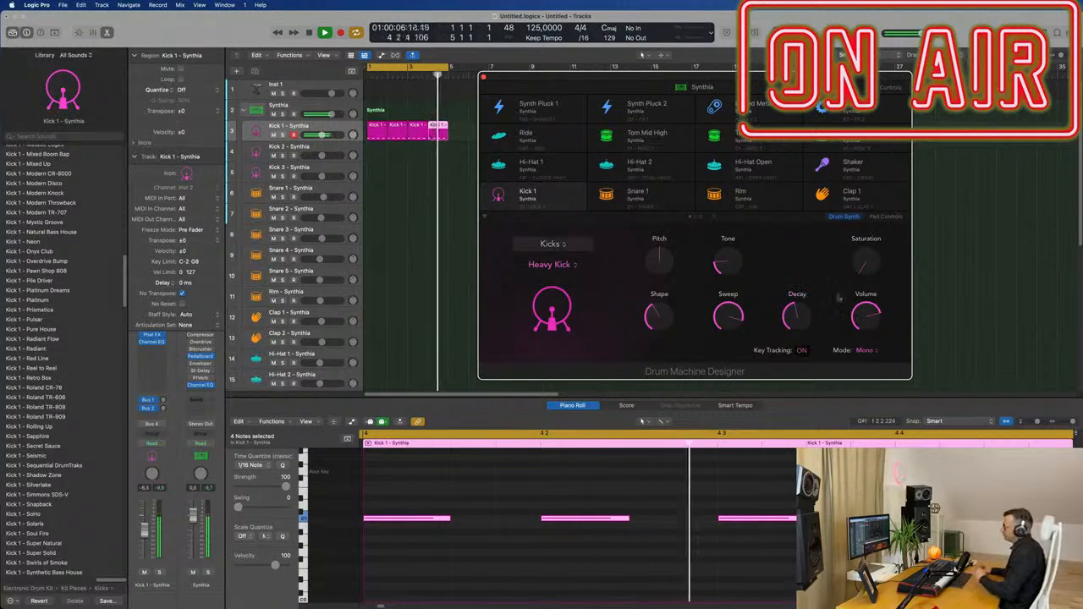
left_click_drag(858, 266, 858, 235)
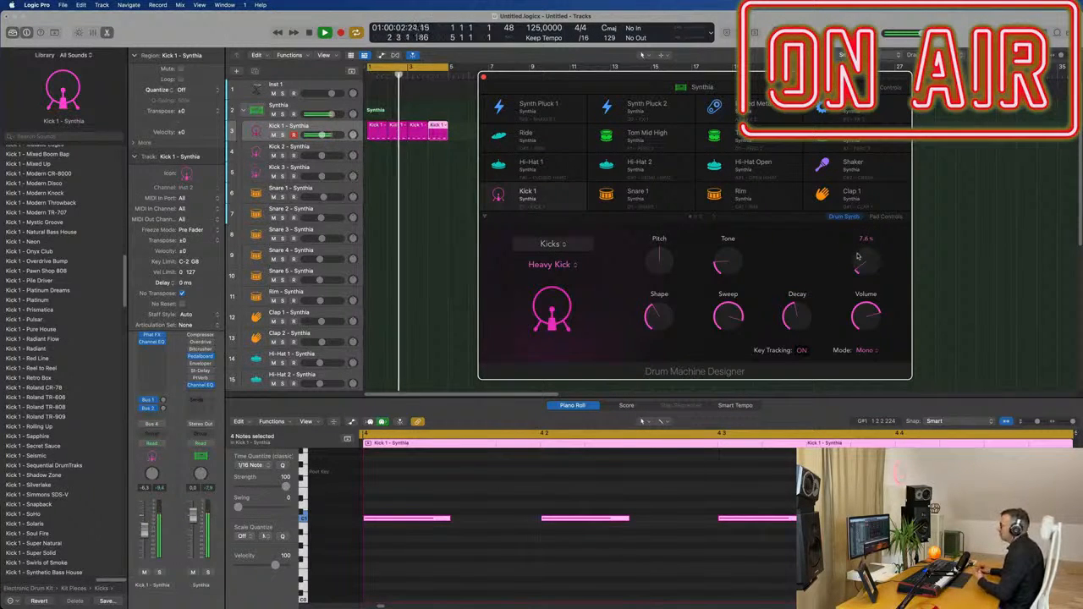
left_click_drag(858, 257, 862, 251)
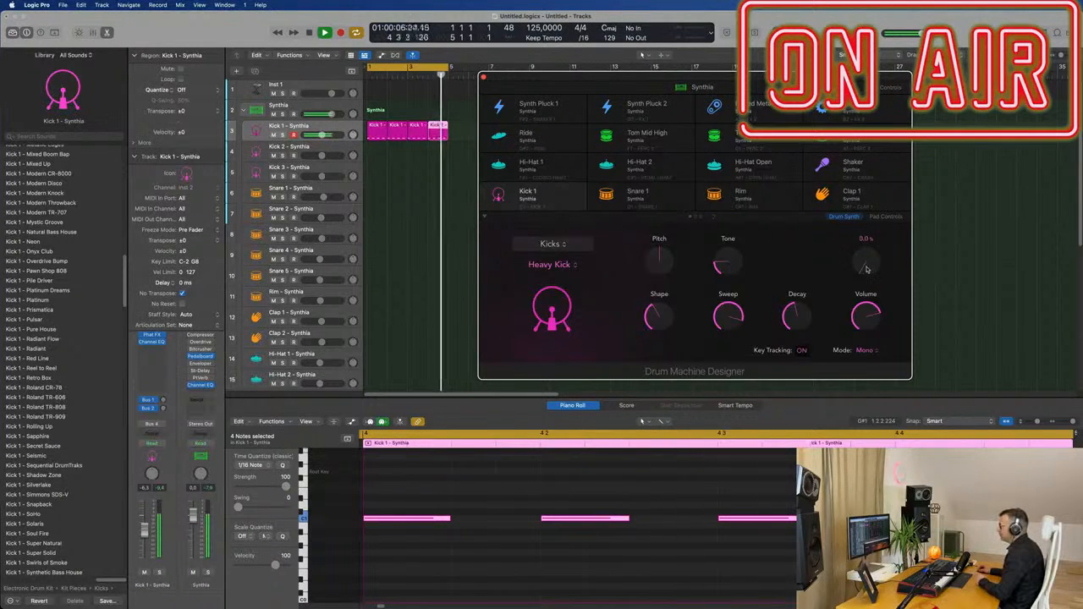
left_click_drag(864, 262, 866, 263)
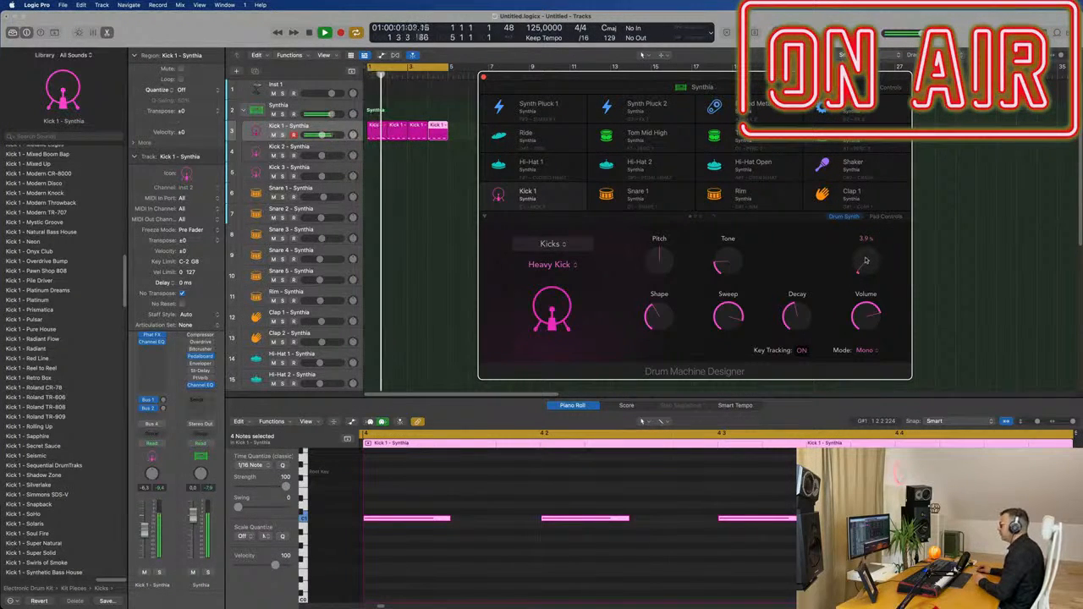
- Shorten the Heavy Kick's Decay to about 31% and fine-tune its Tone
mouse_move(796, 319)
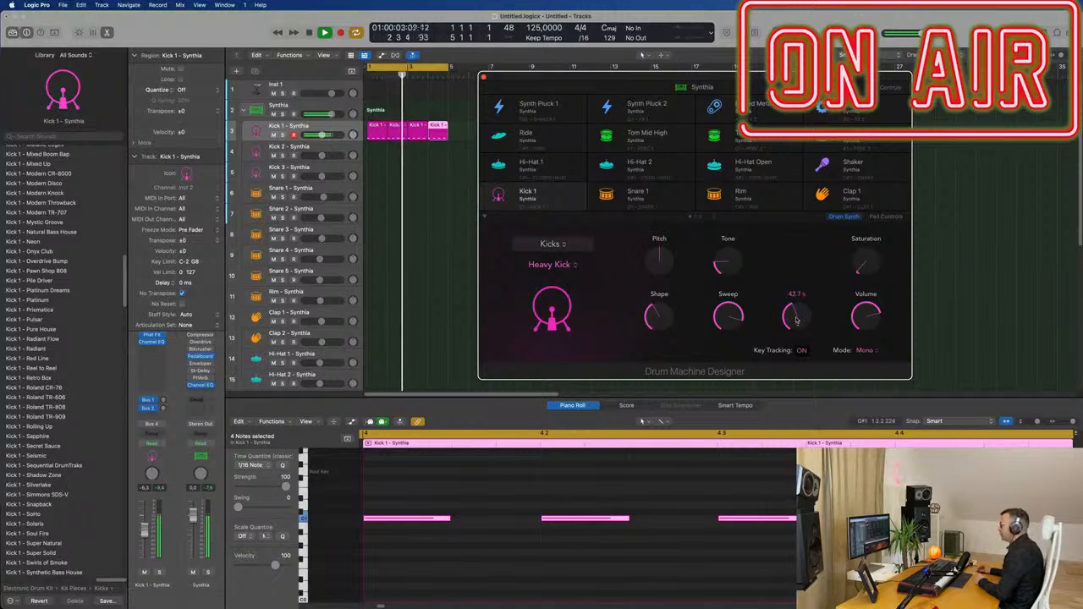
left_click_drag(796, 319, 800, 321)
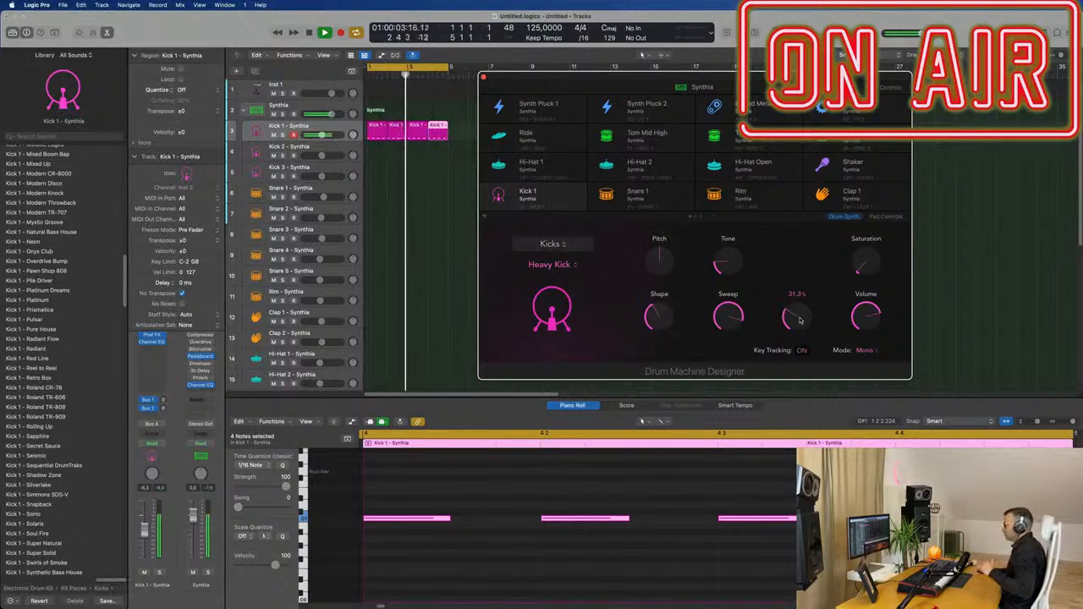
left_click_drag(800, 319, 800, 317)
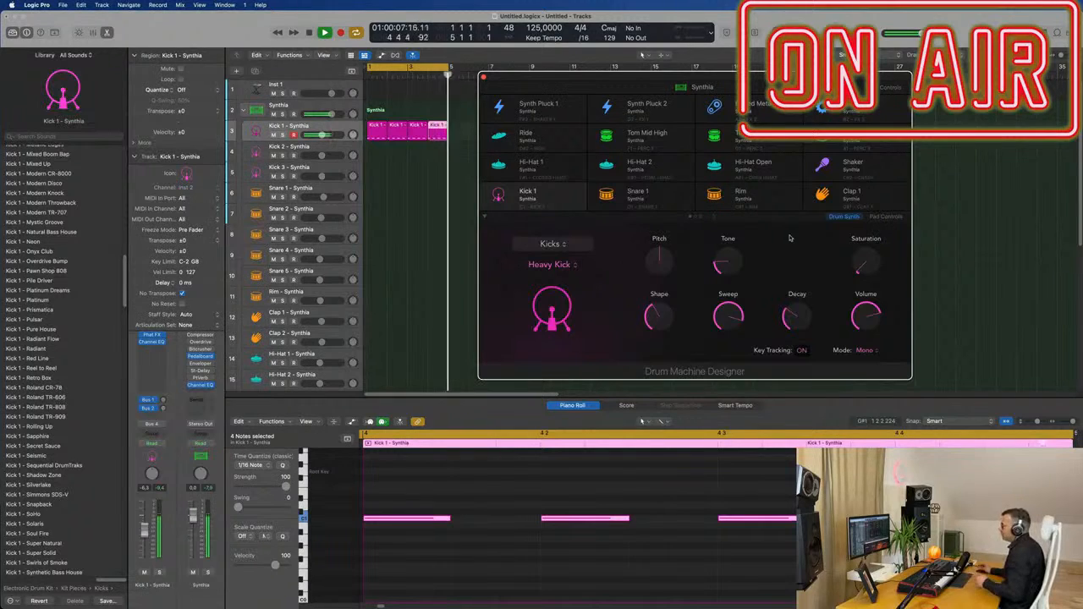
left_click_drag(727, 266, 726, 267)
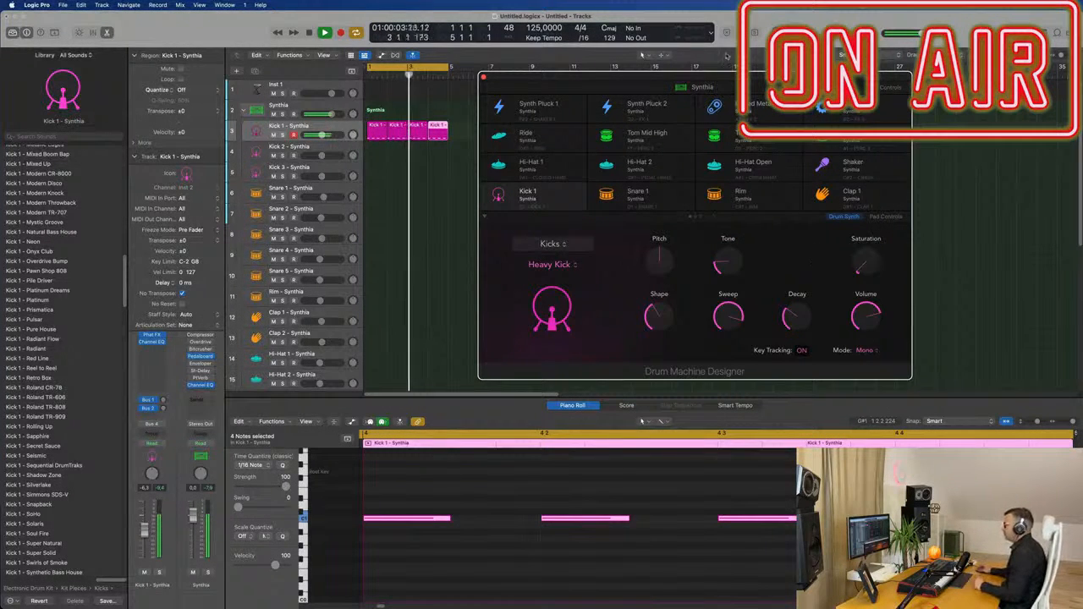
- Copy the first Kick 1 region to bar 1 of the Snare 1 track and delete its notes on beats 1 and 3
left_click_drag(723, 77, 805, 57)
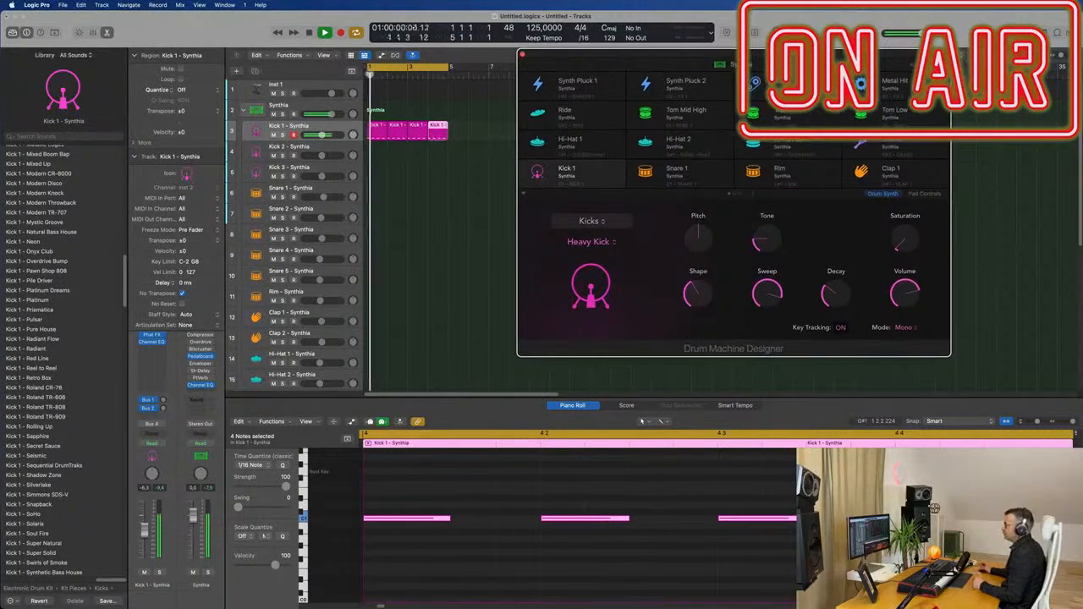
left_click(471, 157)
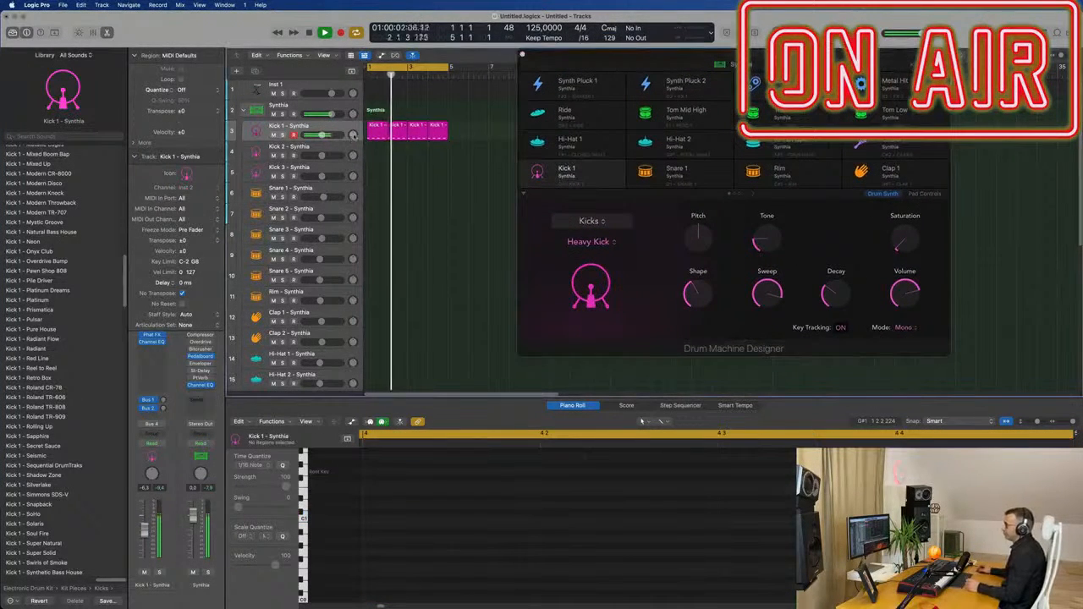
left_click_drag(596, 61, 801, 65)
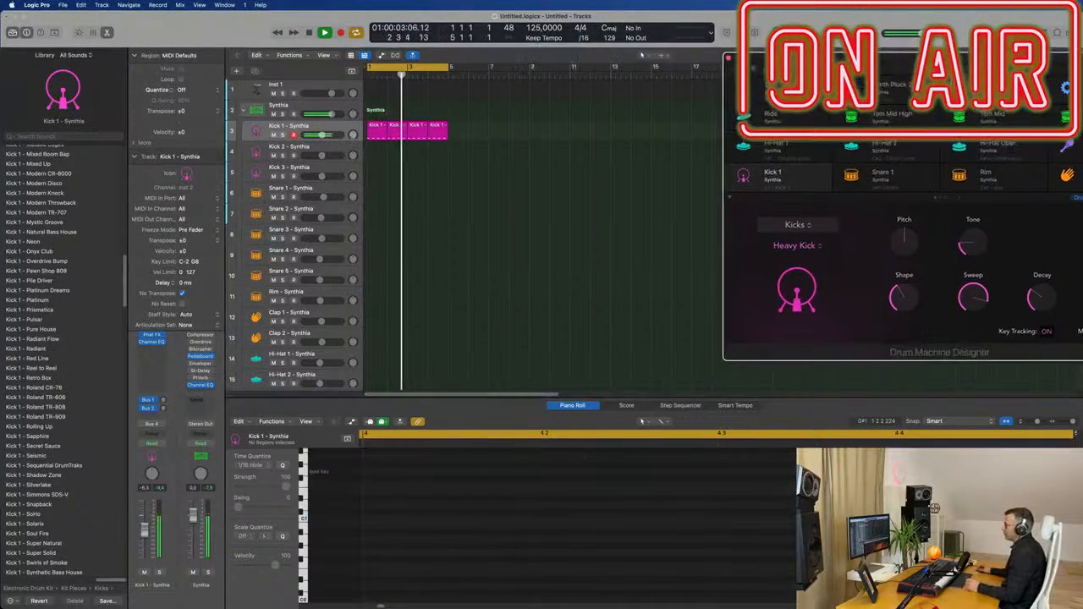
left_click(375, 131)
left_click_drag(377, 131, 376, 197)
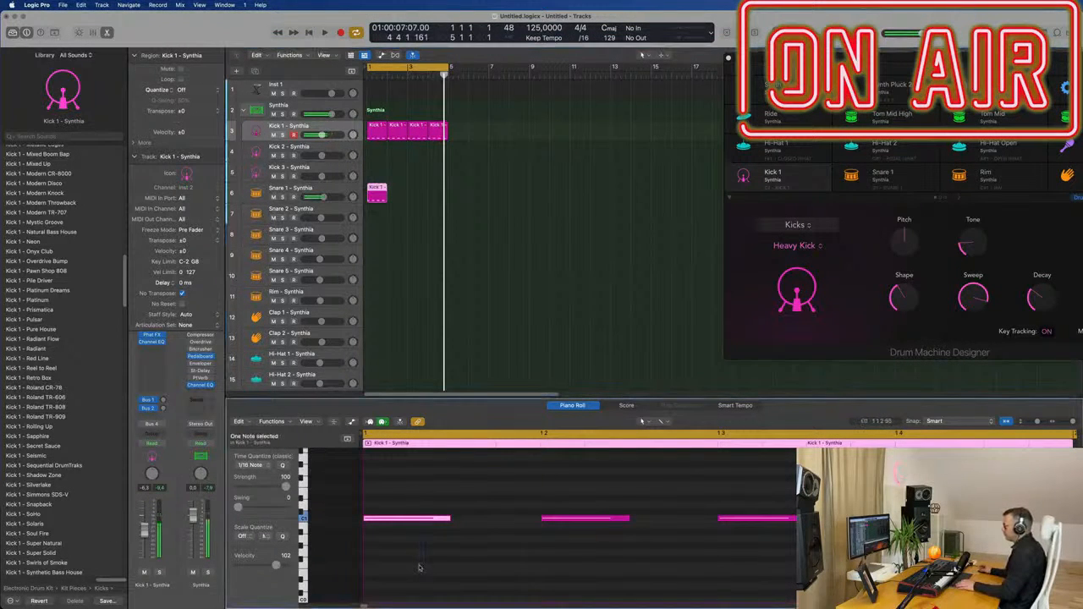
left_click(724, 518)
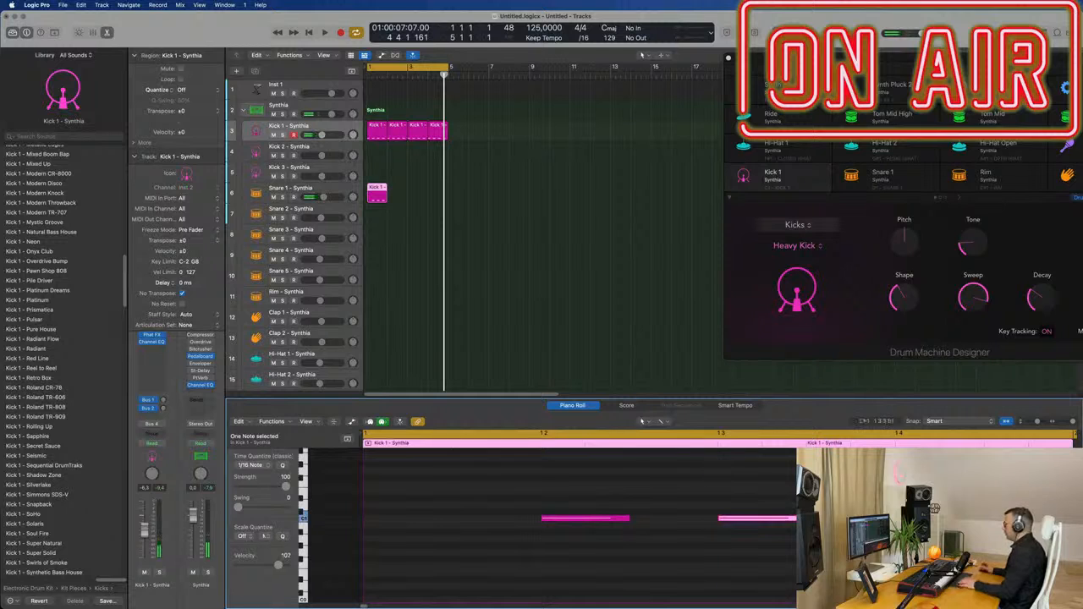
- Repeat the Snare 1 region three times to fill four bars, and play the loop with the Snare 1 track selected
left_click(419, 192)
key("super+r")
key("super+r")
key("super+r")
key("space")
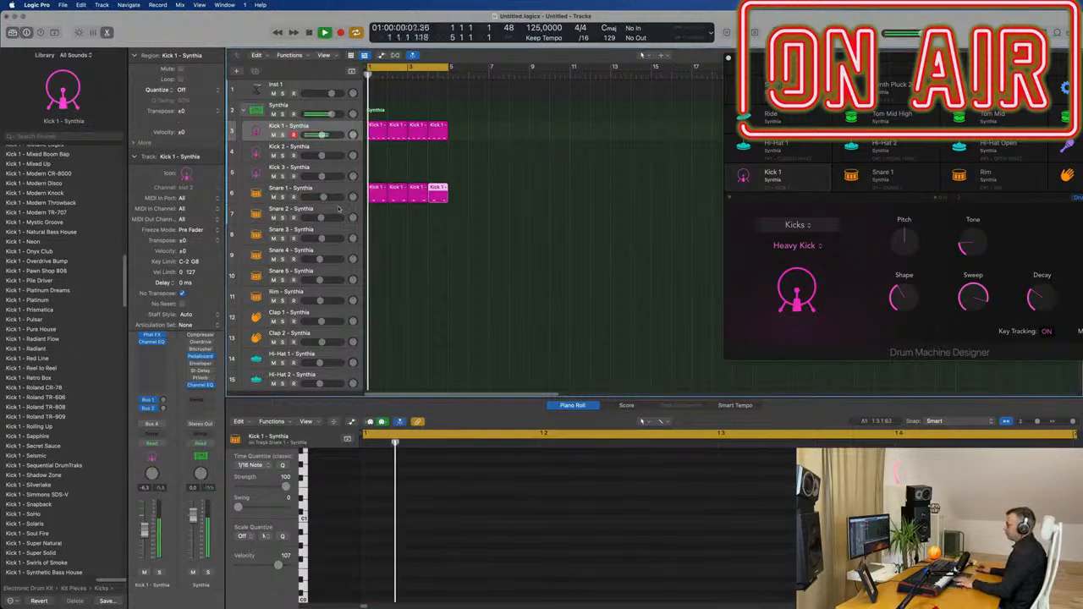
left_click(329, 191)
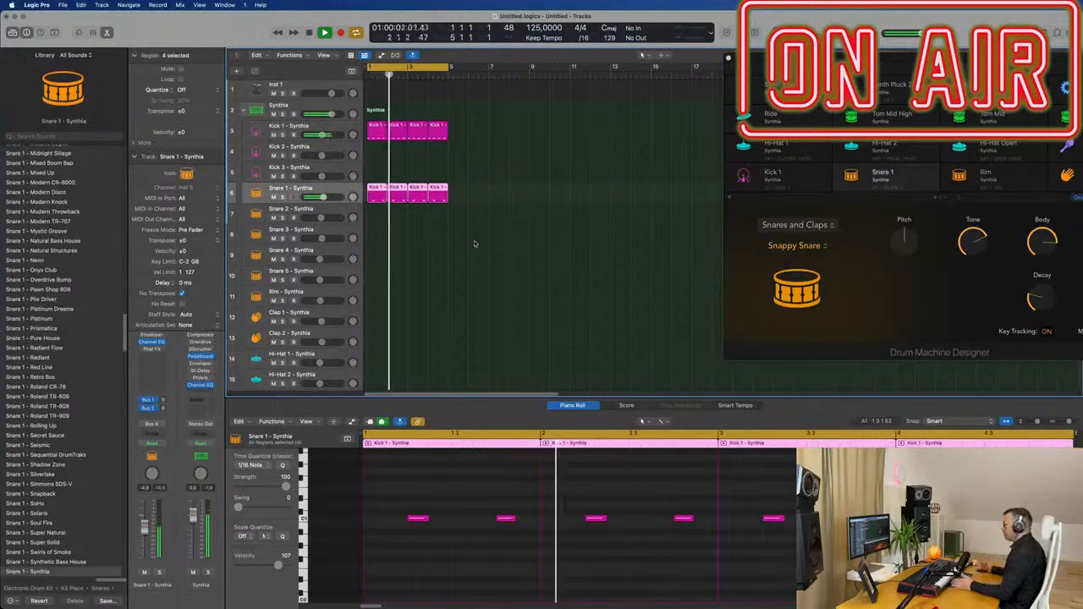
- Repeat the four-bar kick and snare regions three times to fill 16 bars, and extend the cycle range to bar 17
key("space")
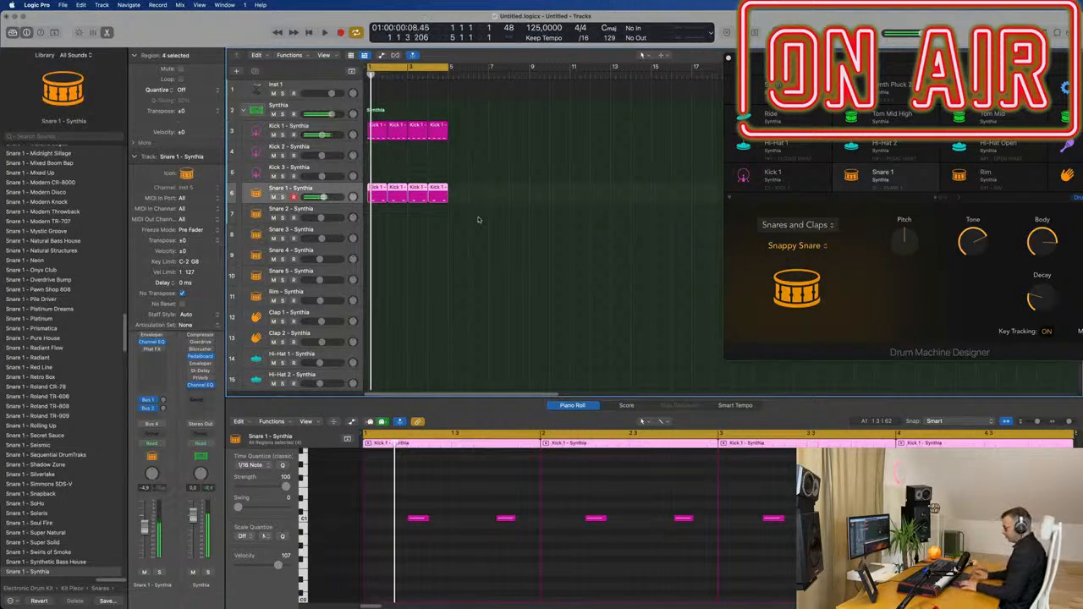
key("super+r")
key("super+r")
key("super+r")
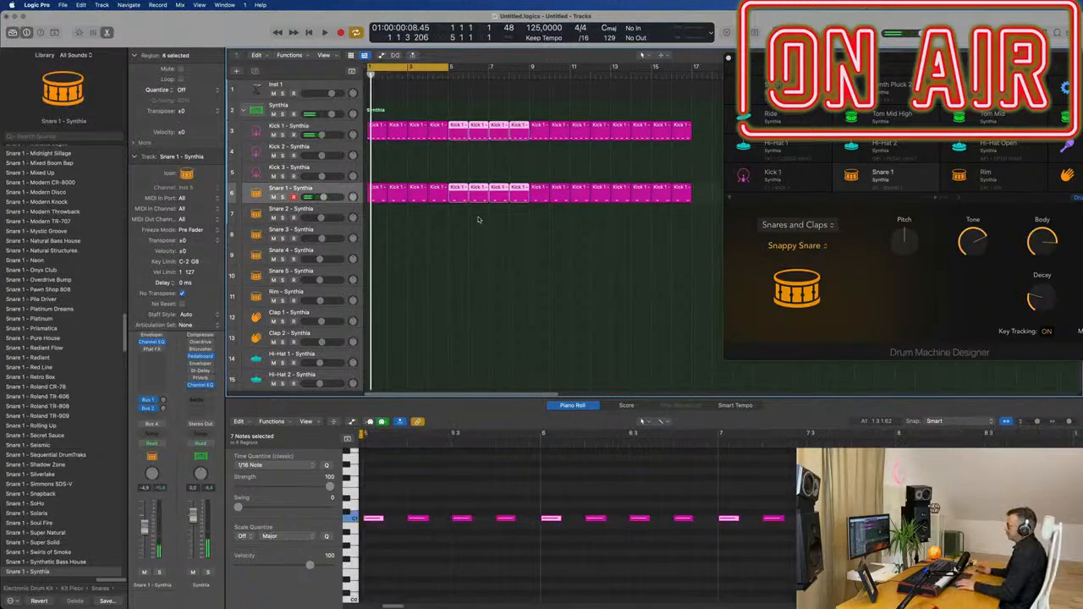
key("super+Left")
key("super+Left")
key("super+Left")
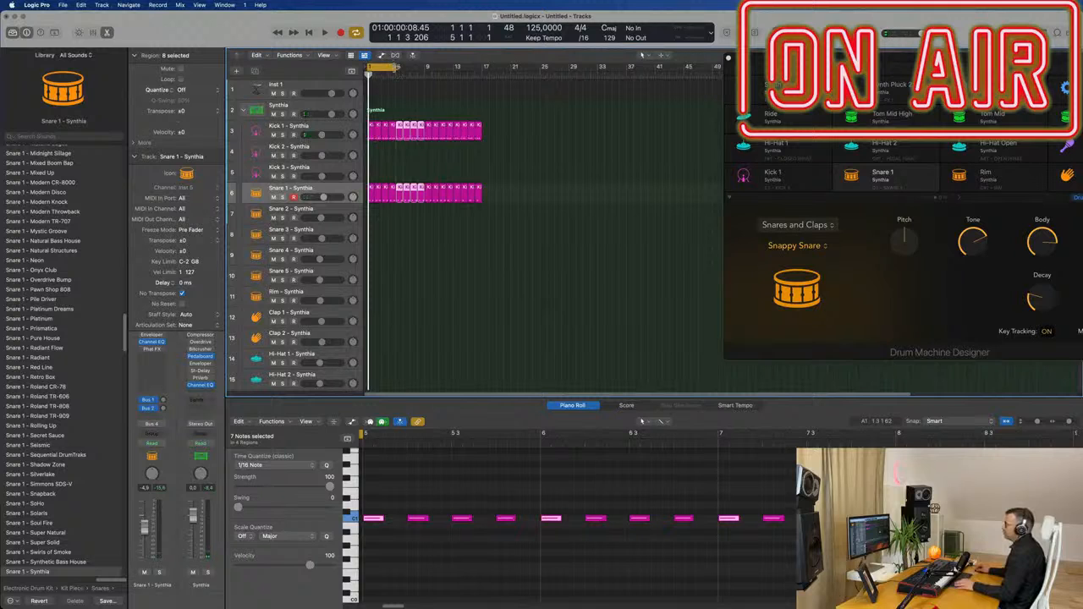
left_click_drag(395, 69, 482, 90)
- Play the loop from the beginning and try out the Delay send level on the Snare 1 channel
key("space")
key("super+a")
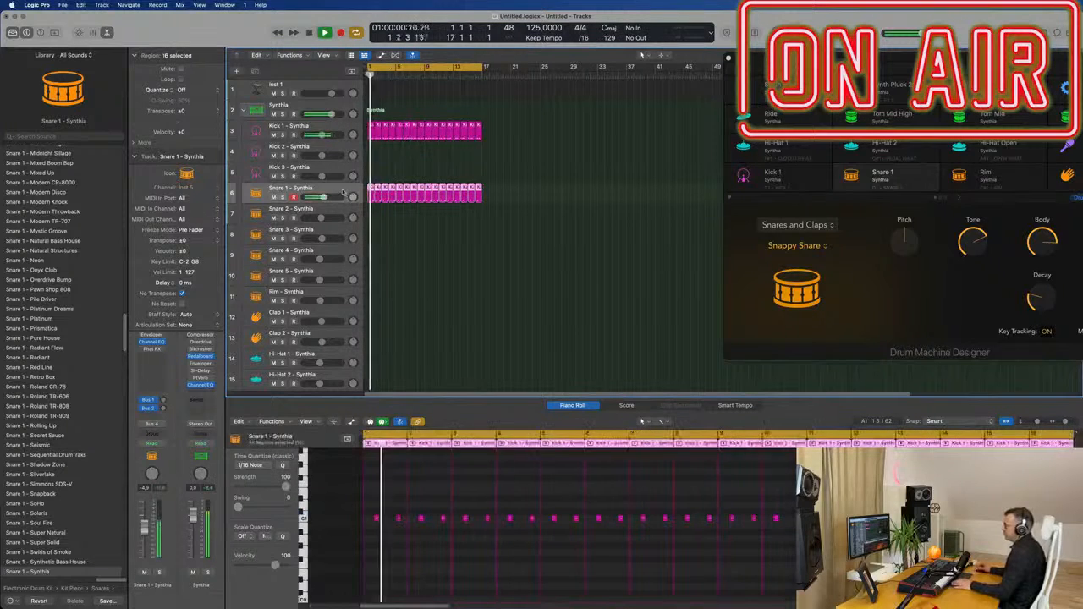
key("Return")
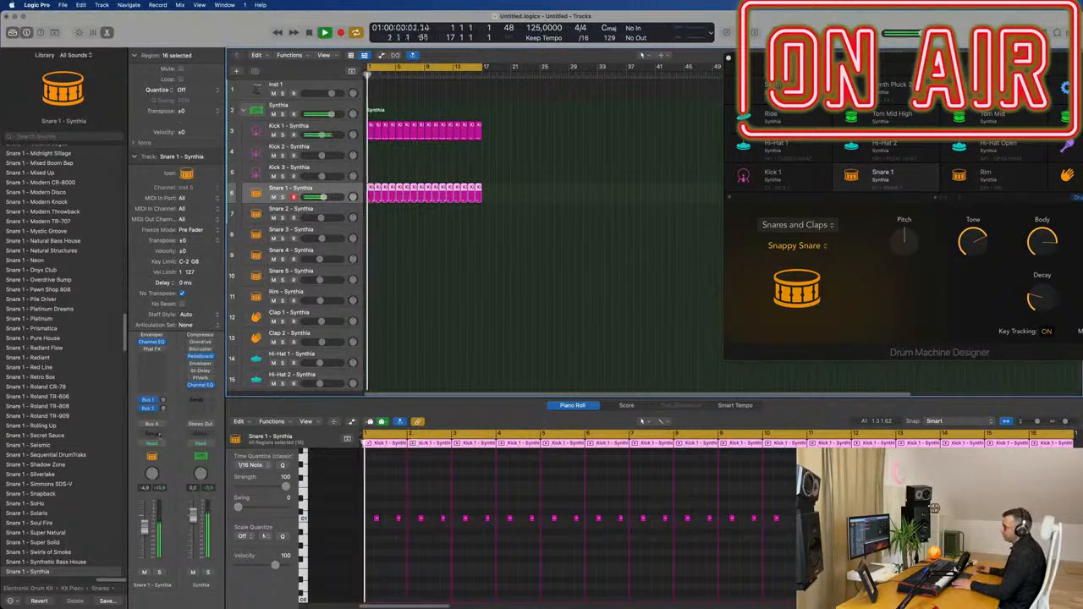
left_click_drag(163, 409, 163, 381)
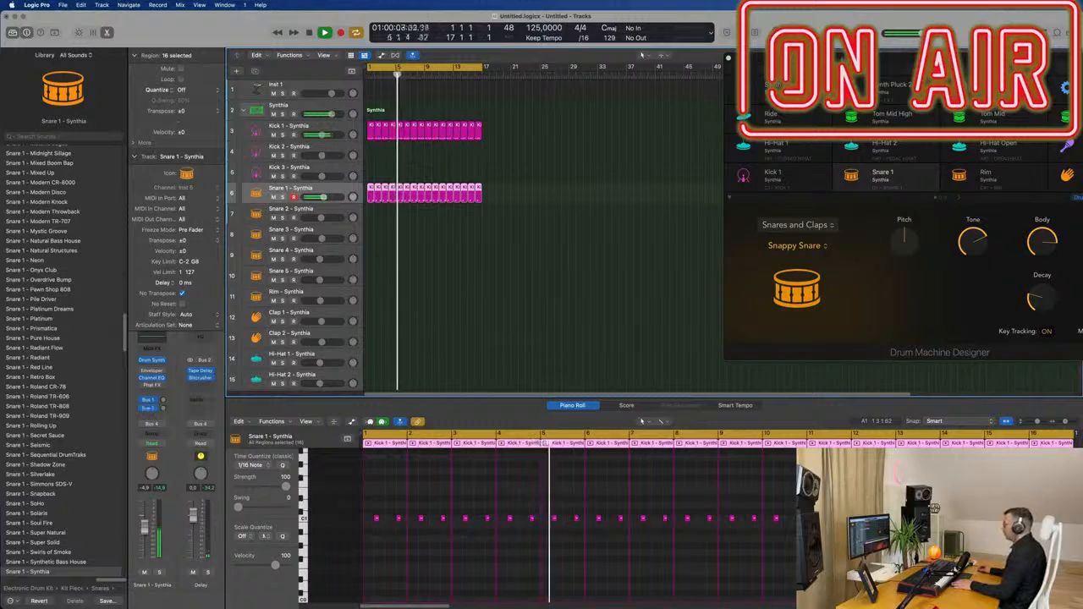
left_click_drag(842, 58, 729, 70)
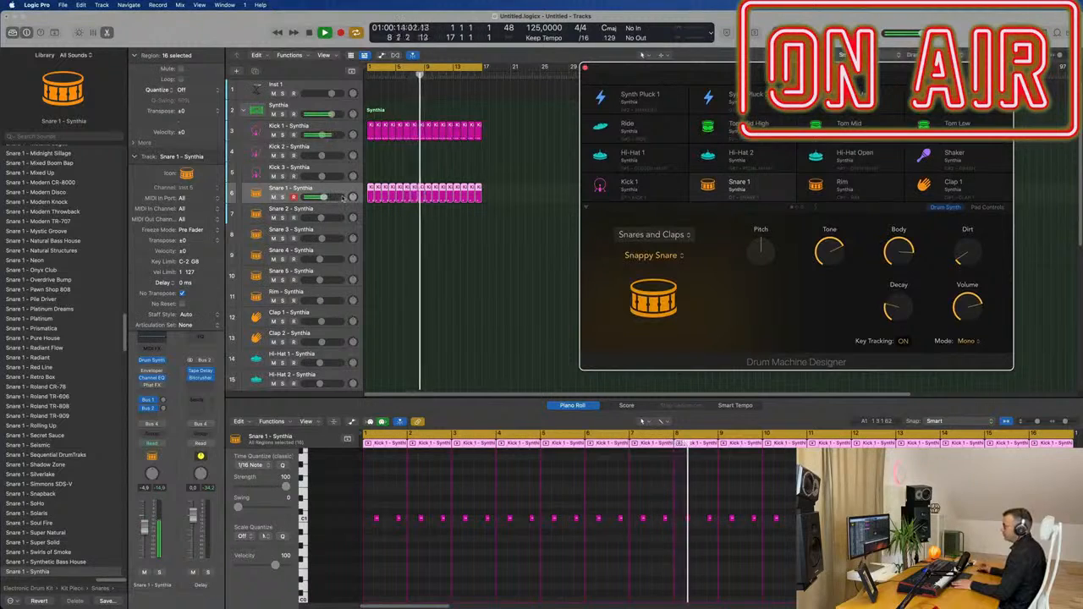
- Set Snare 1's automation mode to Touch and record movements of the Snappy Snare's Decay during playback
left_click(153, 443)
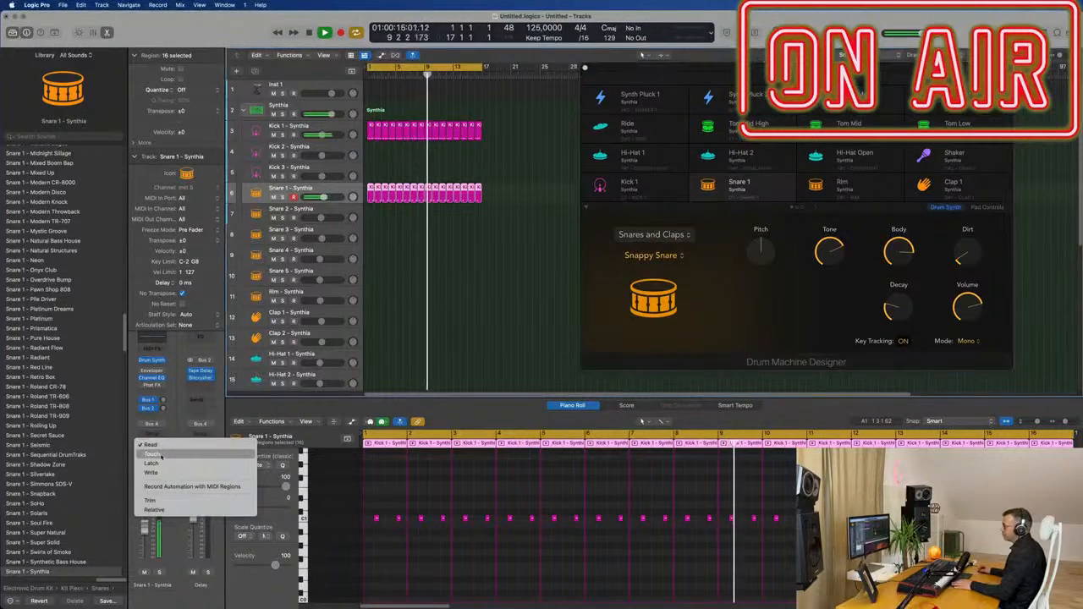
left_click(153, 454)
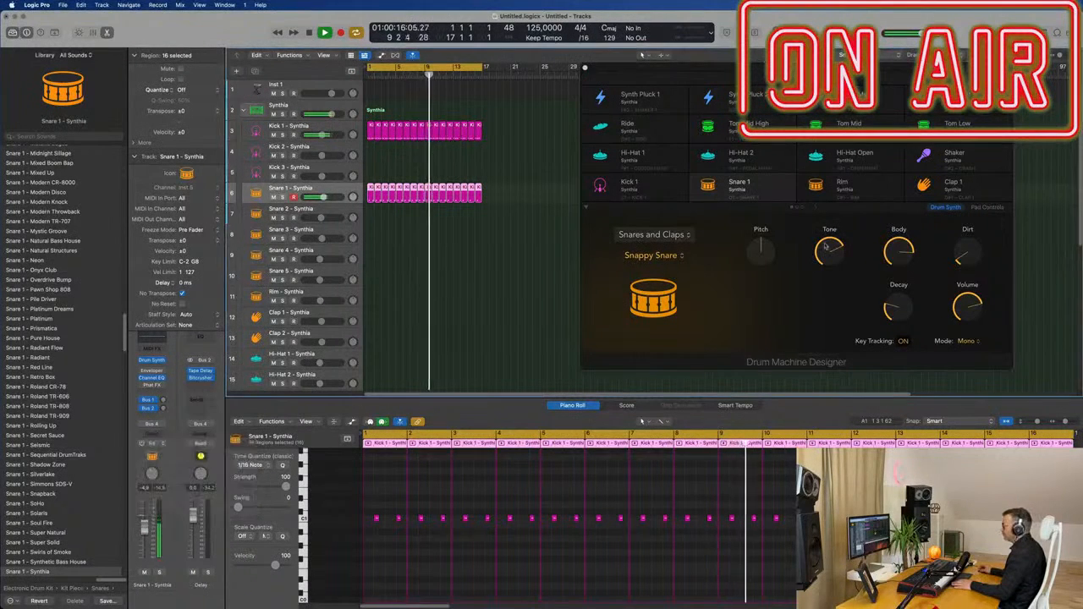
left_click(903, 309)
left_click_drag(903, 305, 902, 333)
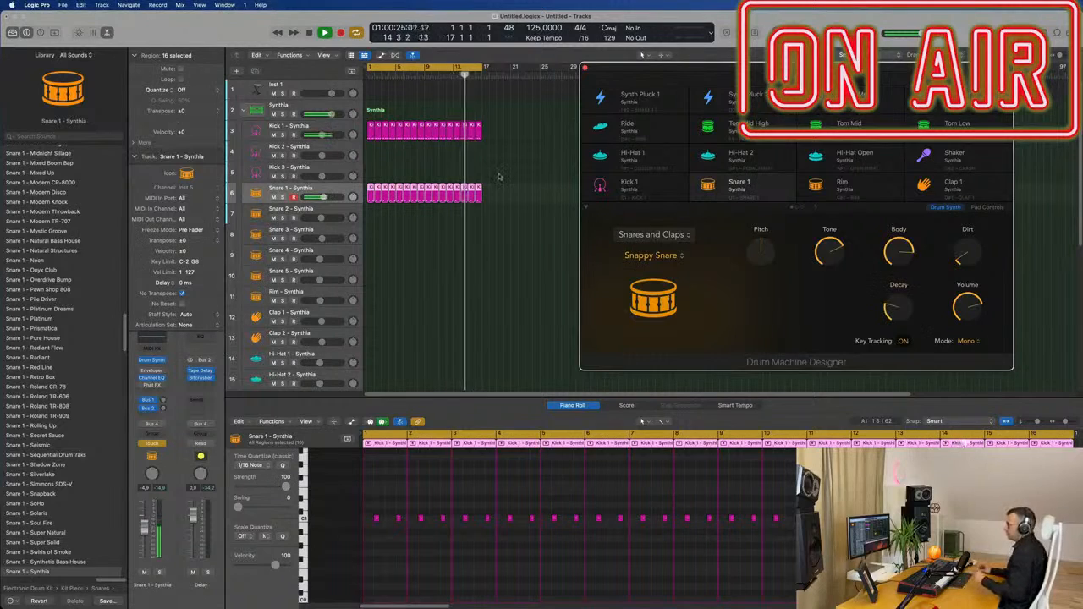
key("space")
key("space")
left_click(333, 190)
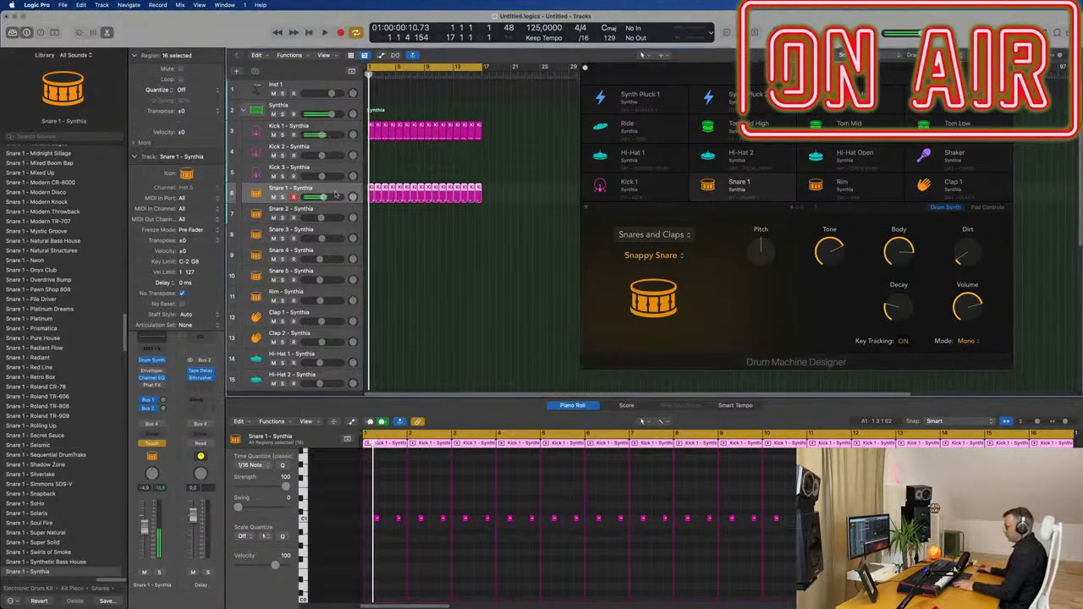
- Show track automation and display the Drum Synth Decay curve in the Snare 1 lane
key("a")
left_click(310, 211)
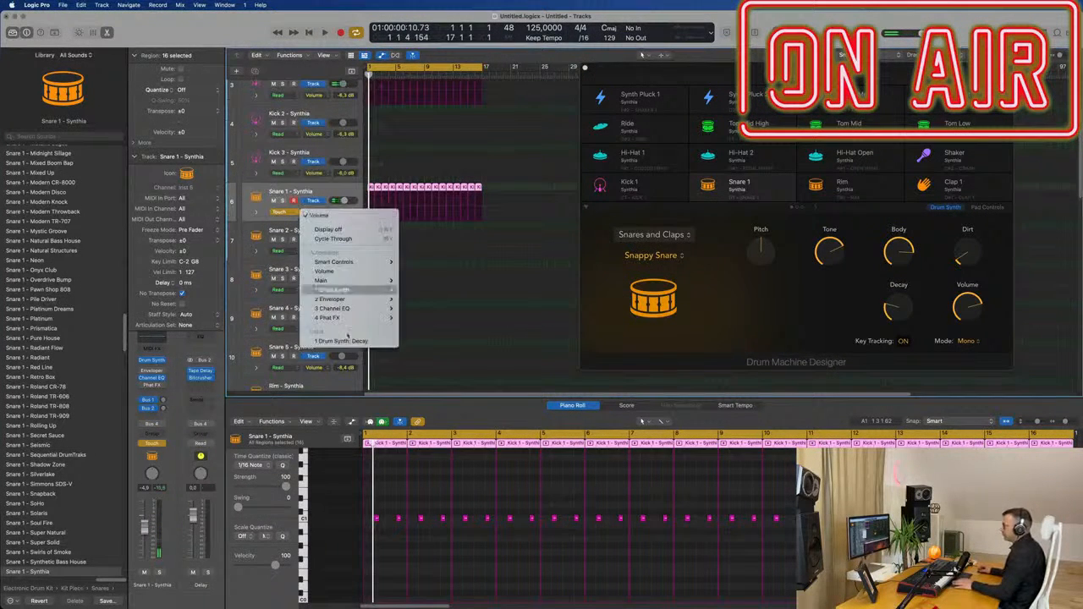
left_click(363, 342)
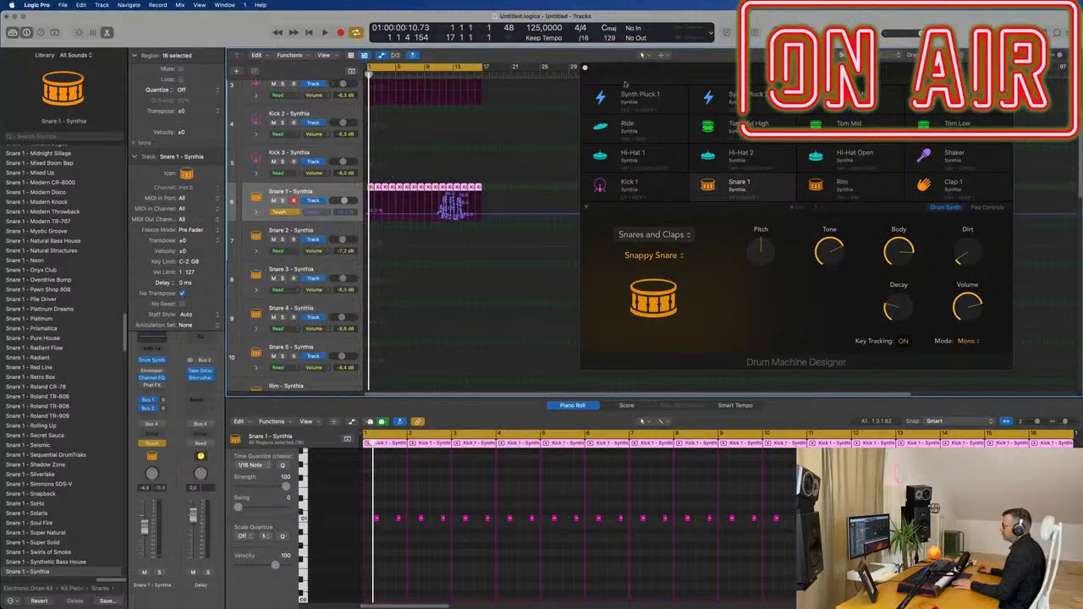
left_click_drag(638, 70, 748, 79)
key("super+Right")
key("super+Right")
key("super+Right")
key("super+Right")
key("super+Right")
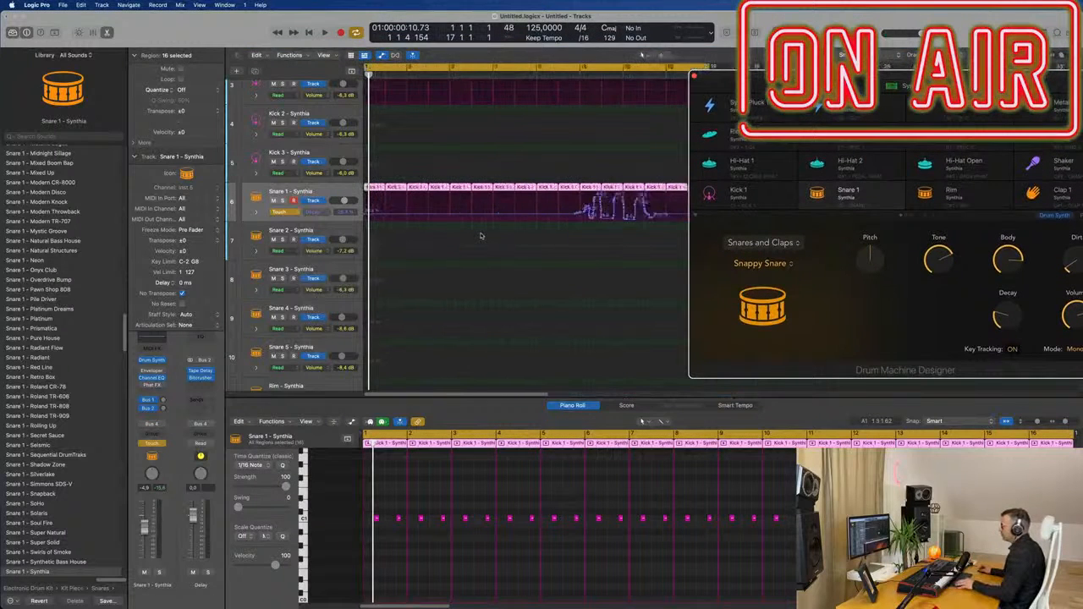
key("super+Left")
- Replace the recorded Decay automation with a ramp from about 25% at bar 2 to 82.8% at bar 3, and set Snare 1 to Read
left_click_drag(649, 217, 355, 207)
key("space")
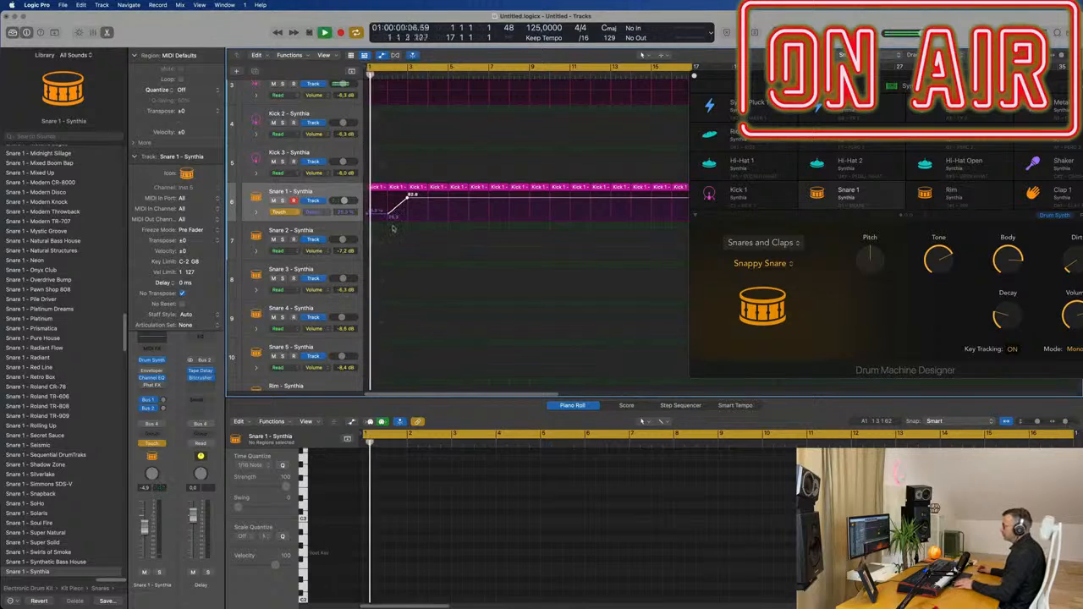
left_click(282, 212)
left_click(320, 204)
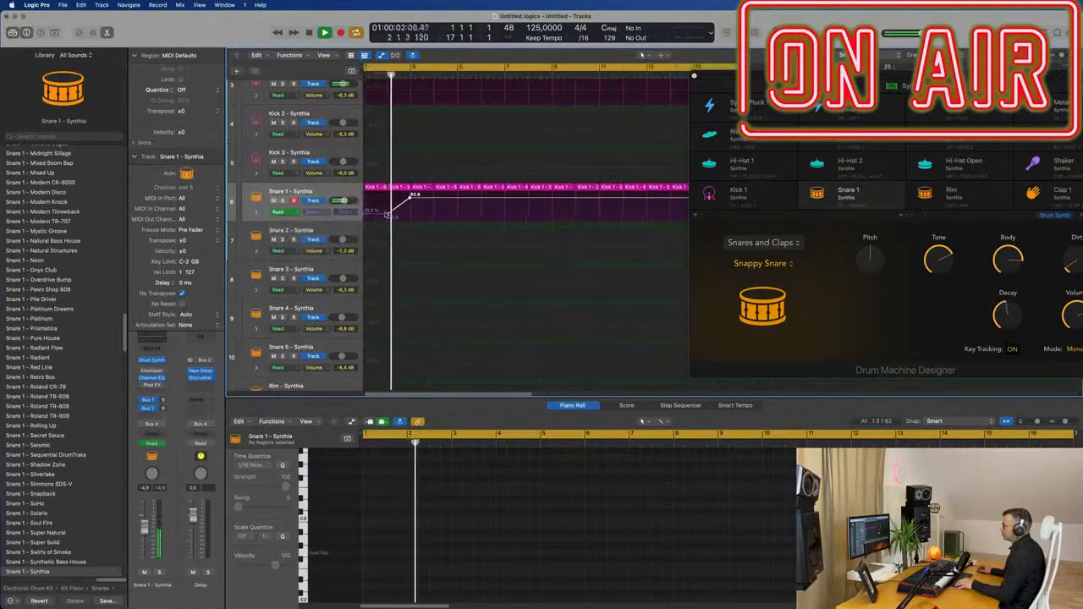
scroll(407, 201, "right", 2)
scroll(419, 224, "down", 2)
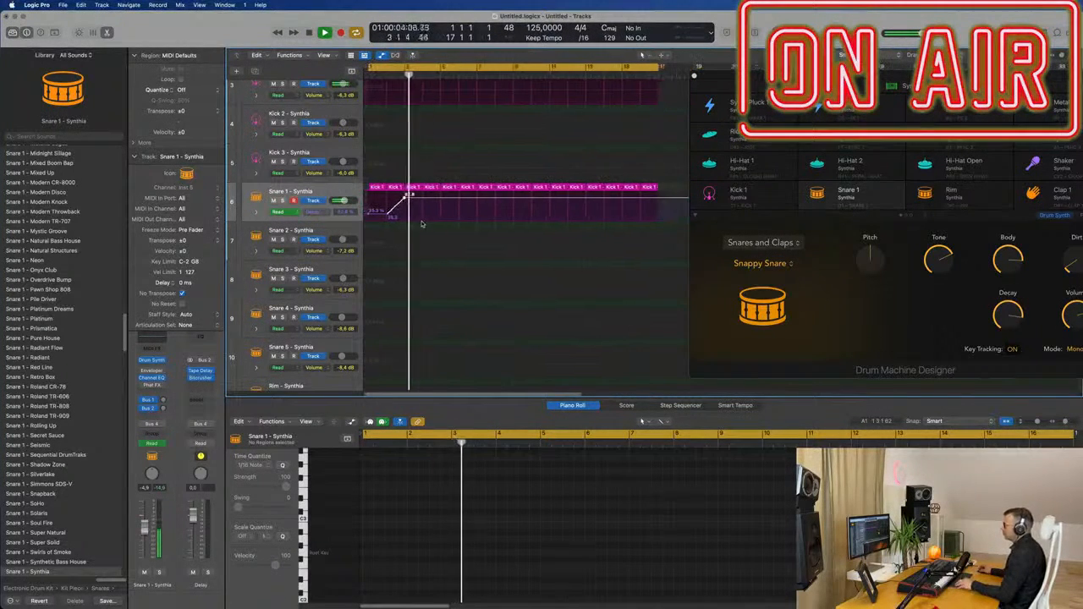
- Delete the Snare 1 regions after bar 2 and repeat the two remaining regions with their Decay automation up to bar 17
key("super+space")
left_click(669, 189)
left_click_drag(669, 189, 373, 192)
key("Delete")
key("space")
key("super+r")
key("super+r")
key("super+r")
key("super+r")
key("super+r")
key("super+r")
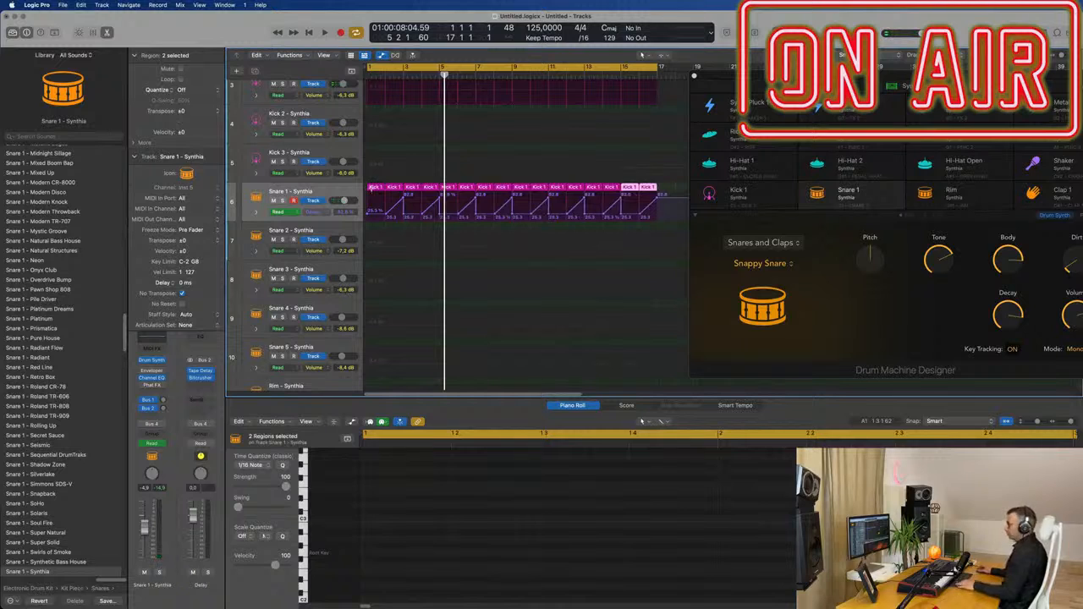
- Select all kick and snare regions and name them after their tracks
key("super+a")
right_click(410, 192)
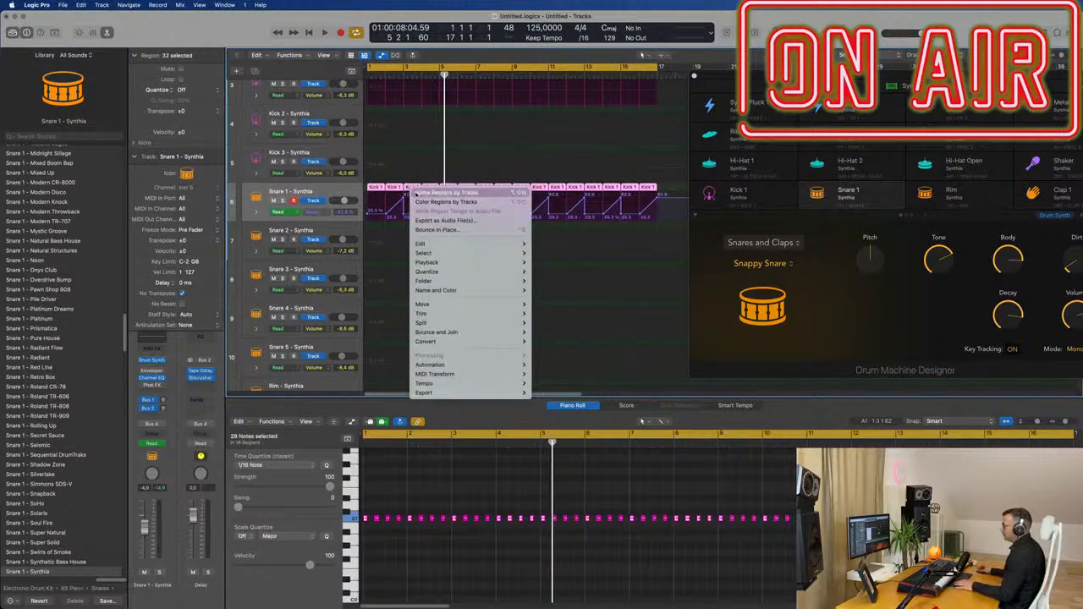
left_click(416, 193)
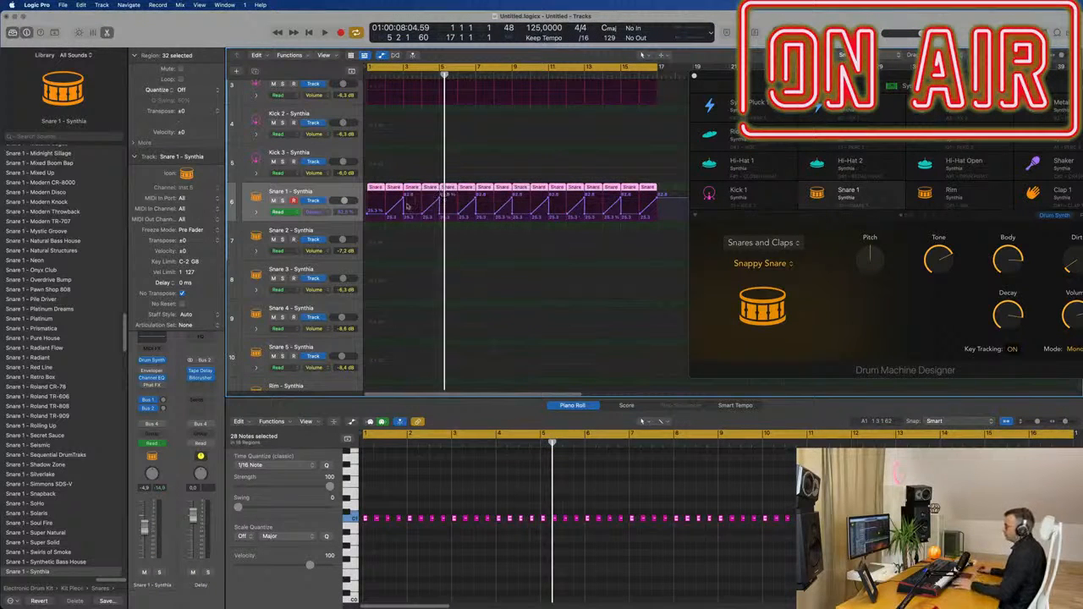
- Play the loop with the Drum Machine Designer window in view to watch Snare 1's automated Decay
key("space")
left_click_drag(856, 79, 723, 64)
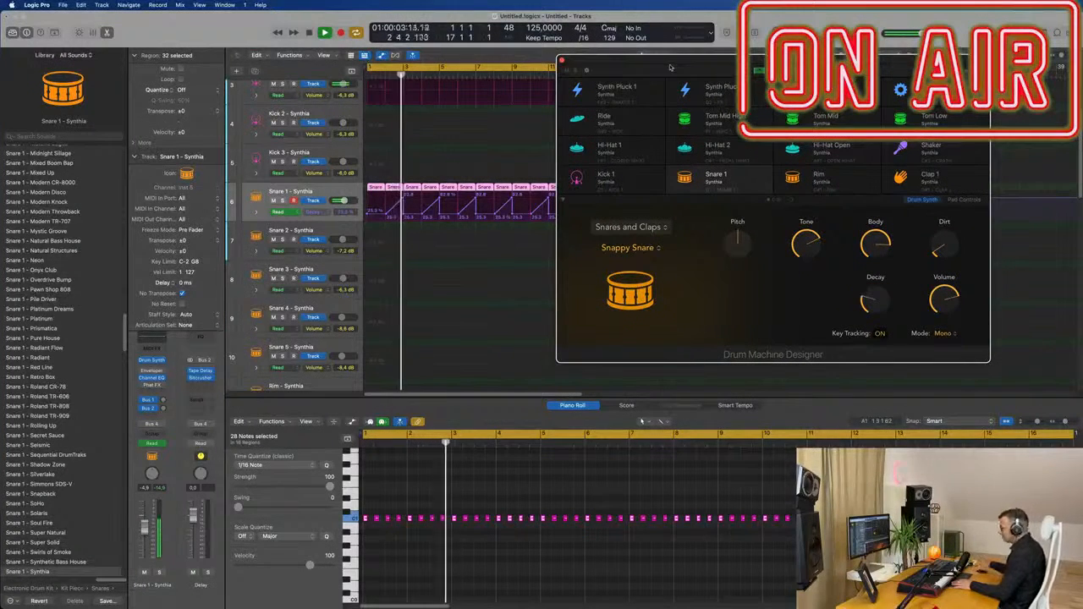
left_click_drag(670, 67, 678, 102)
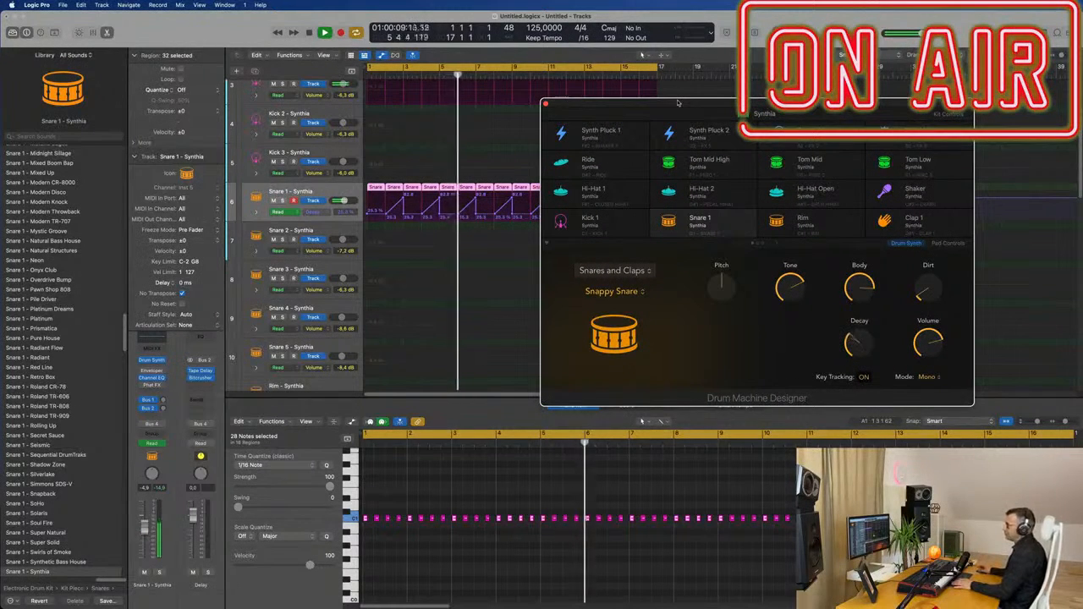
left_click(333, 190)
key("space")
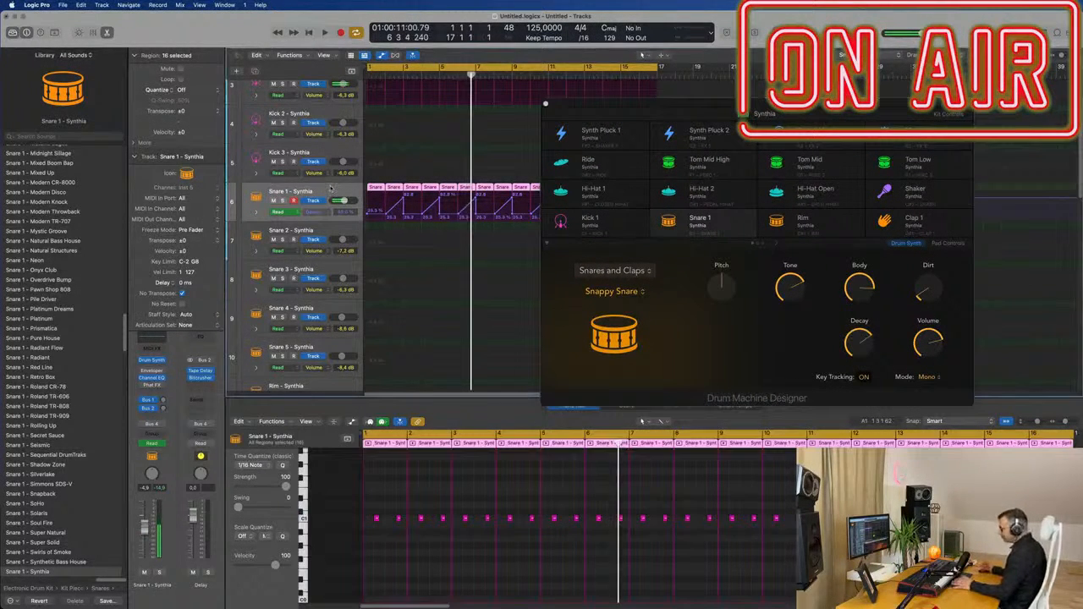
- Set Snare 1's automation mode to Touch and record a gradual rise of its Delay send from the start of the loop
left_click(164, 445)
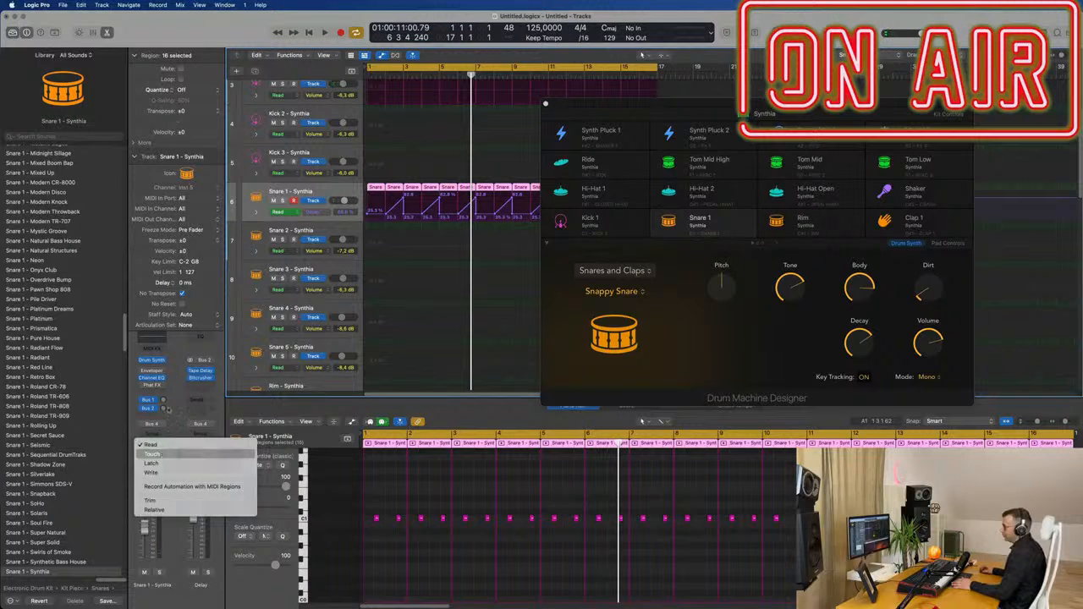
left_click(152, 454)
key("space")
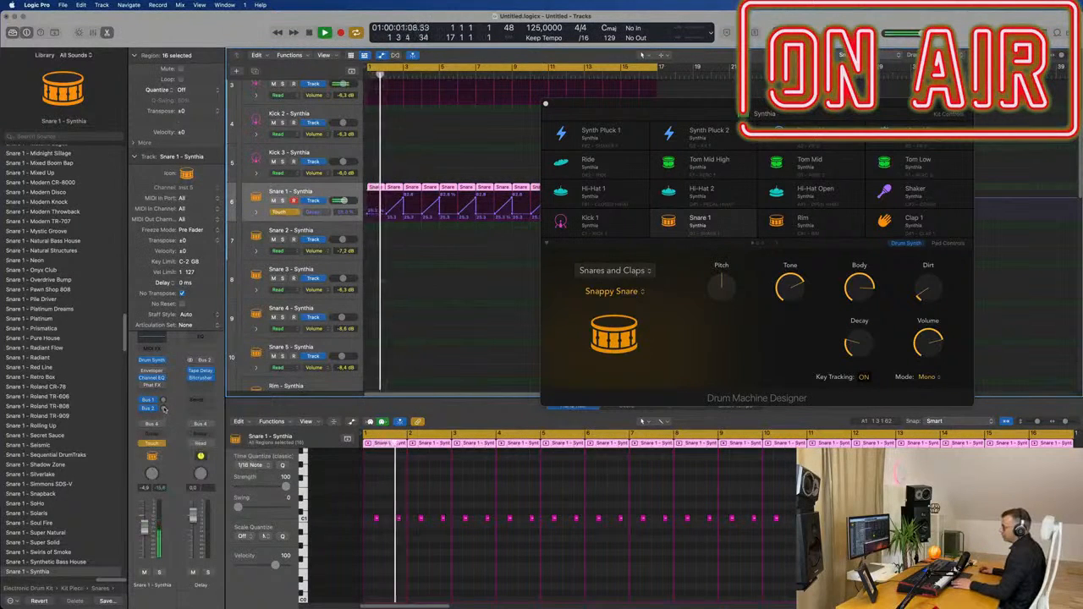
left_click_drag(165, 410, 165, 399)
key("space")
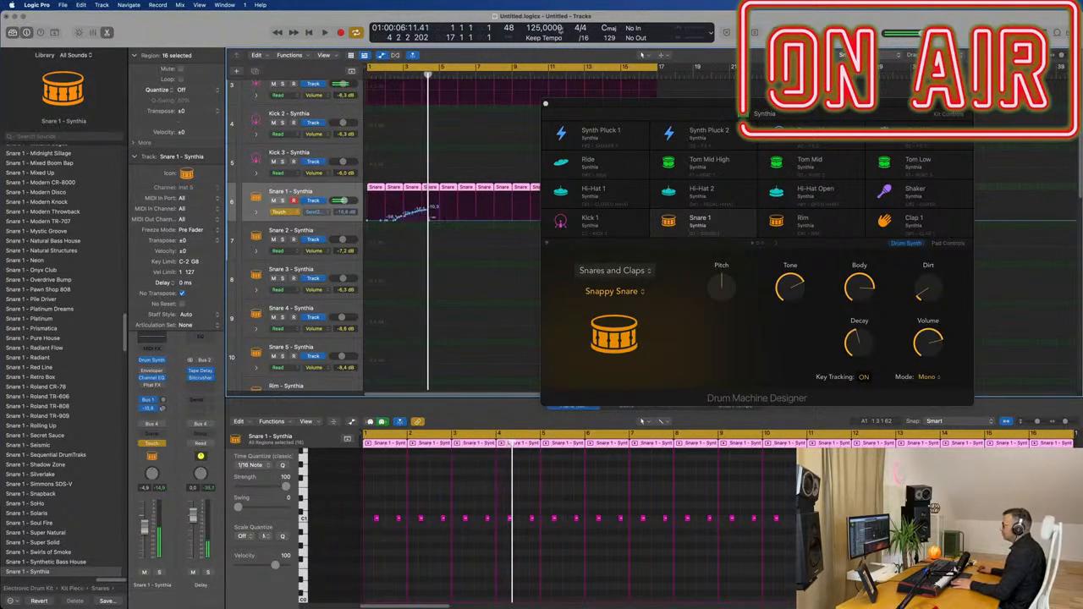
- Draw Snare 1's Delay send automation rising to about -3.3 dB just before bar 5 and dropping to -∞ dB, and set Read mode
left_click(547, 105)
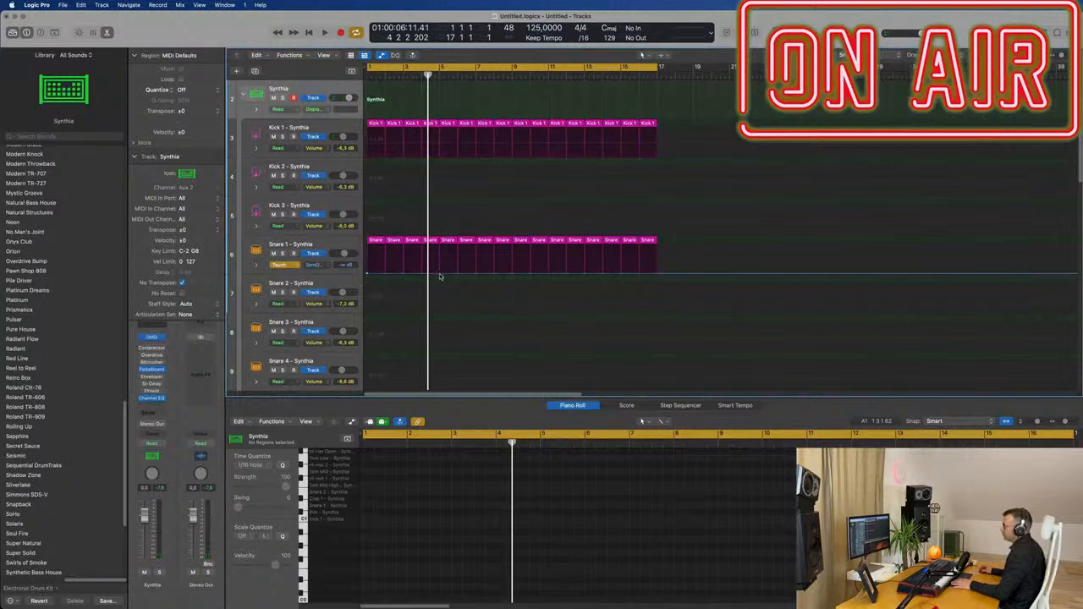
left_click_drag(439, 274, 440, 259)
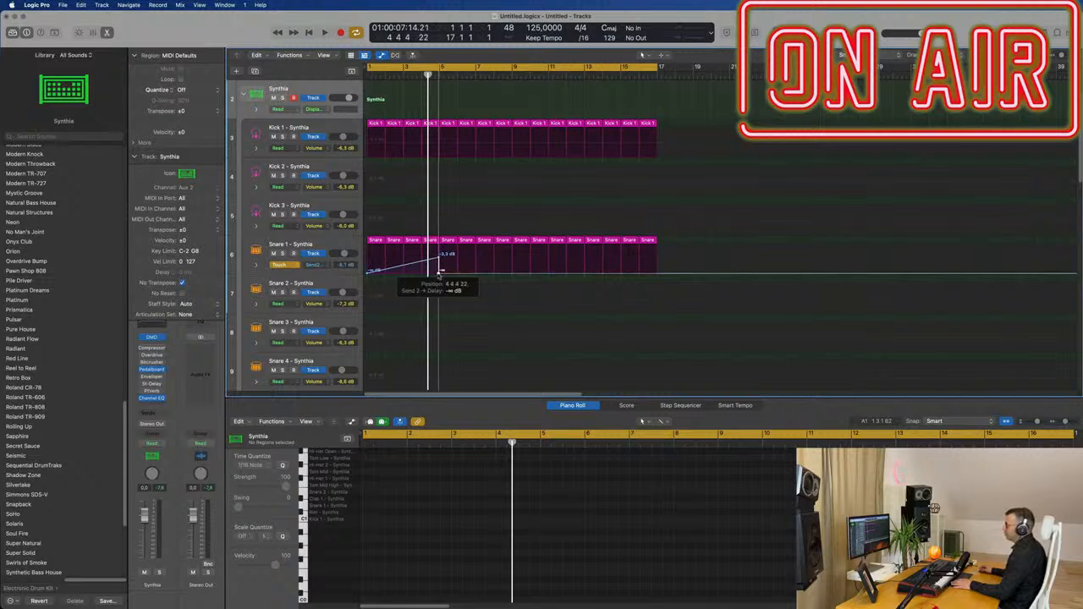
key("space")
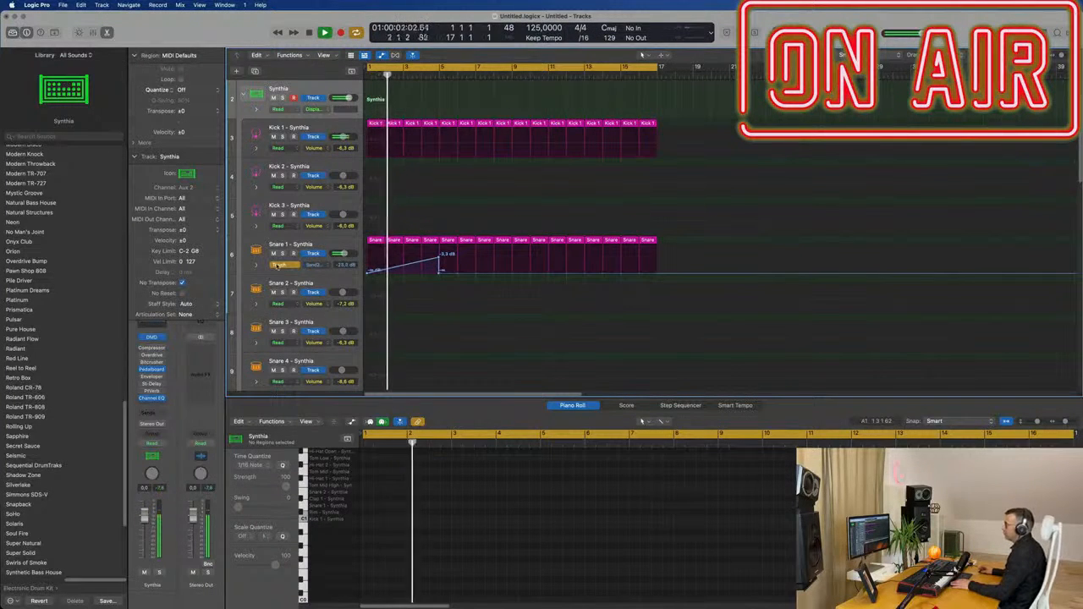
left_click(286, 265)
left_click(283, 261)
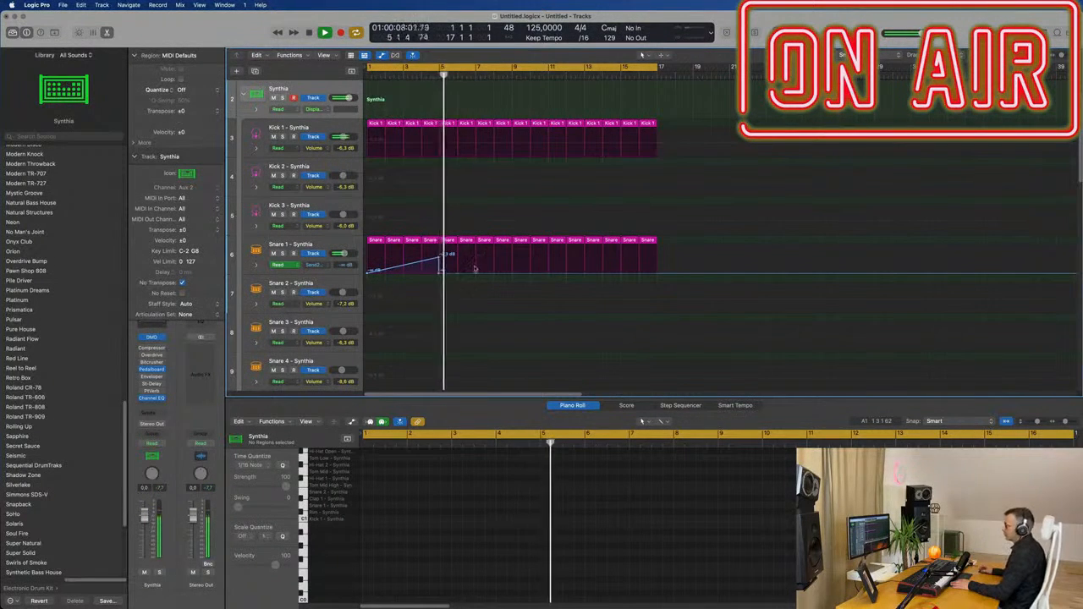
left_click_drag(440, 273, 439, 274)
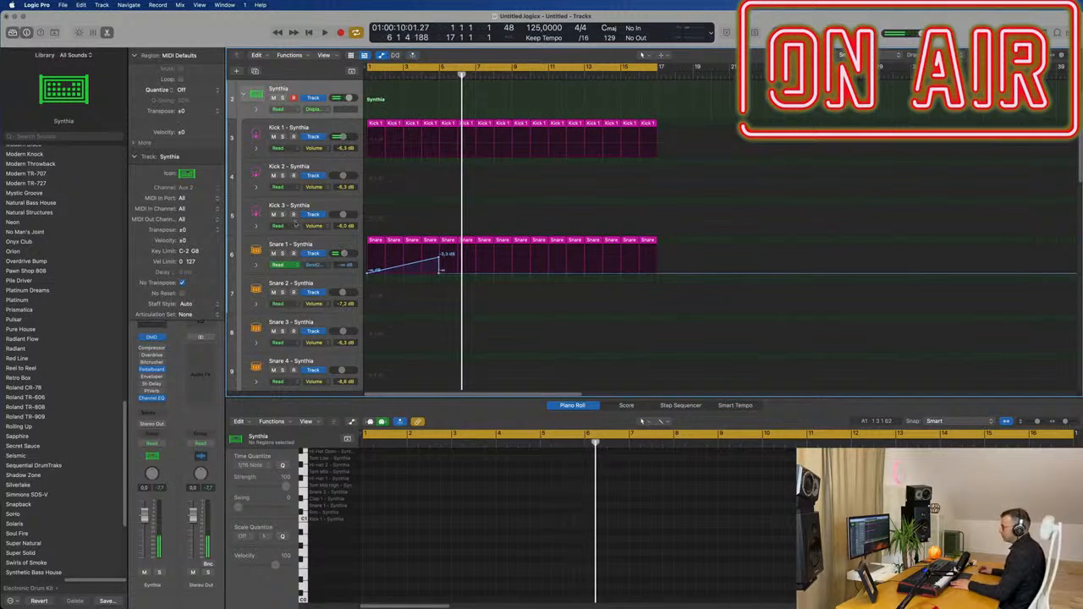
- Check the Bus 2 Delay send's options on the Snare 1 channel and play the loop from the beginning
left_click(331, 243)
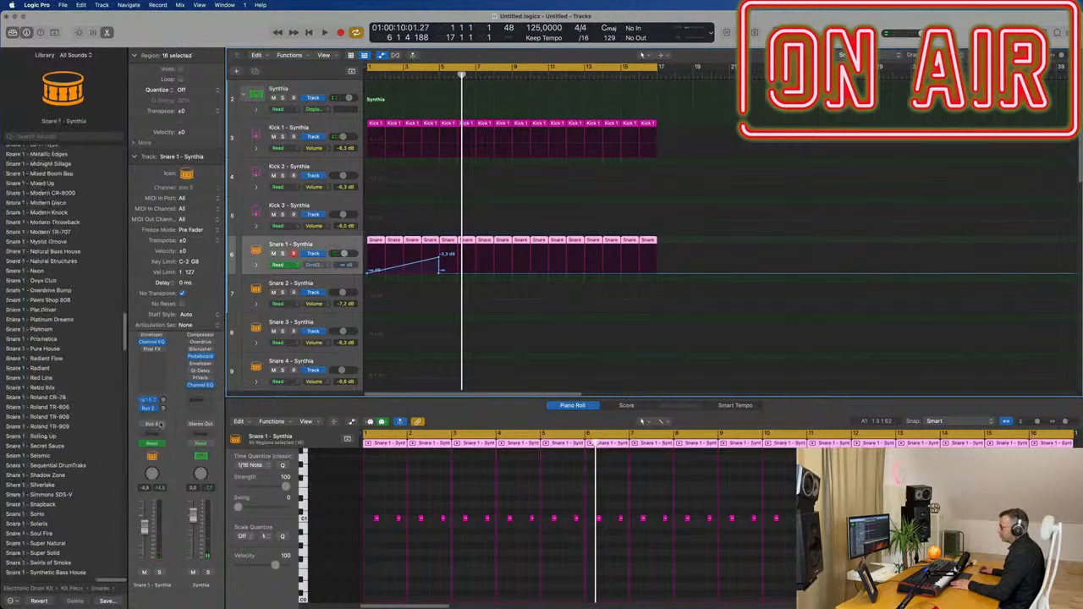
left_click(149, 410)
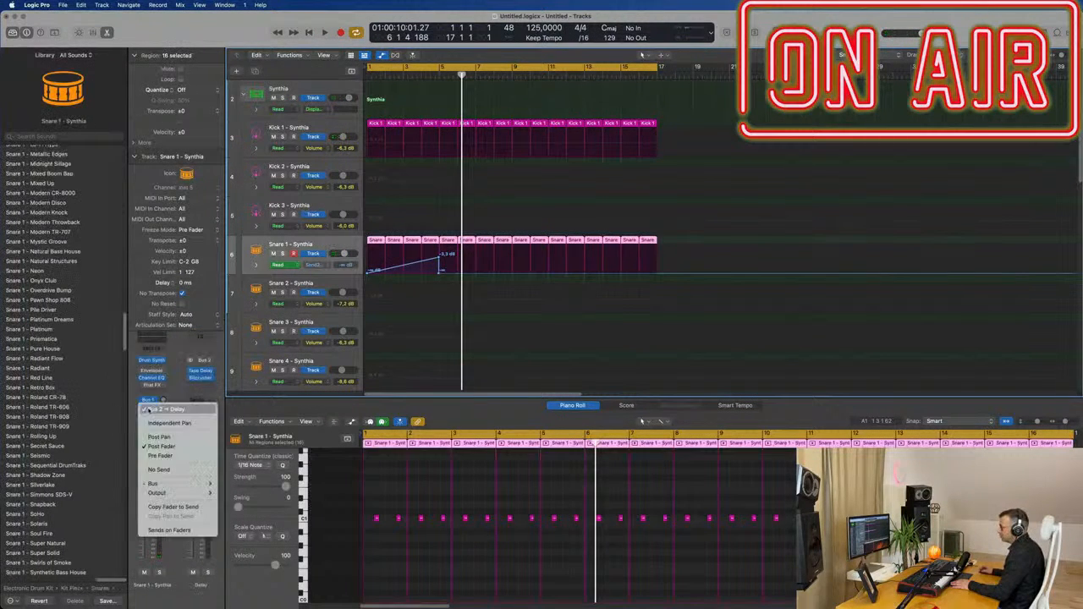
left_click(199, 346)
key("Return")
key("space")
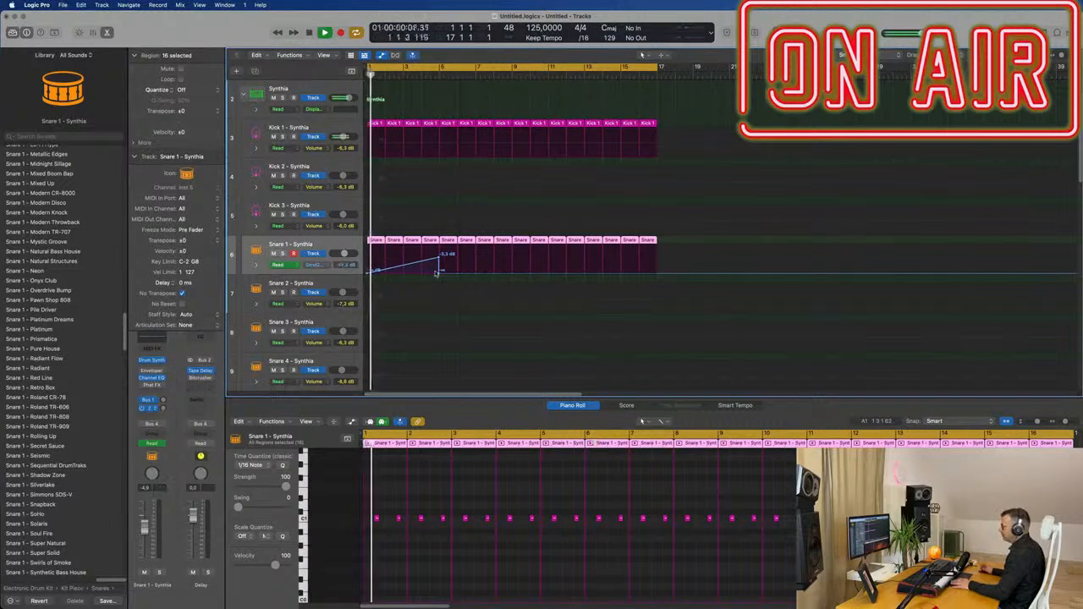
- Delete the Snare 1 regions from bar 5 onward and stop playback
left_click_drag(675, 237, 451, 243)
key("Delete")
key("space")
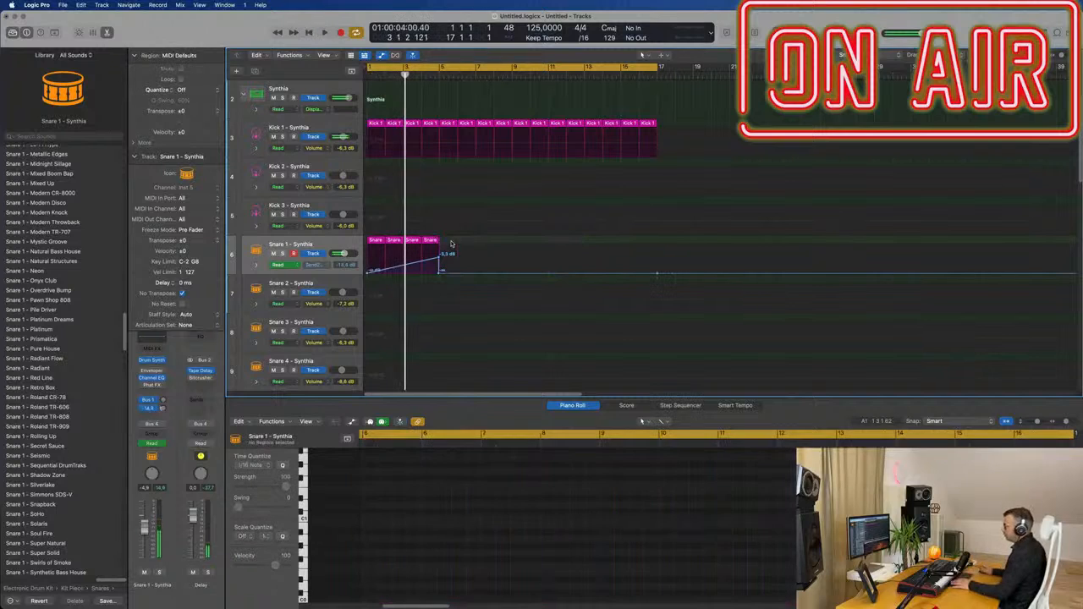
- Repeat Snare 1's four regions with their Delay send automation to fill 16 bars, and play the loop from the beginning
left_click(347, 241)
key("super+r")
key("super+r")
key("super+r")
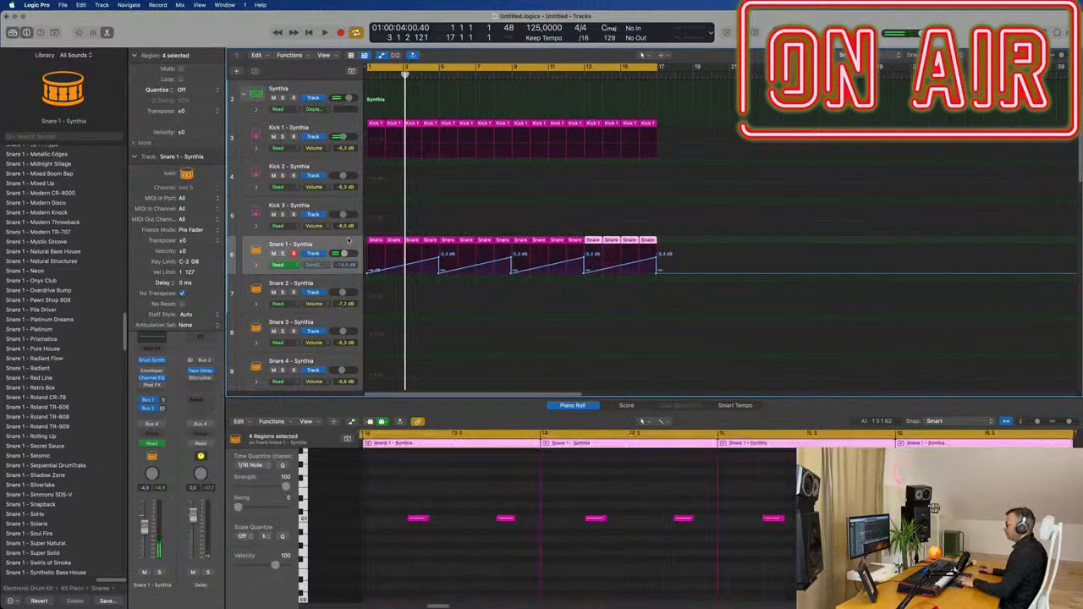
key("Return")
key("space")
left_click(331, 244)
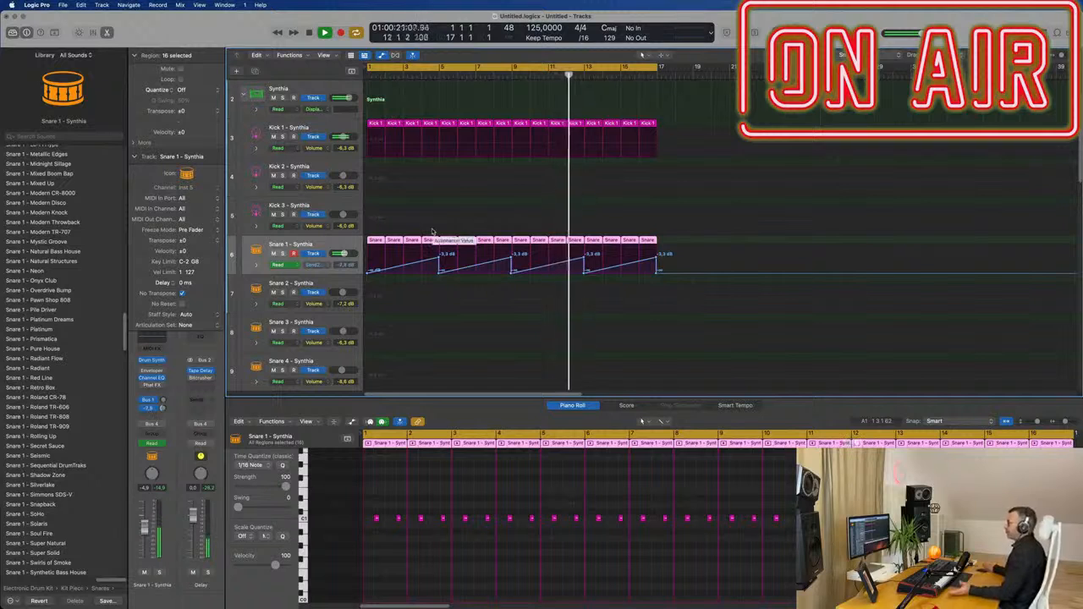
- Hide the automation curves on the tracks and shrink the track heights
key("super+Left")
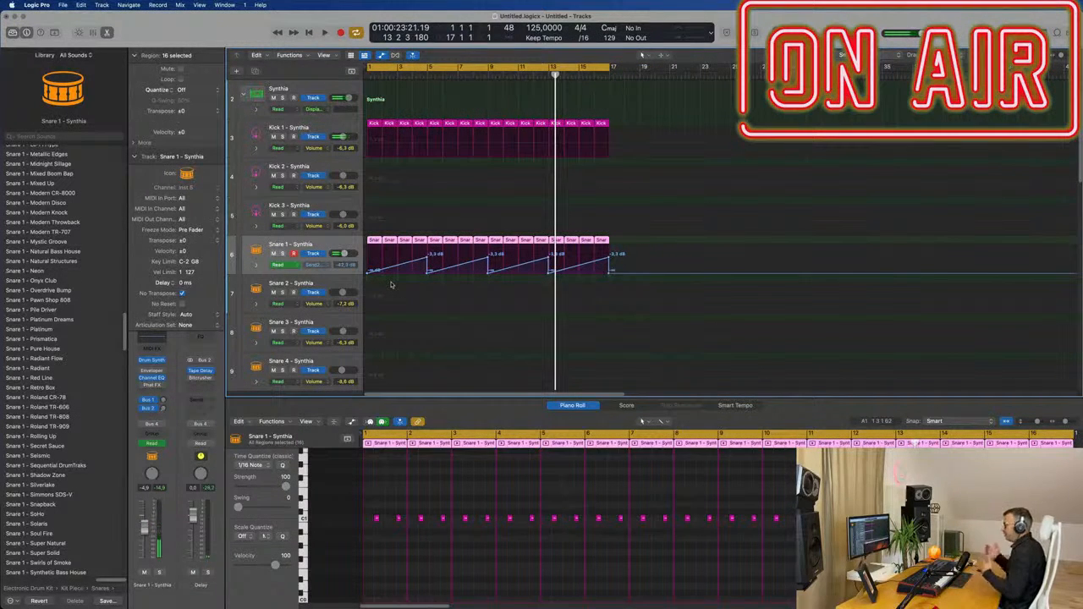
key("super+Up")
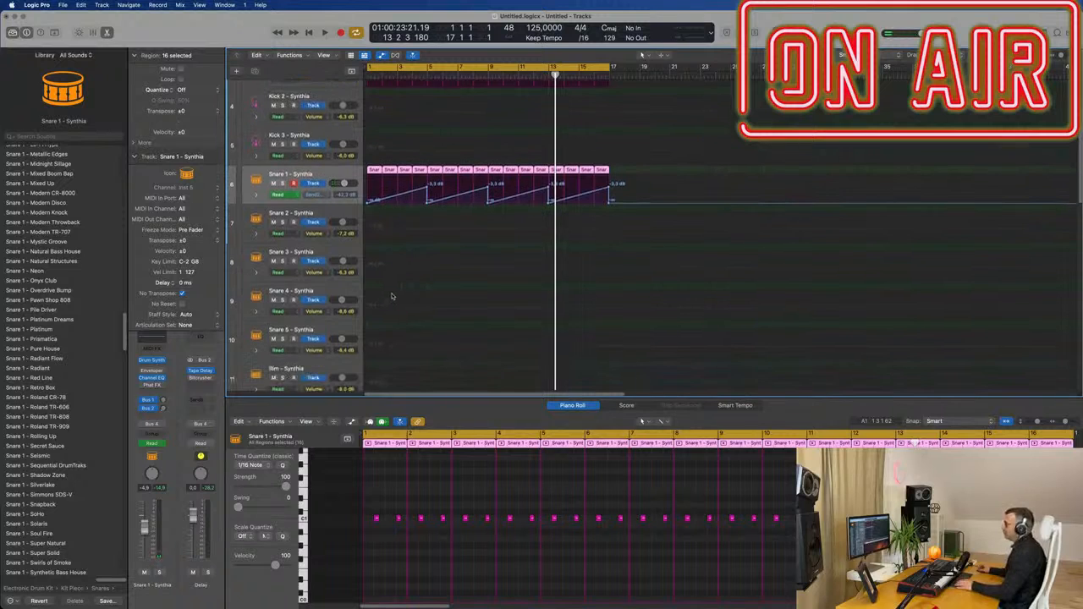
key("a")
key("super+Up")
scroll(393, 295, "down", 4)
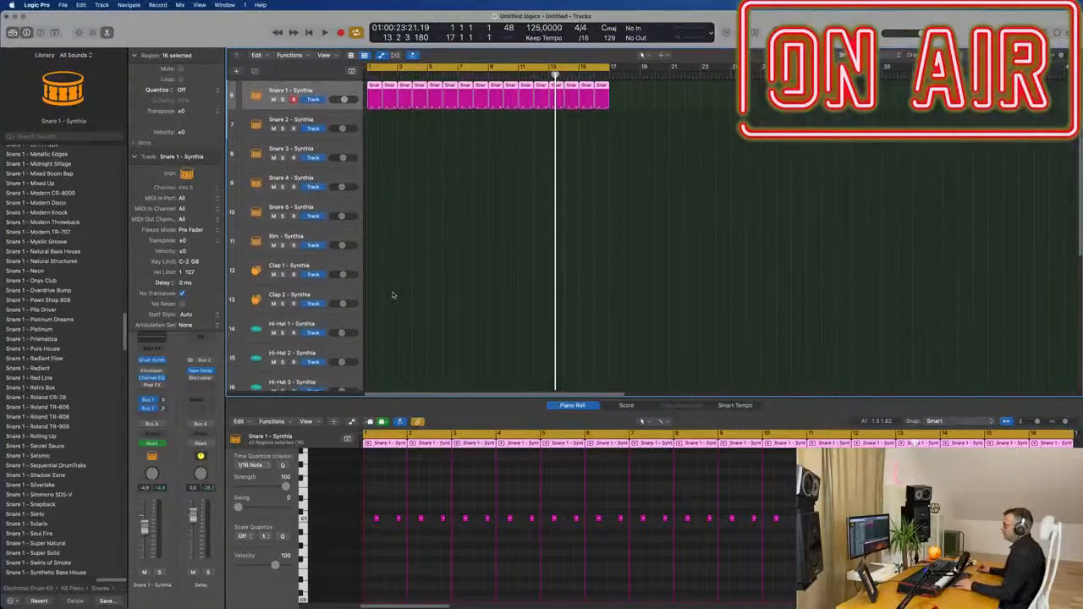
scroll(426, 256, "up", 2)
scroll(393, 158, "up", 4)
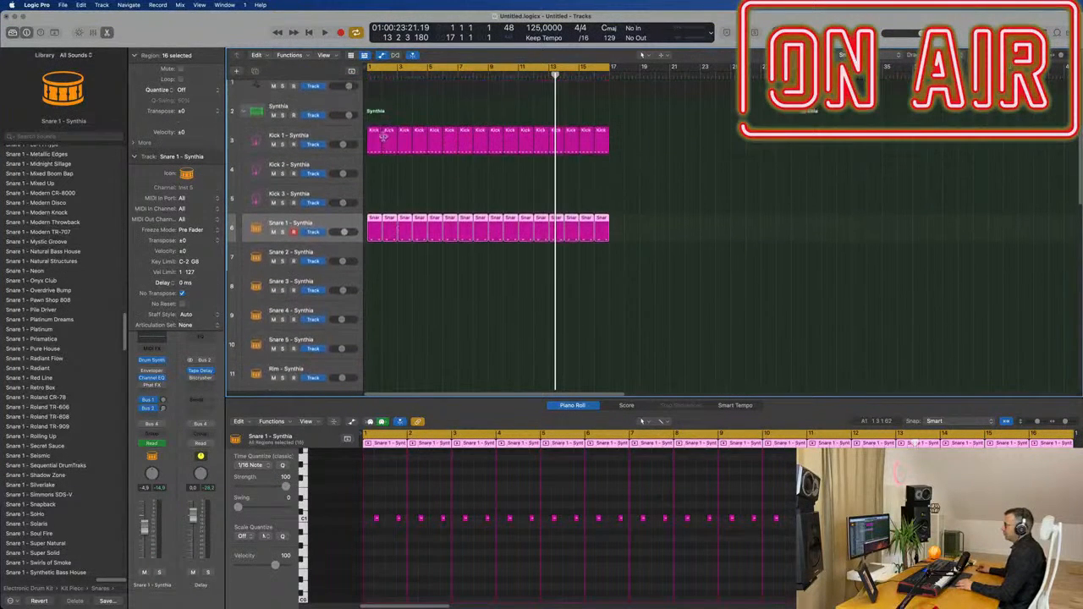
- Copy the first Kick 1 region to bar 1 of the Hi-Hat 1 track
left_click(376, 135)
left_click_drag(376, 135, 390, 282)
scroll(432, 212, "down", 5)
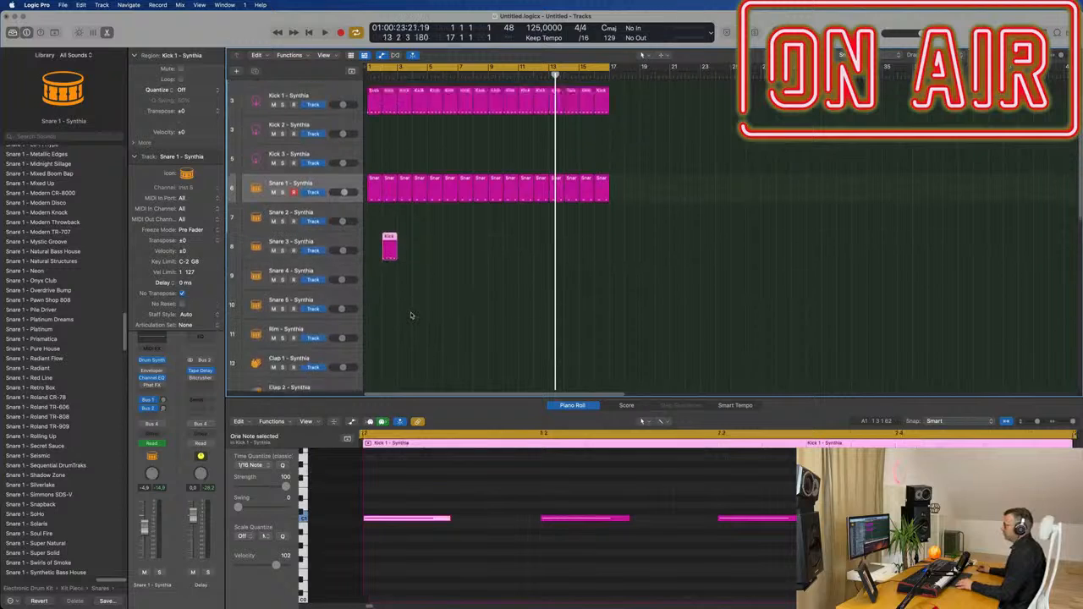
left_click_drag(390, 127, 370, 311)
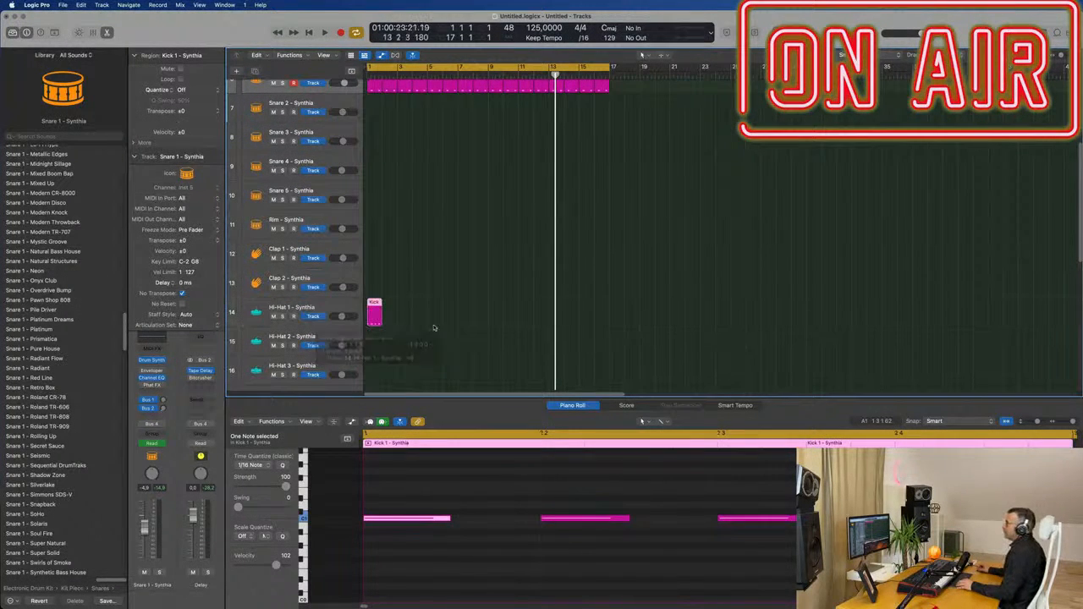
- Shorten the four notes of the copied Hi-Hat 1 region, shift them onto the offbeats, and audition the pattern
scroll(447, 525, "down", 1)
left_click_drag(413, 491, 813, 573)
left_click_drag(835, 518, 810, 518)
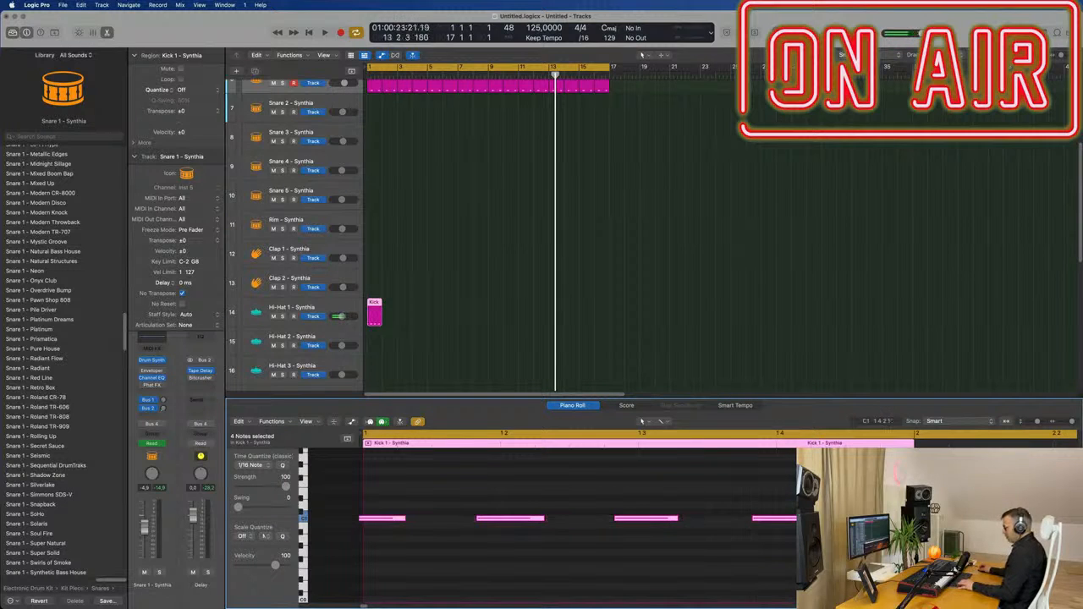
left_click_drag(429, 517, 455, 521)
key("space")
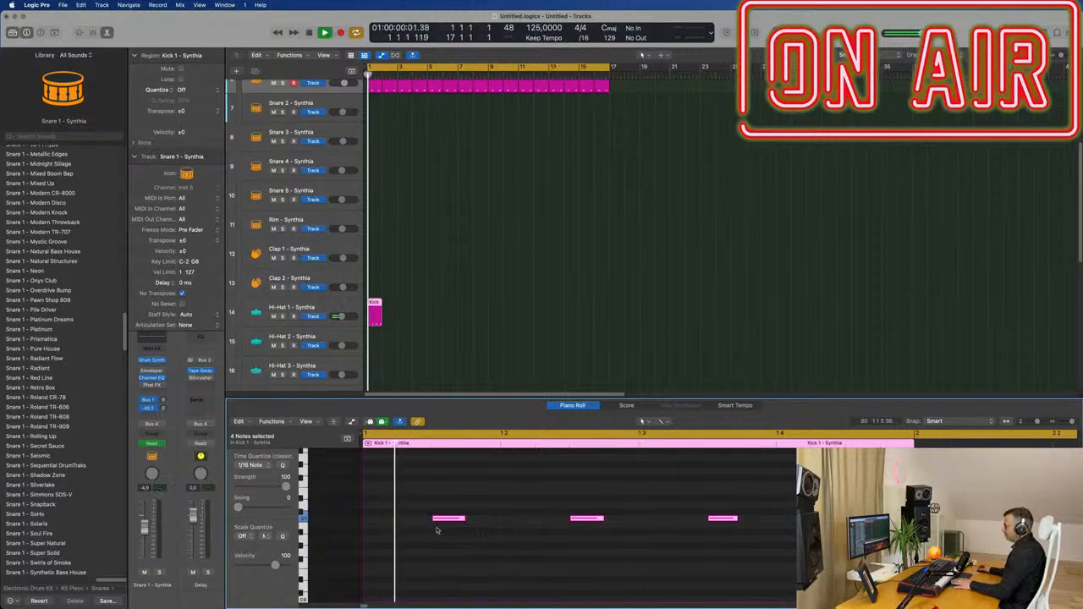
key("space")
- Repeat the one-bar Hi-Hat 1 region up to bar 17
left_click_drag(447, 315, 321, 325)
key("super+r")
key("super+r")
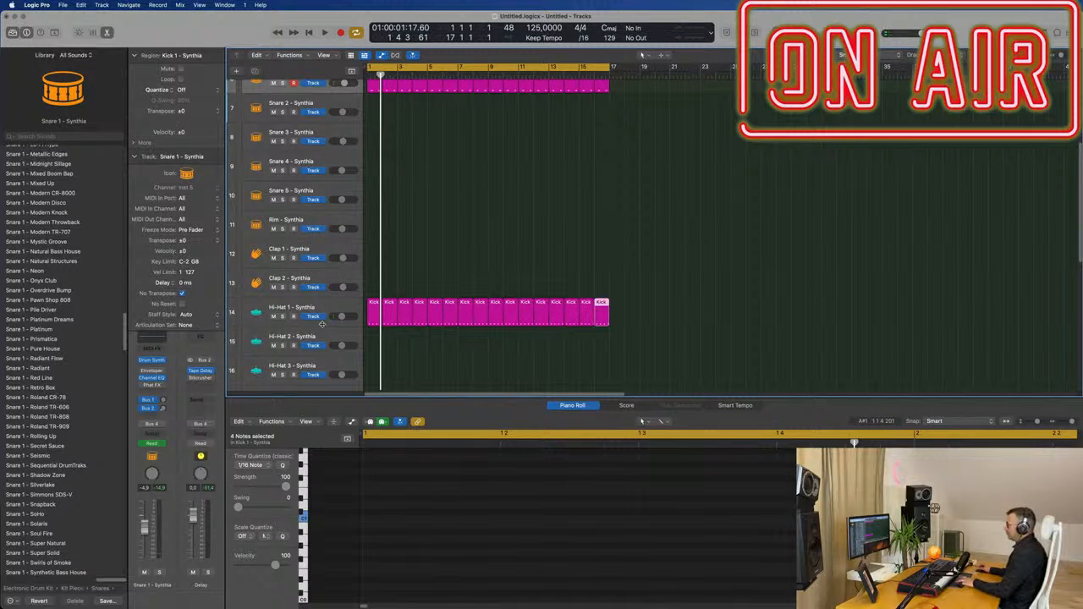
- Name all regions in the project after their tracks
key("super+a")
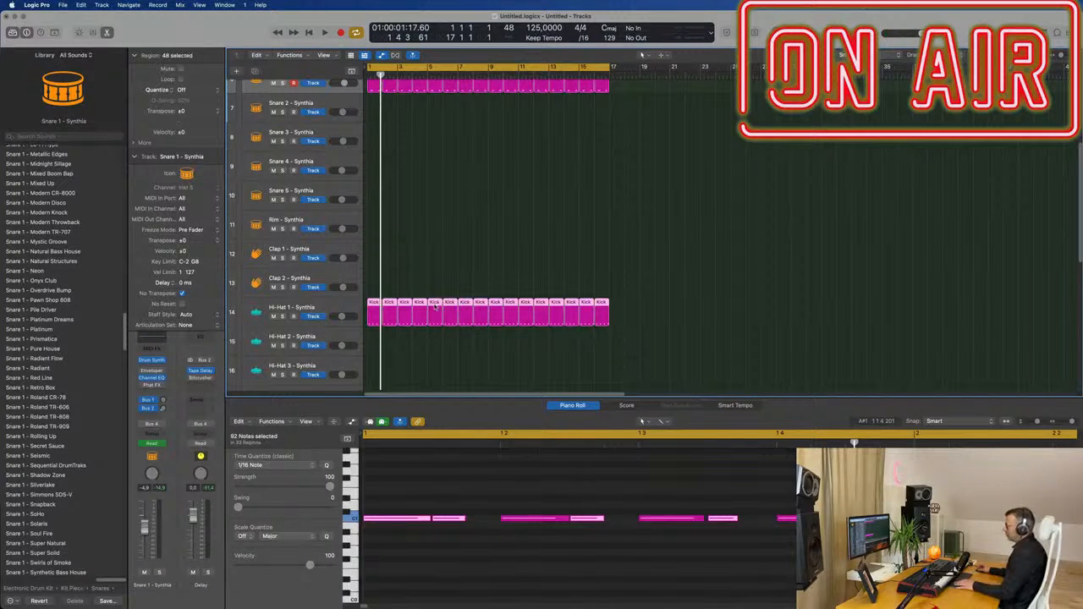
right_click(436, 309)
left_click(462, 315)
- Play the loop and adjust Hi-Hat 1's Bus 1 reverb send and Bus 2 delay send
key("space")
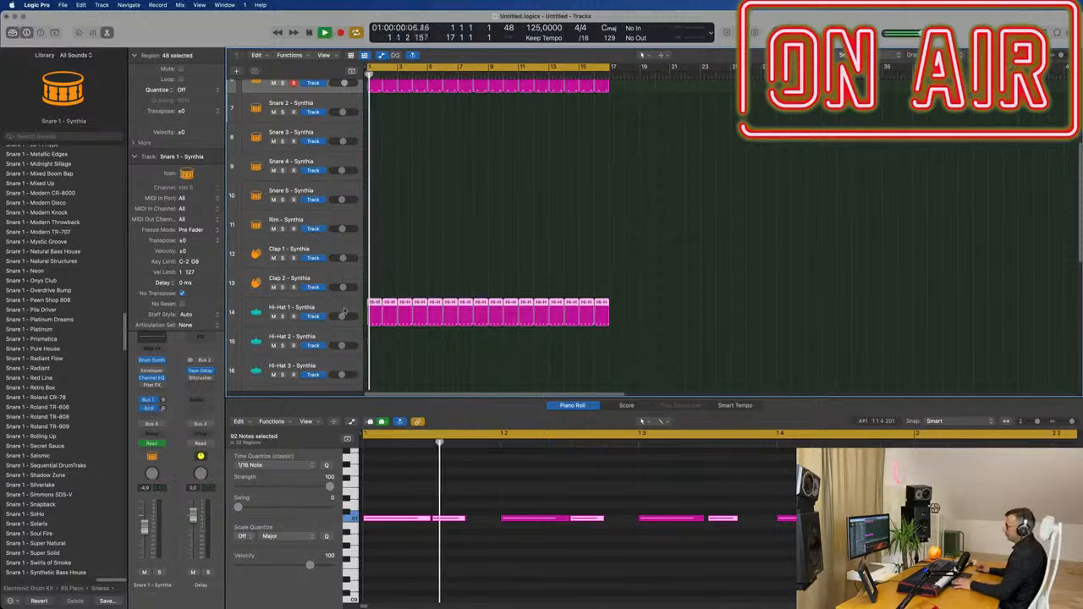
left_click(344, 312)
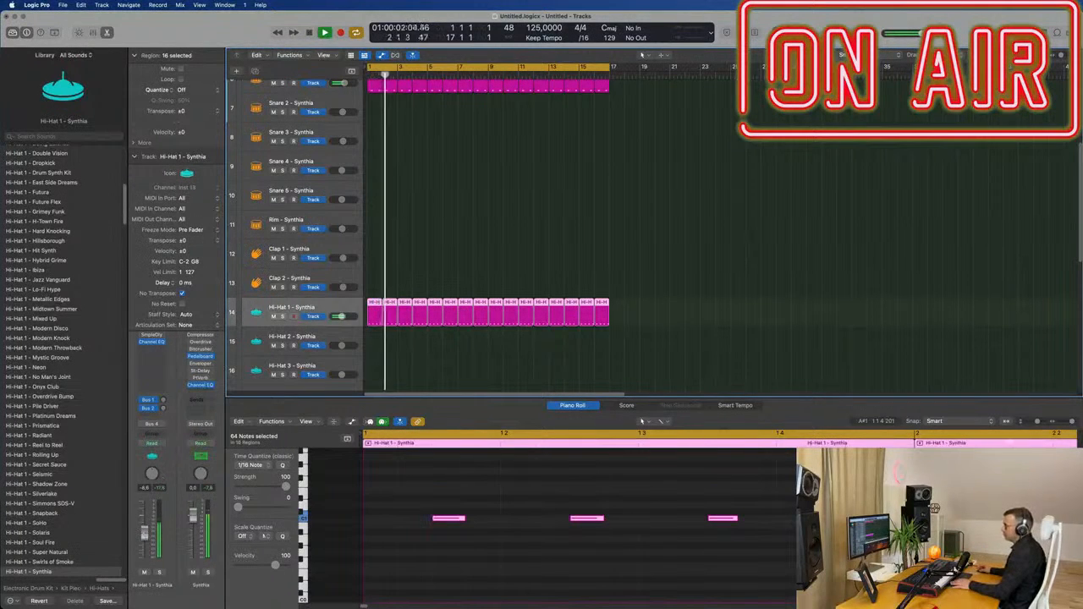
left_click(161, 400)
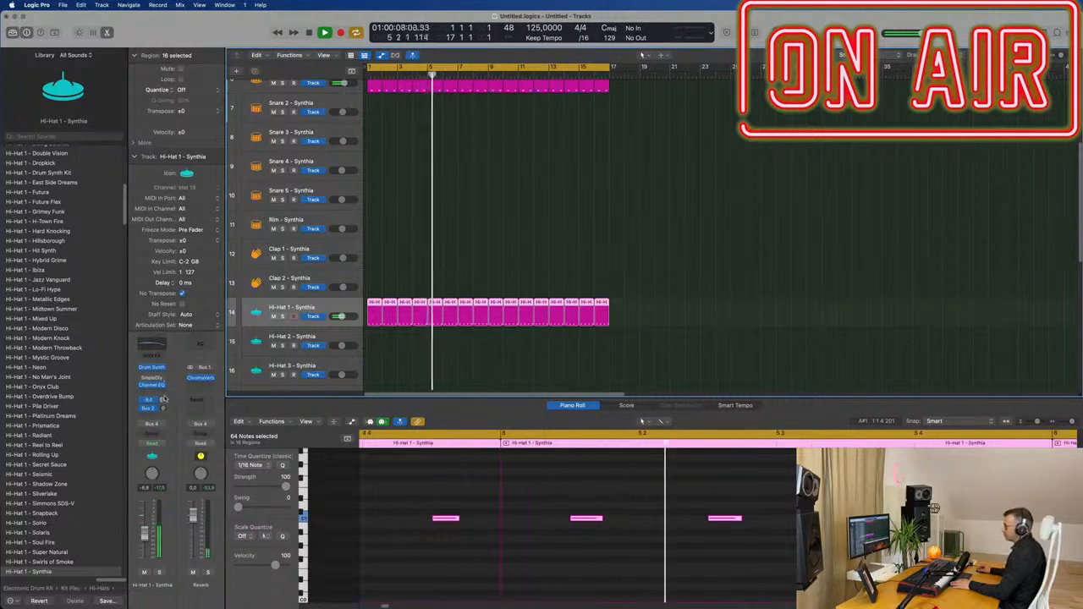
left_click_drag(163, 403, 167, 370)
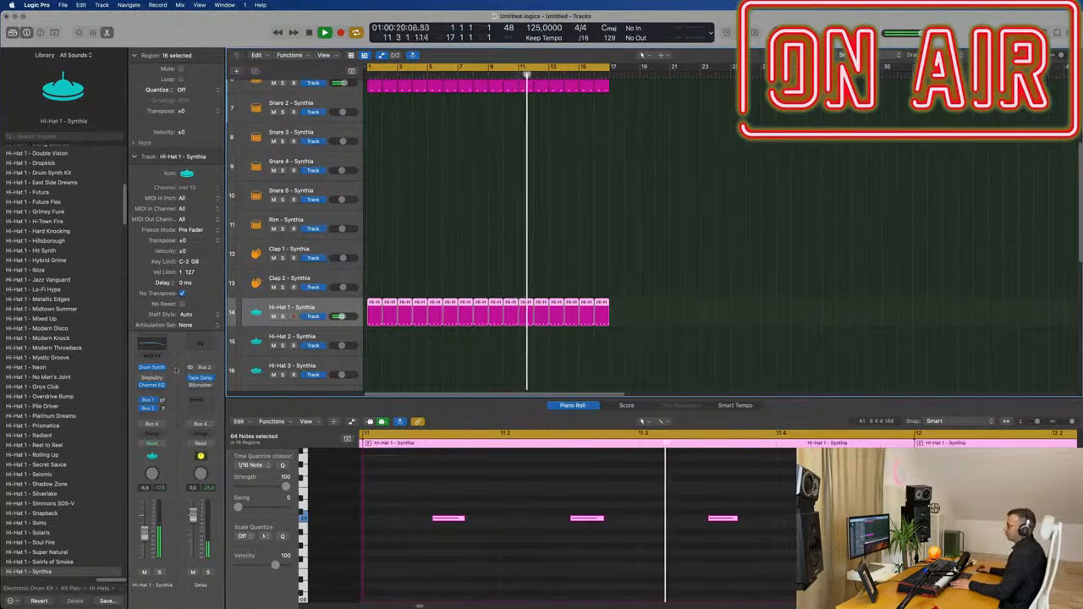
- Open Hi-Hat 1's Drum Synth, turn Dirt down to minimum and raise Attack
left_click(151, 368)
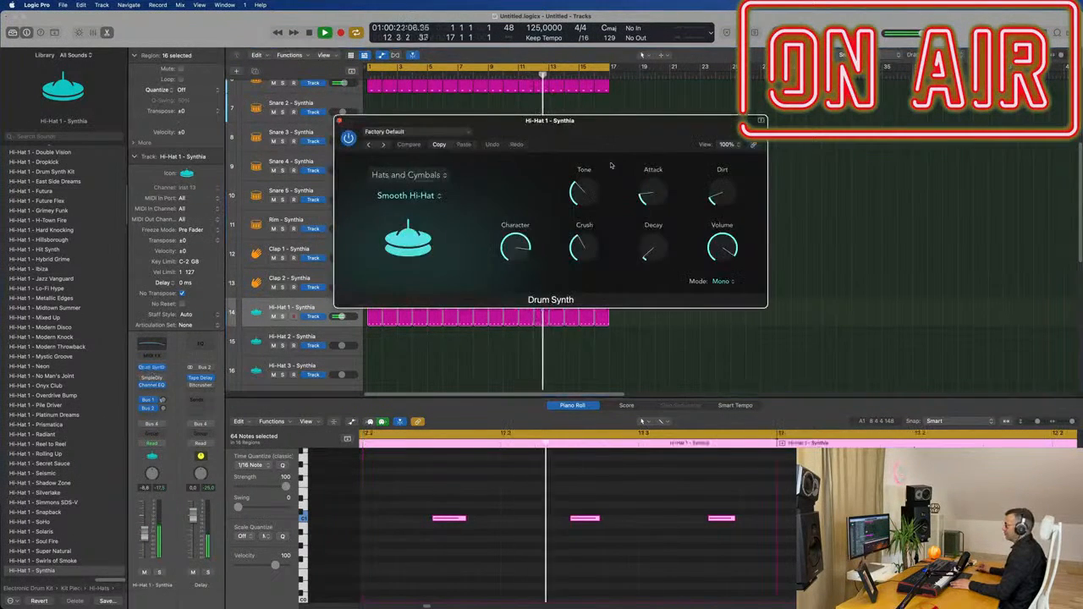
left_click_drag(627, 120, 705, 140)
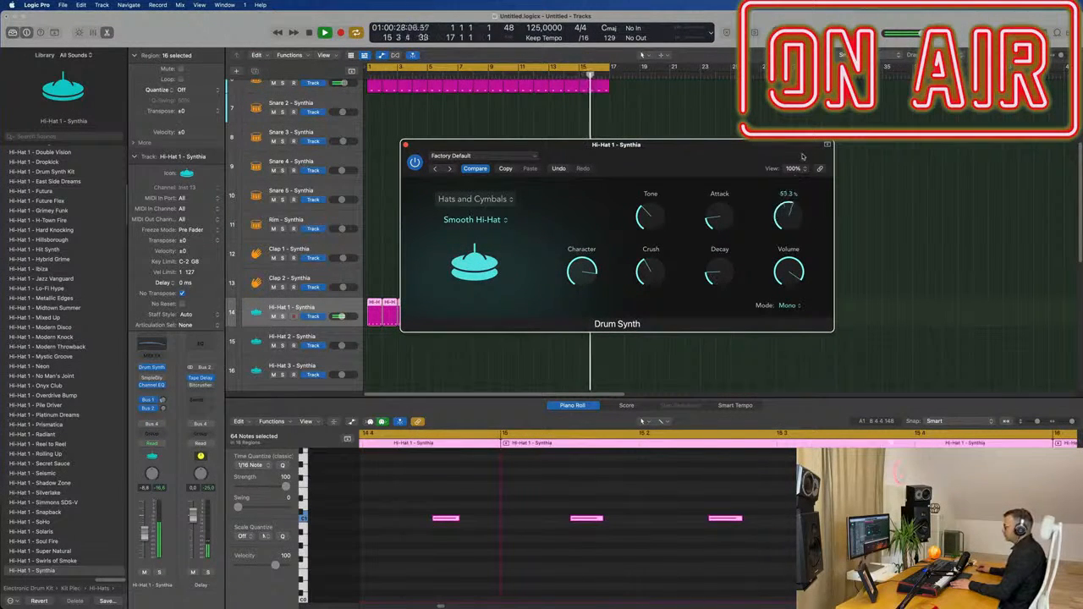
mouse_move(784, 258)
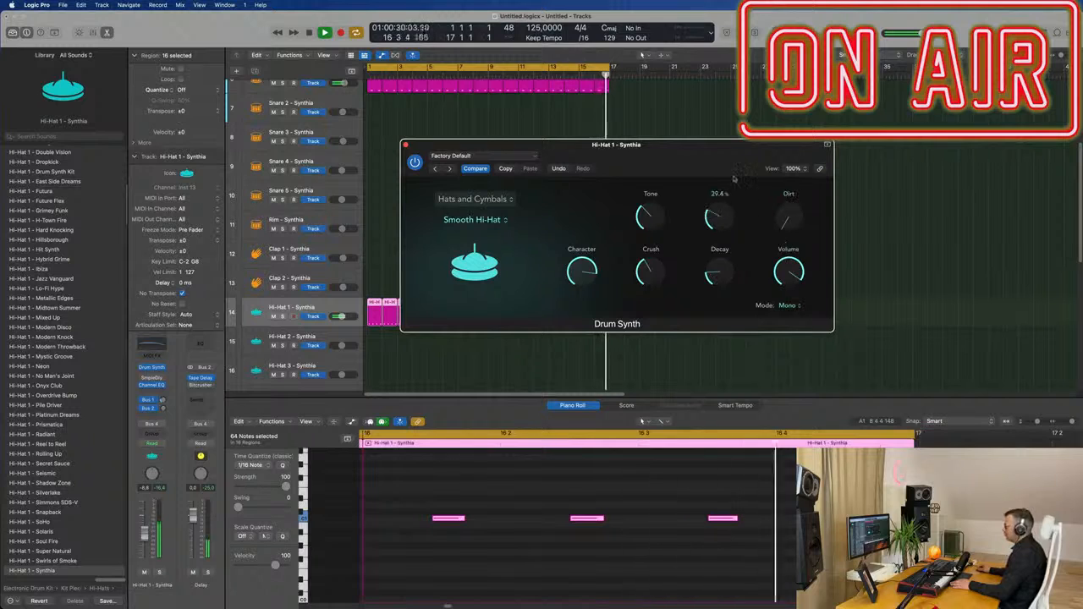
left_click_drag(736, 165, 716, 207)
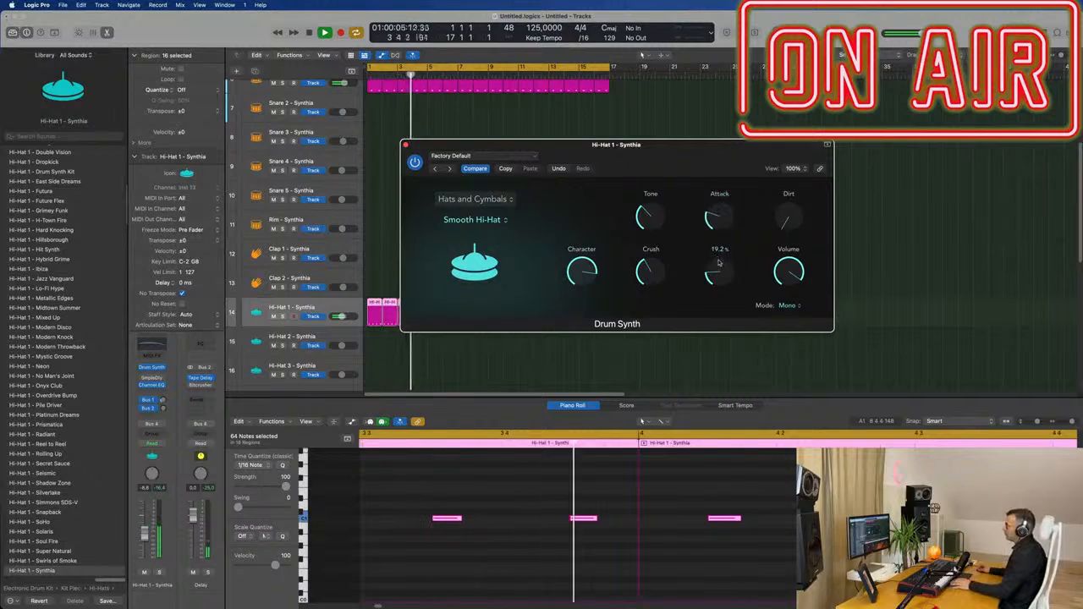
- Raise Hi-Hat 1's Decay, set Crush to about 27.5% and Character to about 72.5%, and close the Drum Synth
left_click_drag(720, 257, 656, 271)
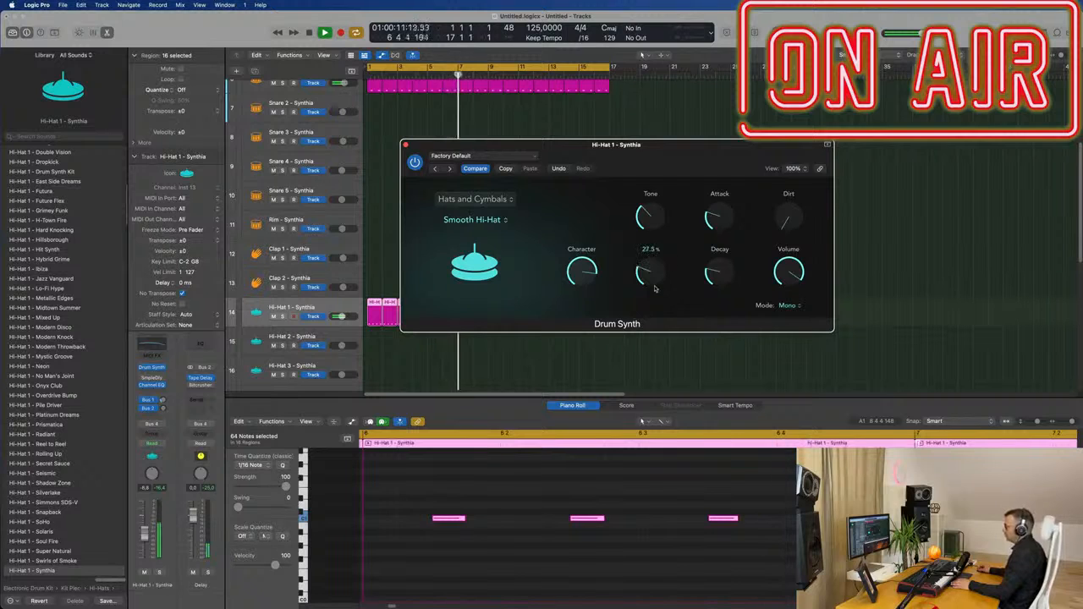
left_click_drag(581, 273, 582, 274)
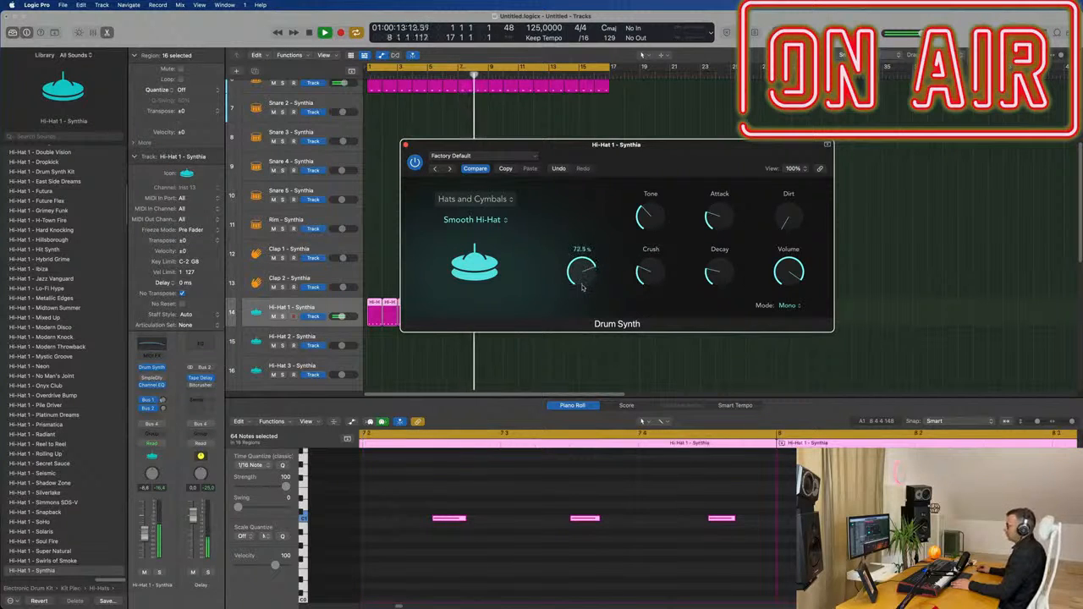
left_click_drag(447, 153, 489, 149)
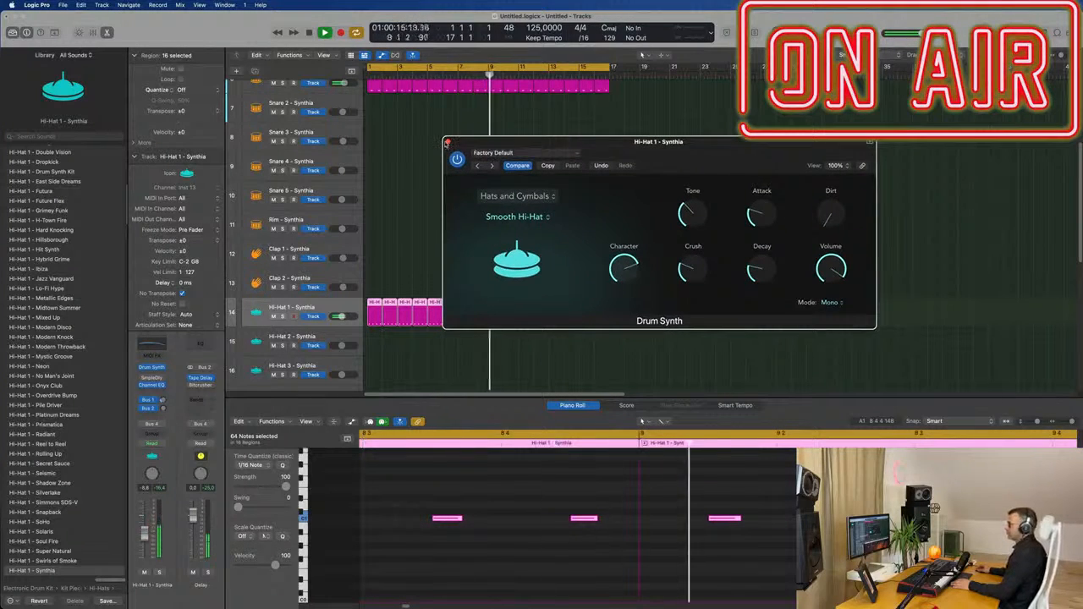
left_click(447, 143)
- Check the Snare 1 and Hi-Hat 1 channel strips in turn while the loop plays
key("z")
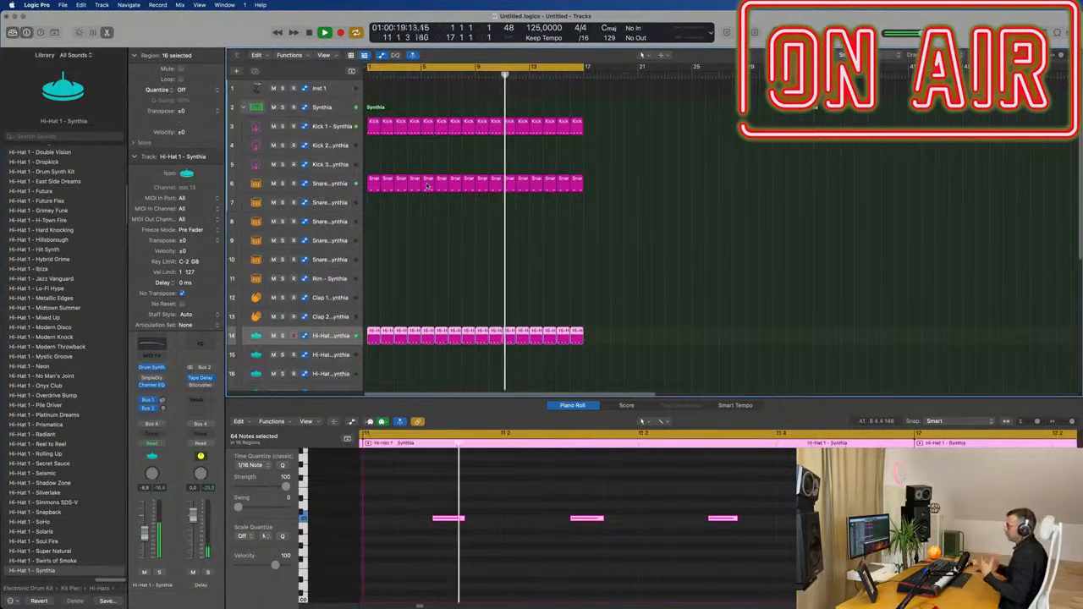
left_click(343, 183)
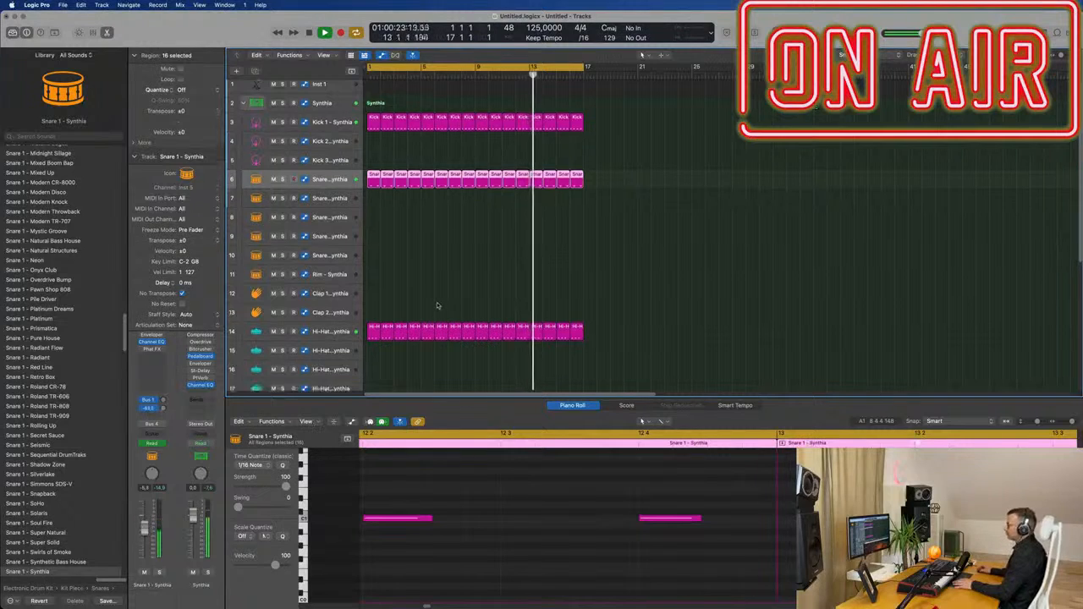
scroll(438, 306, "down", 3)
left_click(331, 289)
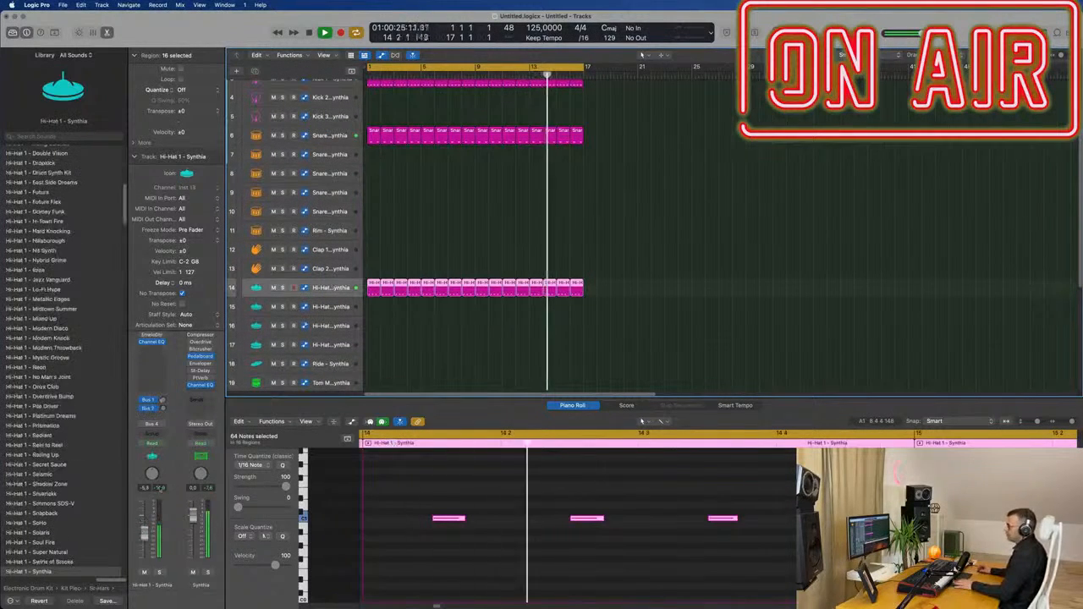
- Copy the first Hi-Hat 1 region to bar 1 of the Shaker track
scroll(381, 254, "down", 4)
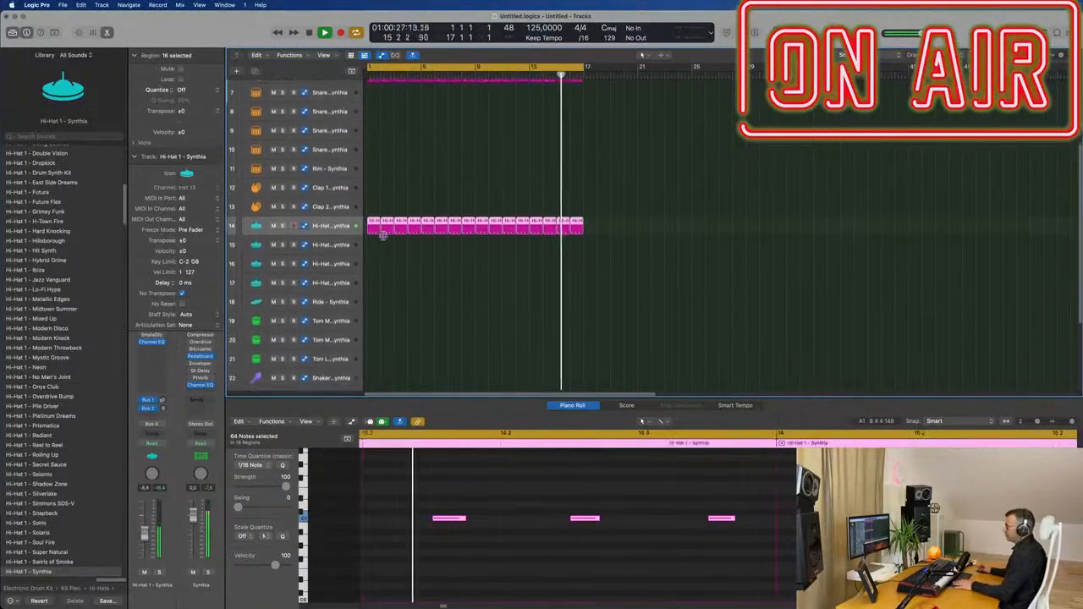
scroll(390, 245, "down", 3)
left_click(424, 302)
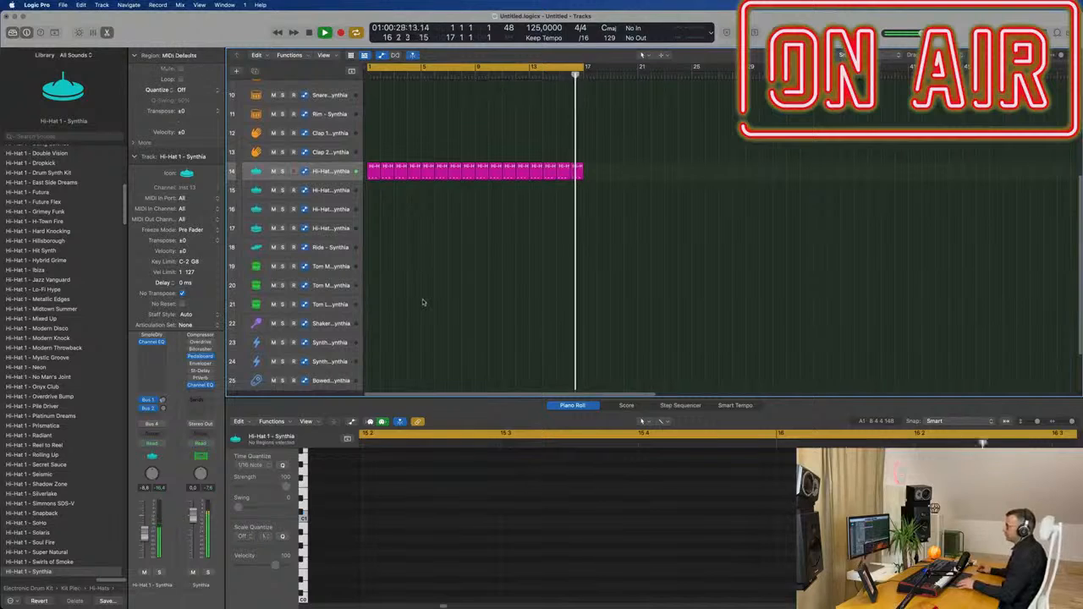
scroll(425, 262, "down", 2)
left_click_drag(374, 140, 374, 293)
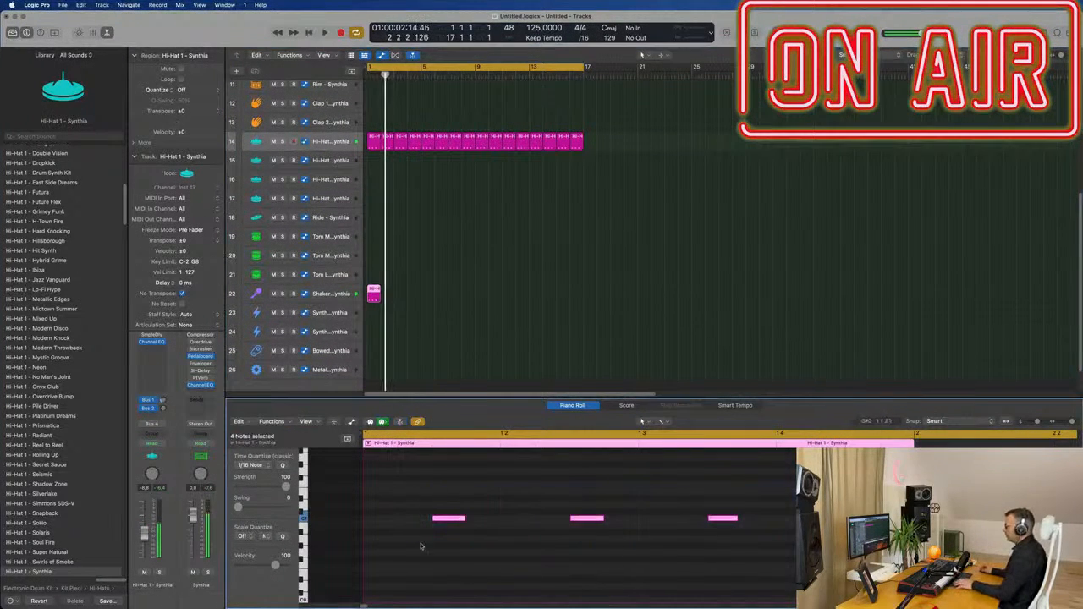
- Build the Shaker pattern by moving and copying its notes onto the first, second and fourth sixteenths of each beat
left_click_drag(443, 519, 486, 523)
key("super+Left")
key("super+Left")
key("super+Left")
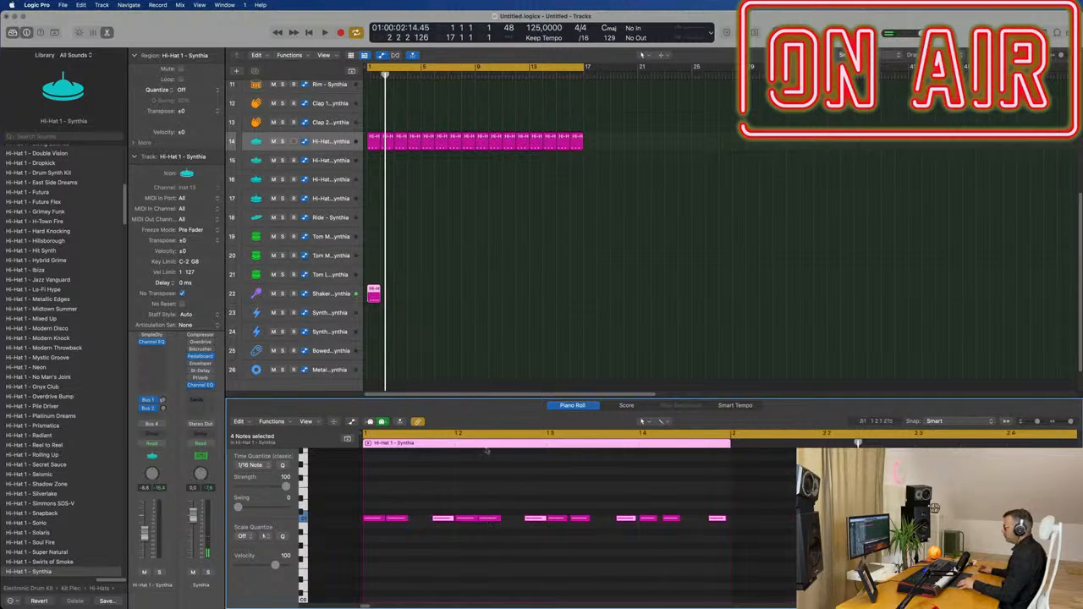
- Transpose all notes in the Shaker region and lower the Shaker's volume to about -26.5 dB while the loop plays
left_click(347, 292)
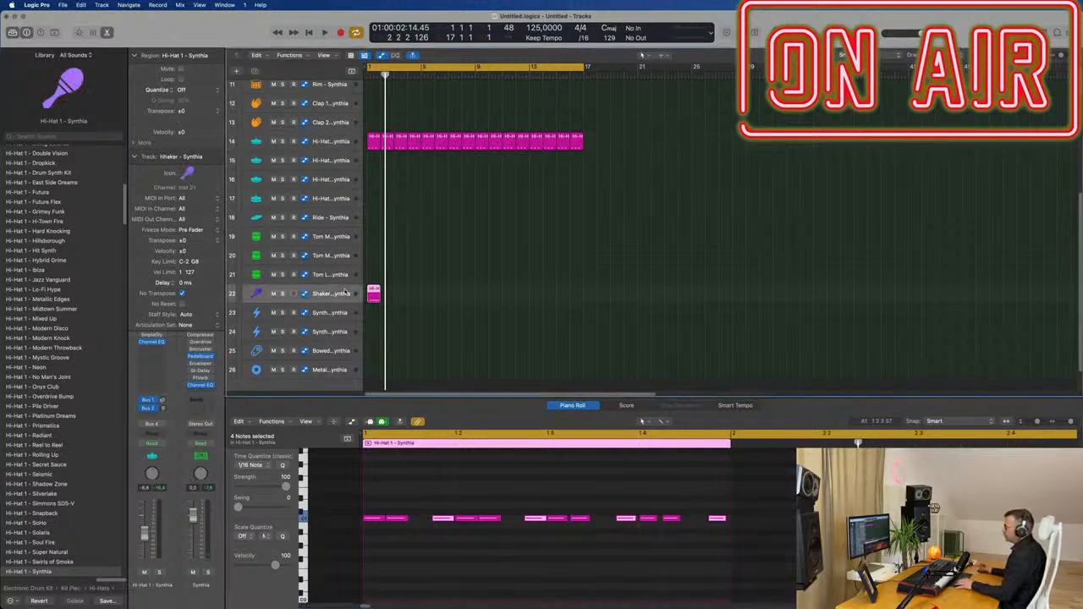
key("space")
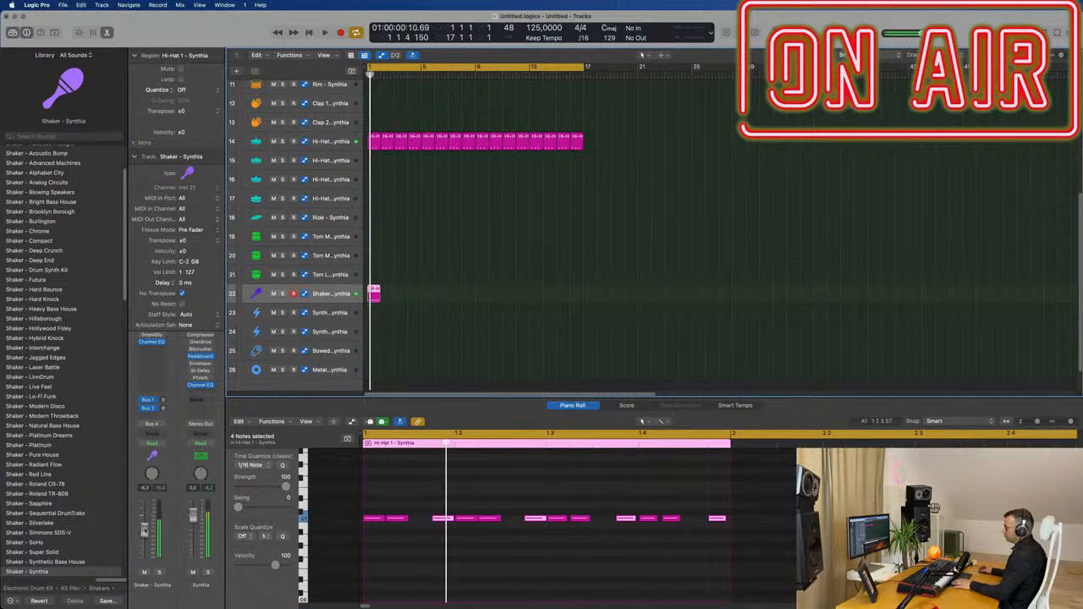
left_click(394, 555)
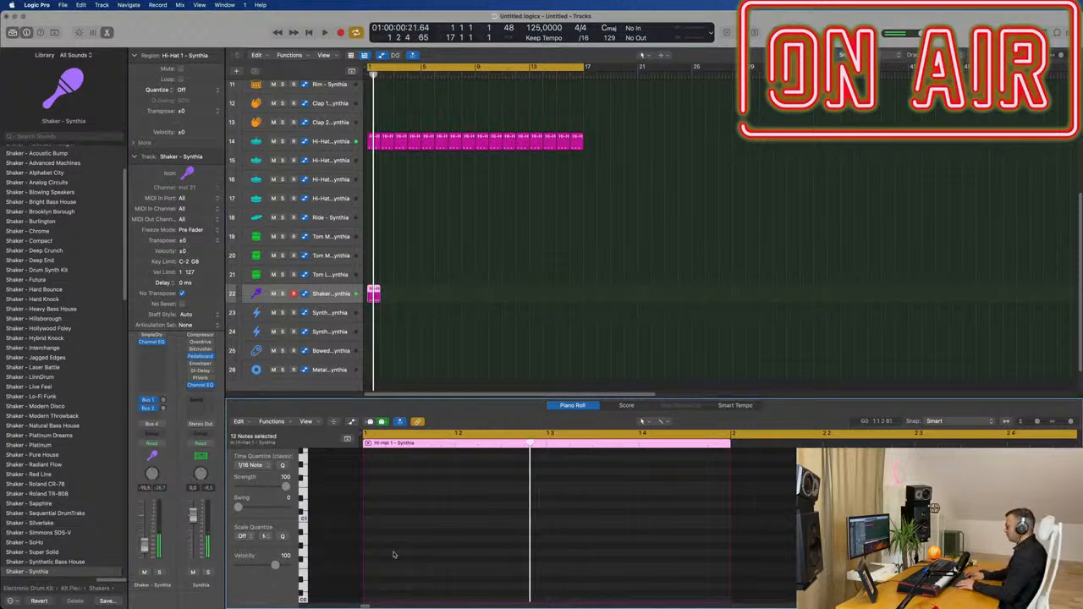
key("space")
scroll(398, 279, "down", 1)
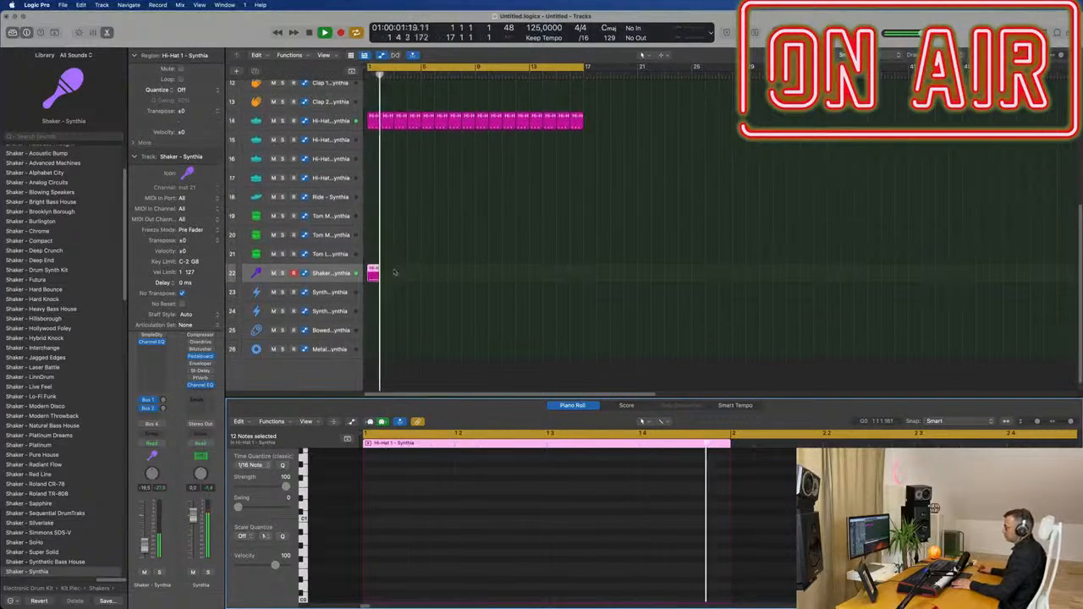
key("Return")
left_click(375, 274)
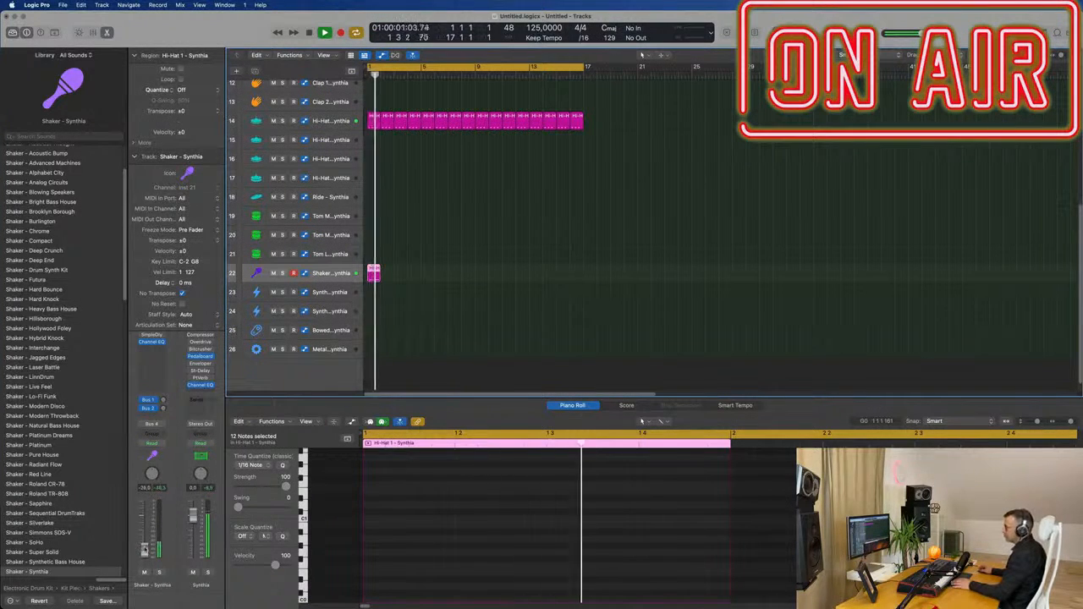
- Open the Shaker channel's Sample Delay plug-in, switch it on, and stop the loop playback
left_click(152, 336)
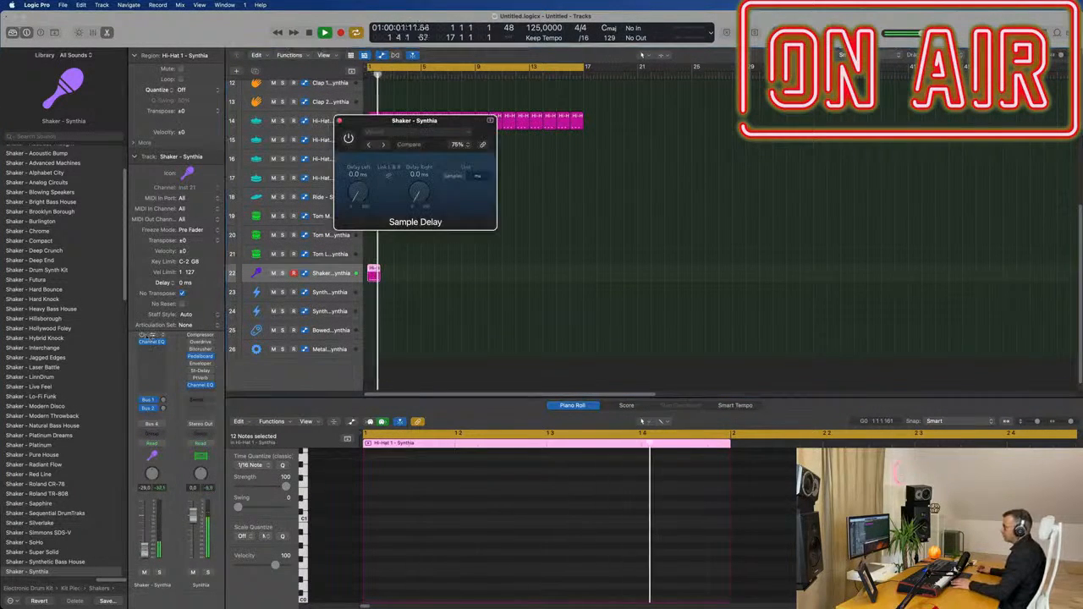
key("space")
key("space")
left_click_drag(404, 119, 530, 158)
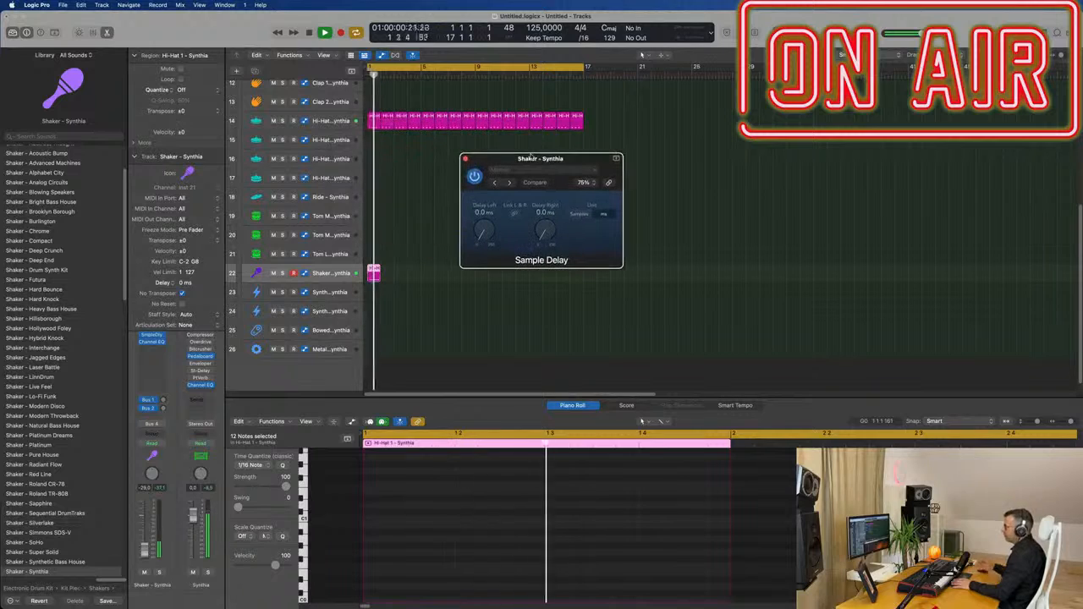
key("space")
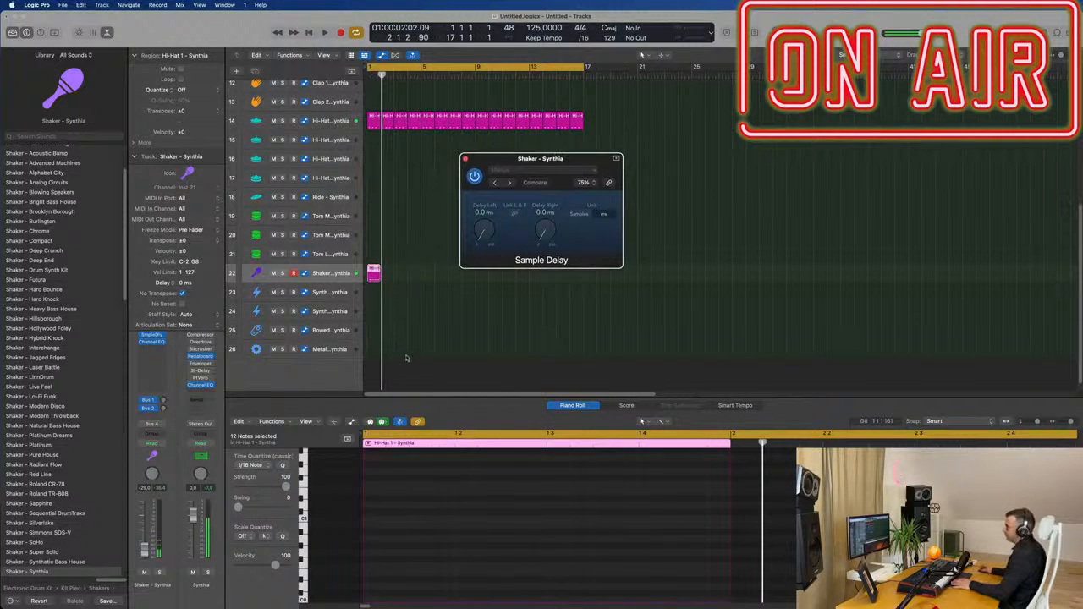
- Repeat the one-bar Shaker region from bar 1 along its track through bar 17
left_click_drag(406, 358, 373, 265)
key("super+r")
key("super+r")
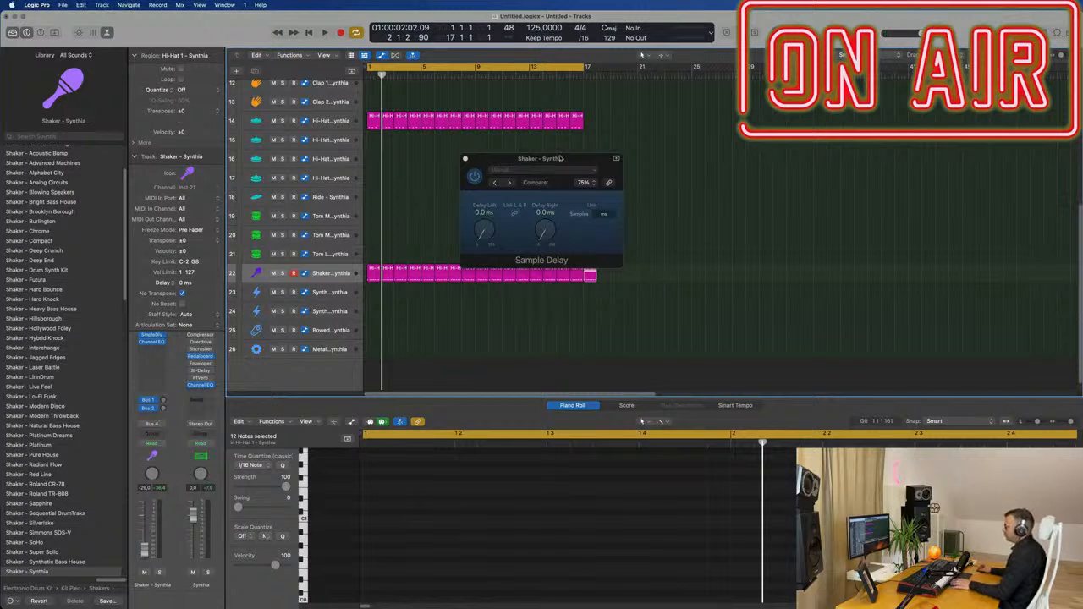
- Set the Shaker's Sample Delay to 3.0 ms on the left and 6.0 ms on the right while the loop plays
left_click_drag(559, 158, 575, 175)
key("space")
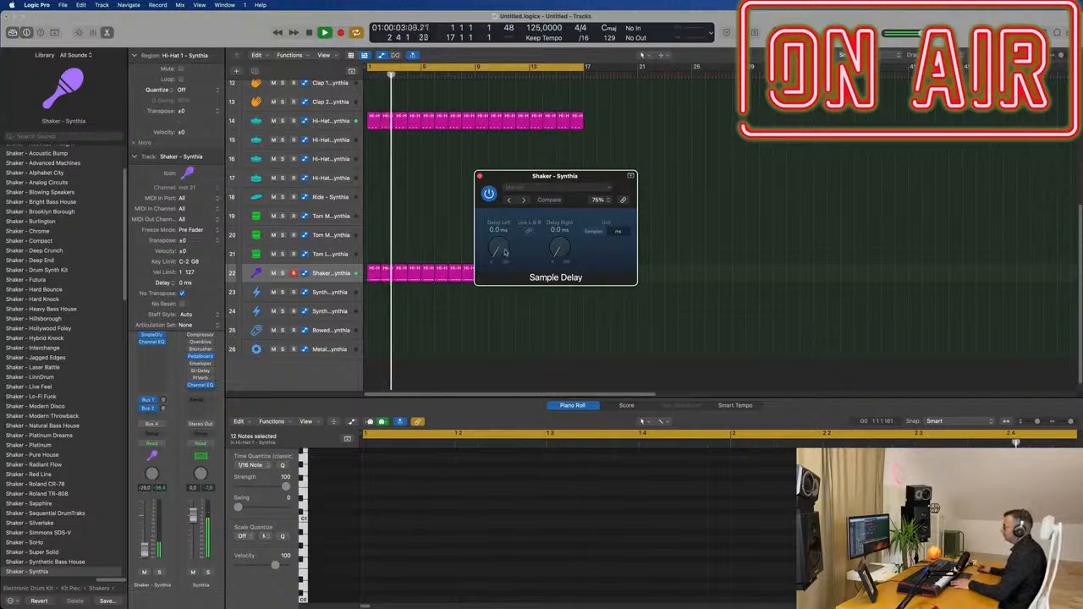
left_click_drag(505, 252, 501, 246)
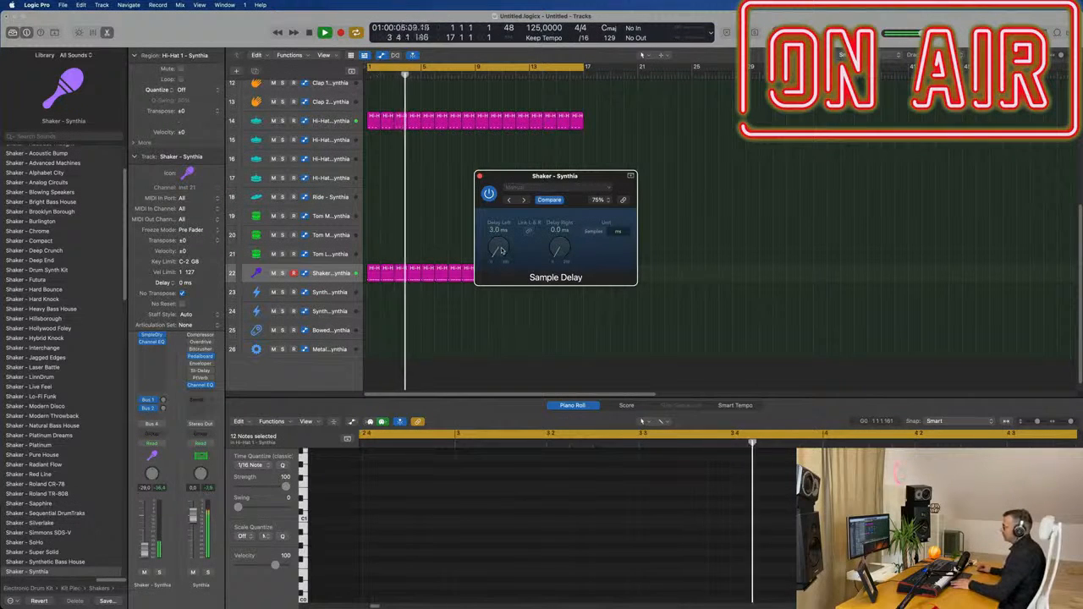
left_click_drag(558, 253, 558, 248)
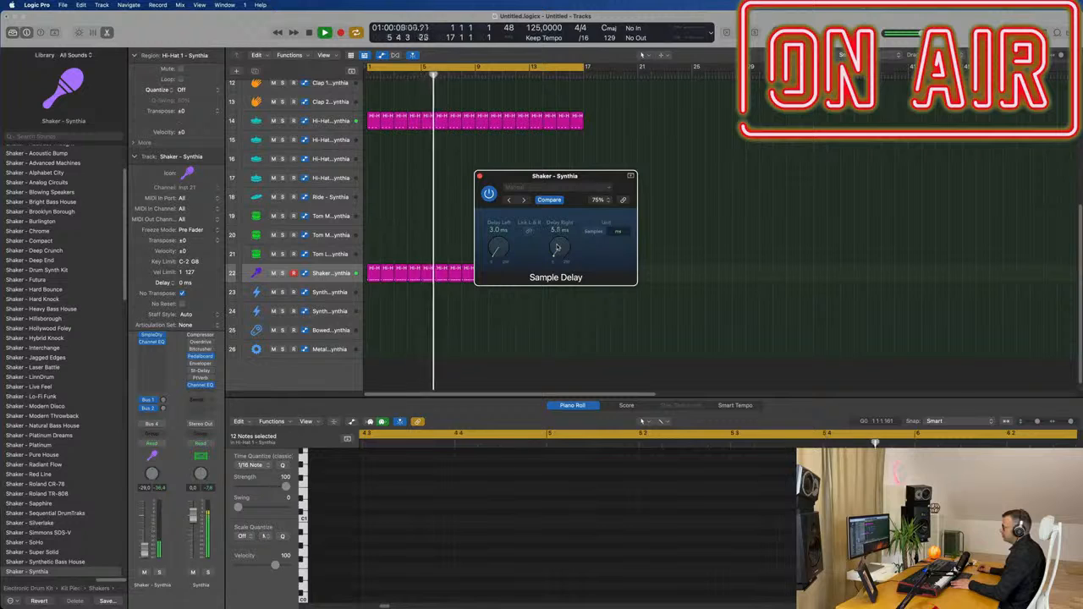
double_click(557, 229)
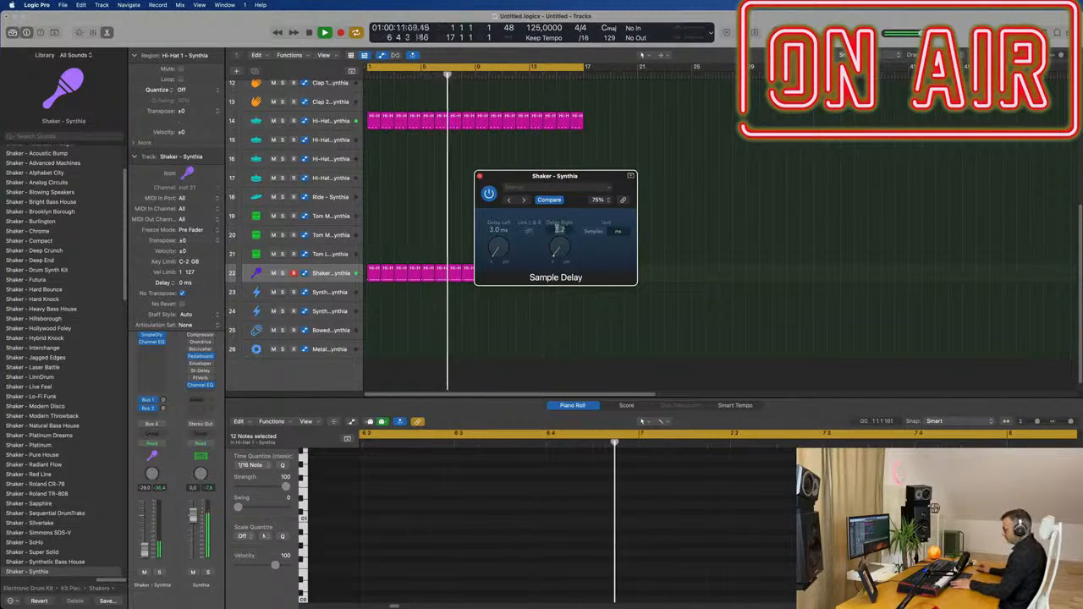
type("6")
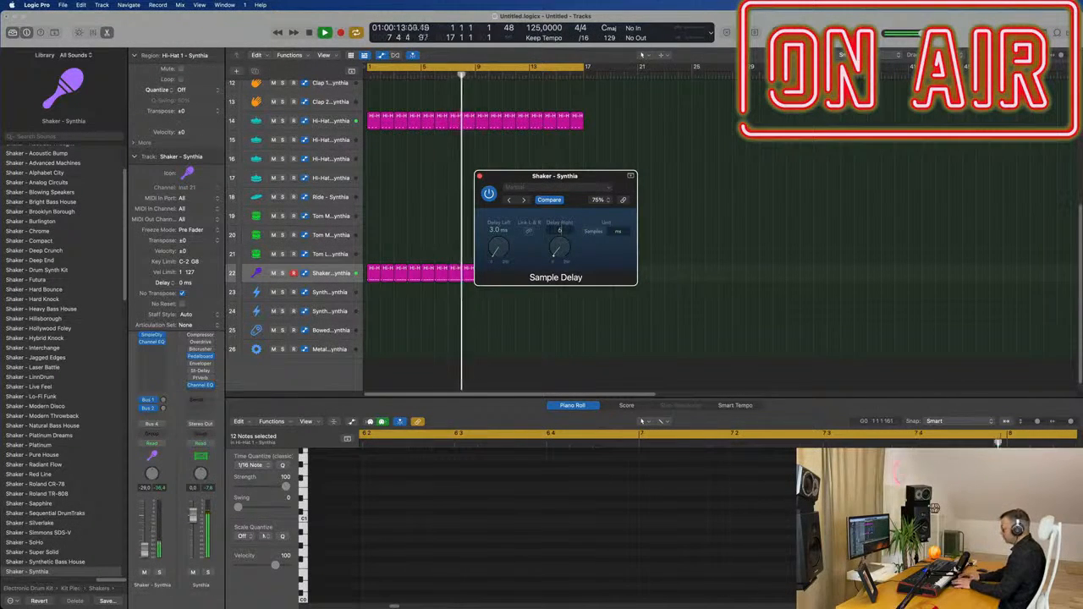
type(".0")
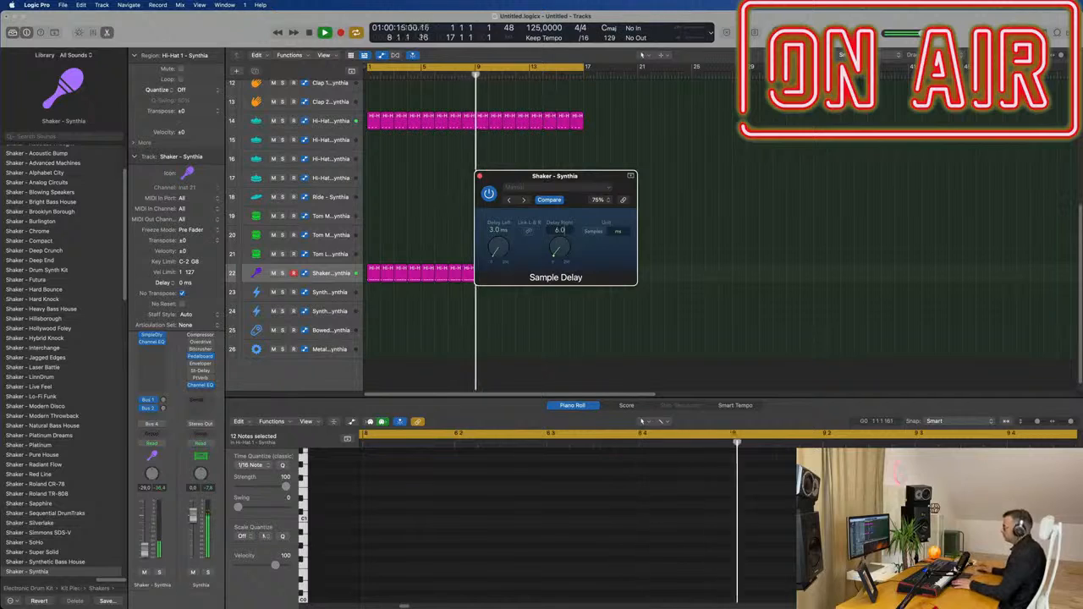
key("Return")
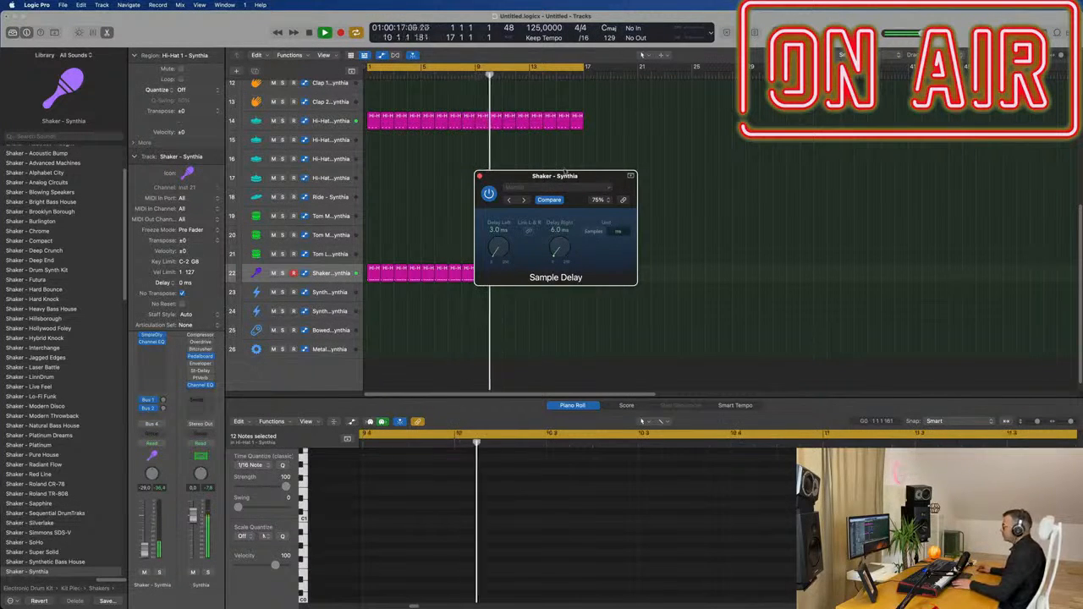
- Compare the Shaker with its Sample Delay bypassed and enabled, close the plug-in, and deselect the regions
left_click_drag(565, 172, 567, 167)
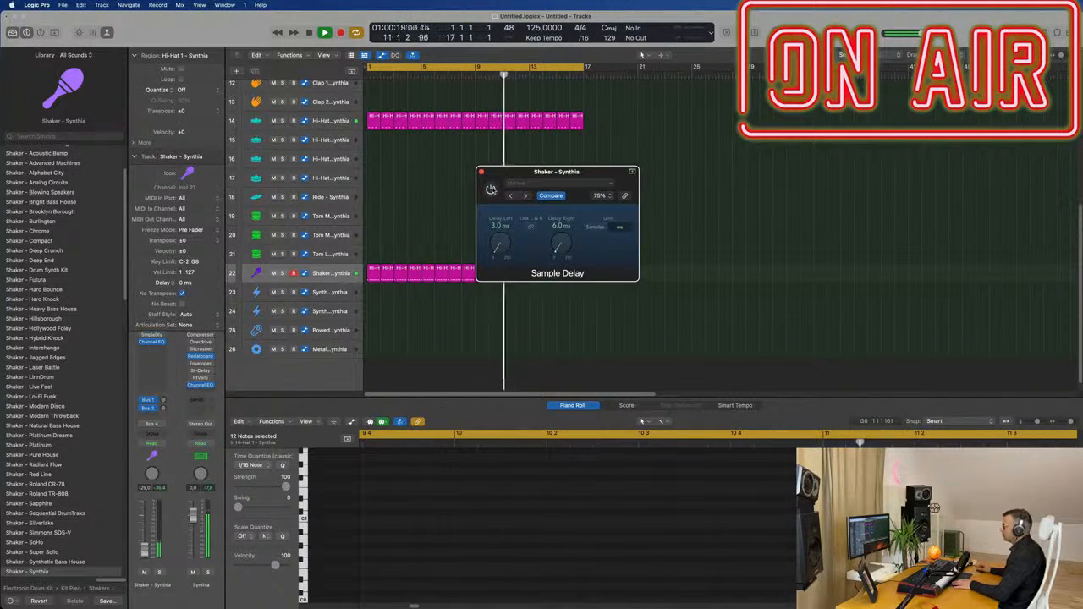
left_click(491, 189)
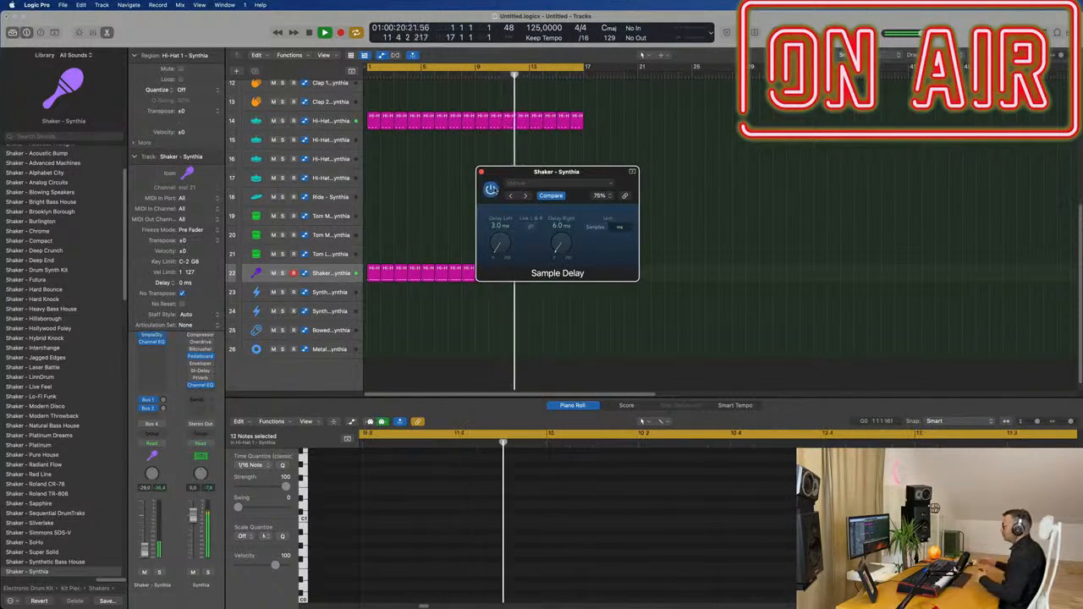
left_click(481, 172)
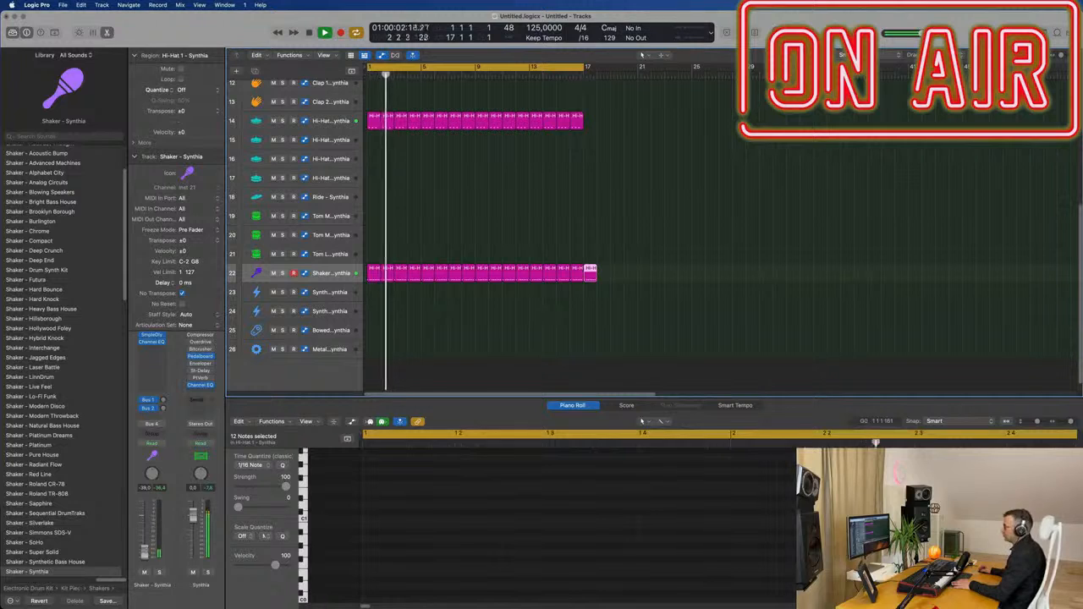
left_click(711, 237)
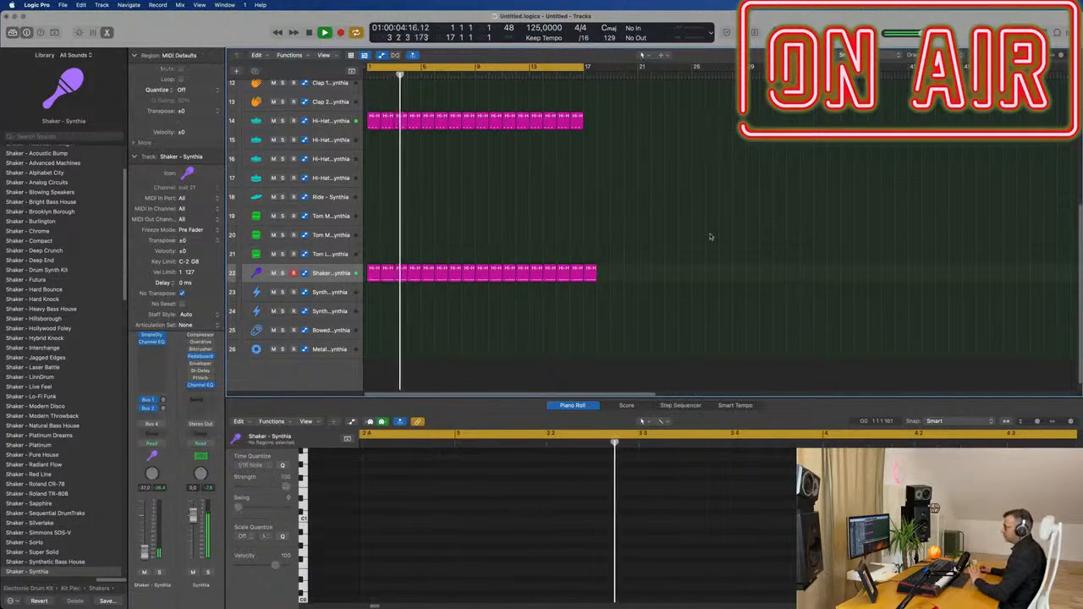
- Load Alchemy on the Inst 1 track and filter its presets to the Bass category
scroll(702, 235, "up", 5)
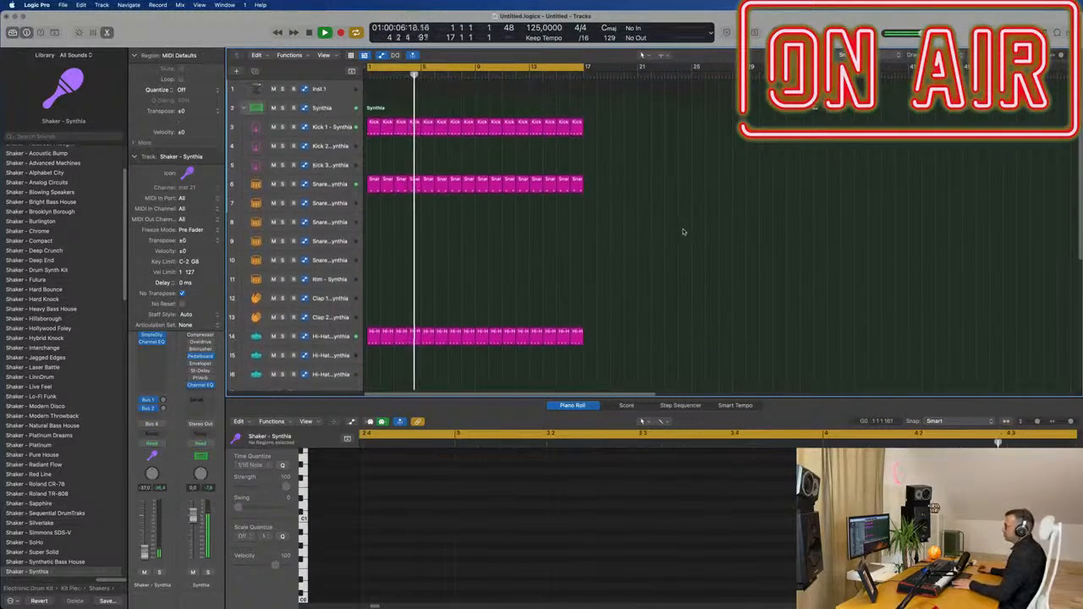
left_click(321, 89)
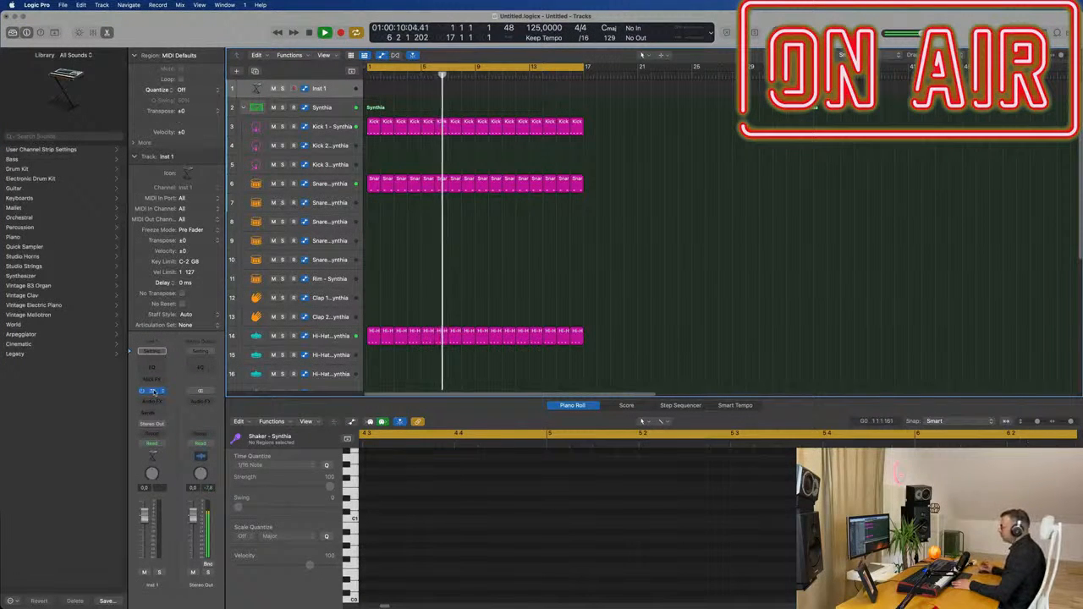
left_click(152, 391)
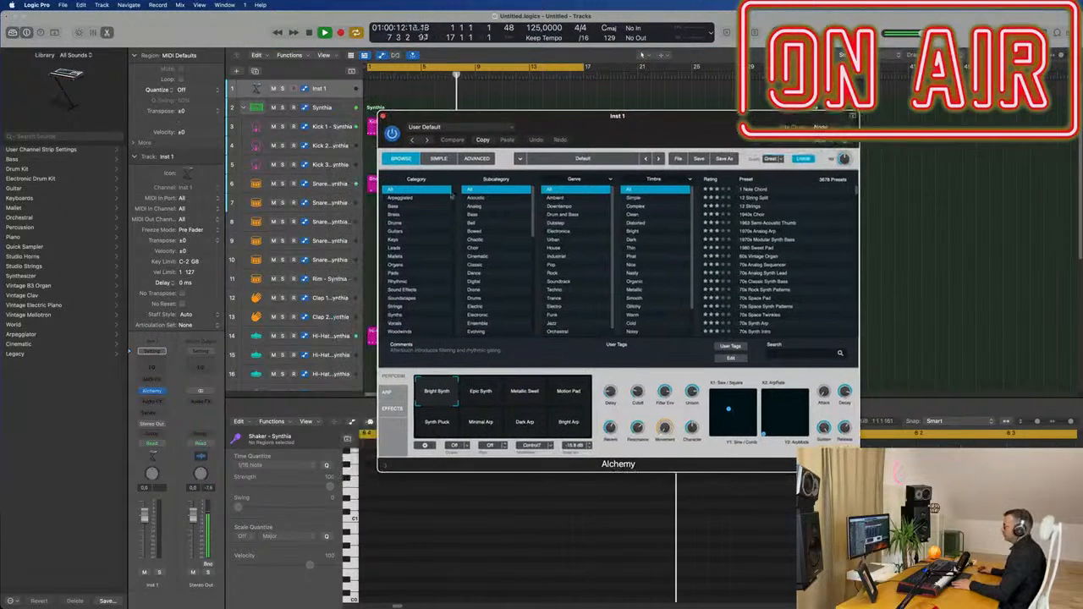
left_click(394, 209)
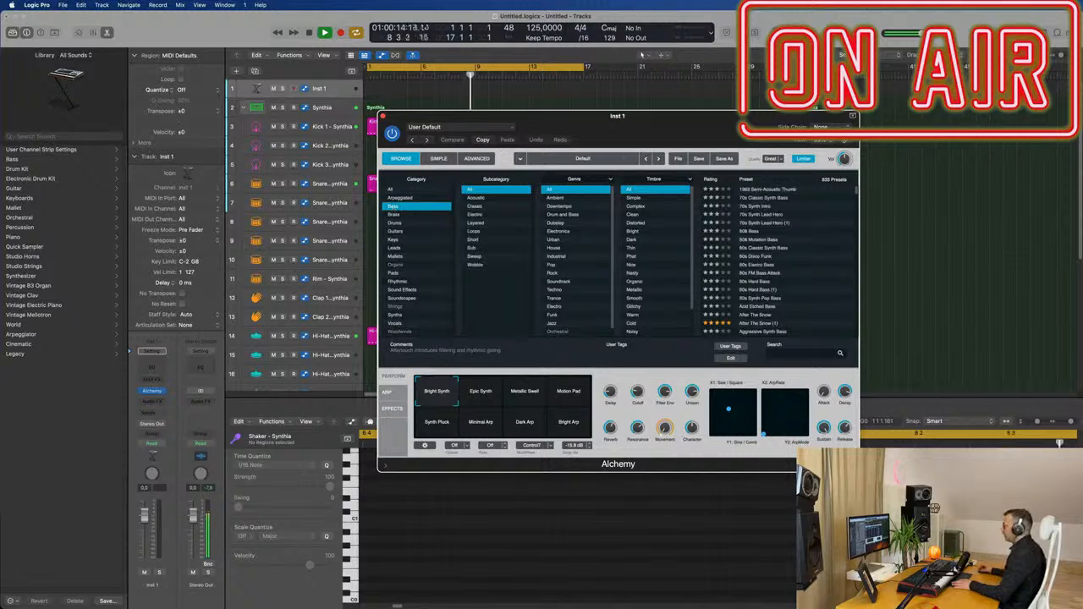
left_click_drag(691, 125, 653, 138)
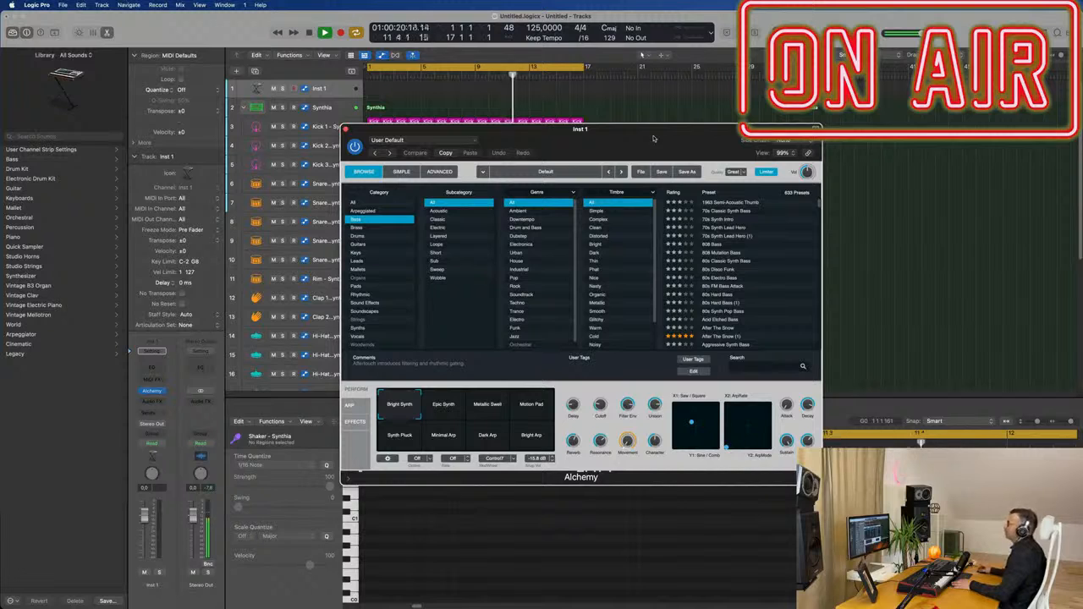
left_click_drag(653, 138, 639, 138)
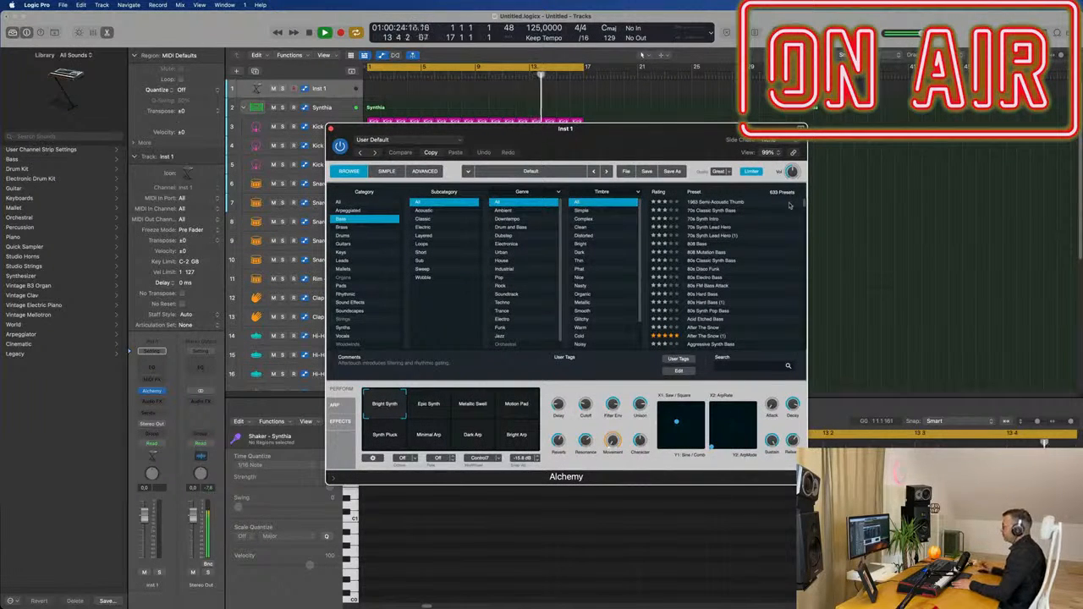
- Audition several Alchemy bass presets, load 80s Classic Synth Bass, and adjust its LP Cutoff
left_click(711, 210)
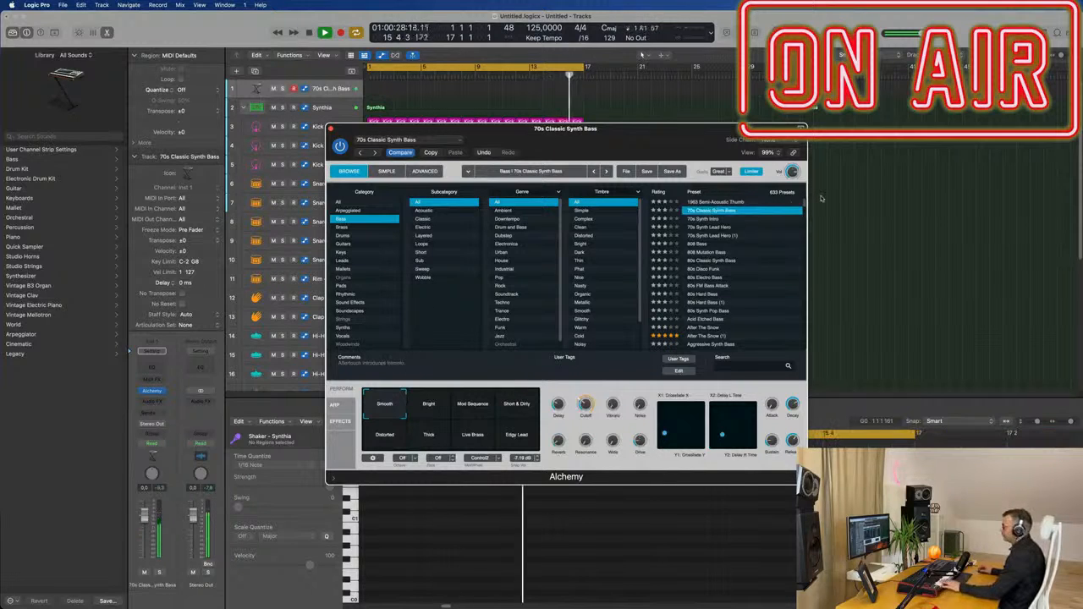
left_click(707, 219)
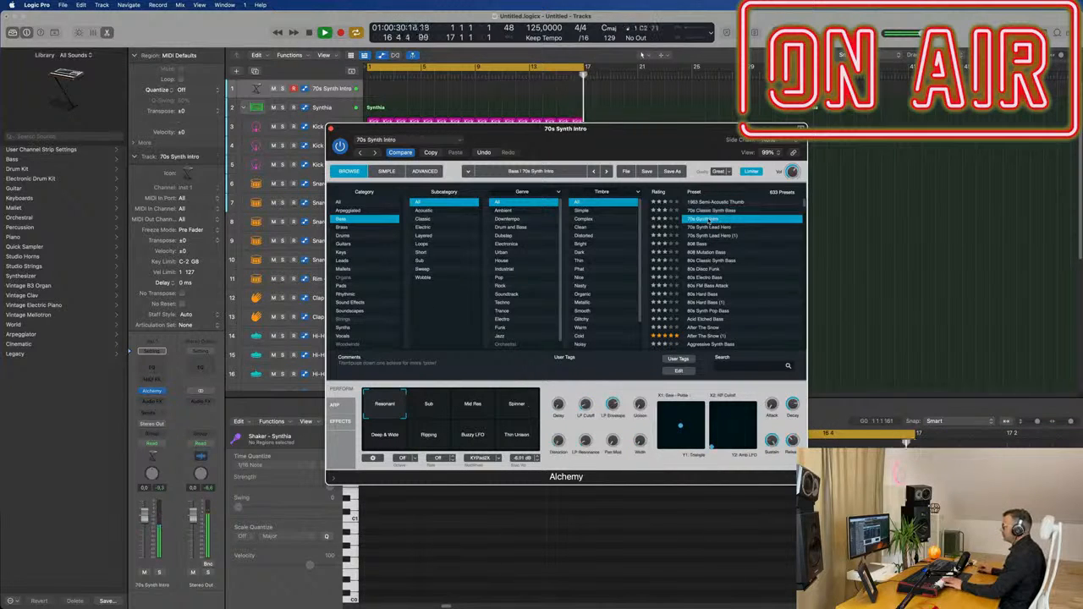
left_click(719, 203)
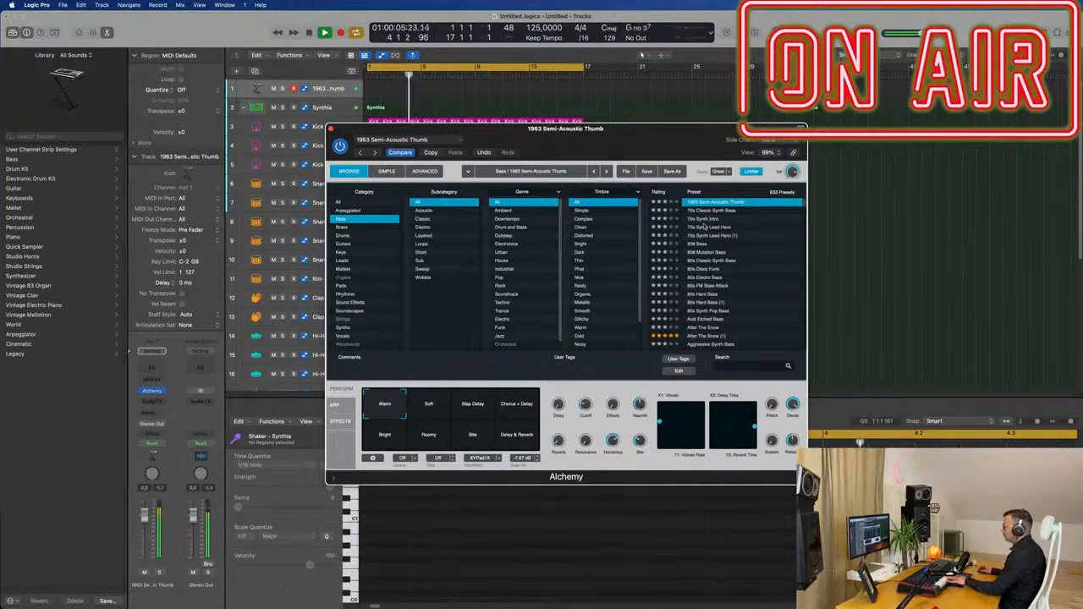
left_click(709, 227)
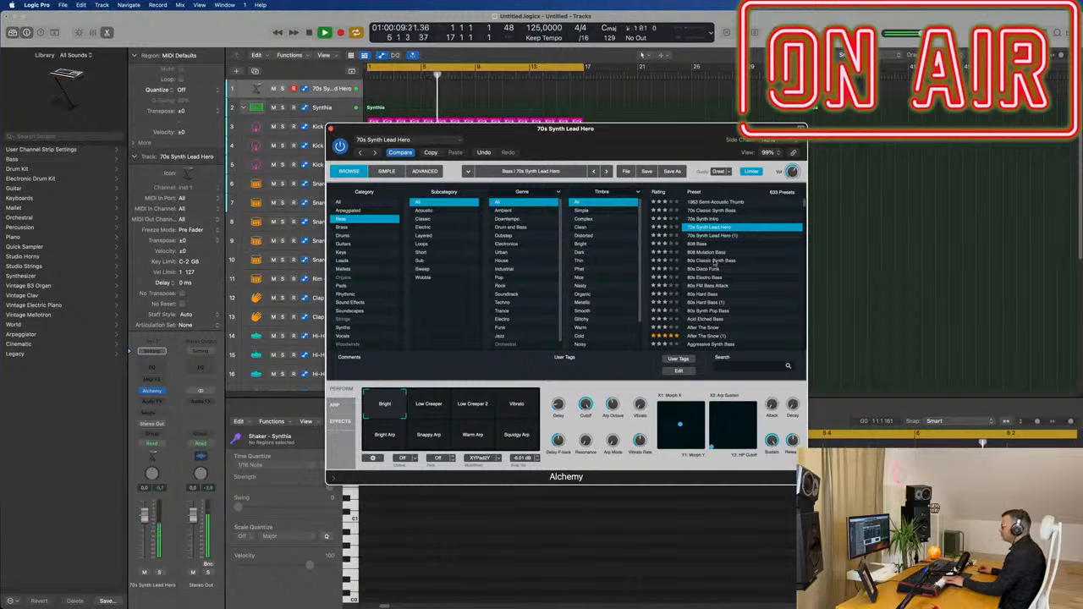
left_click(716, 261)
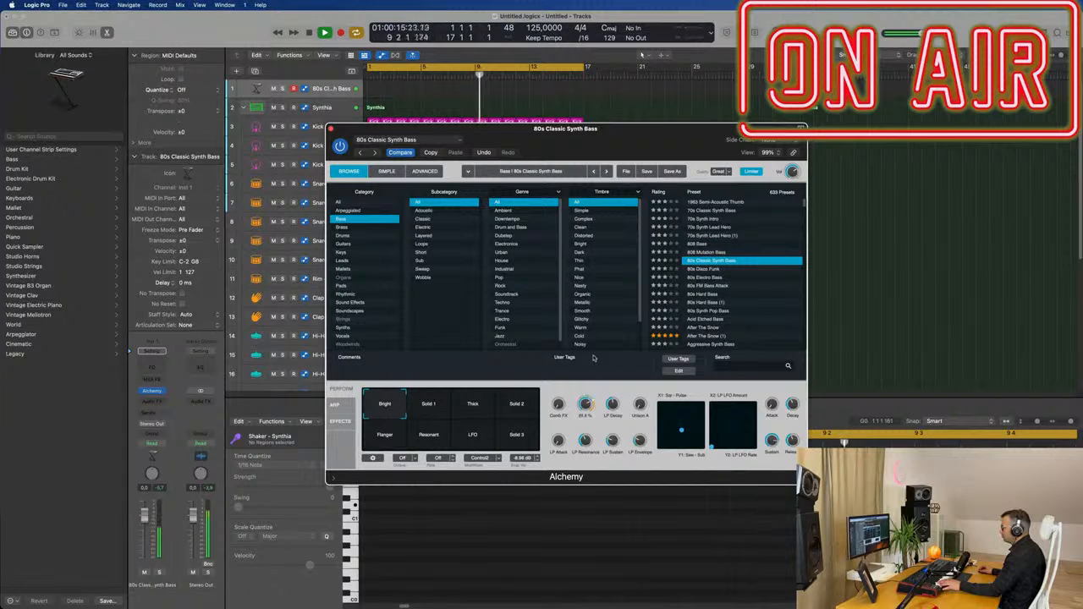
left_click_drag(592, 414, 594, 388)
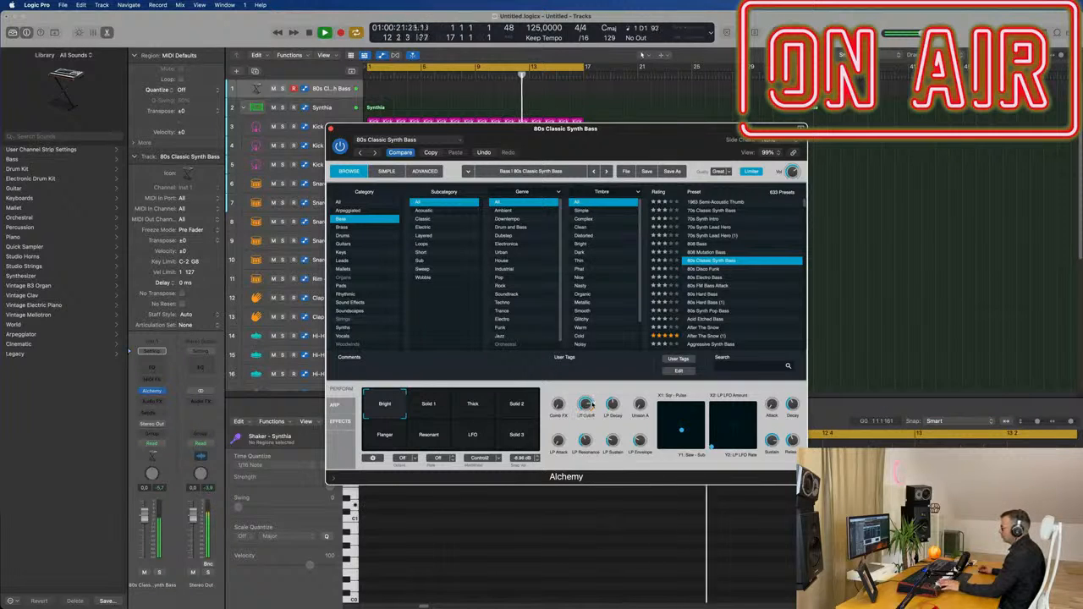
- Record a synth bass part on the 80s Classic Synth Bass track over the playing loop
left_click_drag(632, 137, 709, 167)
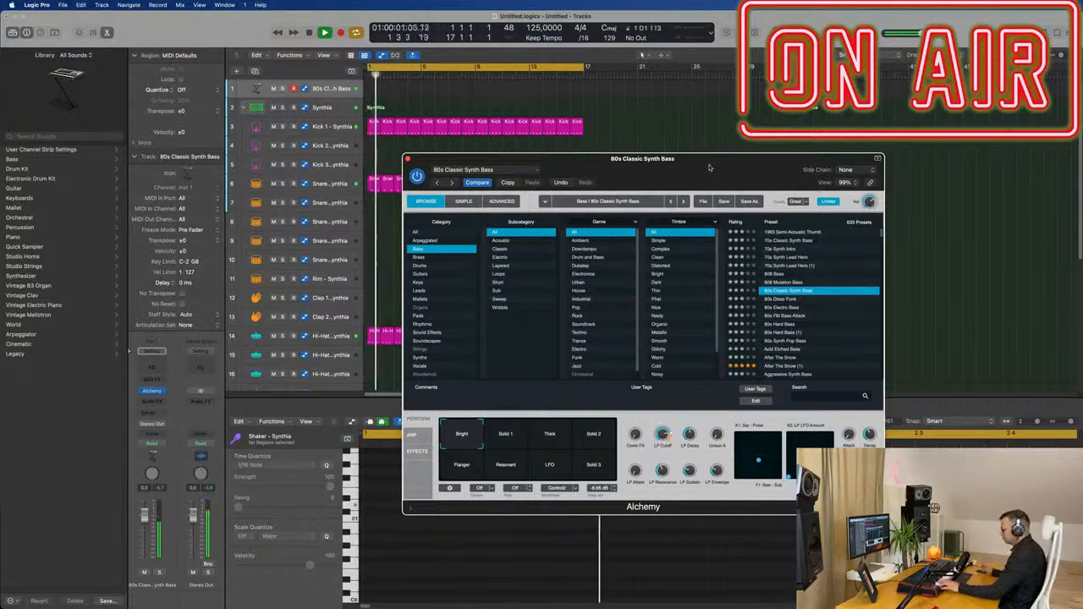
key("r")
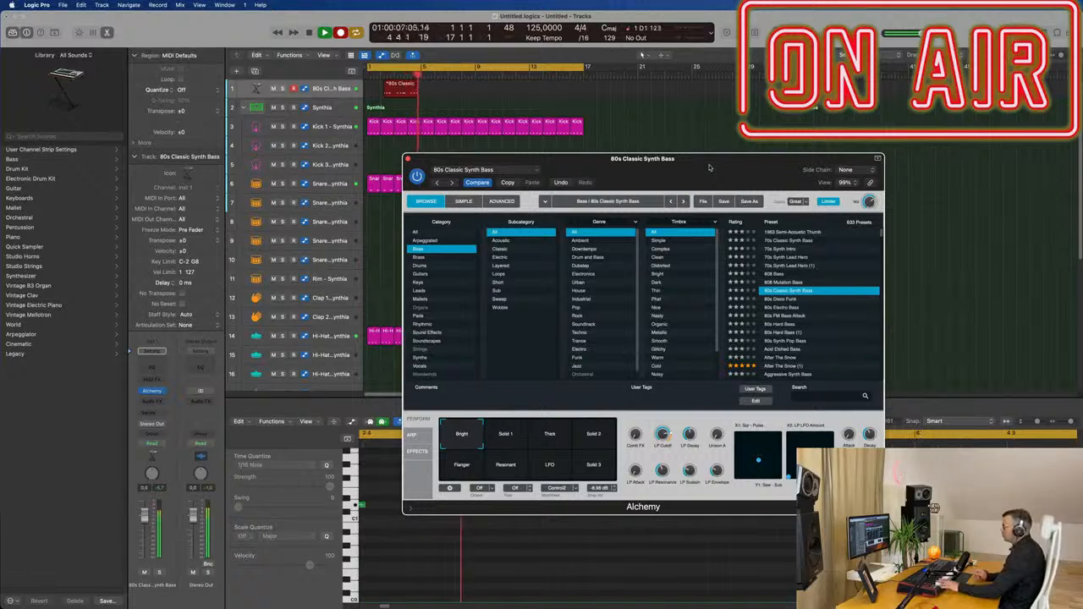
key("space")
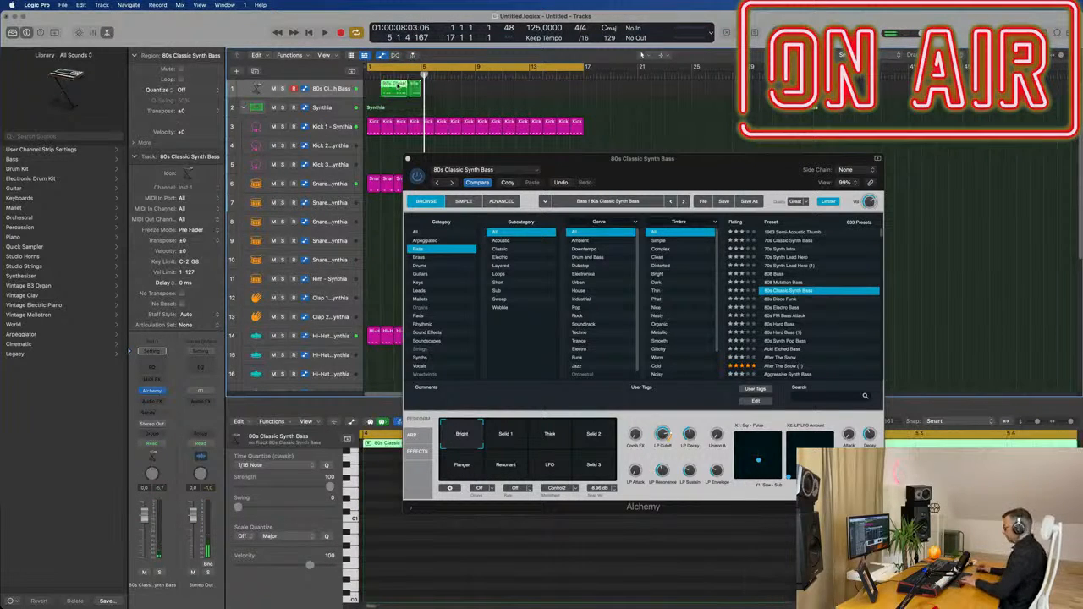
- Delete the earlier bass recording and move the remaining one-bar bass region to bar 1
key("Delete")
left_click(419, 85)
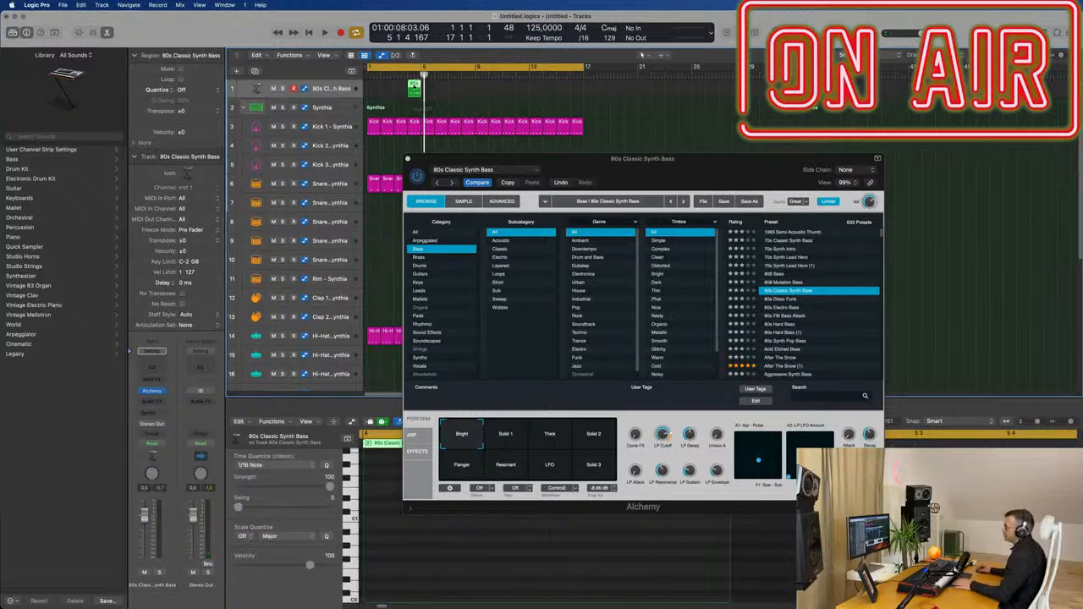
left_click_drag(415, 86, 373, 87)
left_click(374, 87)
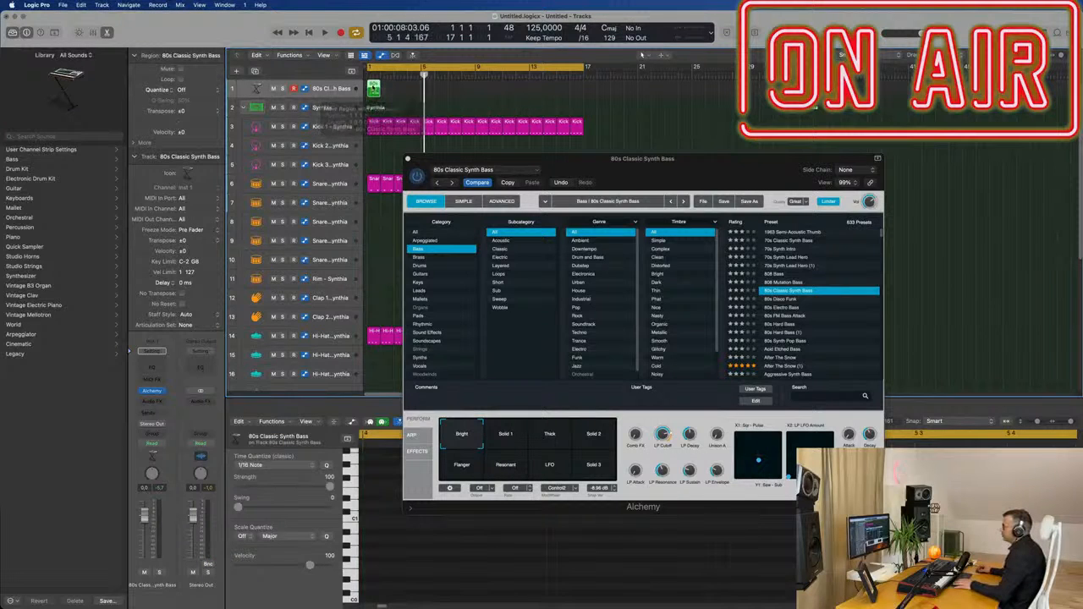
- Select all notes of the bass region in the Piano Roll and quantize them to 1/16 Note
key("e")
left_click_drag(490, 164, 778, 122)
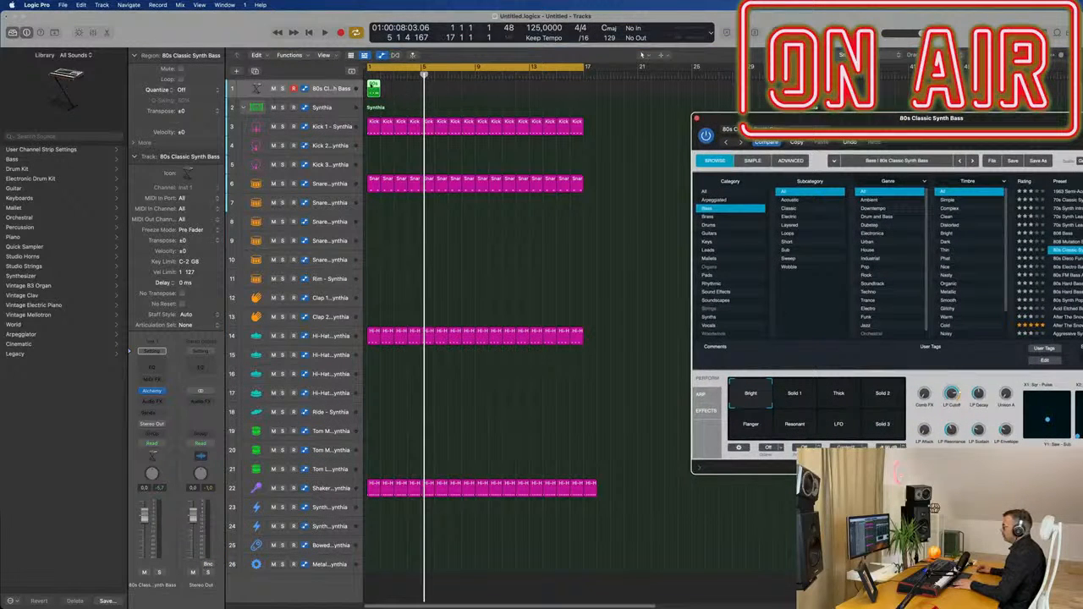
key("e")
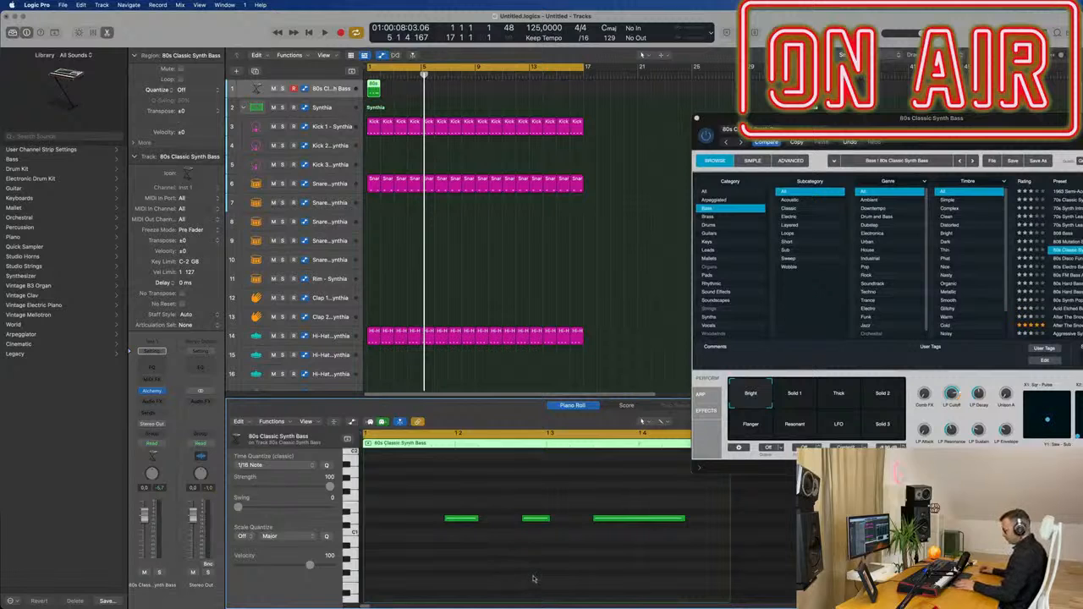
key("super+a")
left_click_drag(923, 118, 792, 66)
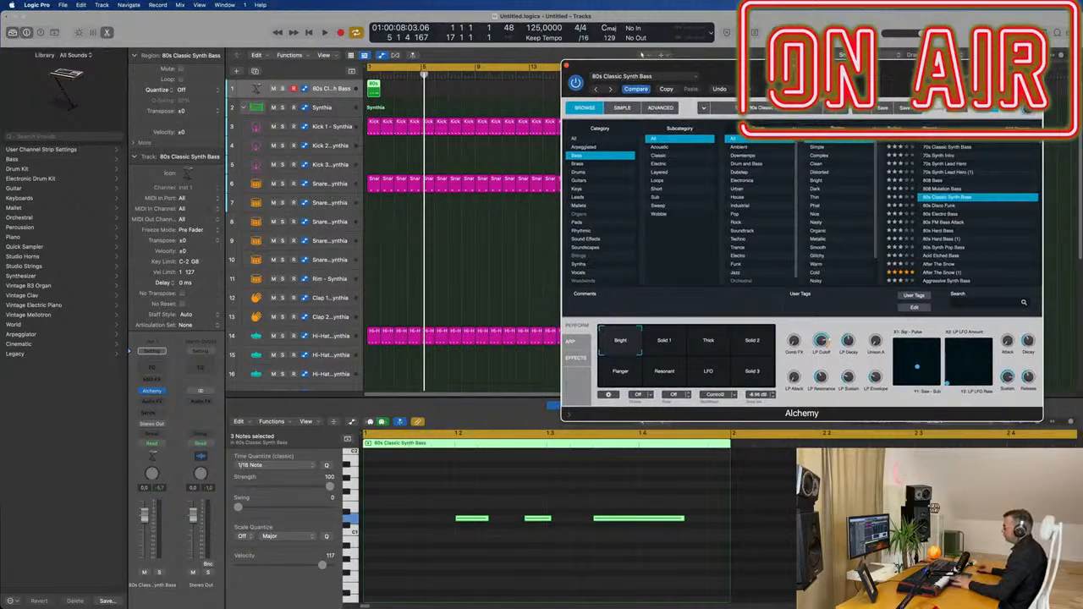
- Lengthen the first note of the one-bar bass region slightly in the Piano Roll and play the loop back
key("space")
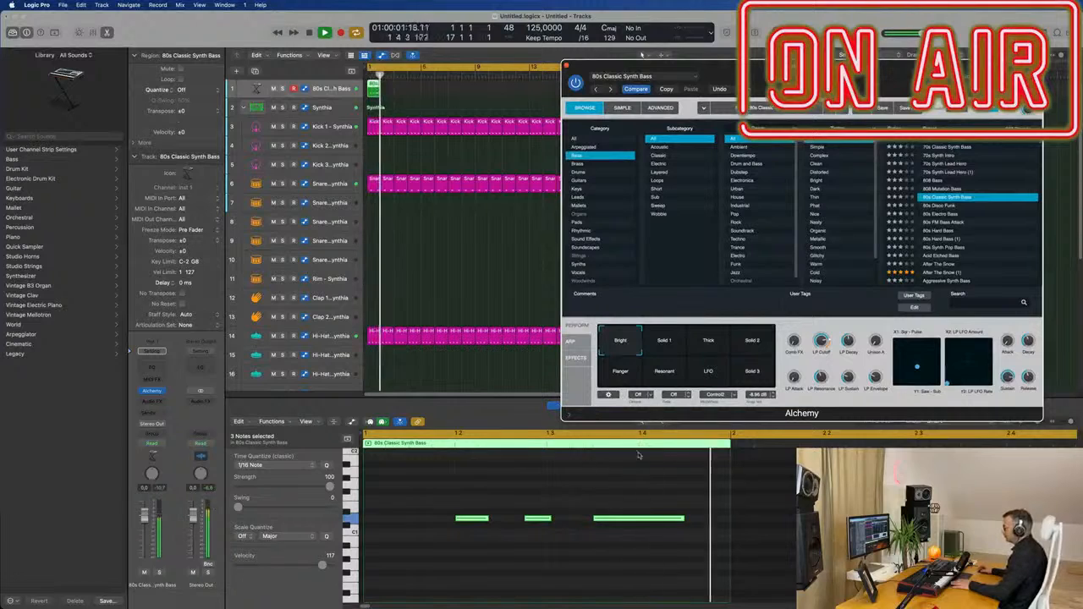
left_click_drag(652, 66, 792, 33)
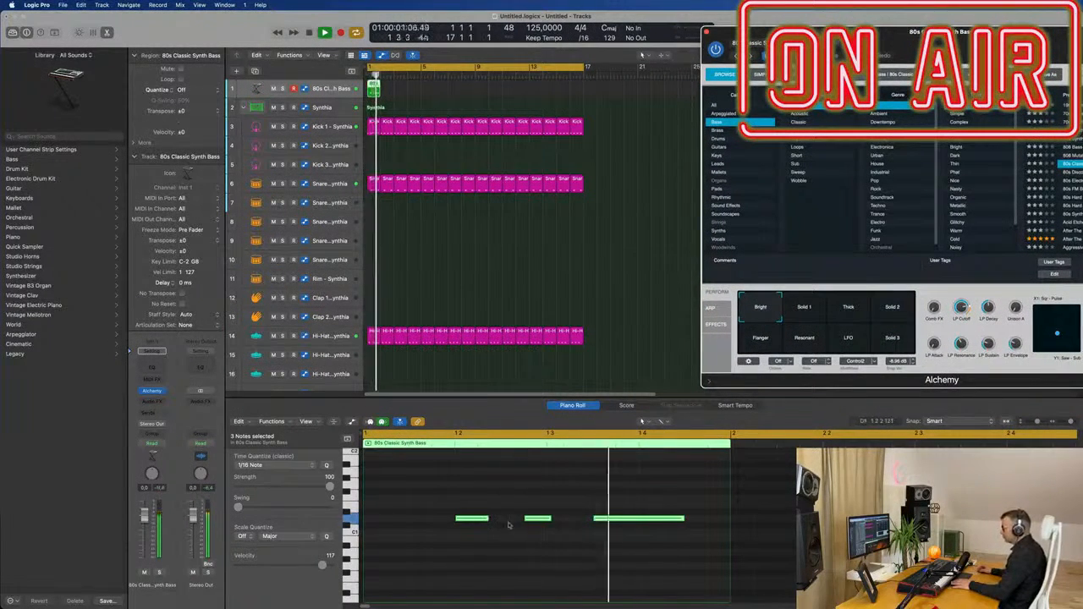
key("space")
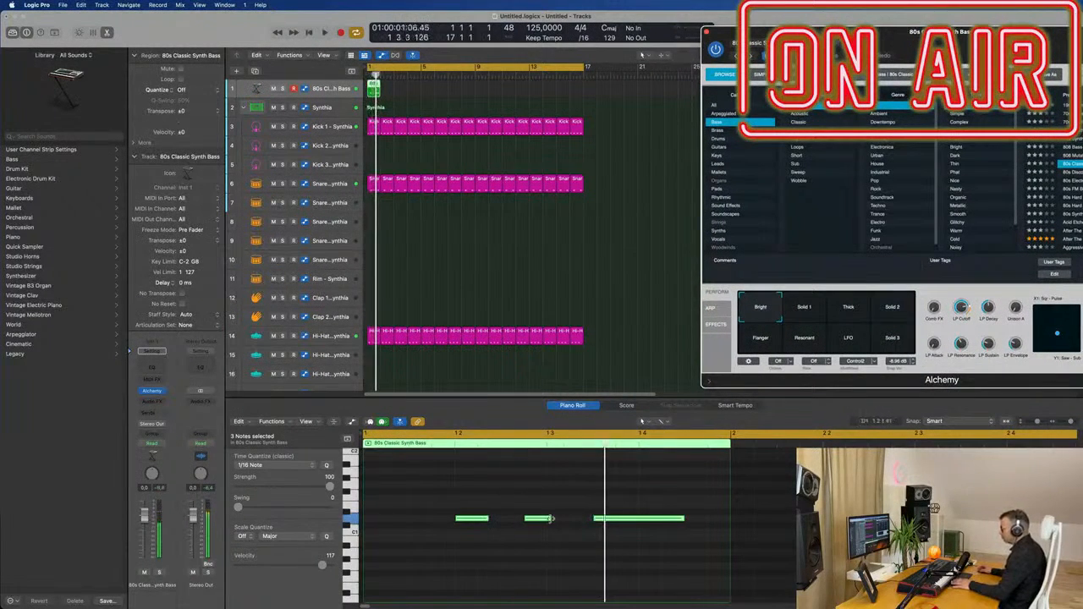
left_click_drag(489, 518, 500, 522)
left_click(496, 500)
left_click(484, 520)
key("space")
- Repeat the one-bar bass region 15 times so the bass line fills all 16 bars
scroll(609, 276, "down", 5)
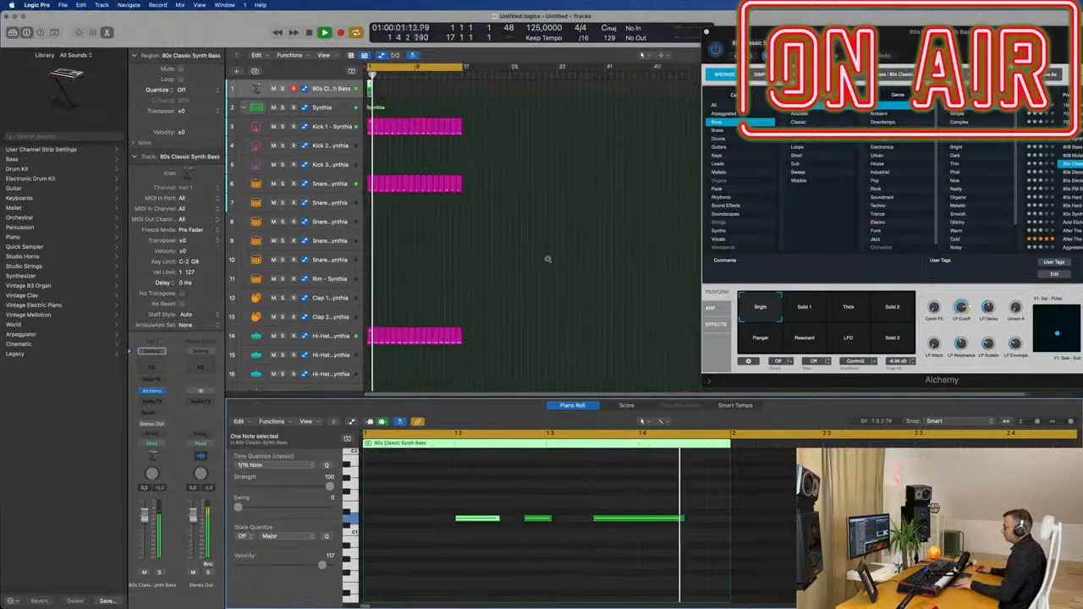
scroll(549, 254, "up", 1)
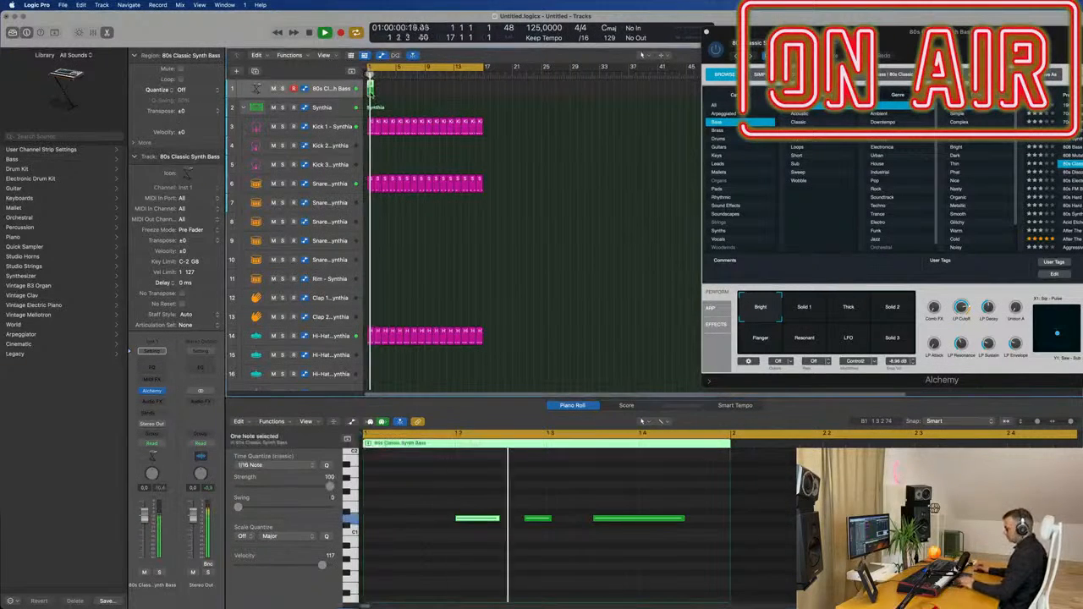
key("super+r")
key("super+r")
key("super+r")
key("super+r")
key("super+r")
key("super+r")
key("super+r")
key("super+r")
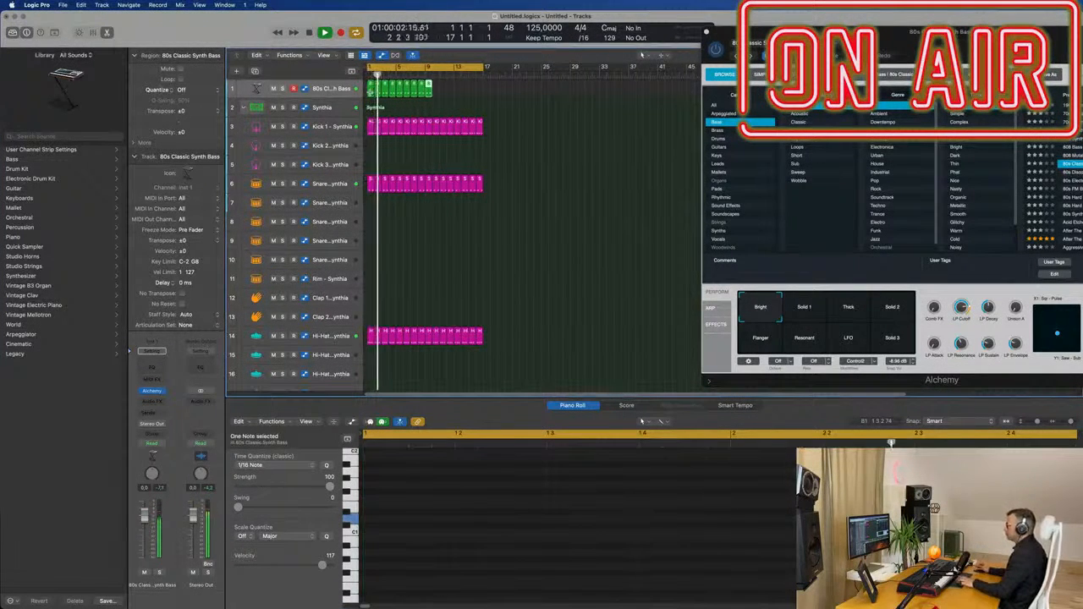
key("super+r")
key("super+r")
key("super+r")
key("super+r")
key("super+r")
key("super+r")
key("super+r")
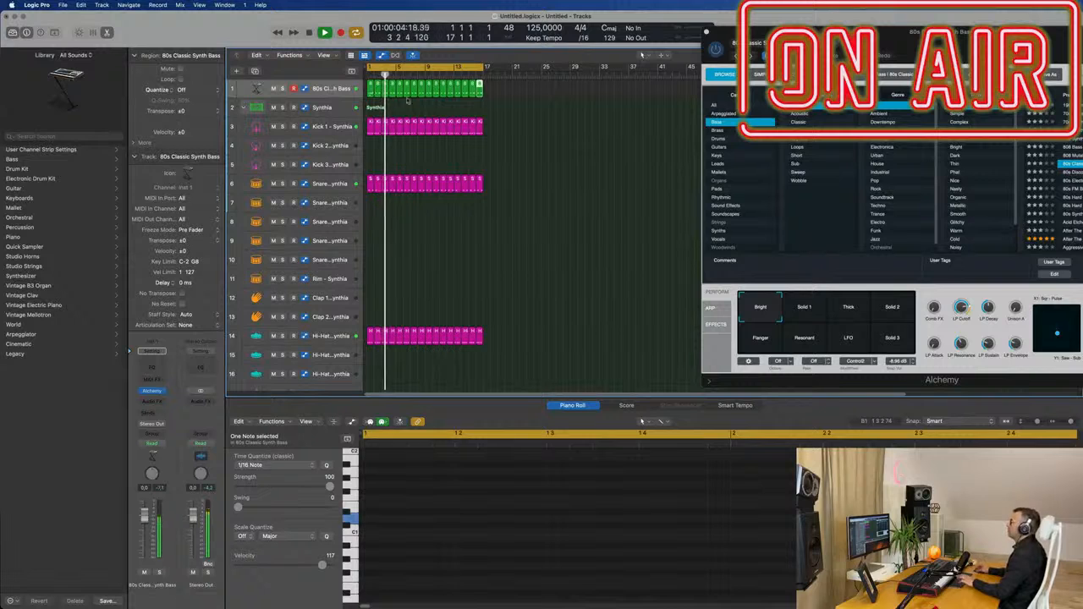
- Show Alchemy's advanced view and adjust the bass sound's Decay, LP Decay, LP Envelope and LP Sustain while the loop plays
left_click_drag(943, 37, 514, 76)
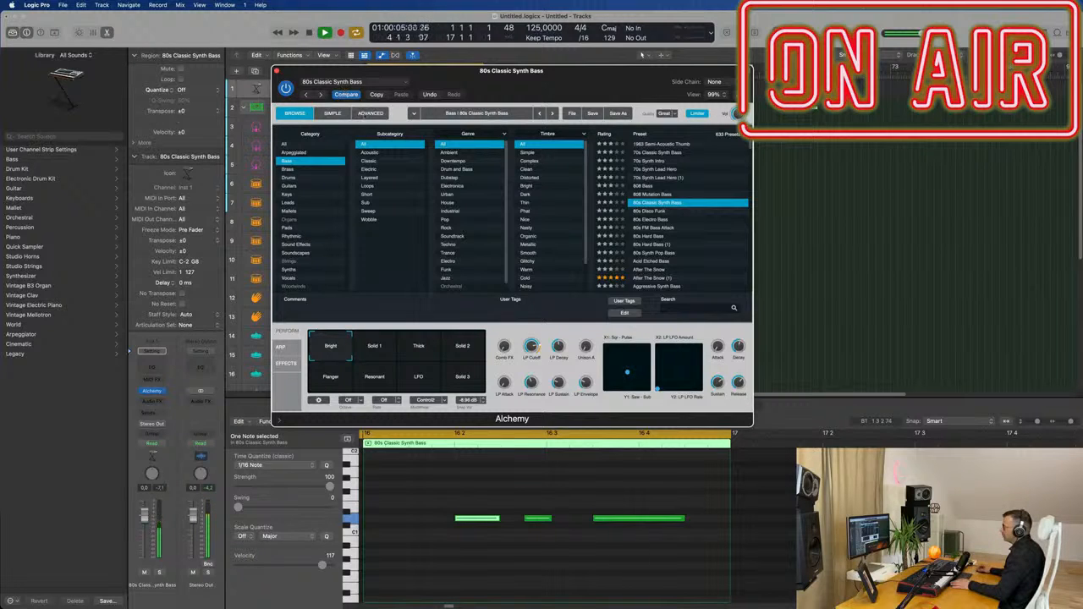
left_click(381, 116)
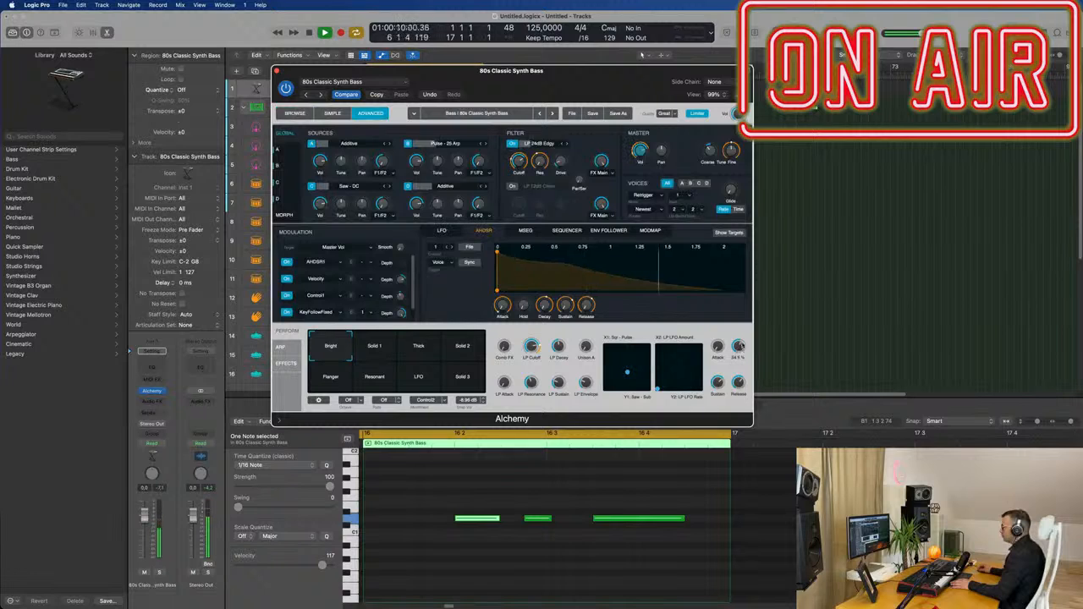
left_click_drag(740, 346, 742, 347)
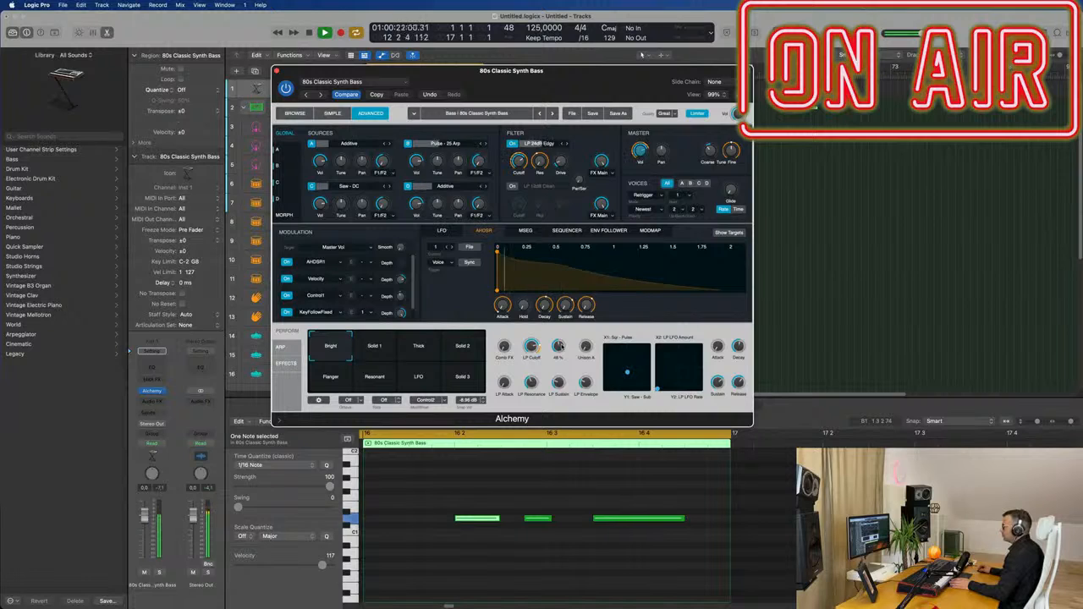
left_click_drag(561, 345, 564, 341)
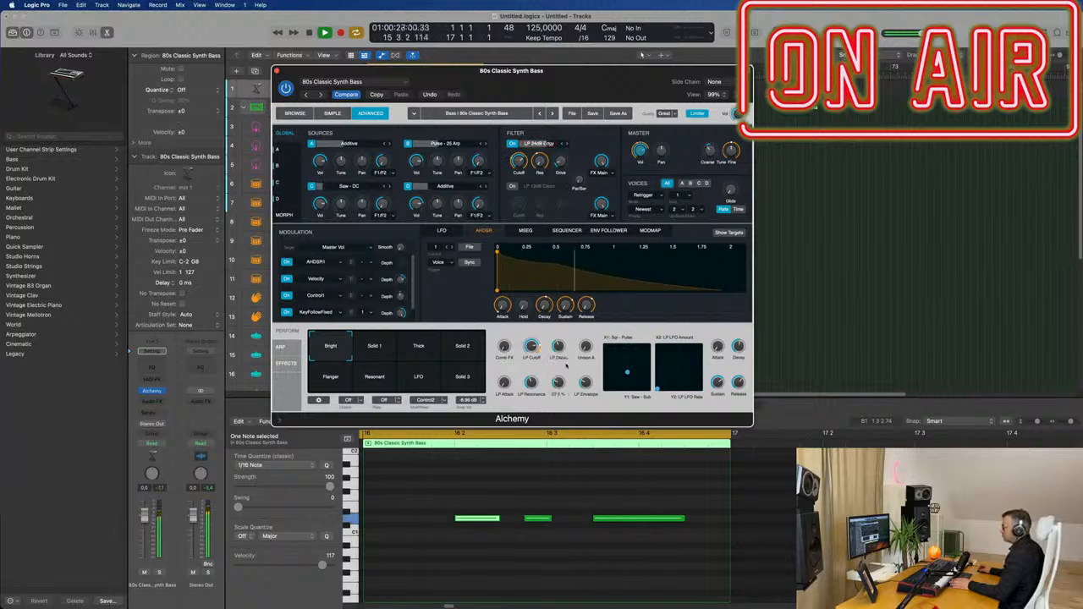
left_click_drag(586, 384, 585, 378)
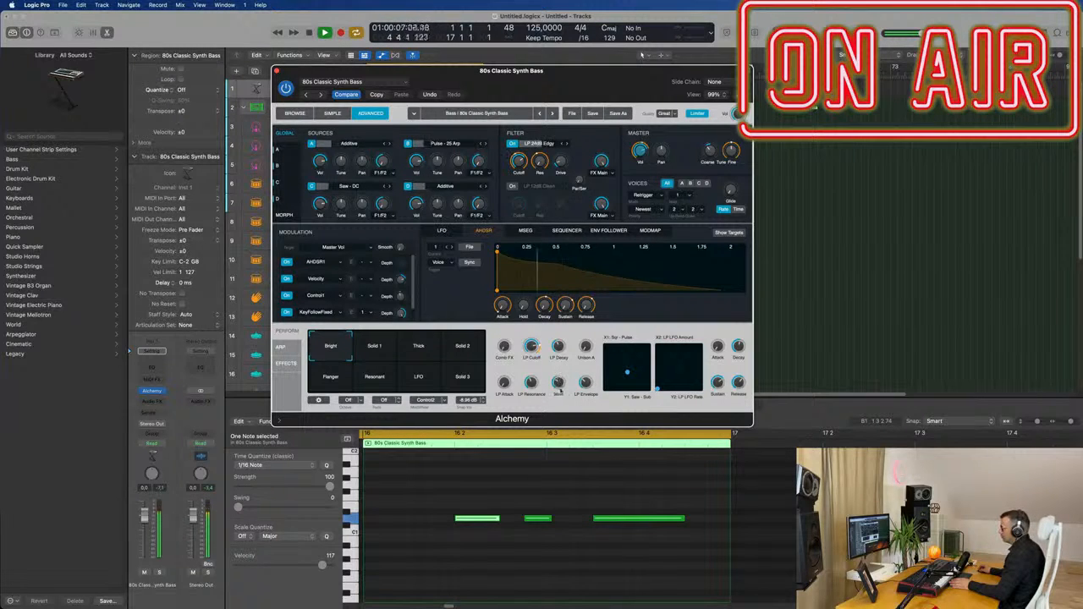
left_click_drag(558, 383, 558, 381)
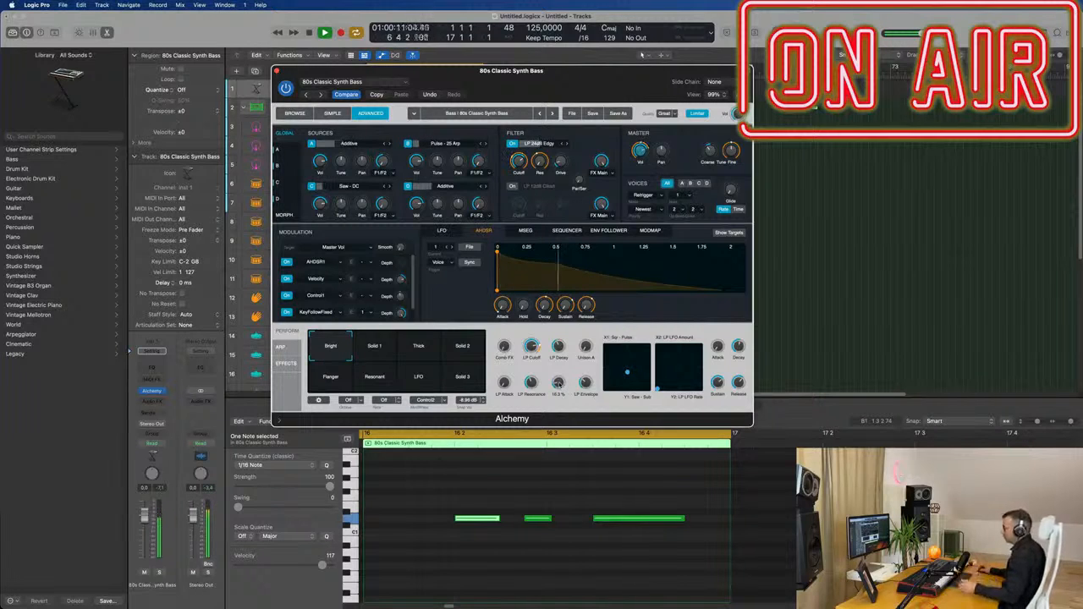
left_click_drag(559, 384, 572, 421)
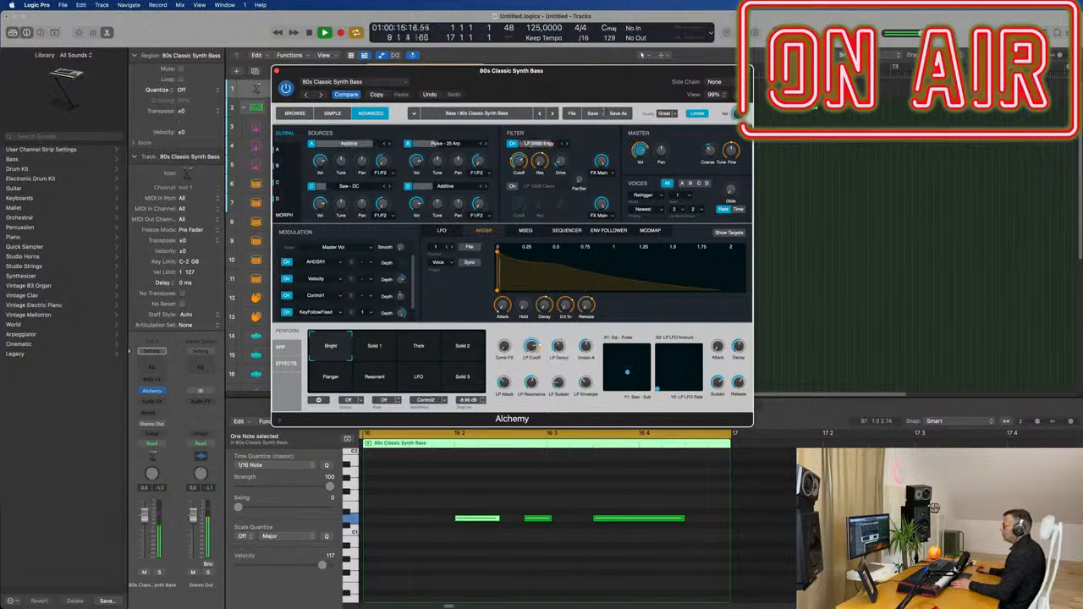
- Place the Alchemy window clear of the regions and enlarge the height of the 80s Classic Synth Bass track
left_click_drag(579, 76, 860, 80)
key("space")
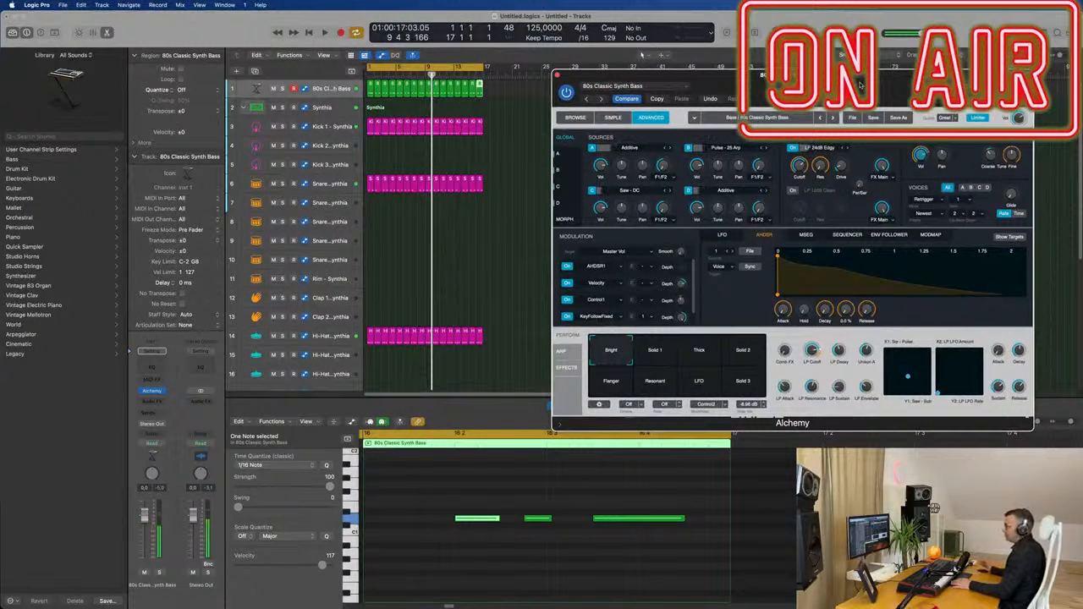
key("space")
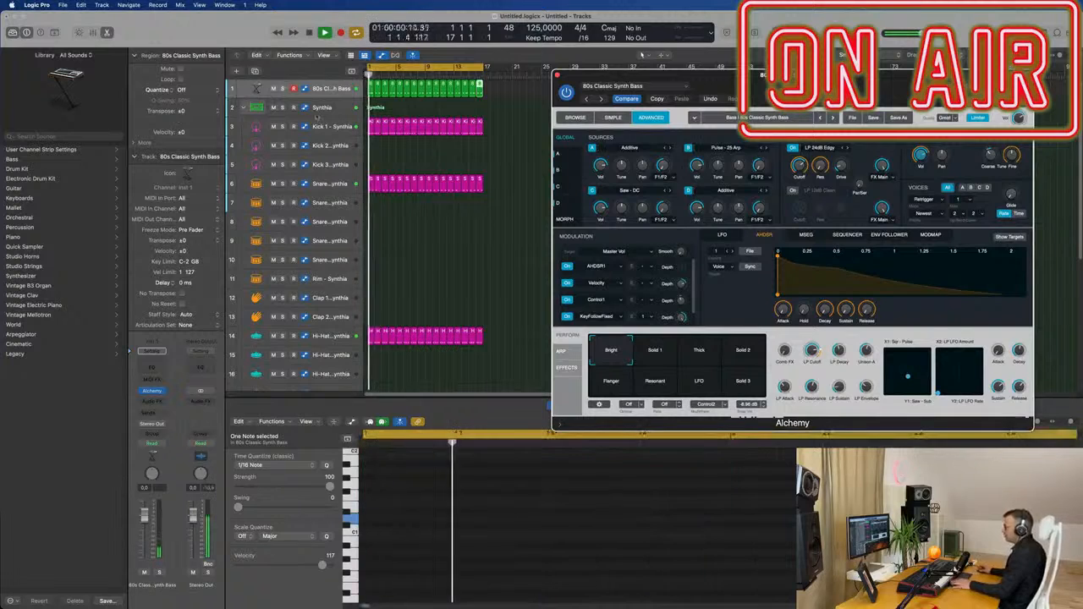
left_click_drag(333, 96, 309, 175)
key("space")
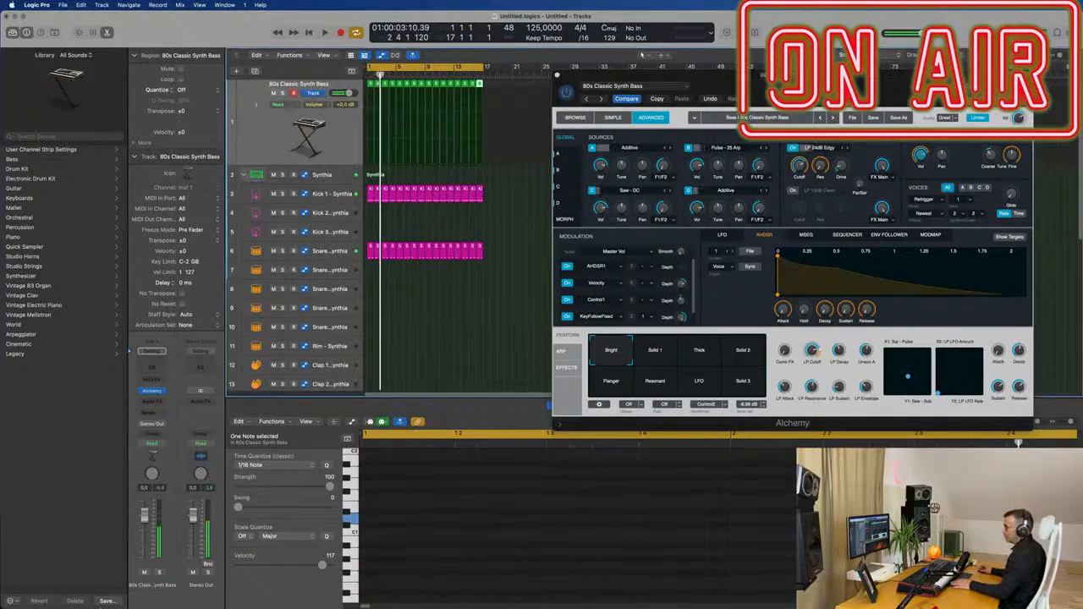
- Set the bass track's automation mode to Touch and record LP Decay movements during playback
left_click(153, 444)
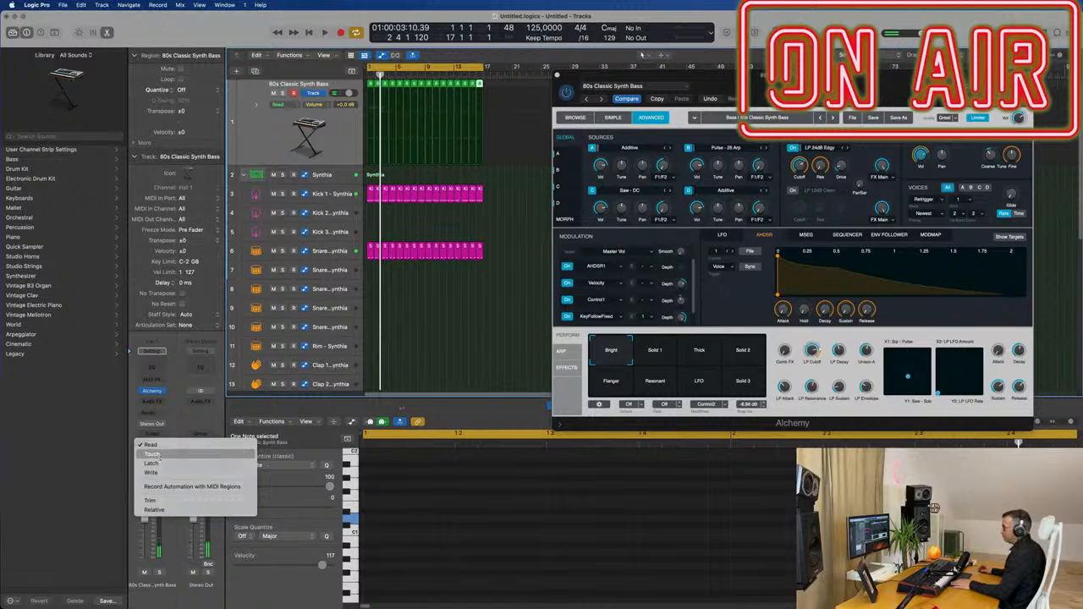
left_click(153, 454)
key("space")
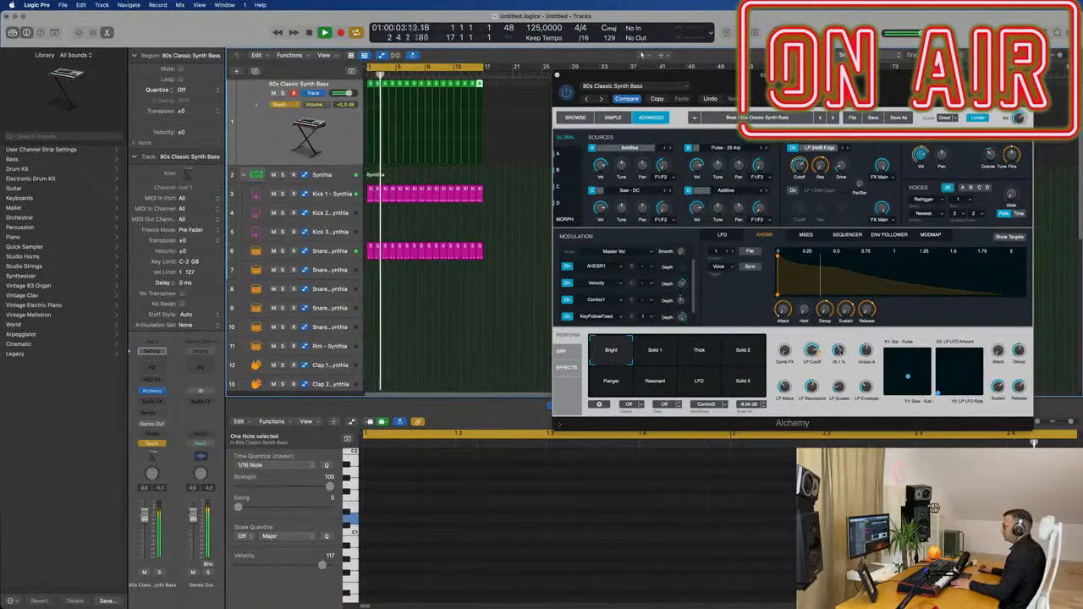
mouse_move(840, 350)
left_mouse_down()
mouse_move(841, 360)
mouse_move(841, 350)
left_mouse_up()
key("space")
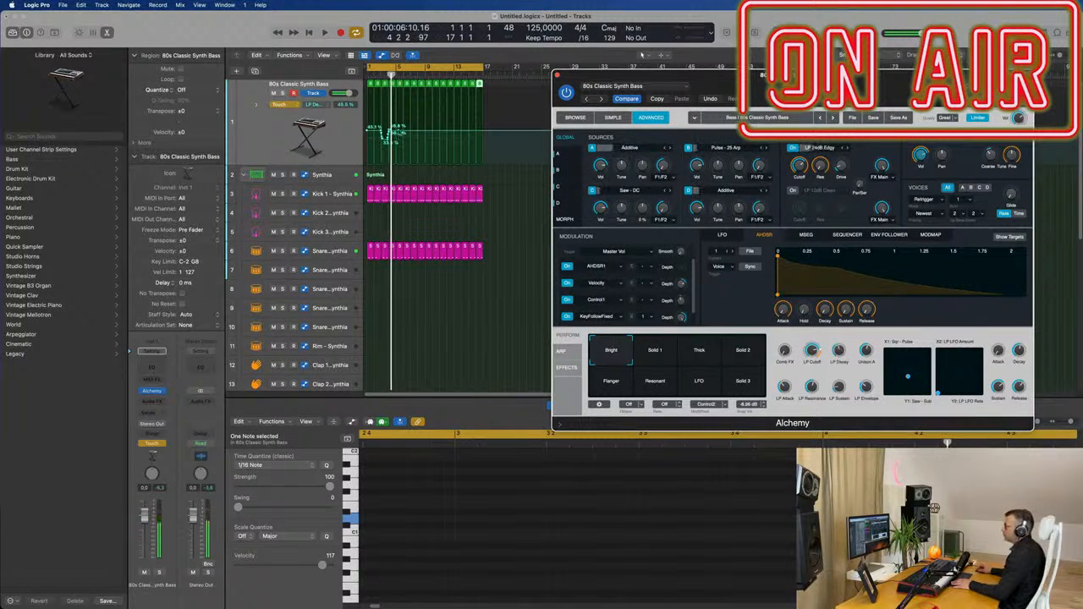
- Shape the bass track's LP Decay automation into a rising and falling zigzag across bars 1 to 17, peaking at 53.2% at bar 5
left_click(369, 131)
left_click_drag(369, 129, 397, 125)
key("Return")
key("space")
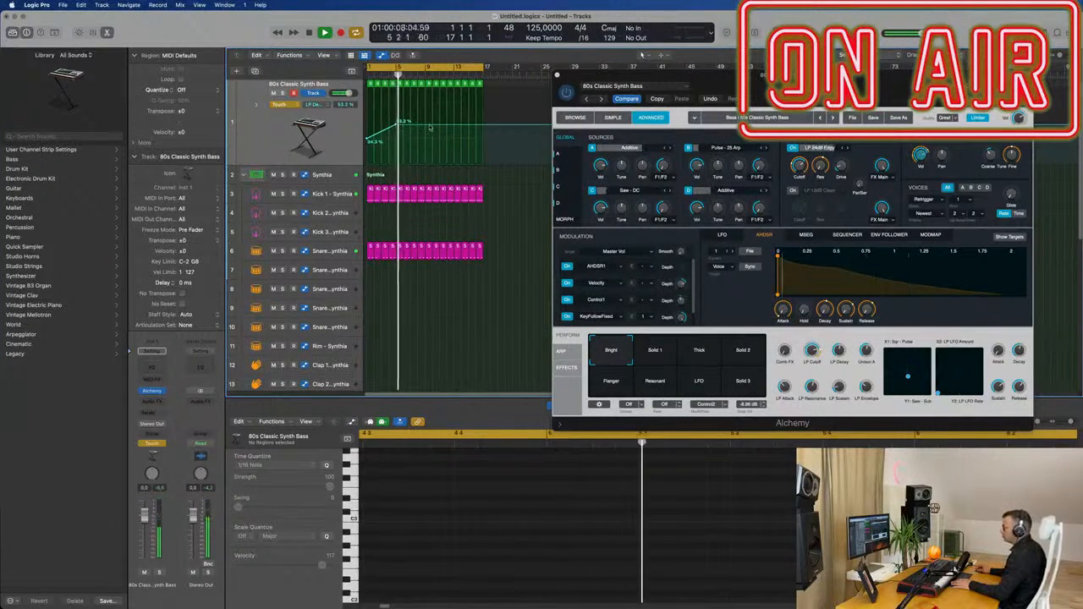
left_click(427, 126)
left_click_drag(427, 125, 483, 141)
left_click(458, 119)
- Close the Alchemy window and set the bass track's automation mode back to Read
left_click_drag(743, 85, 725, 85)
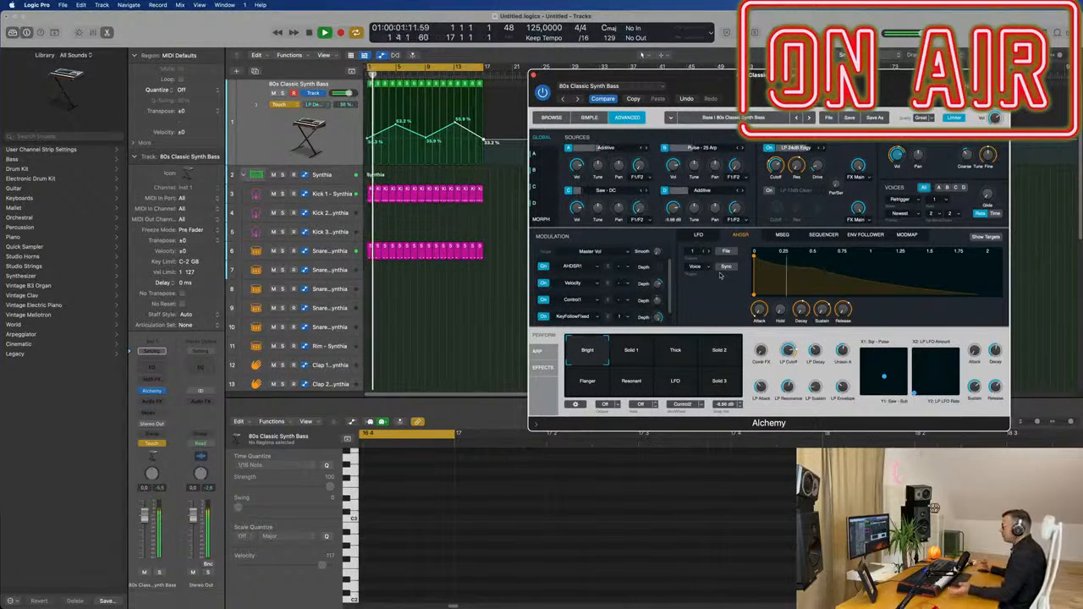
left_click_drag(823, 79, 700, 111)
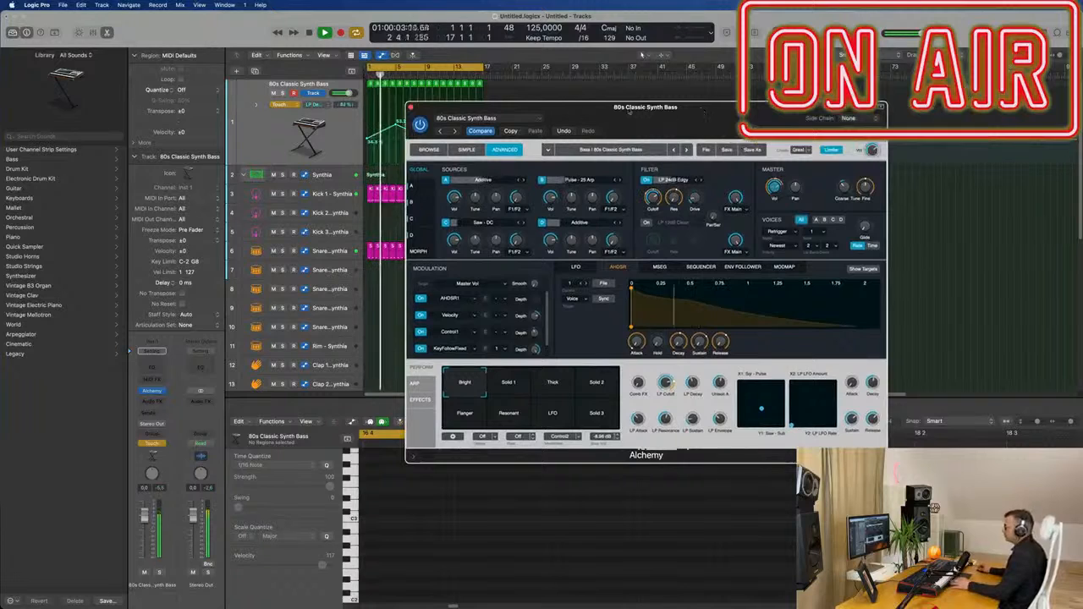
left_click(411, 107)
left_click(277, 132)
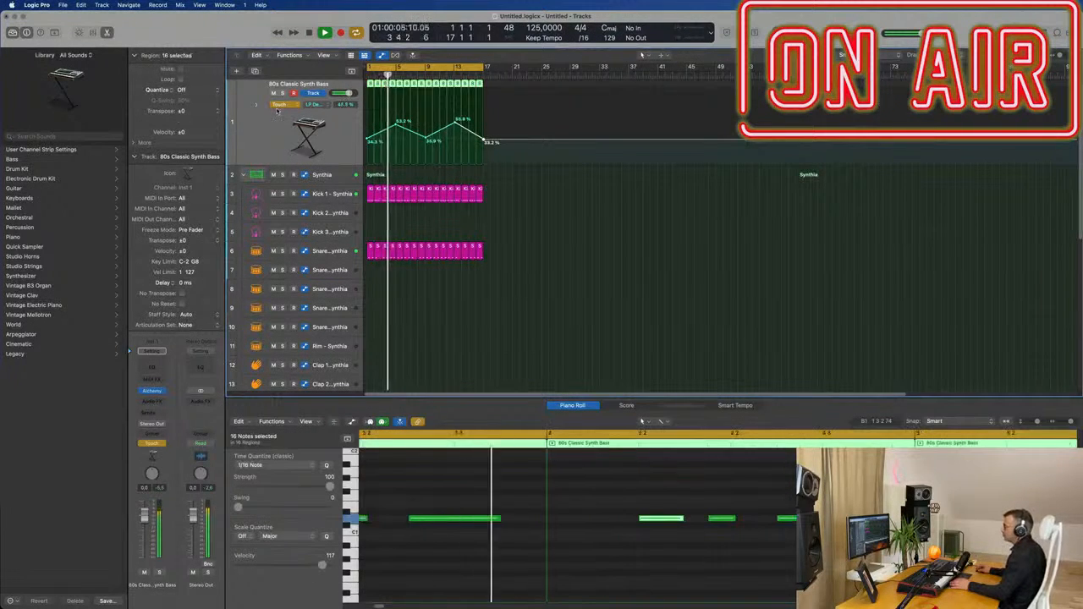
left_click(269, 132)
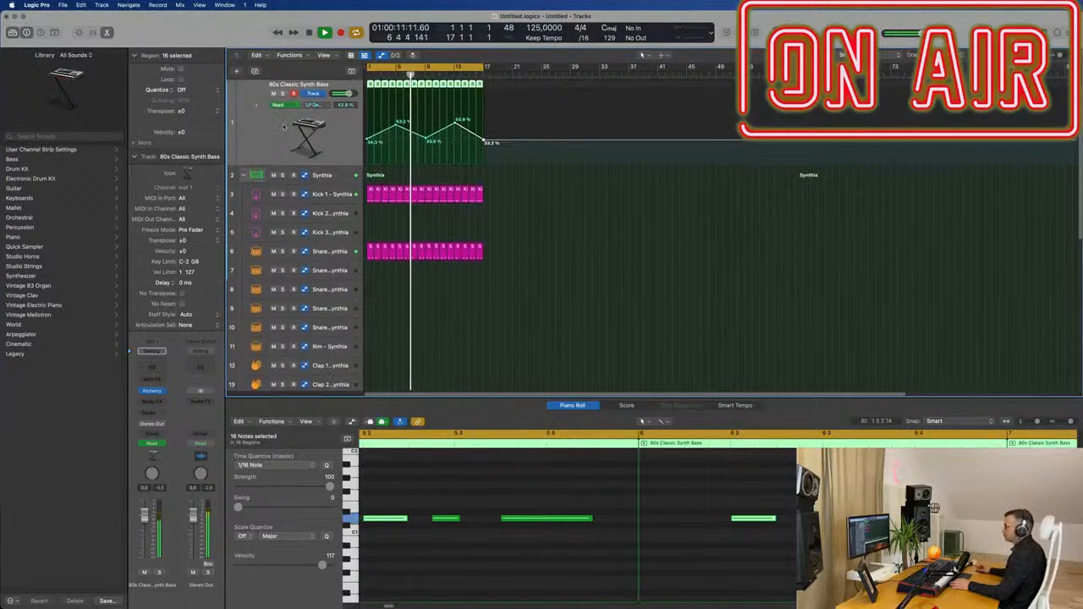
- Duplicate the 80s Classic Synth Bass track with its settings and copy the last bass region to bar 1 of the new track
left_click(255, 72)
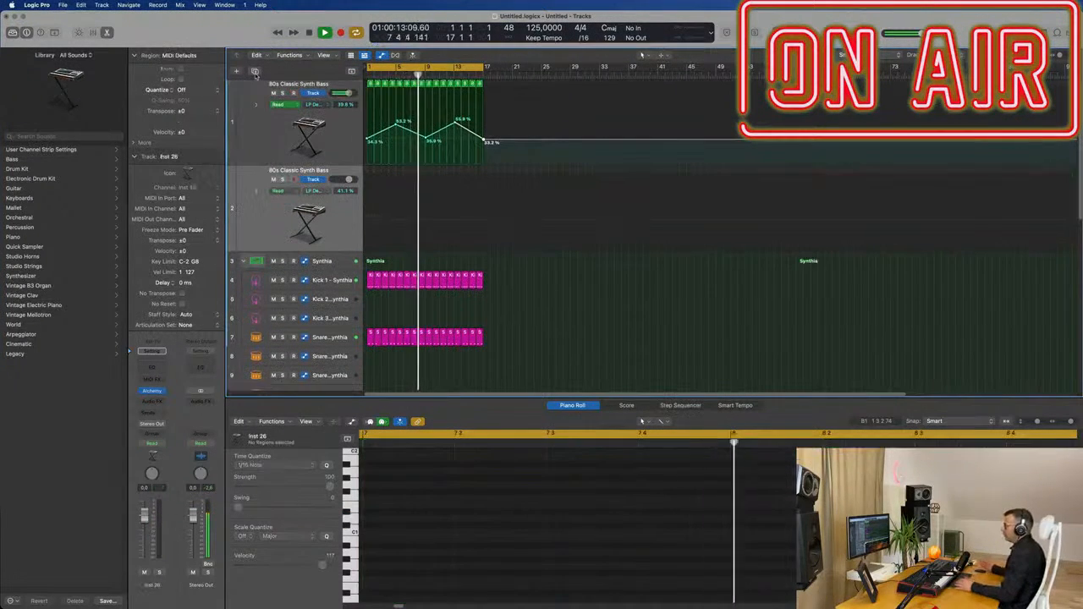
left_click(275, 132)
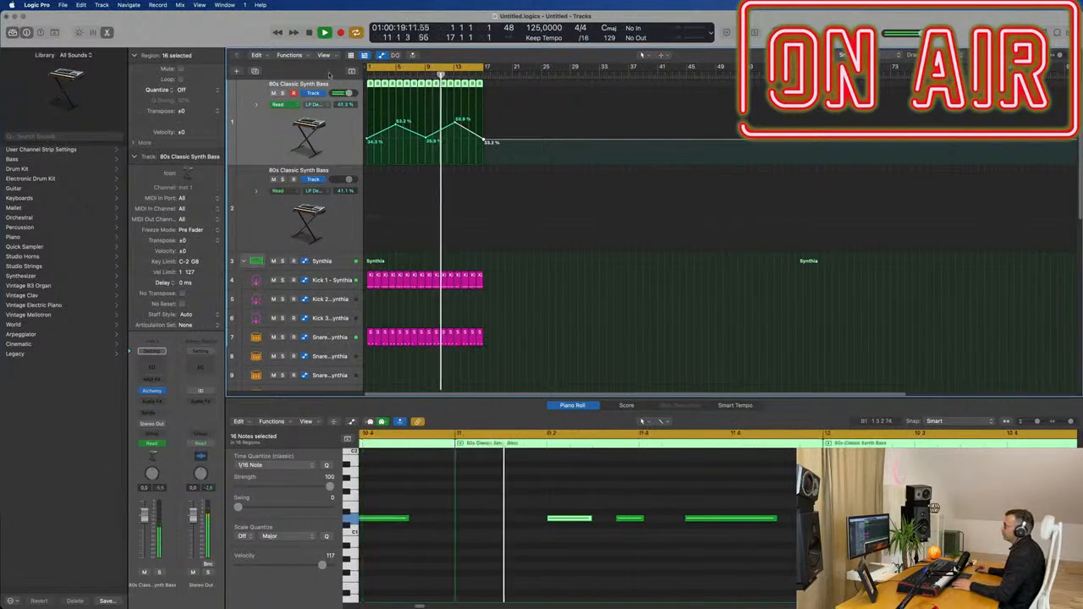
left_click(491, 87)
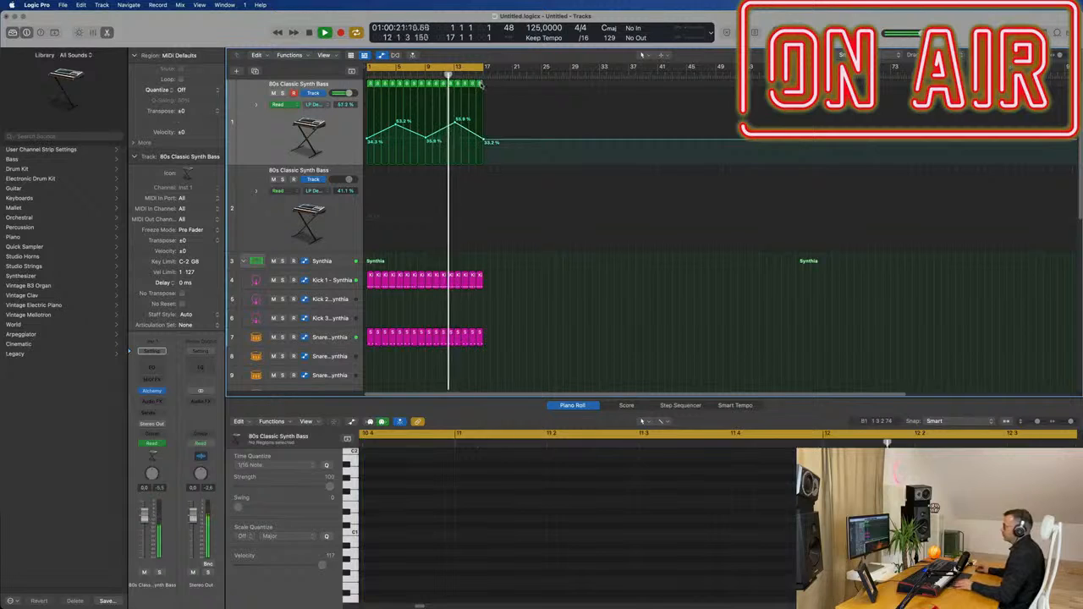
left_click(479, 85)
left_click_drag(479, 85, 369, 188)
key("space")
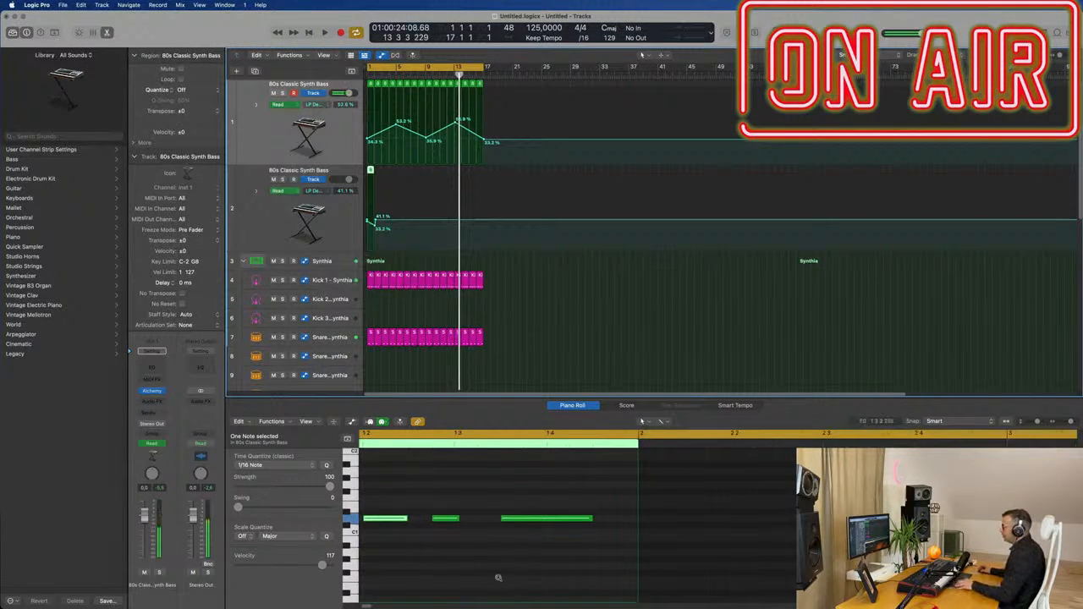
- Move the first note of the copied bass region half a beat earlier in the Piano Roll
scroll(498, 578, "down", 2)
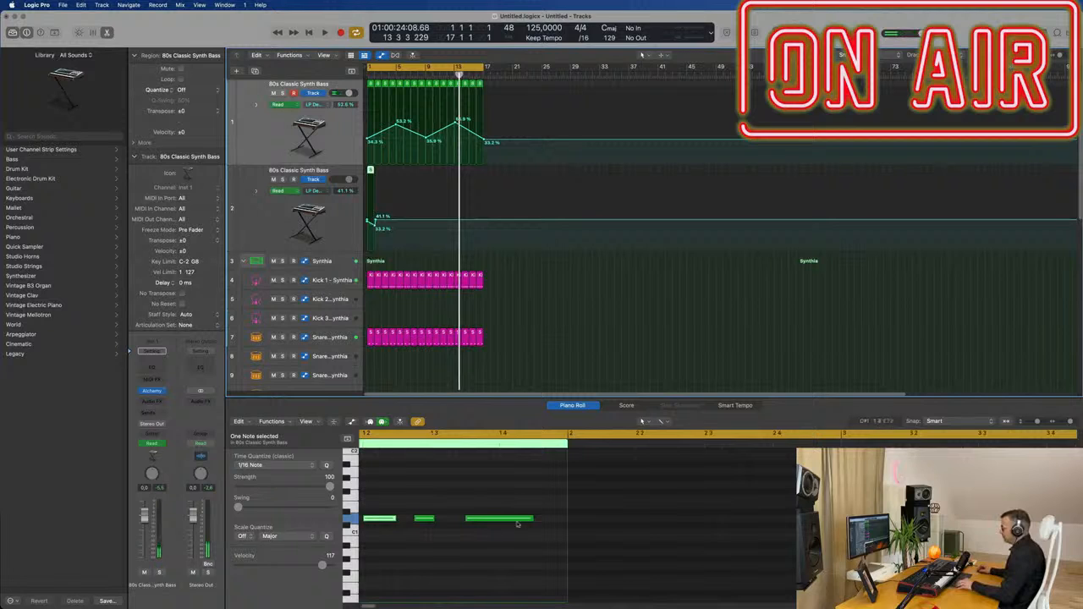
scroll(491, 552, "left", 2)
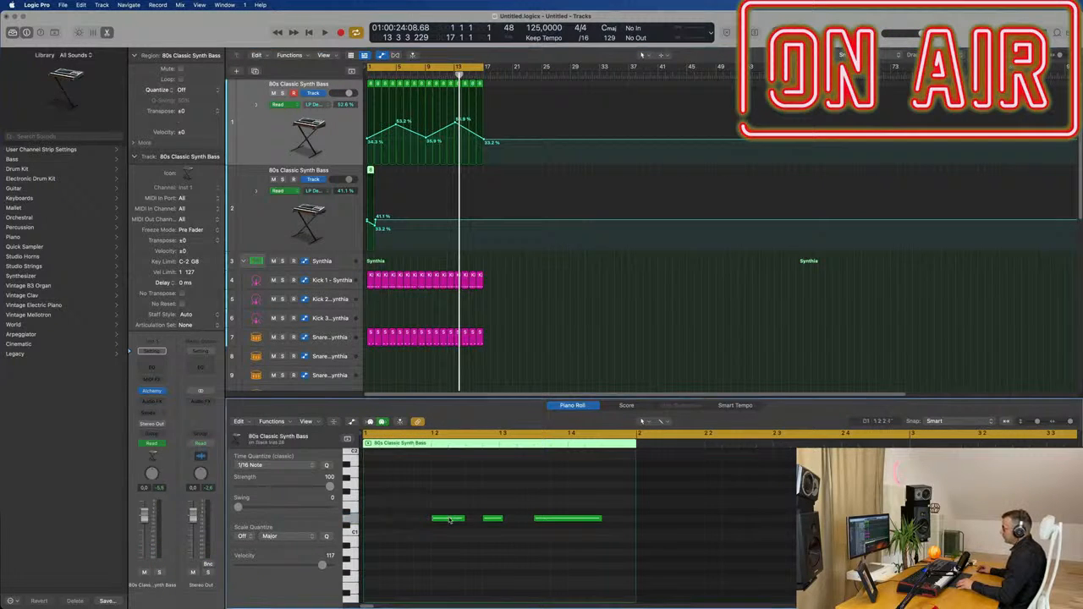
left_click_drag(451, 521, 416, 523)
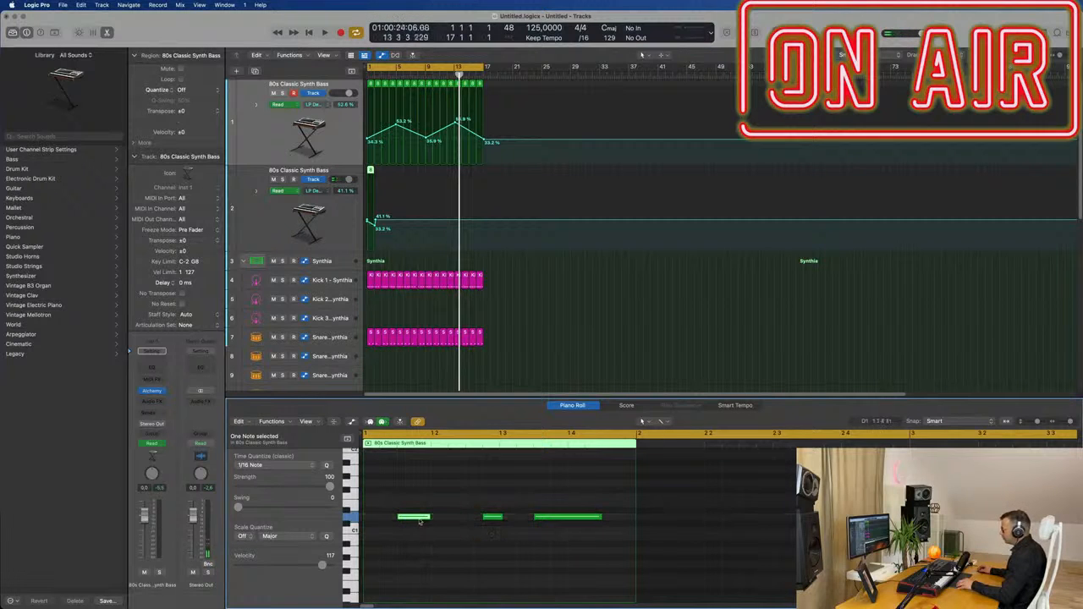
- Delete the long last note of the copied bass region and move its short note to position 1 4 3
left_click_drag(479, 507, 509, 529)
left_click_drag(582, 496, 582, 531)
key("Delete")
left_click_drag(497, 518, 613, 519)
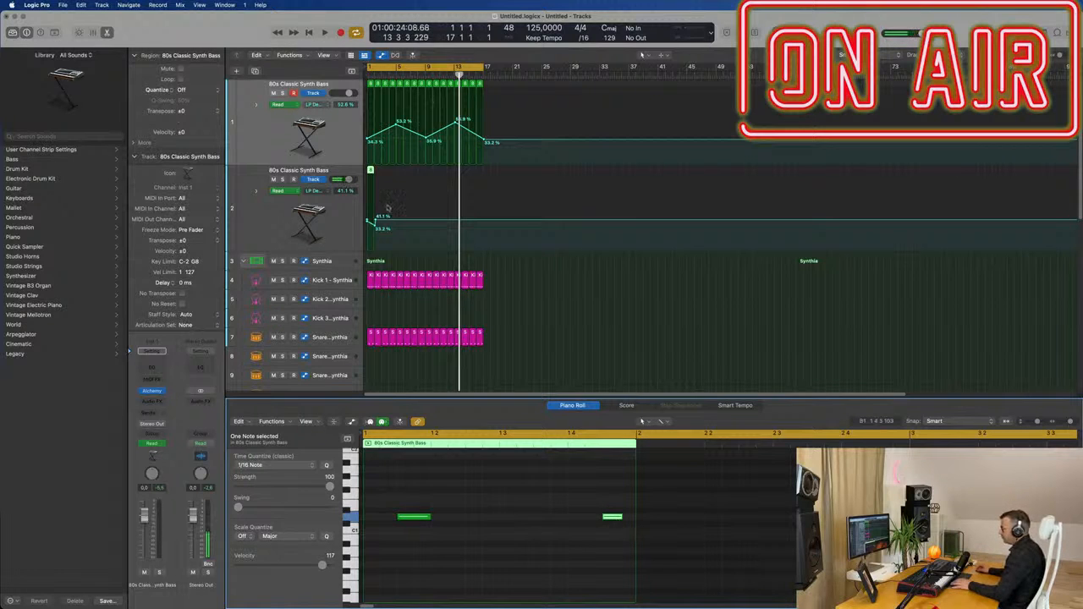
- Delete the LP Decay automation from the first 80s Classic Synth Bass track
left_click(340, 193)
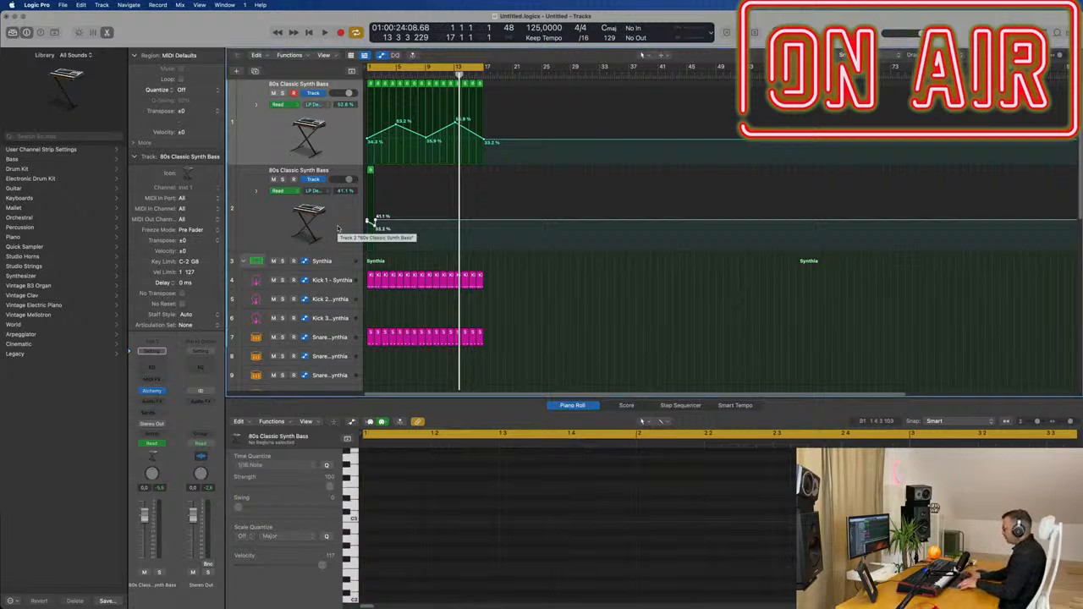
key("ctrl+super+BackSpace")
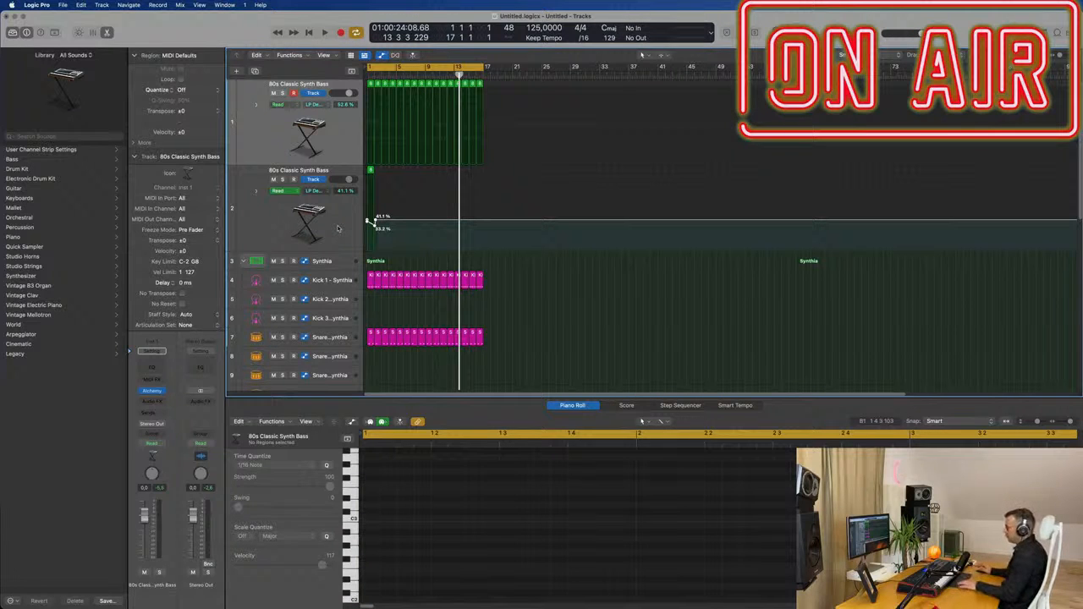
- Undo the automation deletion on the first bass track and delete the LP Decay automation from the duplicated track
key("super+z")
left_click(332, 243)
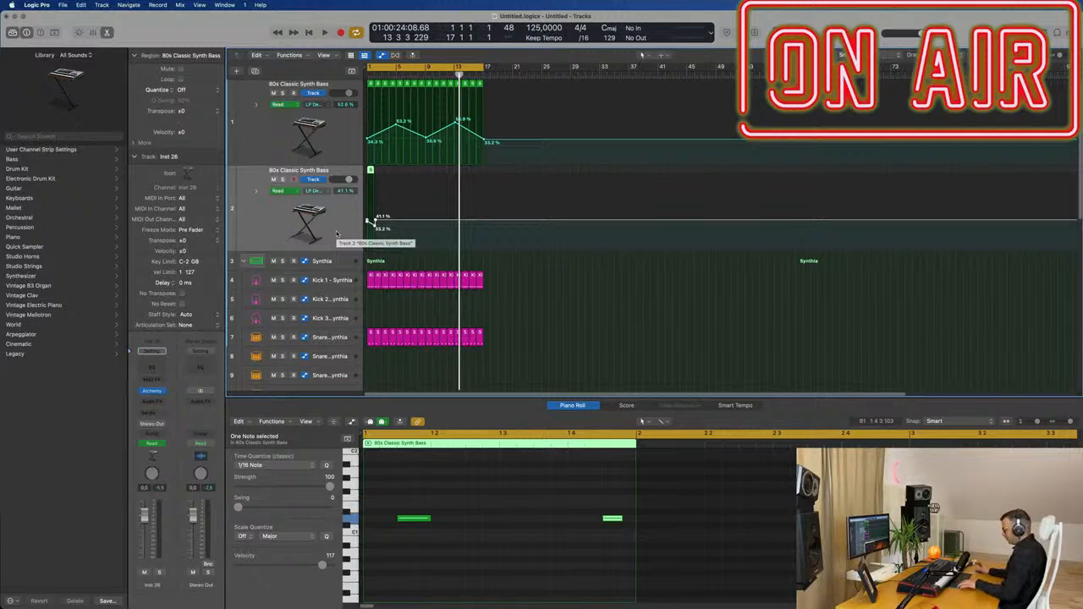
key("super+z")
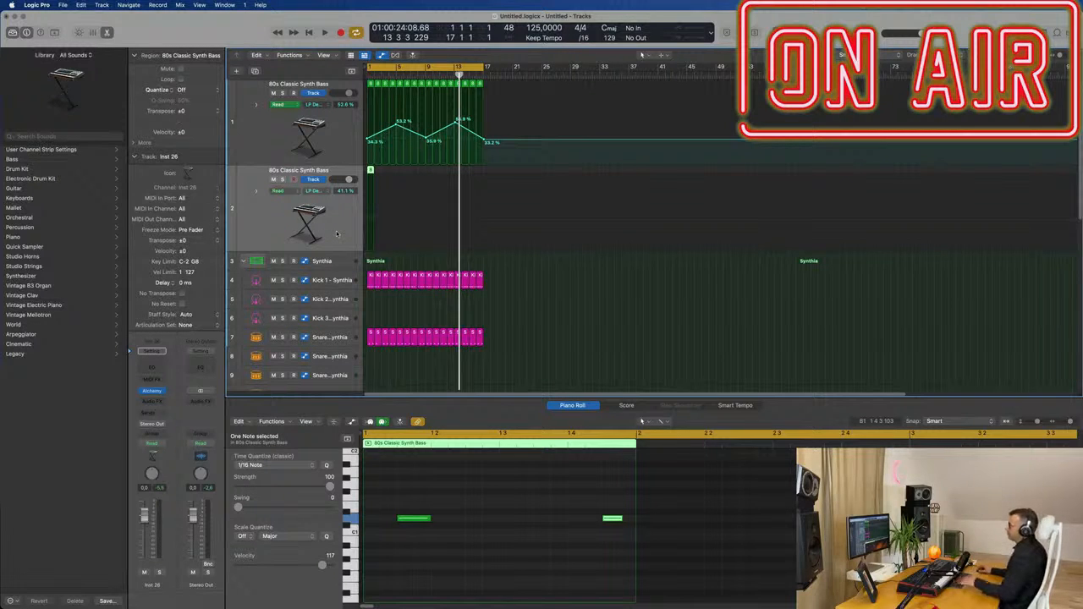
- Play the loop from the start and transpose both notes of the duplicated track's region up two octaves
key("Return")
key("space")
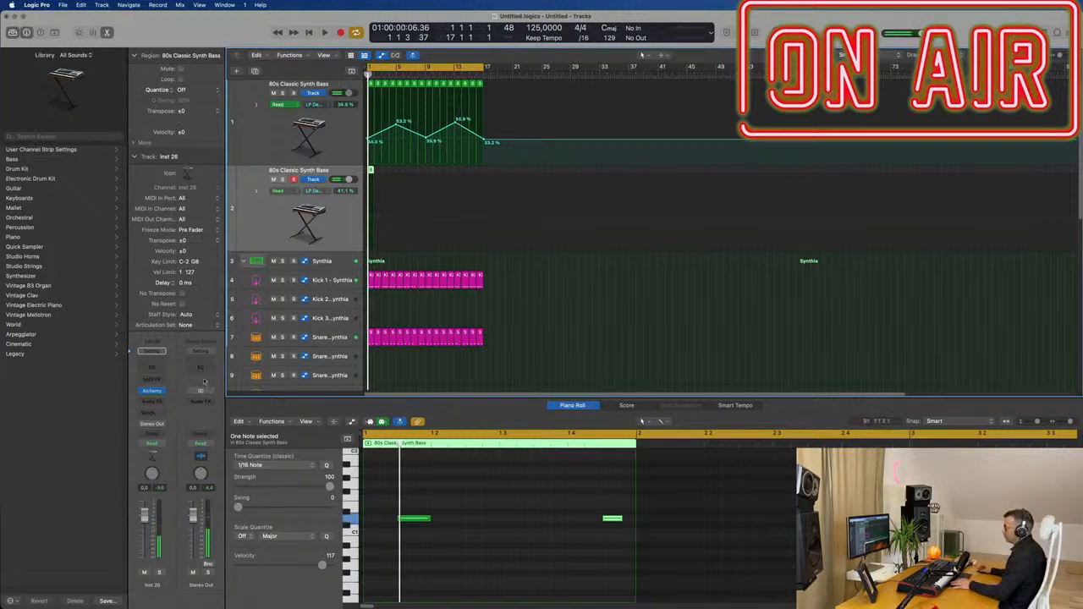
left_click_drag(392, 499, 628, 554)
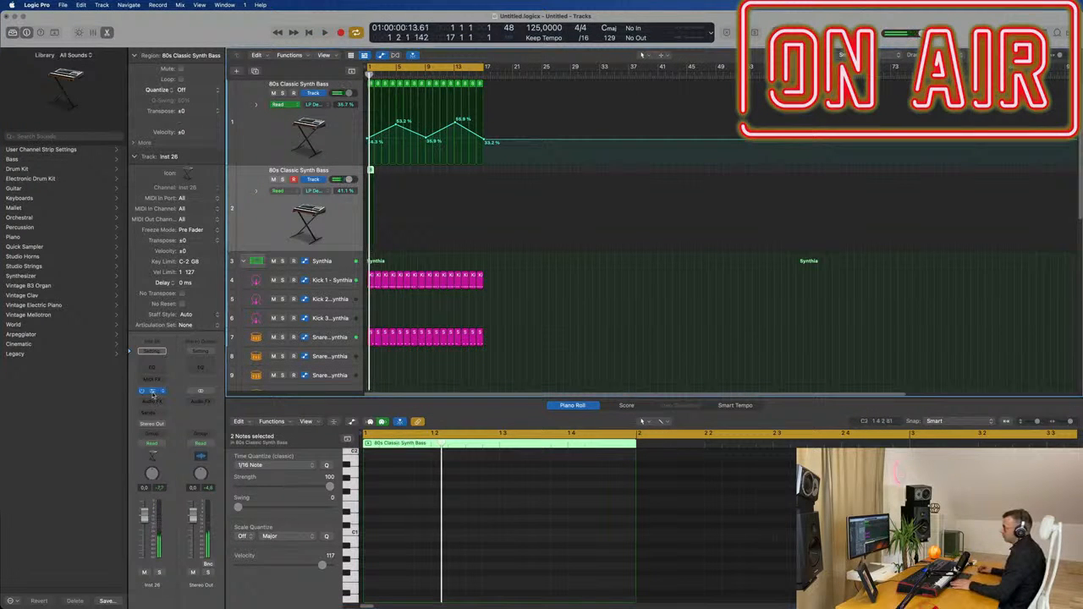
- Open the duplicated track's Alchemy, filter the preset browser to the Strings category and load the Alpha Pad preset
left_click(152, 392)
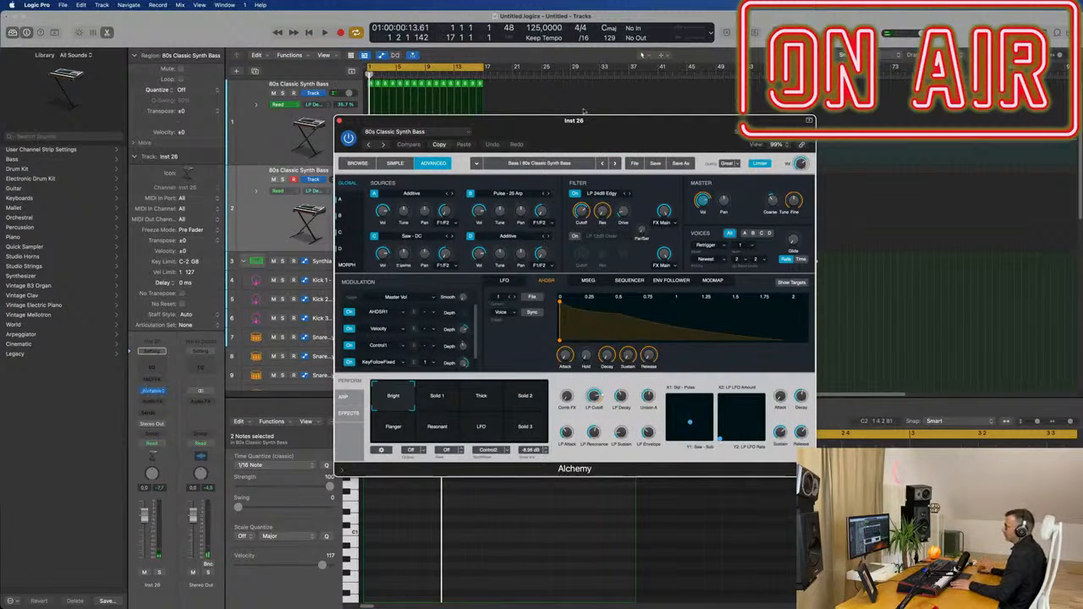
left_click_drag(634, 131, 751, 138)
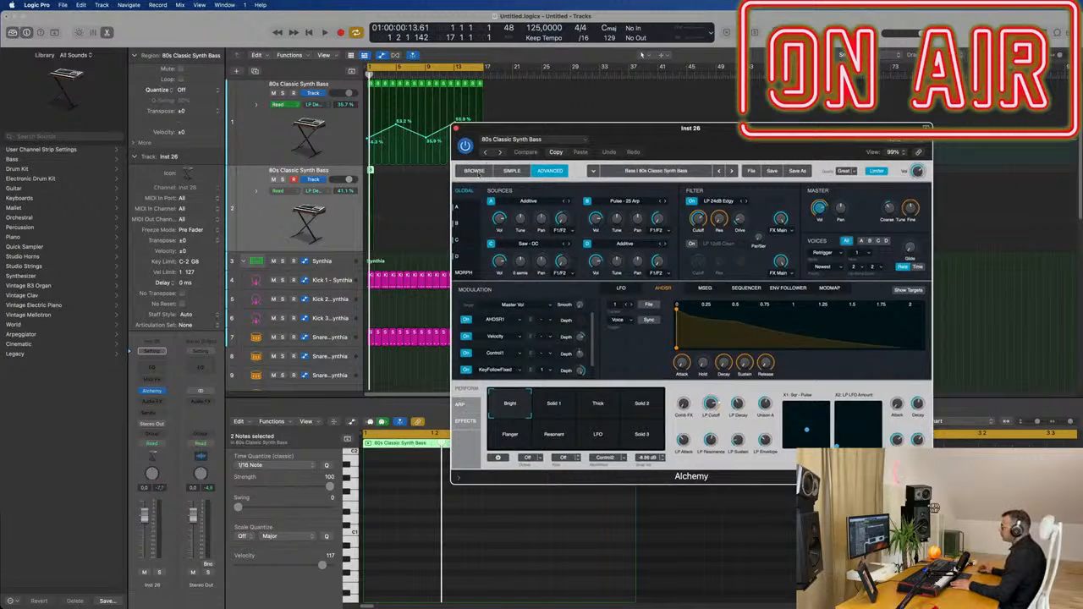
left_click(504, 141)
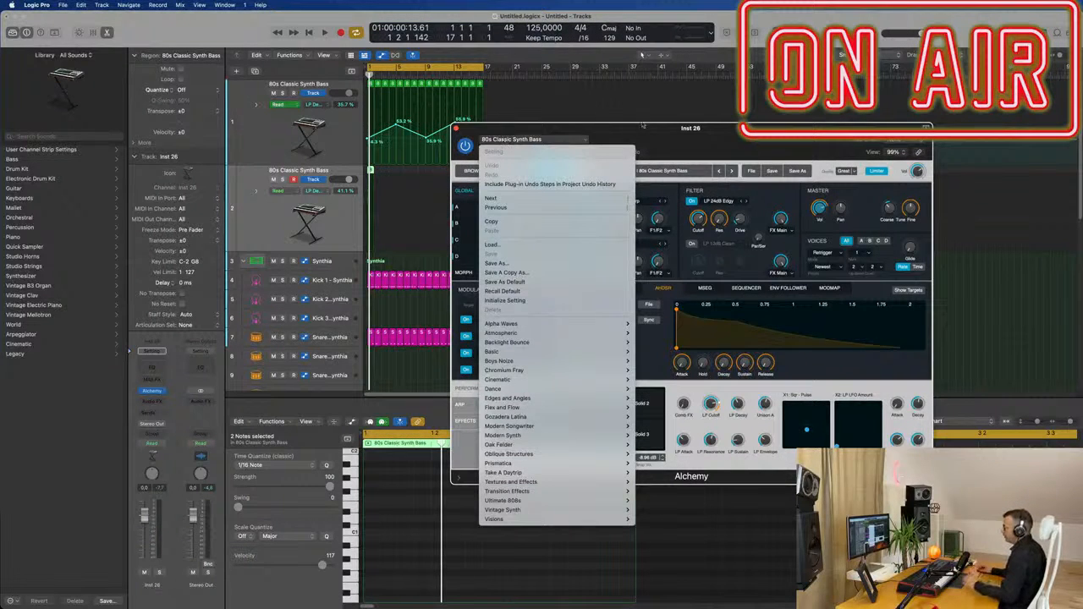
left_click(525, 130)
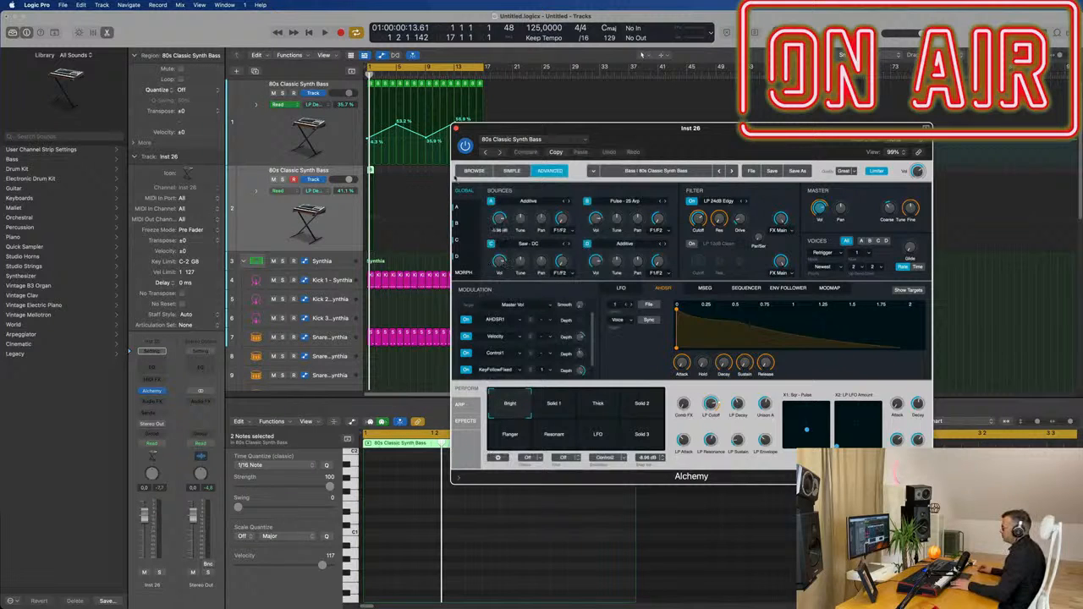
left_click(472, 171)
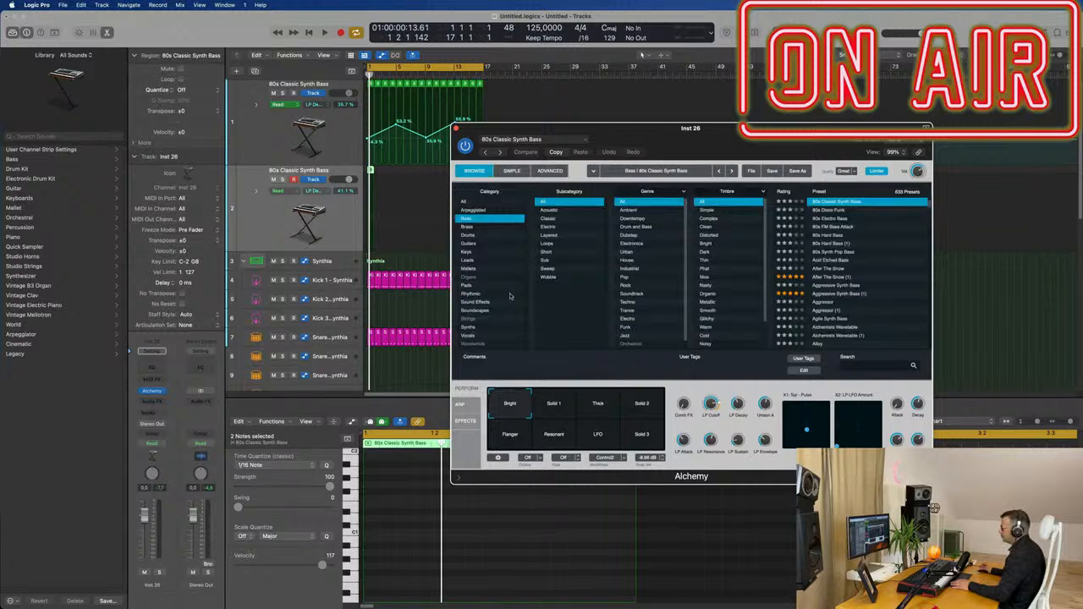
left_click(469, 320)
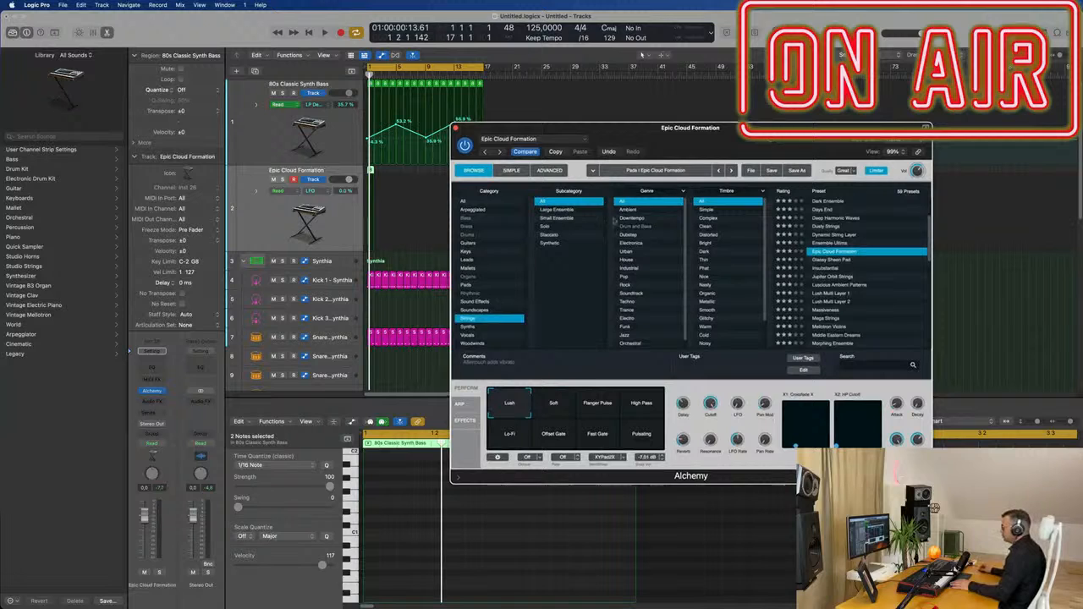
scroll(823, 229, "up", 3)
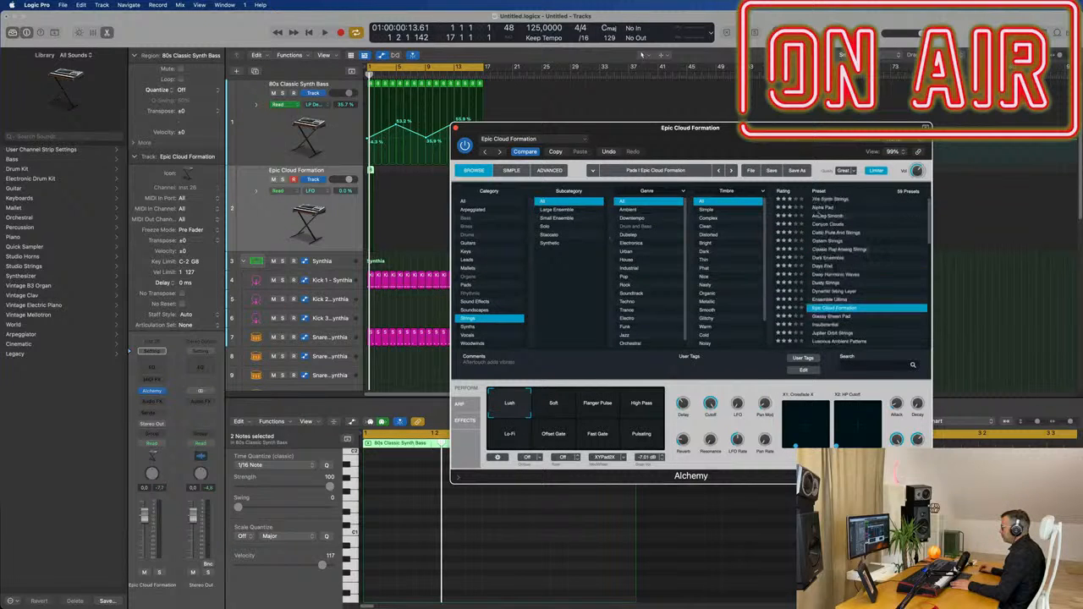
left_click(827, 210)
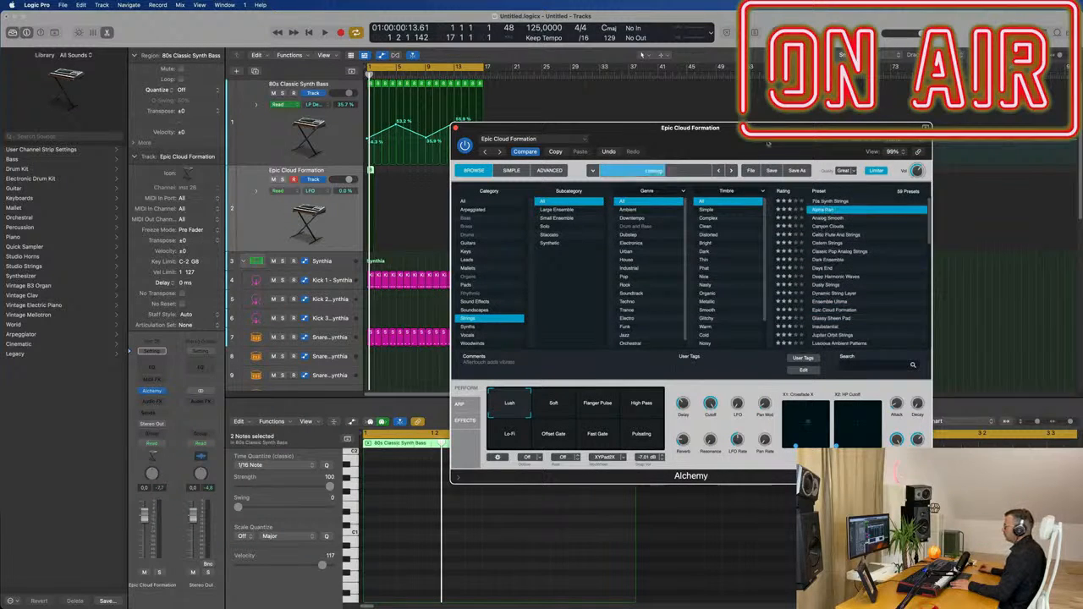
- Play the loop with the Alpha Pad sound and lower that track's volume to -12.9 dB
left_click_drag(799, 144, 965, 107)
key("space")
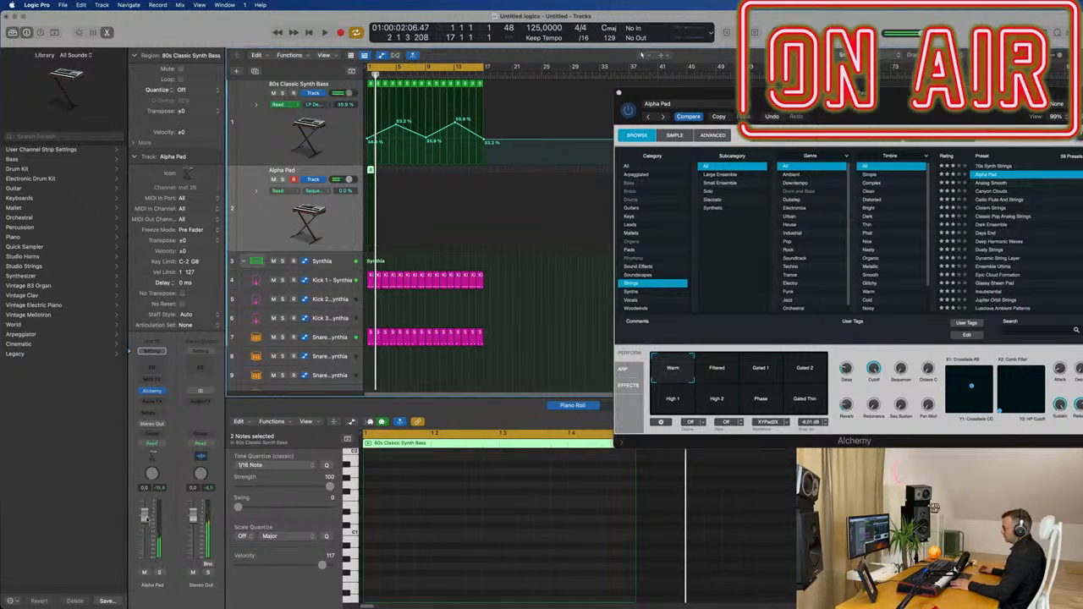
key("space")
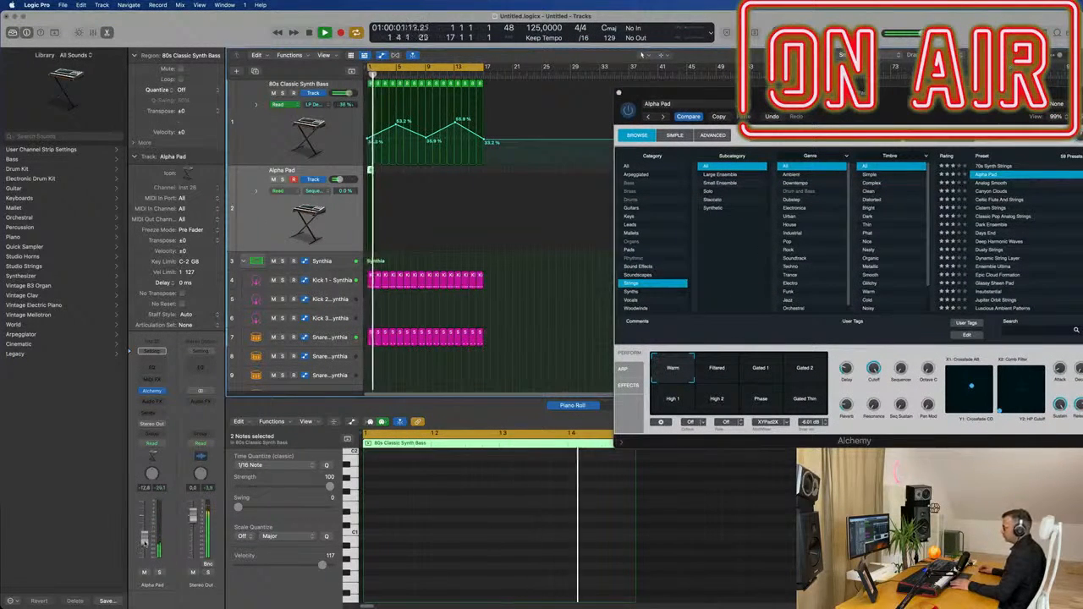
key("space")
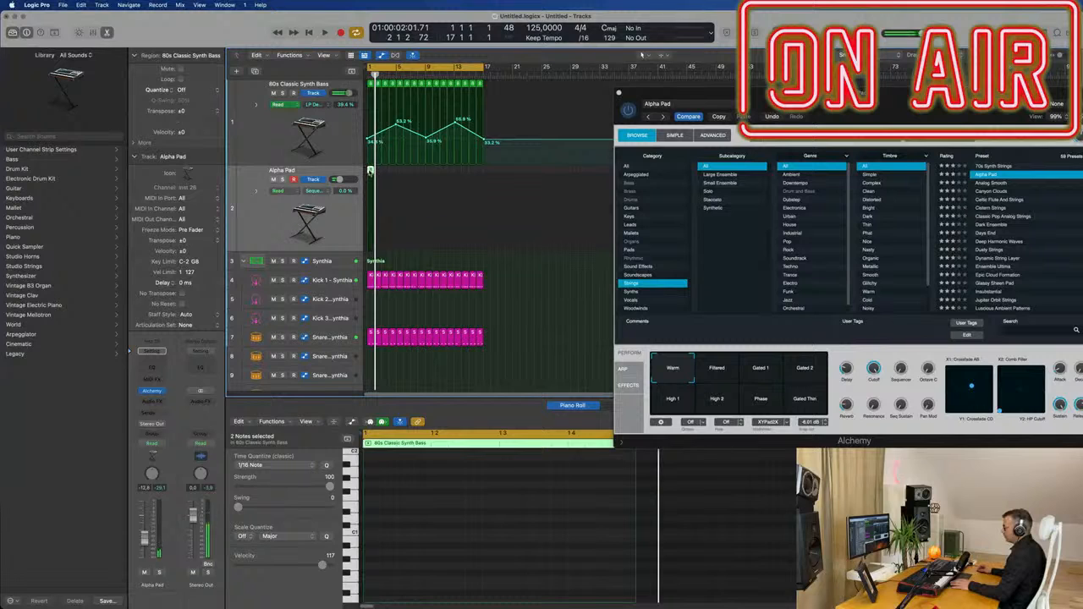
- Delete the first note of the Alpha Pad region and repeat the region until it fills all 16 bars
key("space")
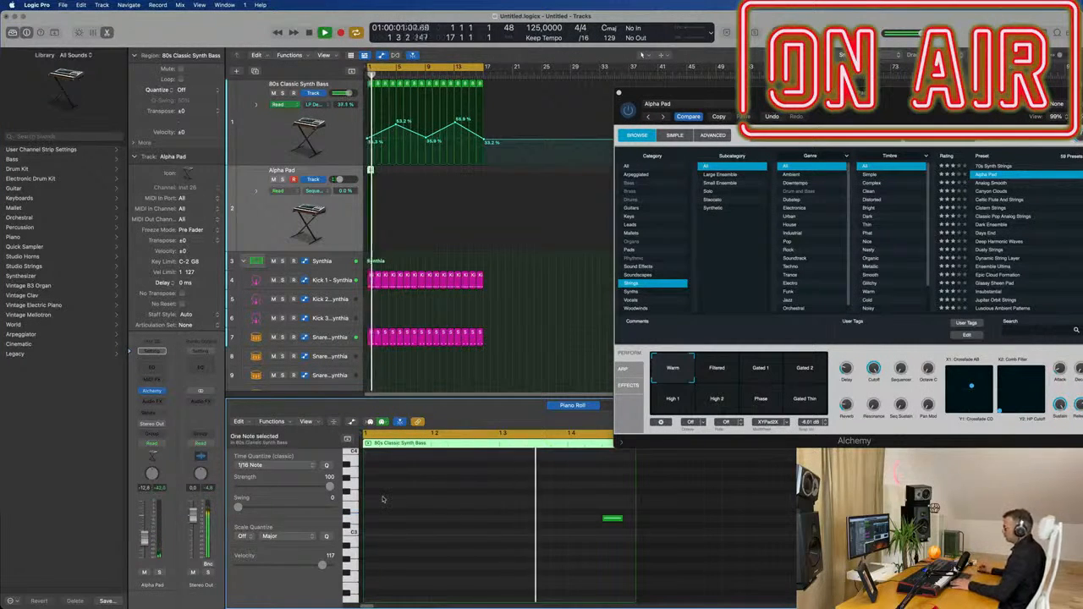
left_click(372, 172)
key("super+r")
key("super+r")
key("super+r")
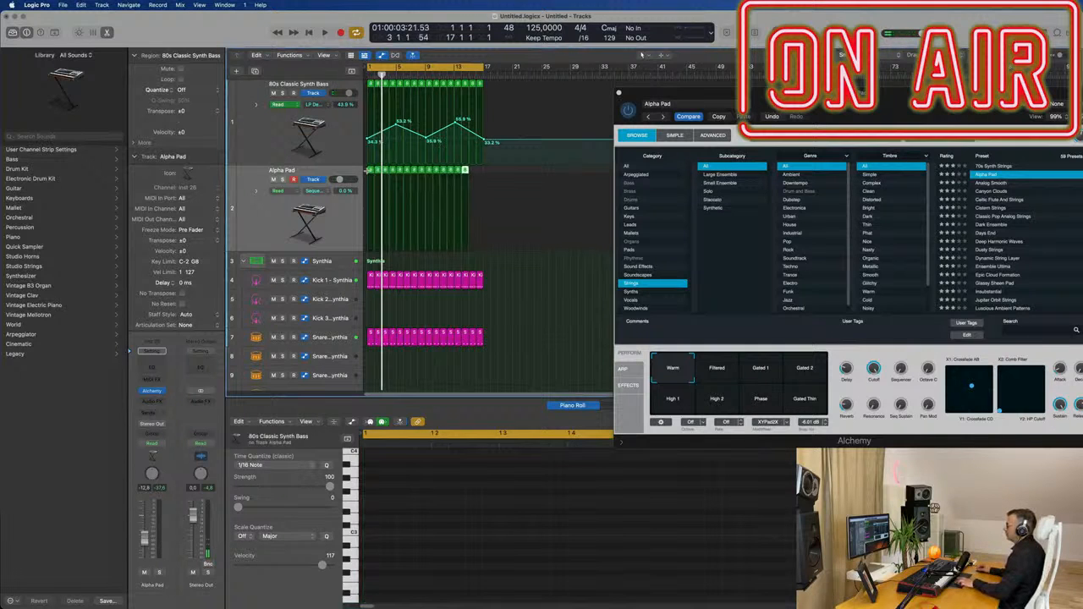
- Try the Cistern Strings preset with its Crackling, Light Rain, Fizzing and Dark variations during playback, at a track volume of -12.4 dB
key("space")
left_click_drag(881, 93, 738, 127)
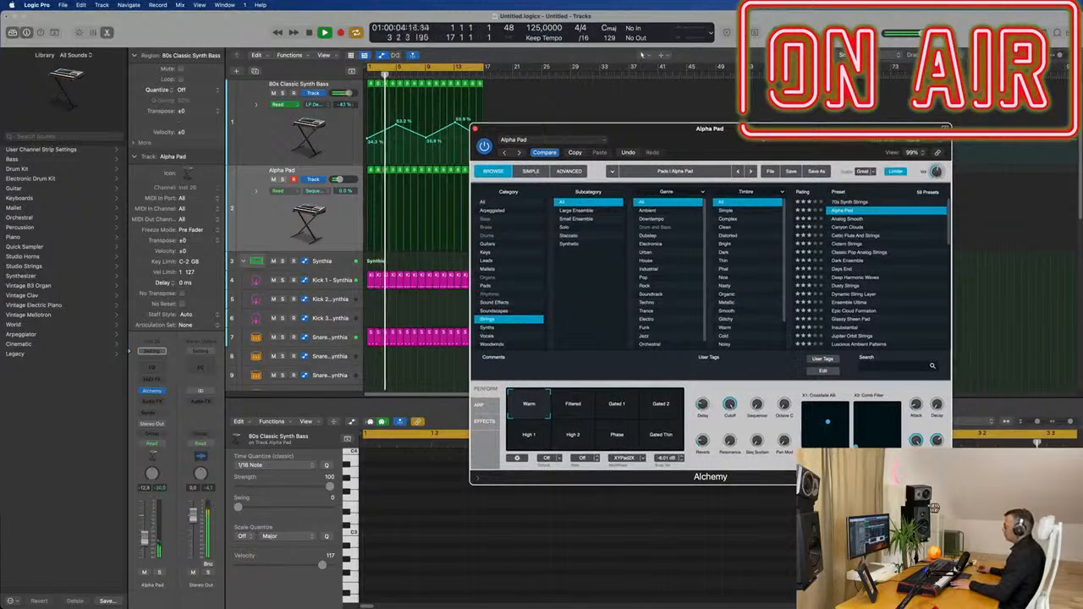
left_click(847, 244)
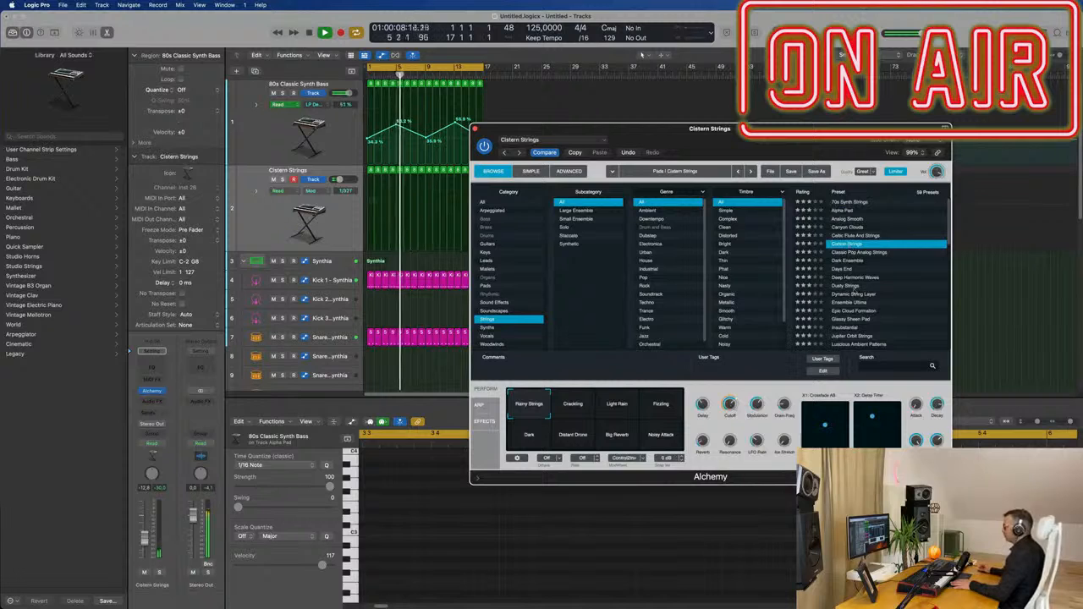
left_click_drag(750, 148, 691, 250)
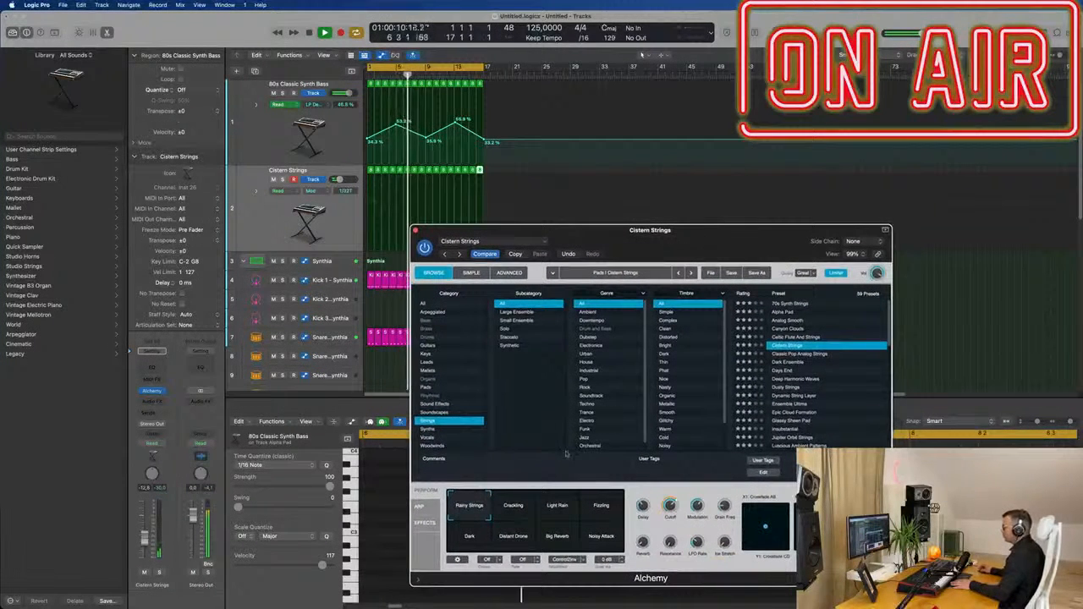
left_click(509, 516)
left_click(558, 513)
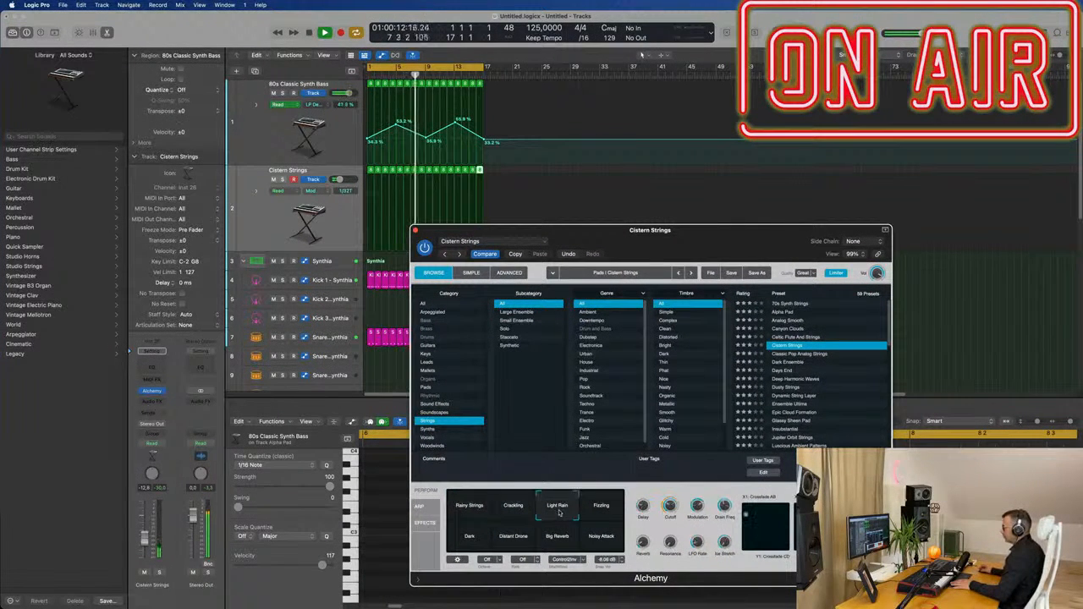
left_click(596, 513)
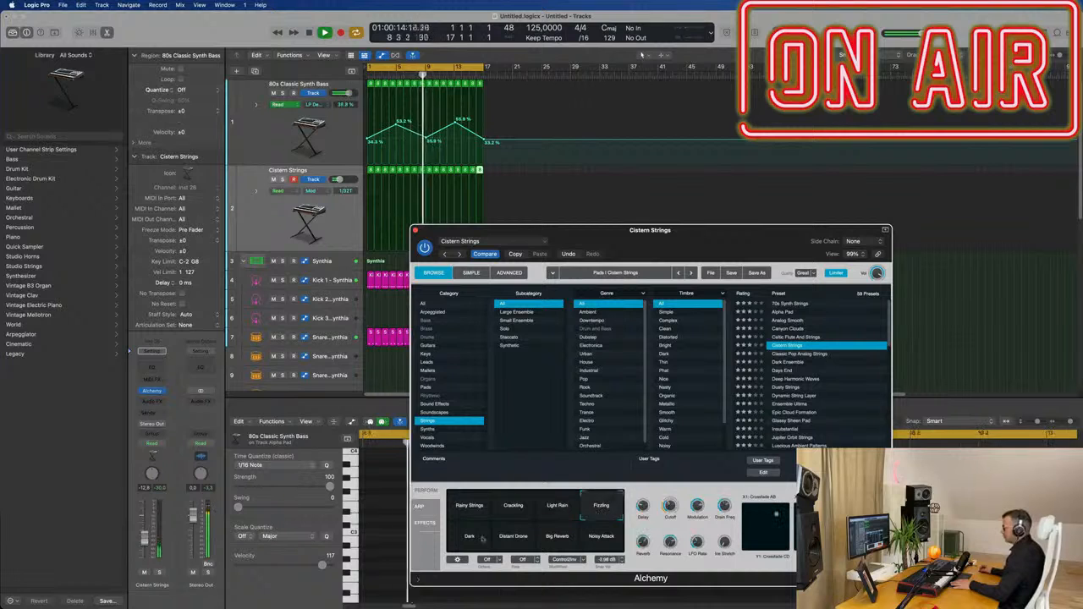
left_click(471, 542)
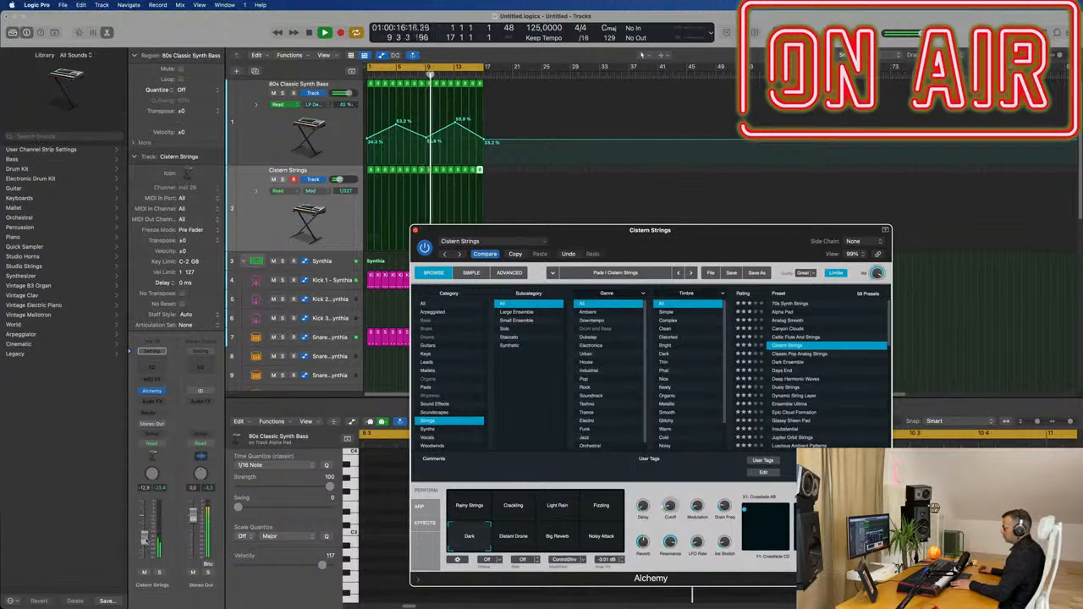
left_click_drag(144, 540, 145, 539)
- Audition the Classic Pop Analog Strings and Dusty Strings presets and raise the track's volume to -7.4 dB
left_click(793, 355)
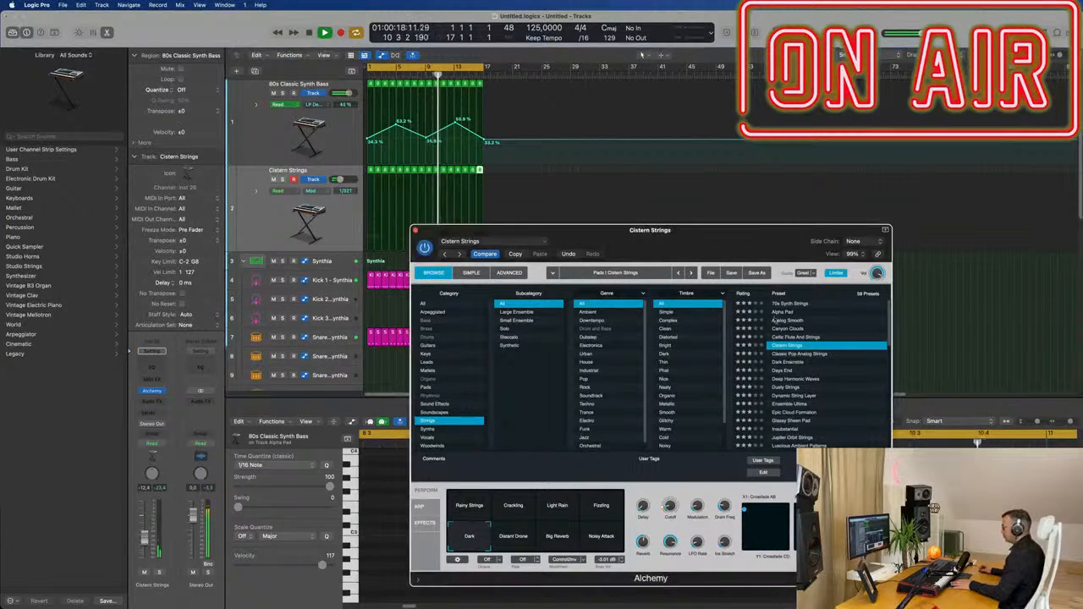
left_click_drag(733, 251, 819, 146)
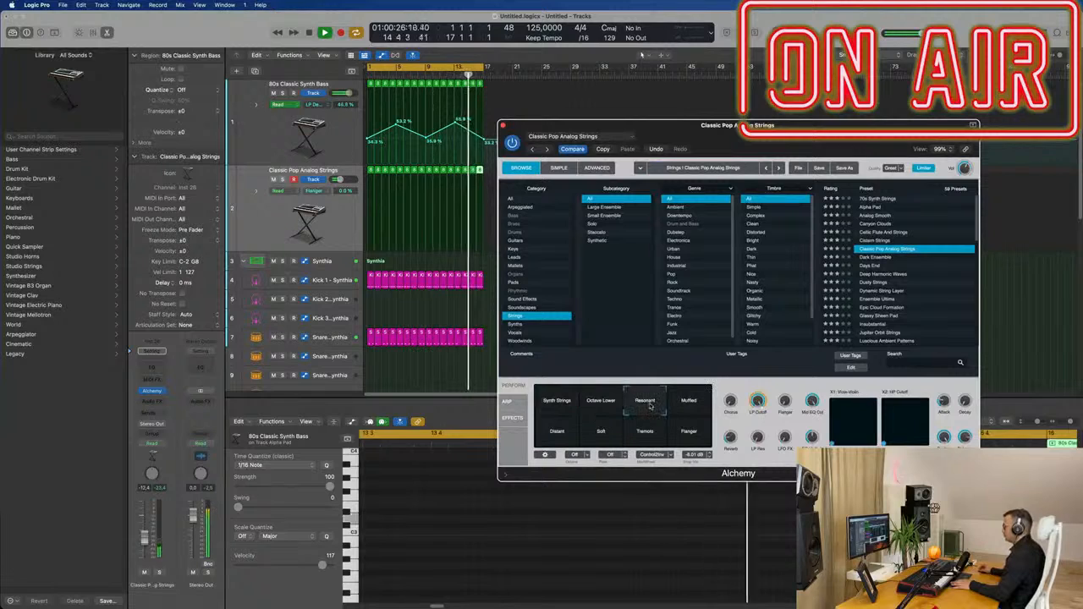
left_click(867, 283)
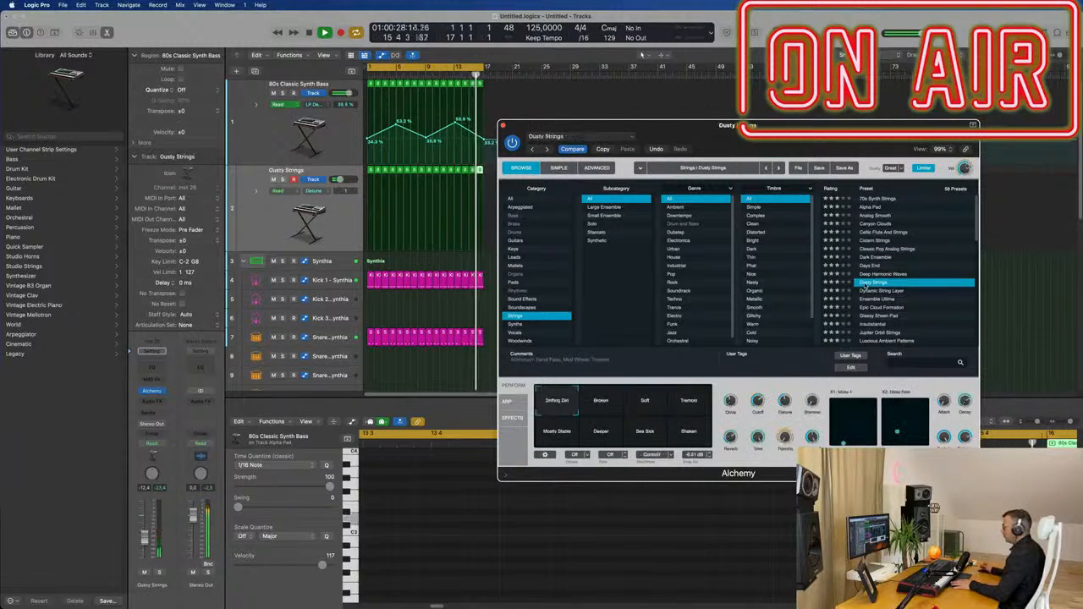
left_click_drag(834, 125, 889, 117)
left_click_drag(146, 541, 145, 532)
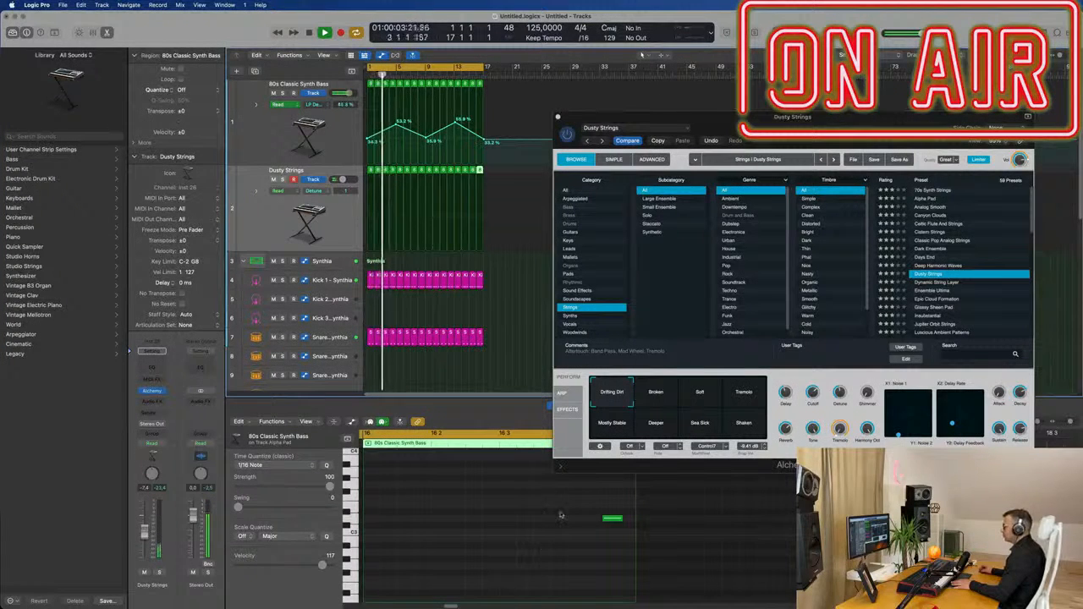
- Move the notes in all 16 Dusty Strings regions half a beat earlier
left_click_drag(572, 510, 623, 550)
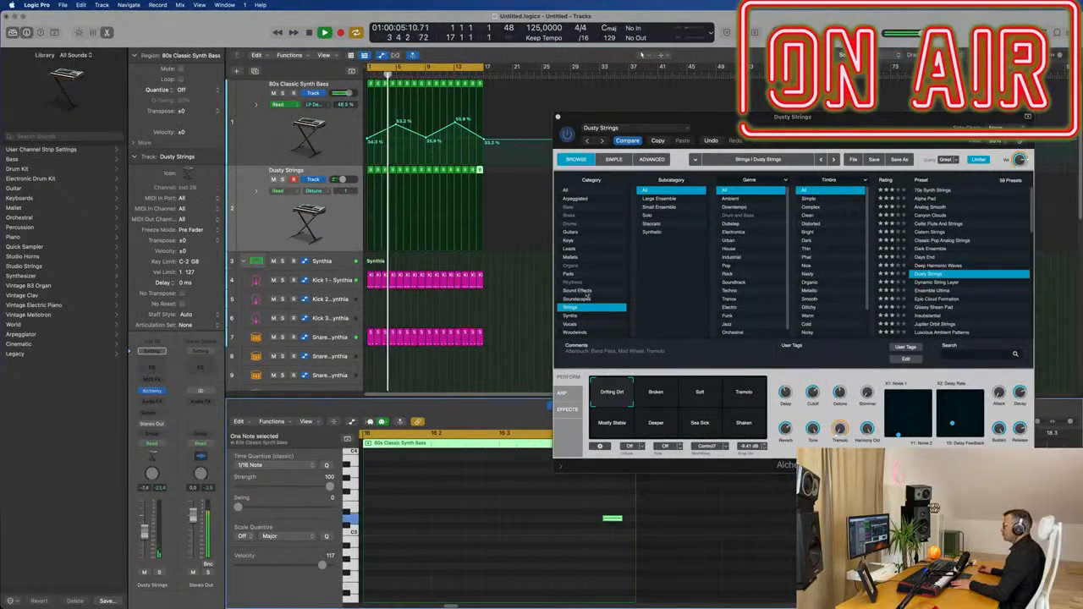
left_click(509, 178)
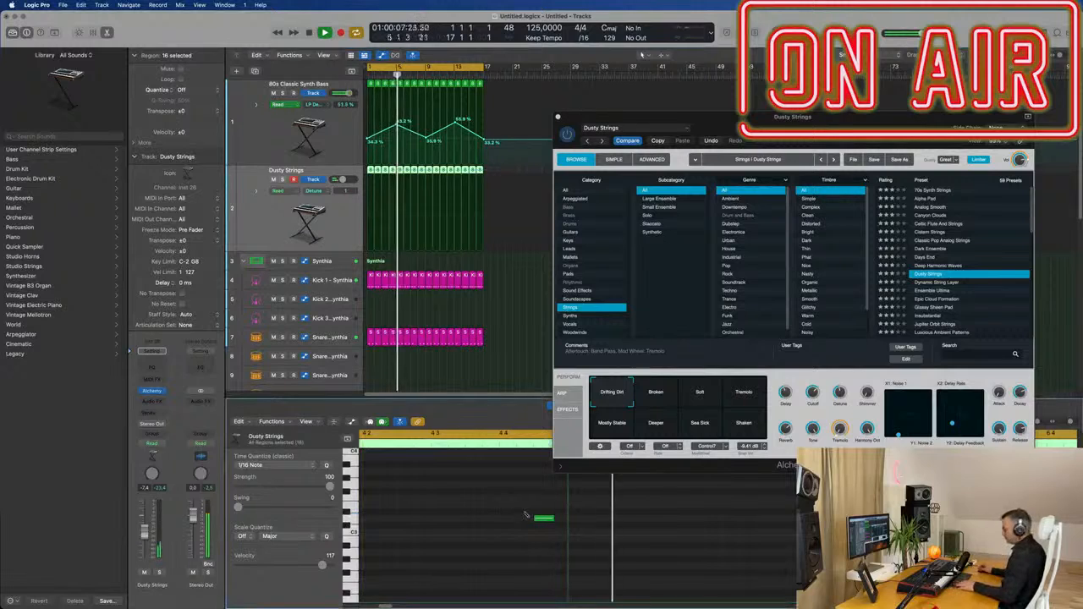
key("super+a")
key("alt+Left")
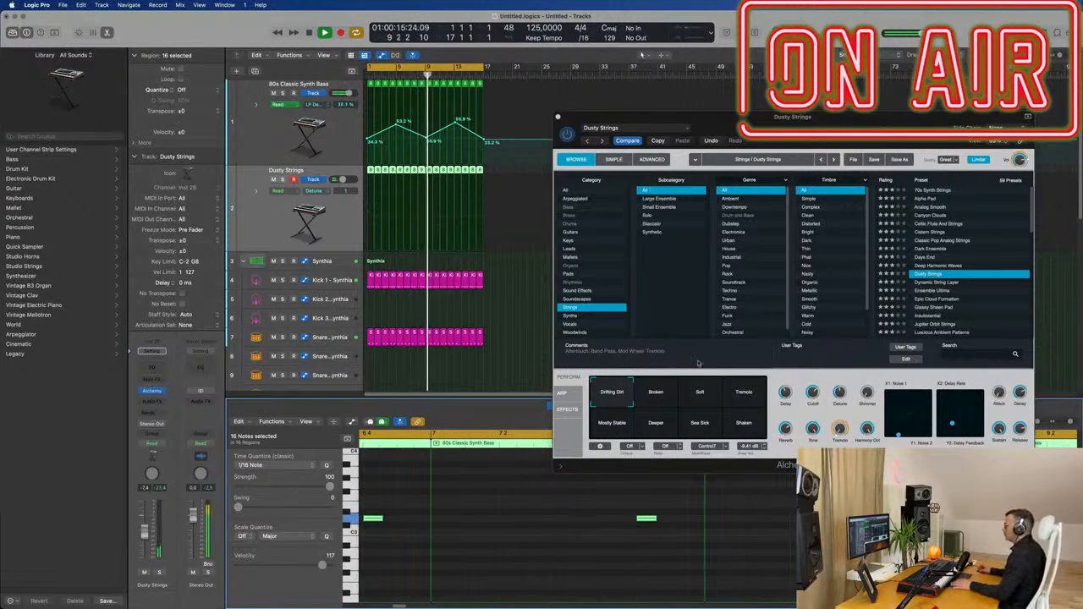
- Audition the Soft and Tremolo variations of Dusty Strings and the Dynamic String Layer preset, and load the Massiveness preset
left_click(701, 391)
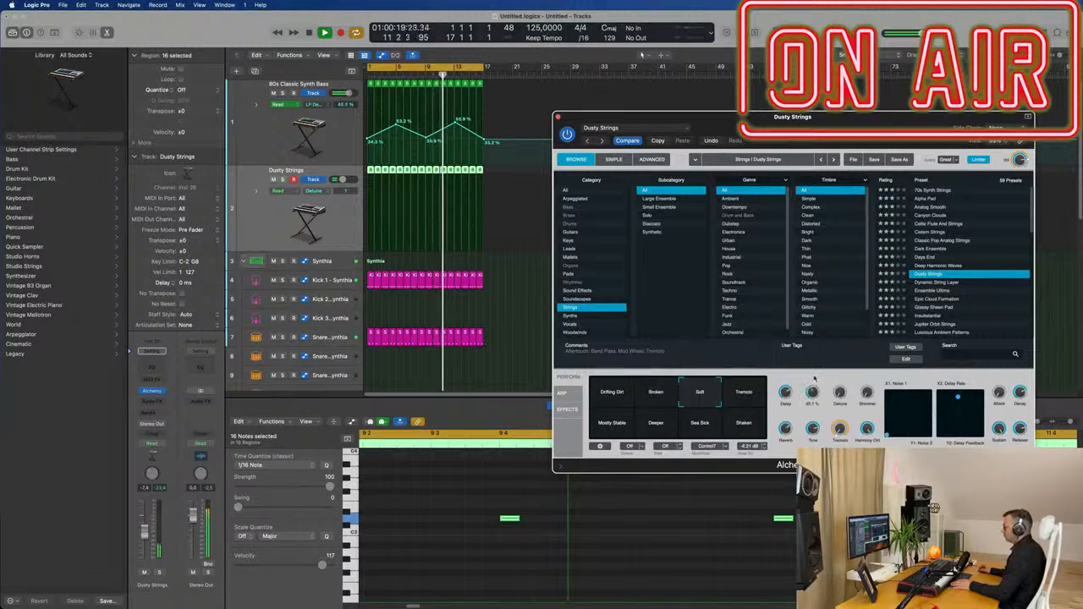
left_click(744, 392)
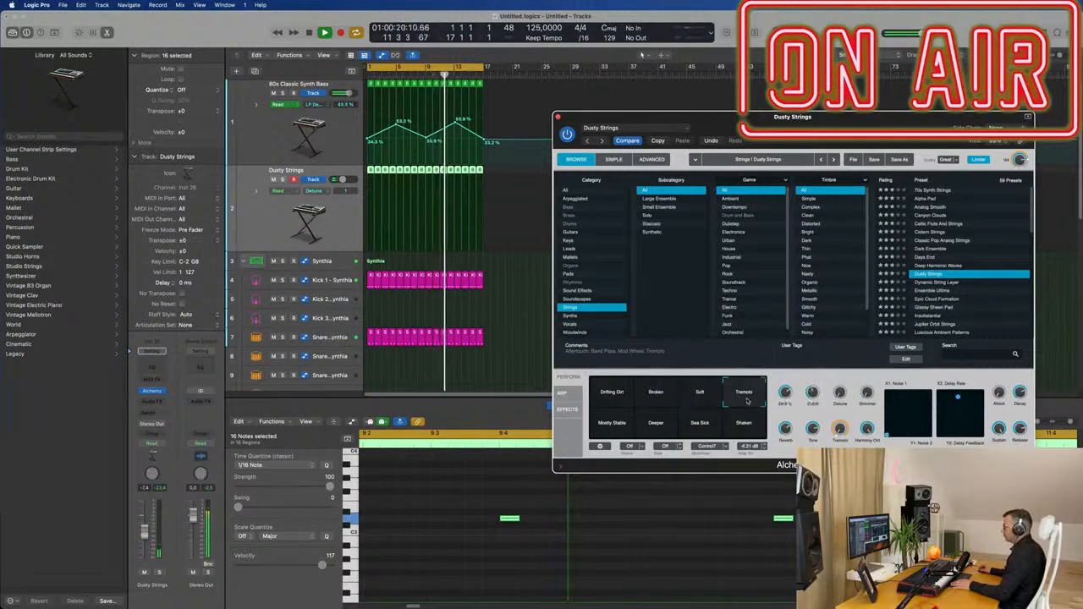
left_click(927, 282)
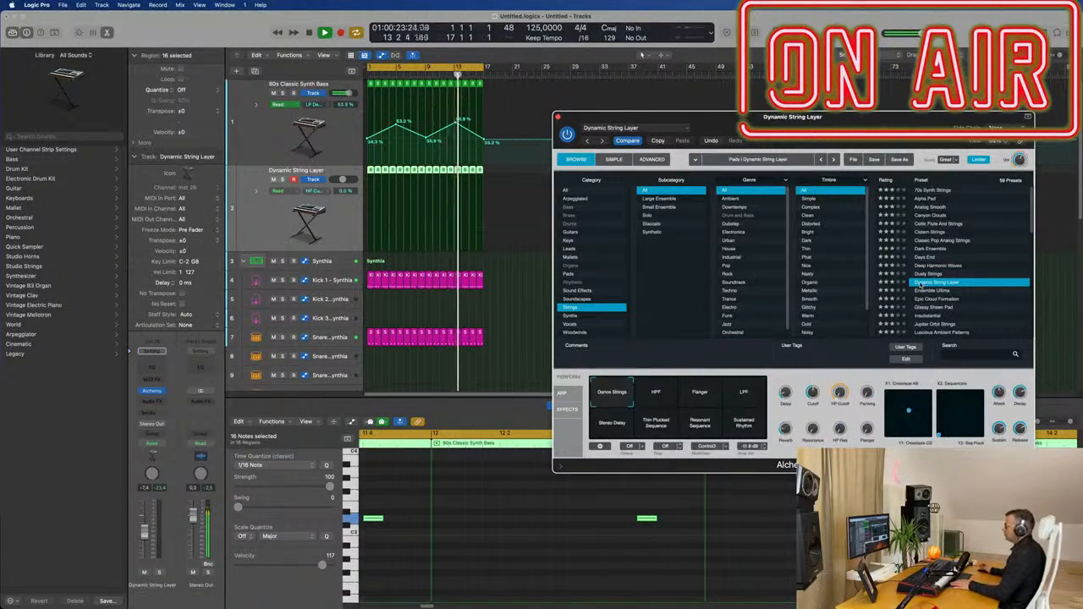
scroll(942, 302, "down", 5)
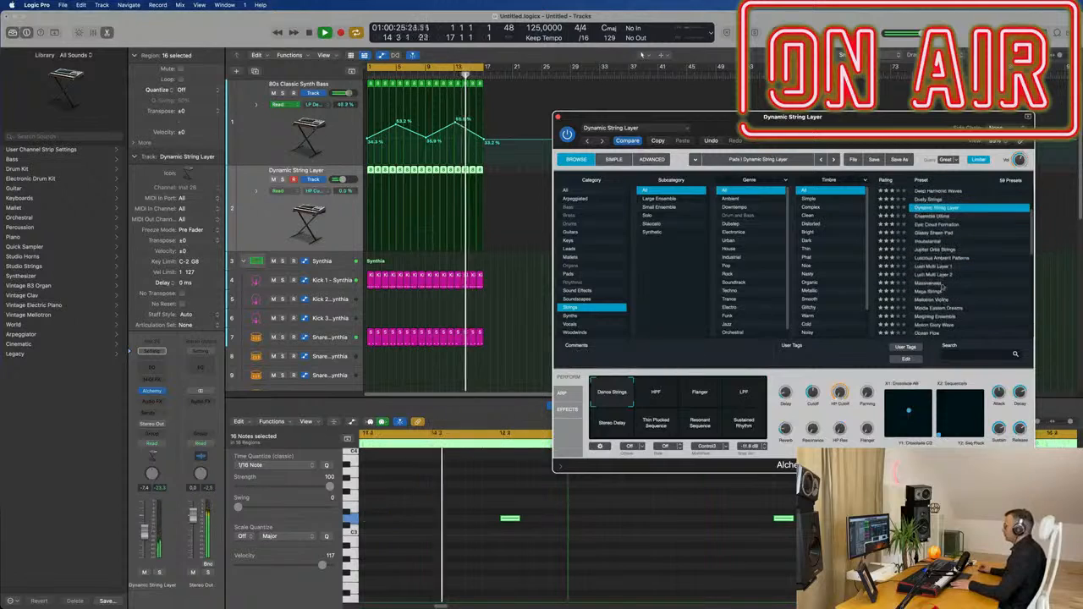
left_click(931, 283)
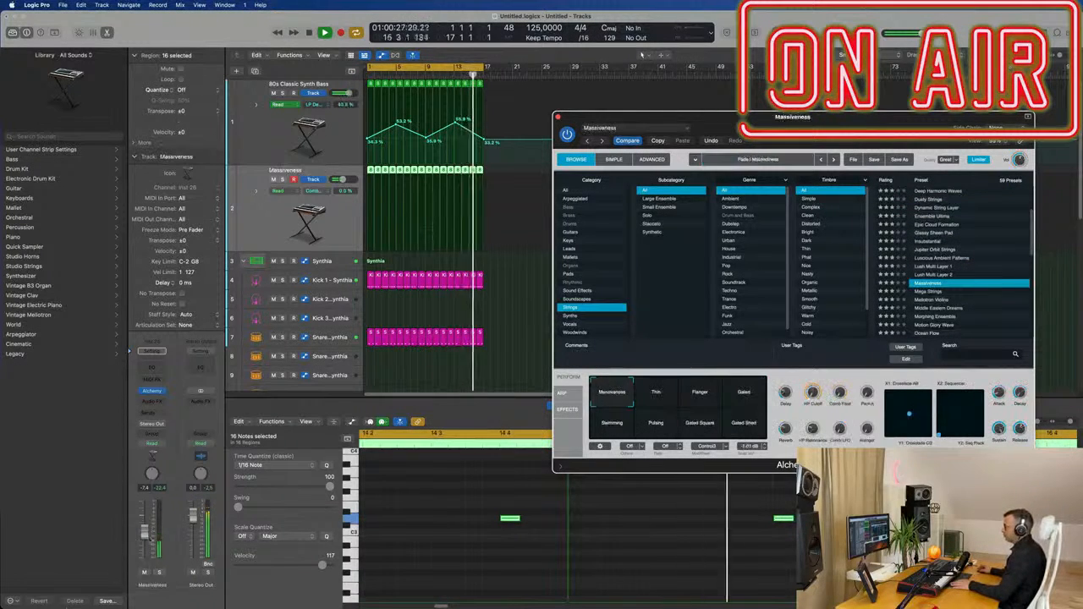
- Load the Ocean Flow strings preset and switch to its Key Distorted variation
scroll(834, 254, "down", 1)
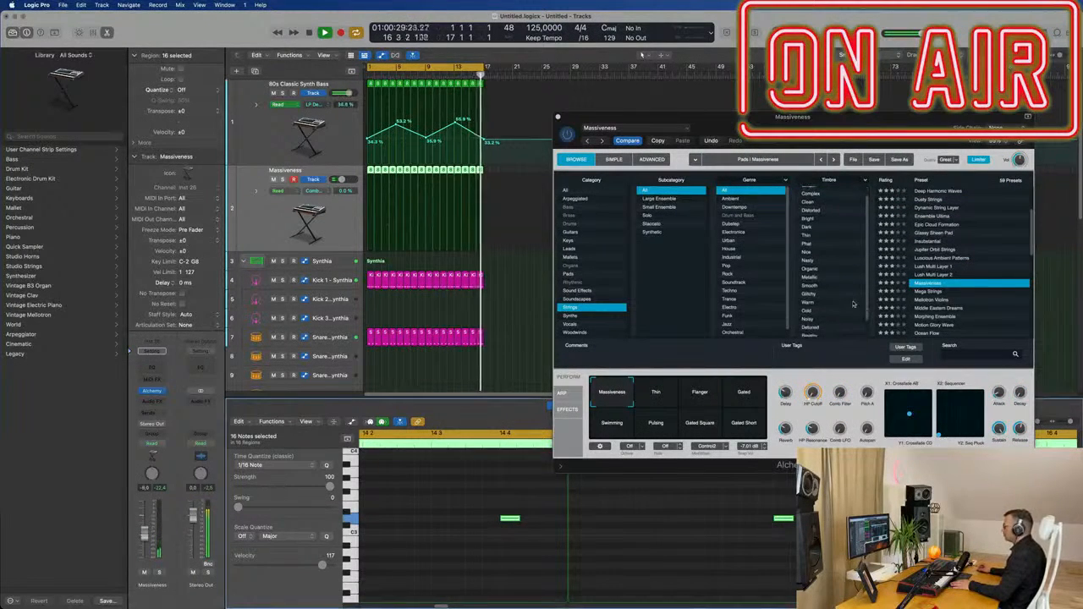
scroll(995, 295, "down", 3)
scroll(995, 295, "down", 1)
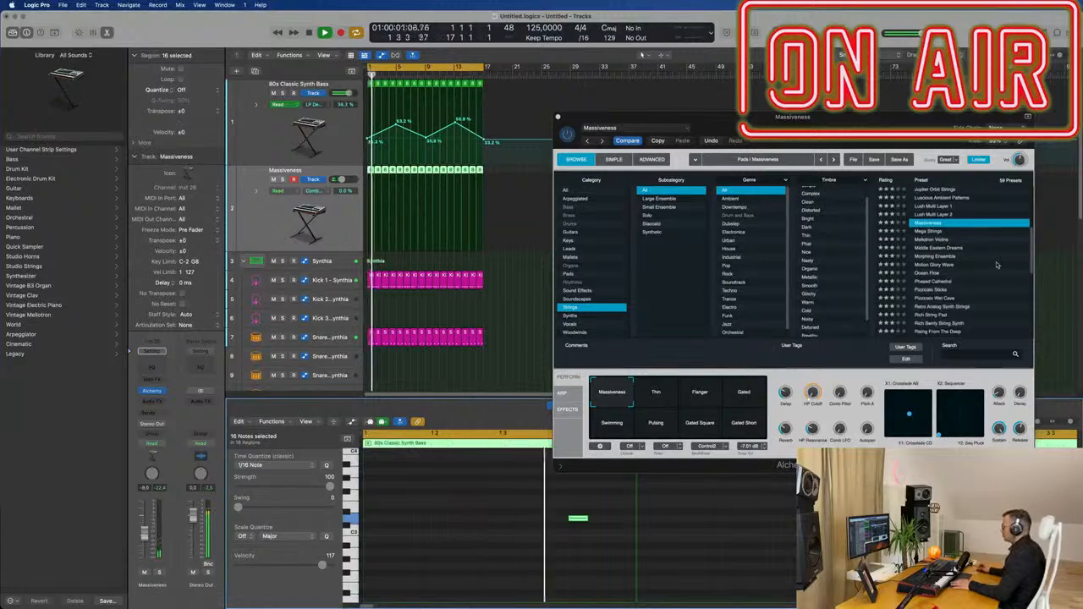
left_click(931, 273)
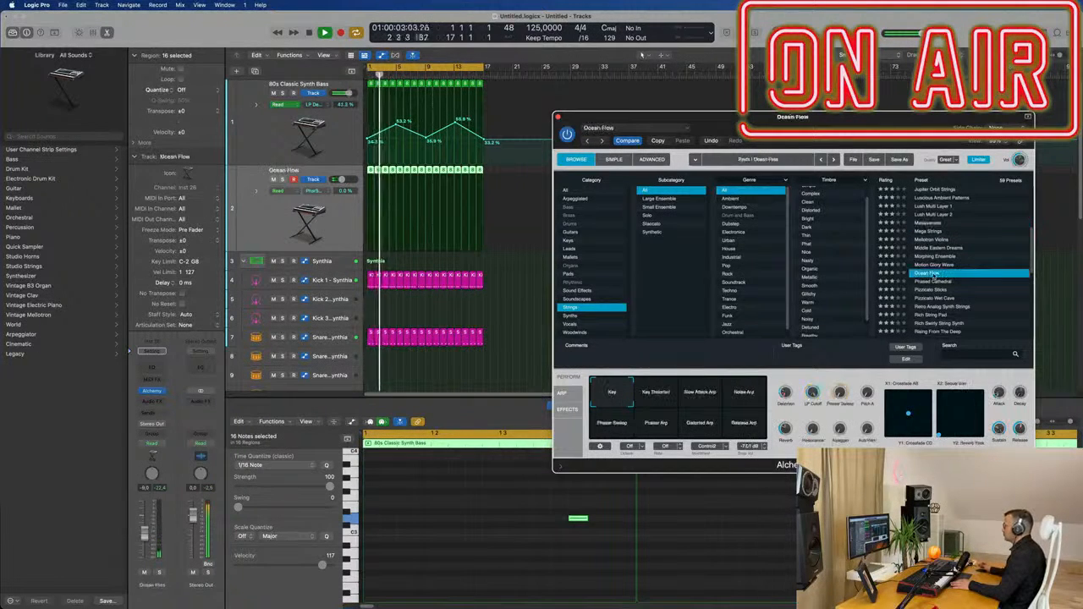
scroll(982, 274, "down", 1)
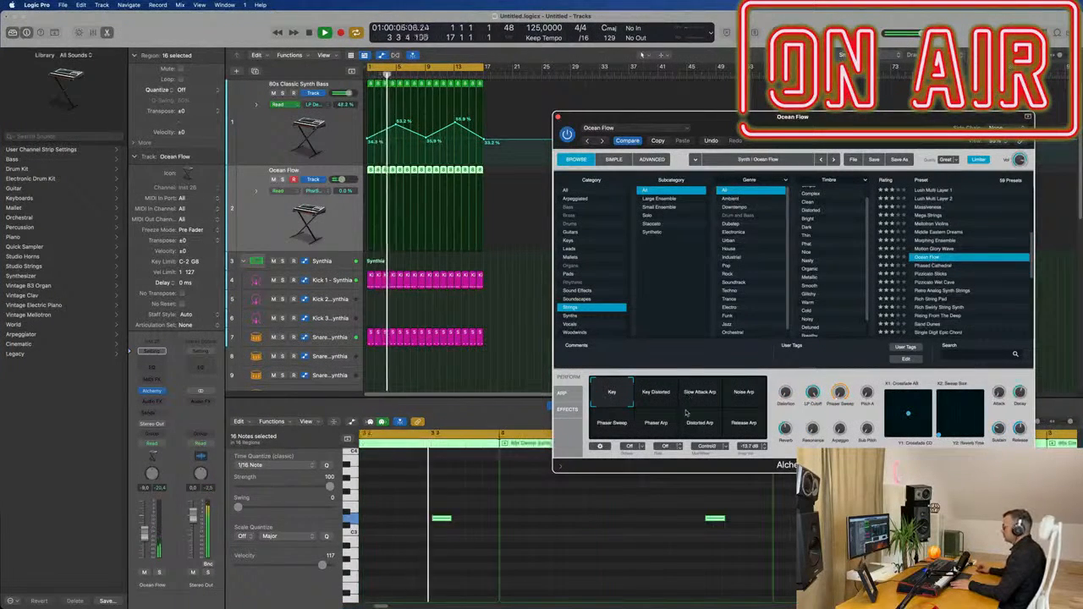
left_click(654, 394)
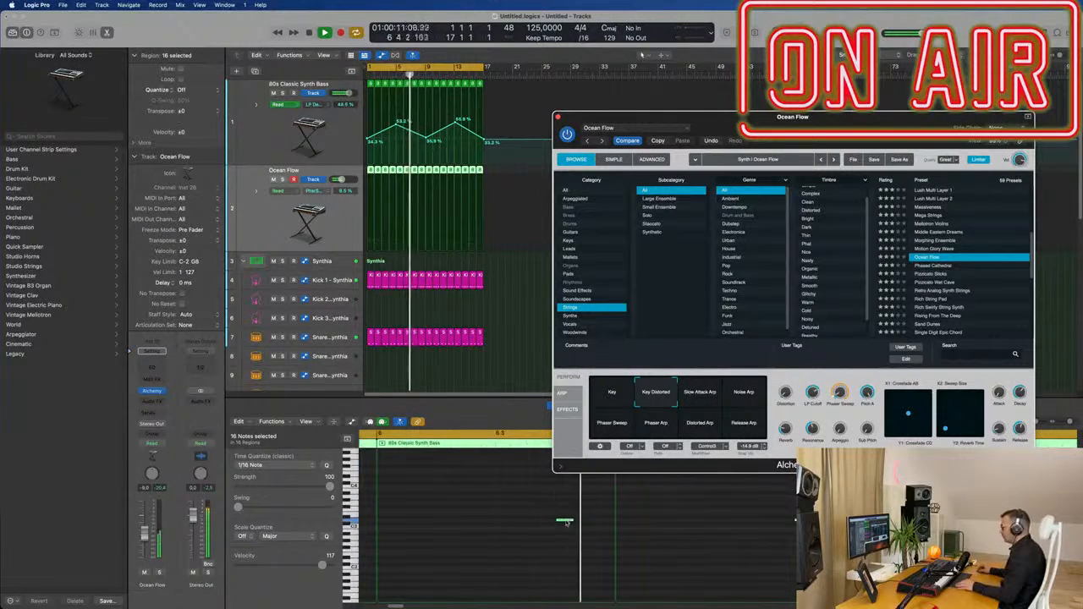
- Duplicate the notes in all 16 Ocean Flow regions one octave lower and restart playback from the beginning
left_click_drag(566, 522, 567, 563)
key("Return")
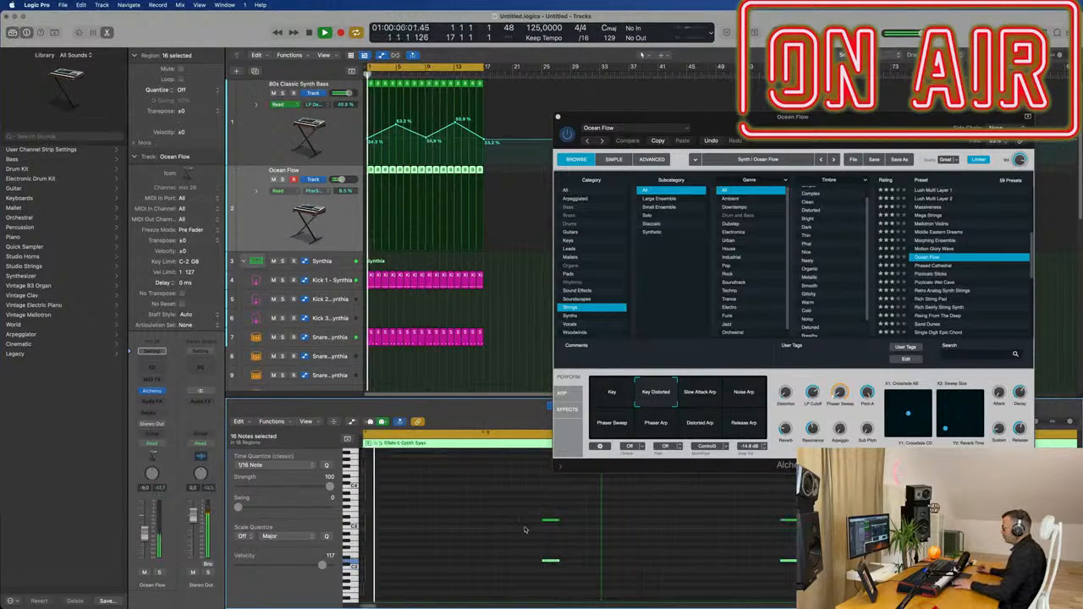
scroll(520, 527, "down", 5)
scroll(471, 512, "down", 2)
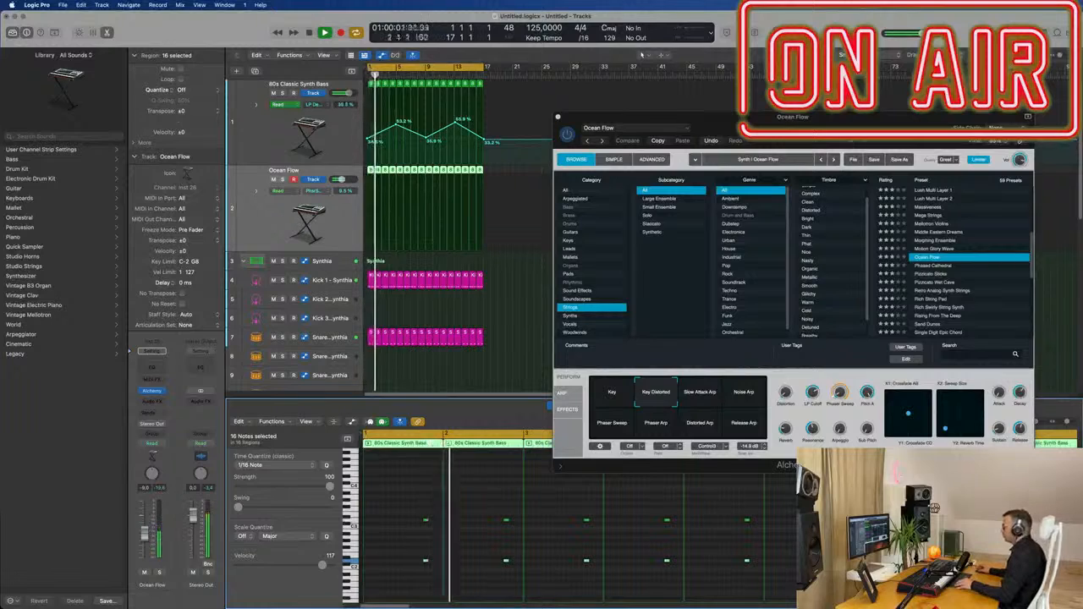
- Audition Ocean Flow's Noise Arp, Phaser Sweep, Phaser Arp, Distorted Arp, Release Arp and Key Distorted variations during playback
left_click_drag(711, 116, 637, 94)
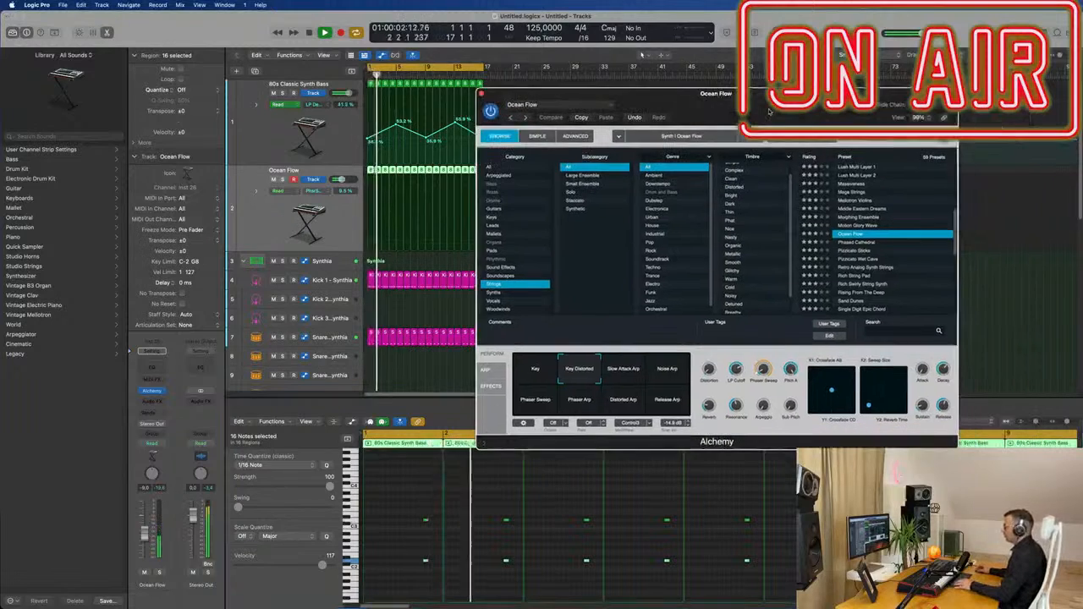
left_click(669, 370)
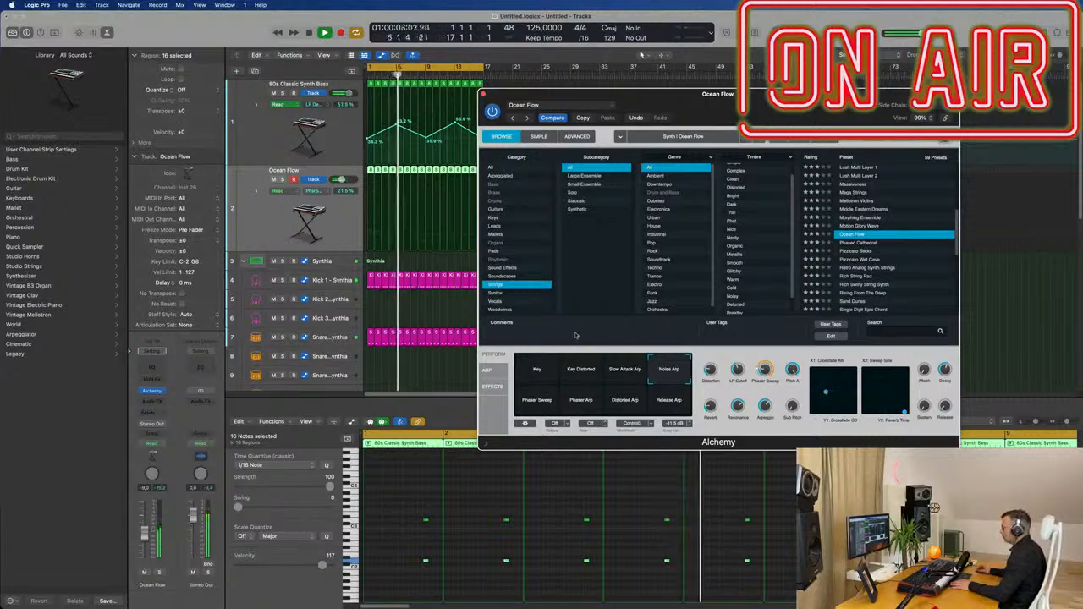
left_click(528, 408)
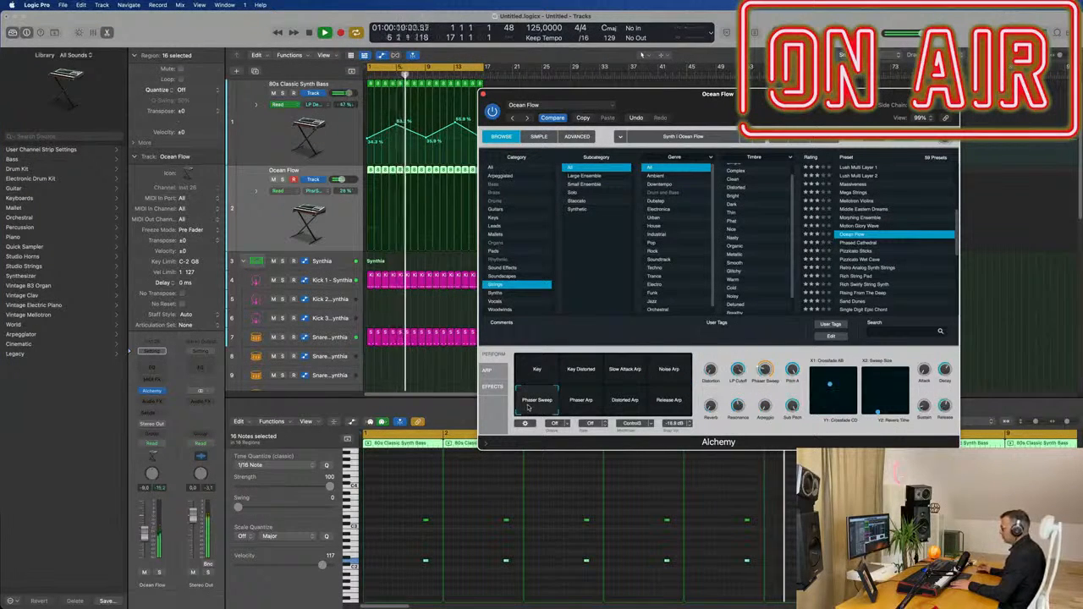
left_click(583, 403)
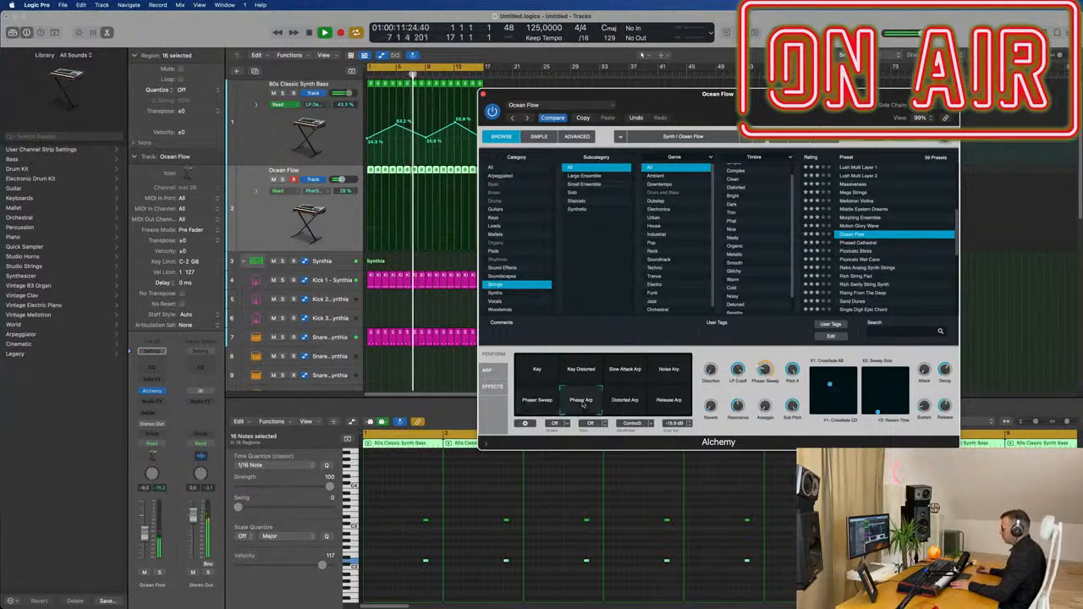
left_click(629, 408)
left_click(677, 407)
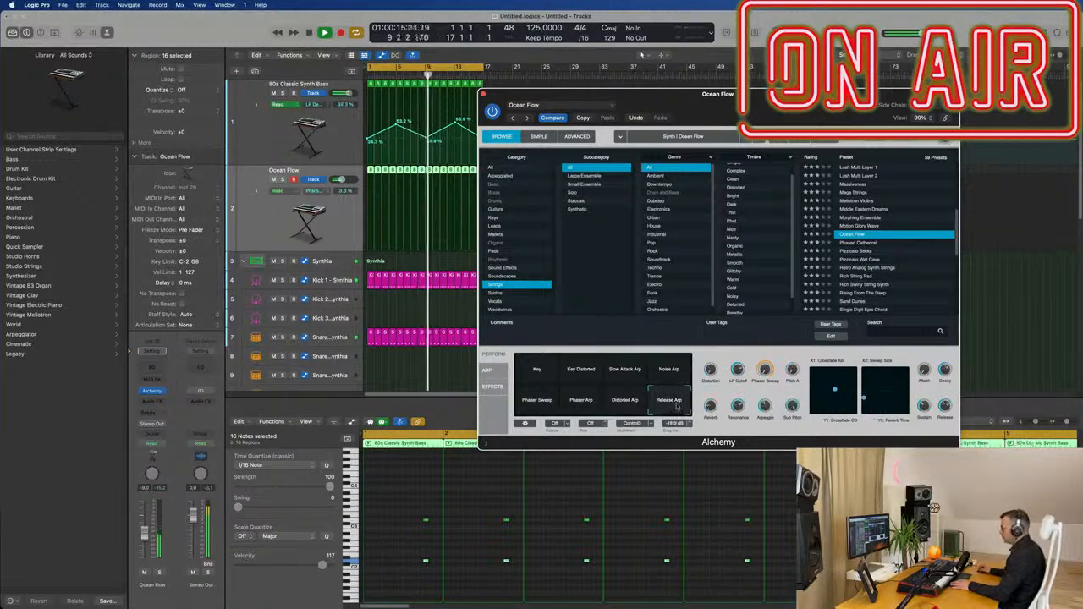
left_click(581, 375)
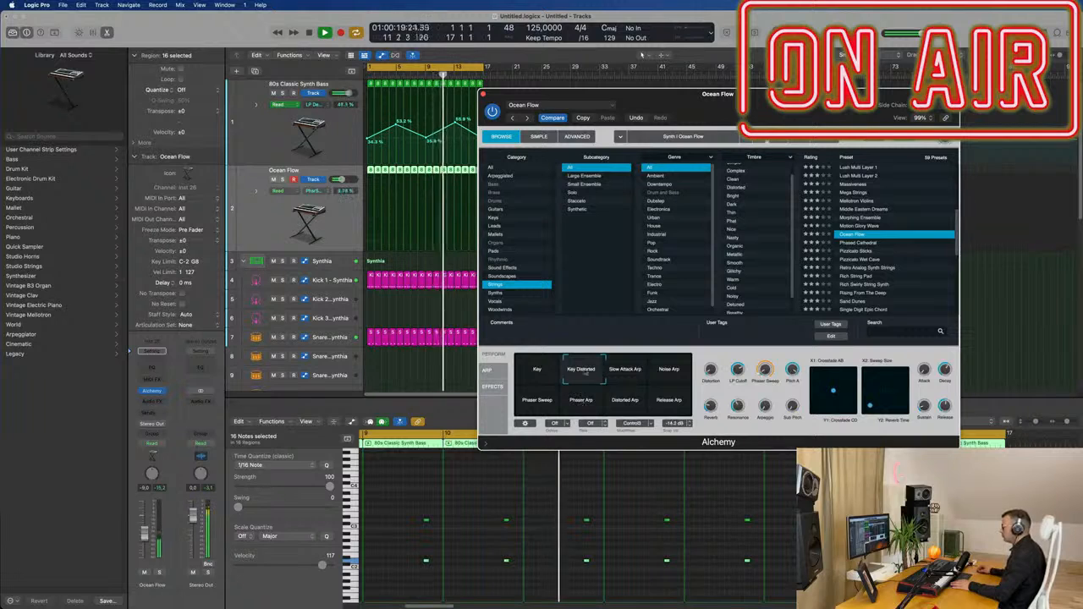
left_click(579, 403)
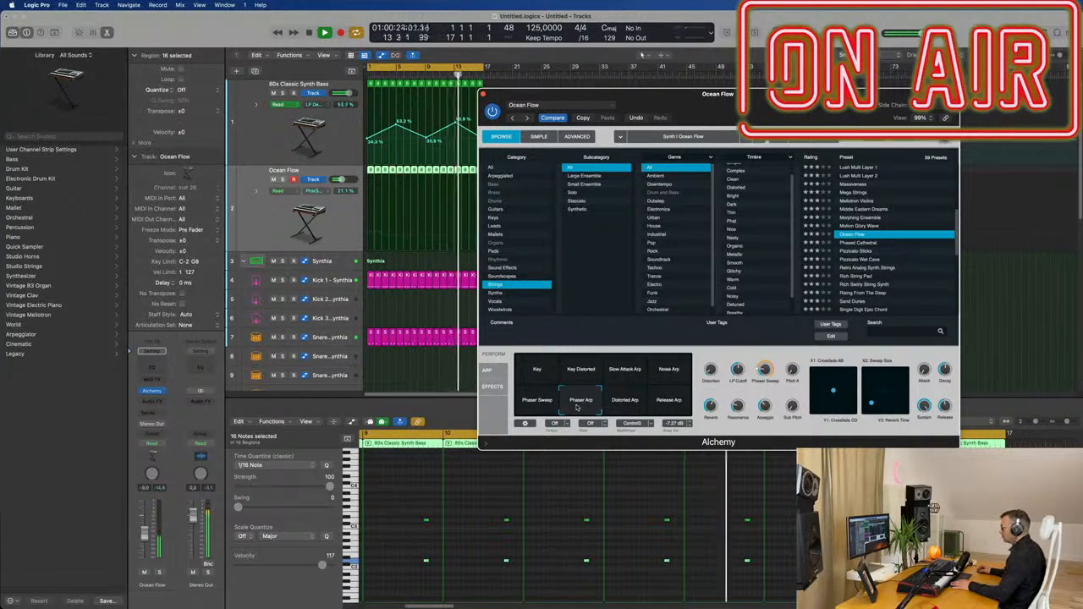
left_click(547, 410)
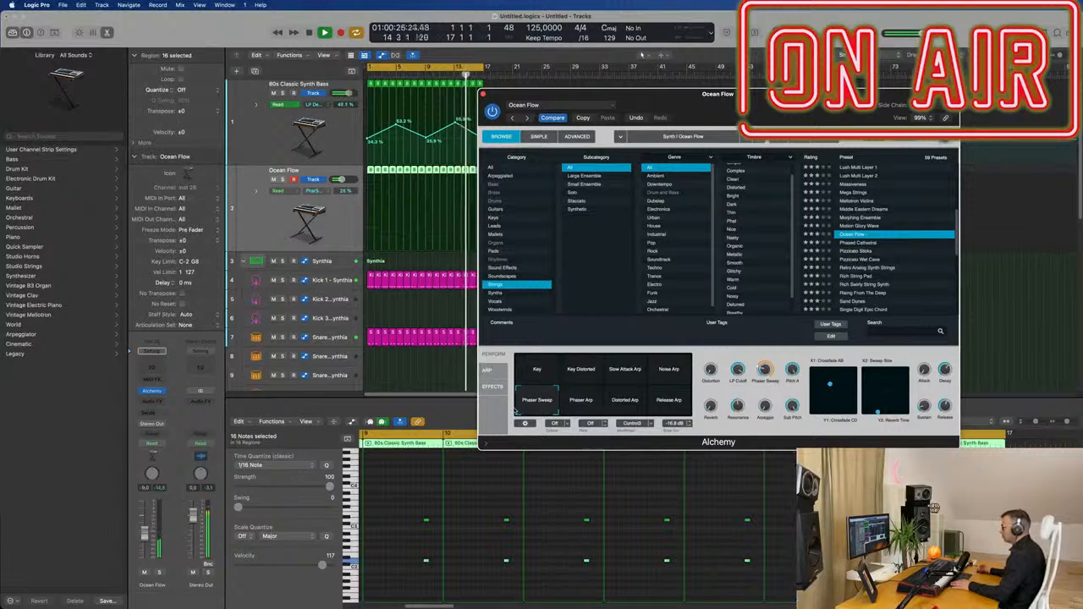
- Load the Pizzicato Sticks preset on the second Alchemy track and listen to its Smack variation
left_click(857, 251)
scroll(901, 216, "down", 3)
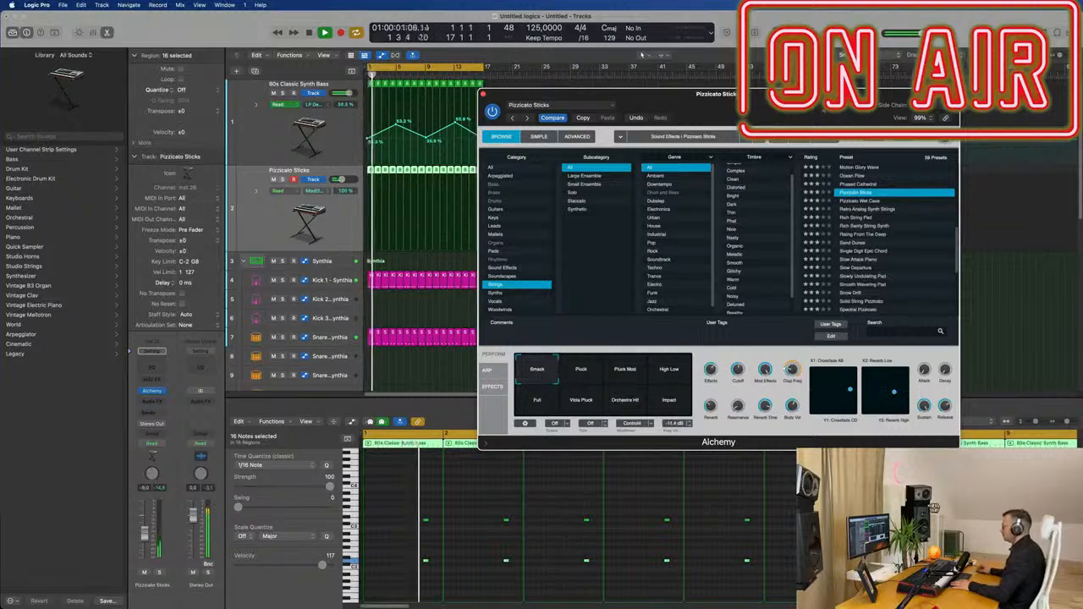
left_click_drag(805, 94, 815, 90)
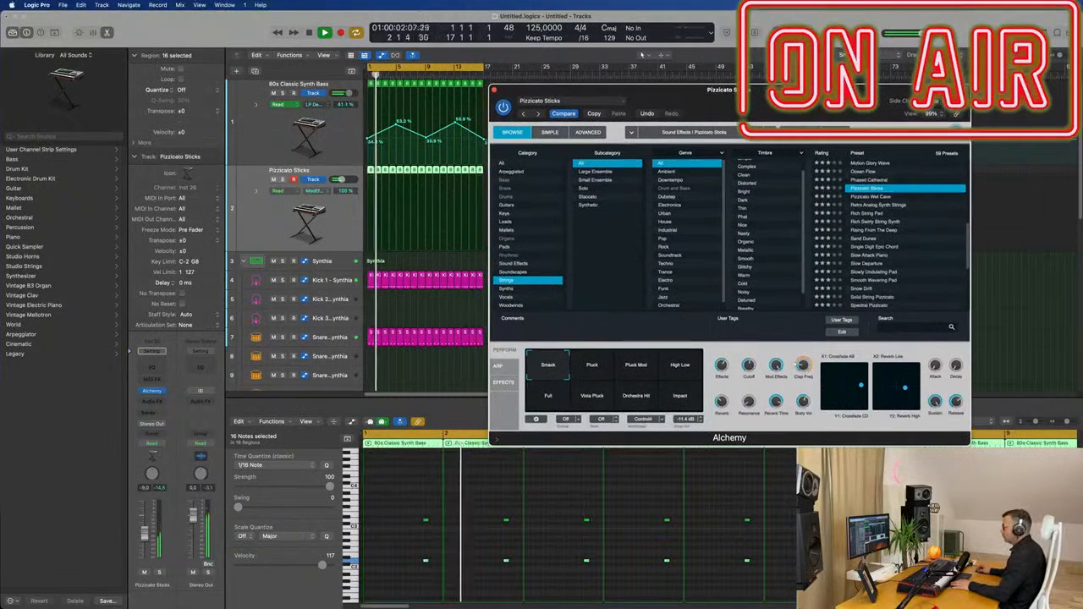
left_click(148, 534)
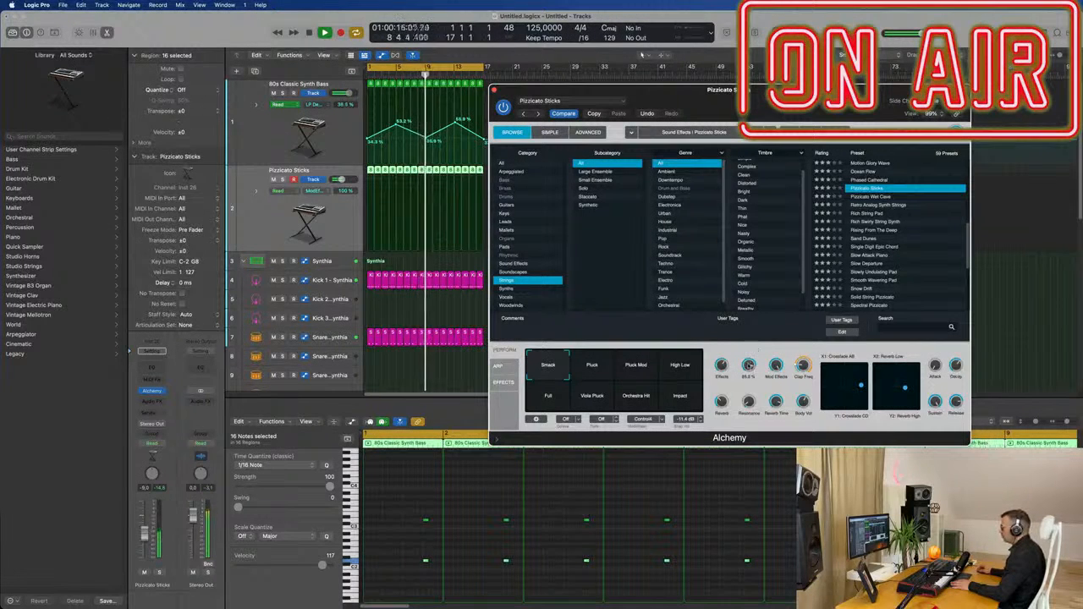
- Audition the Pluck, Pluck Mod, High Low and Full variations of Pizzicato Sticks and return to Smack
left_click(591, 366)
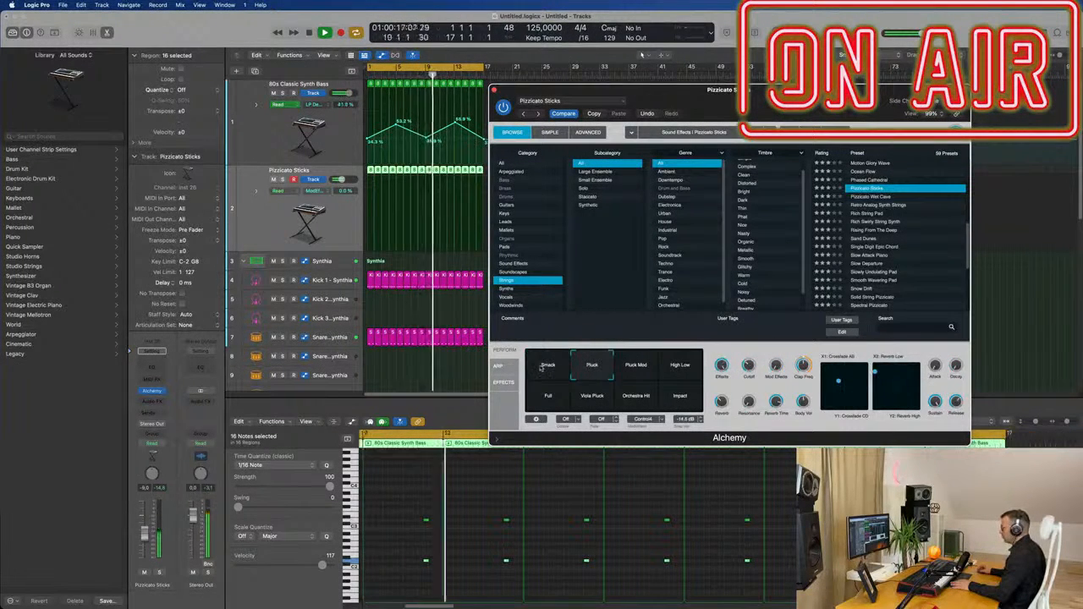
left_click(646, 369)
left_click(687, 365)
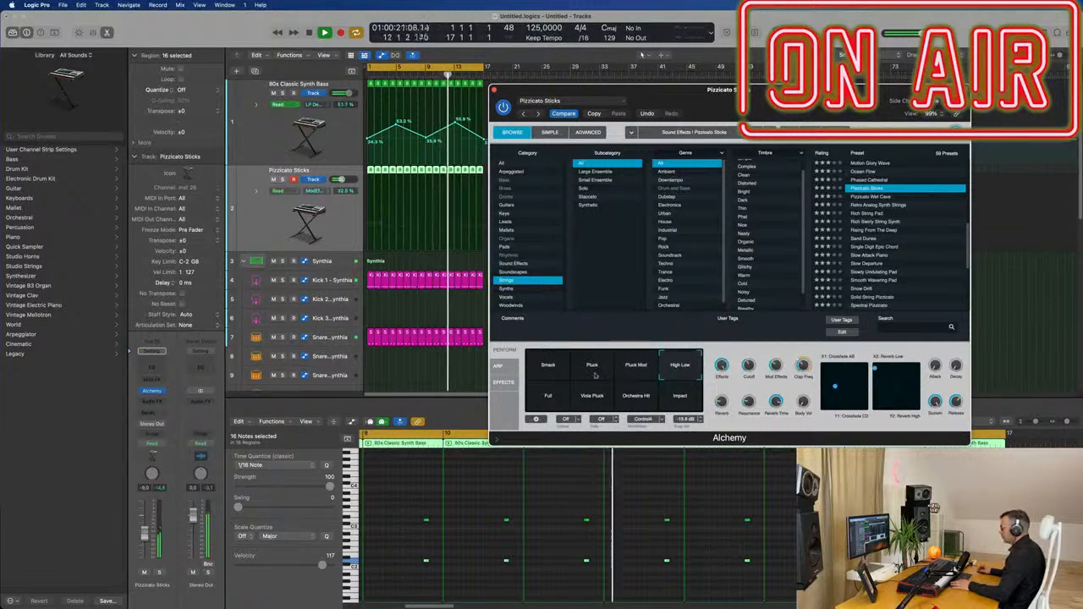
left_click(552, 395)
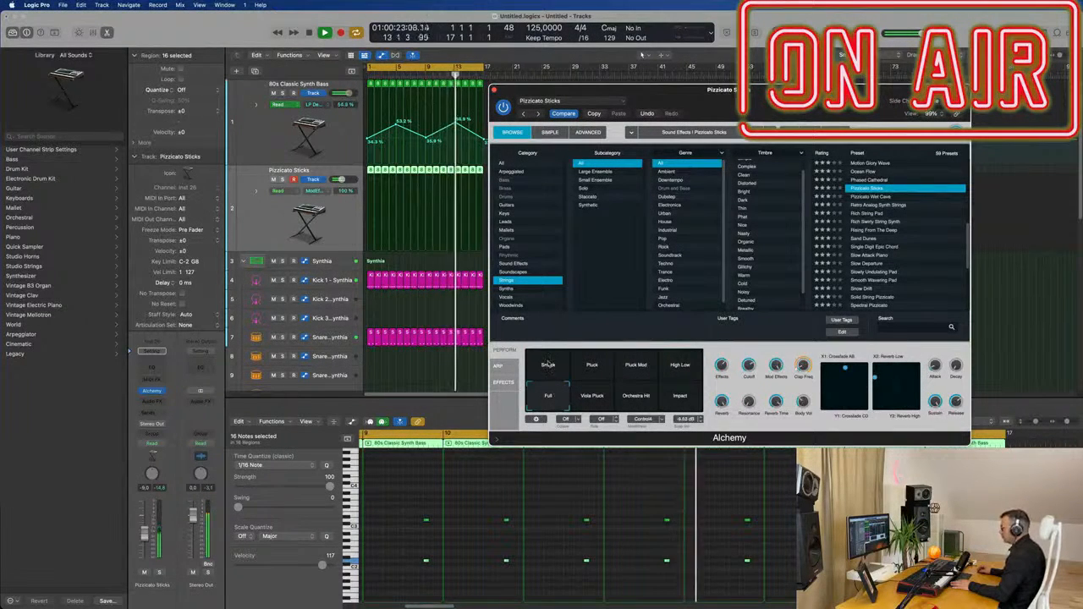
left_click(549, 367)
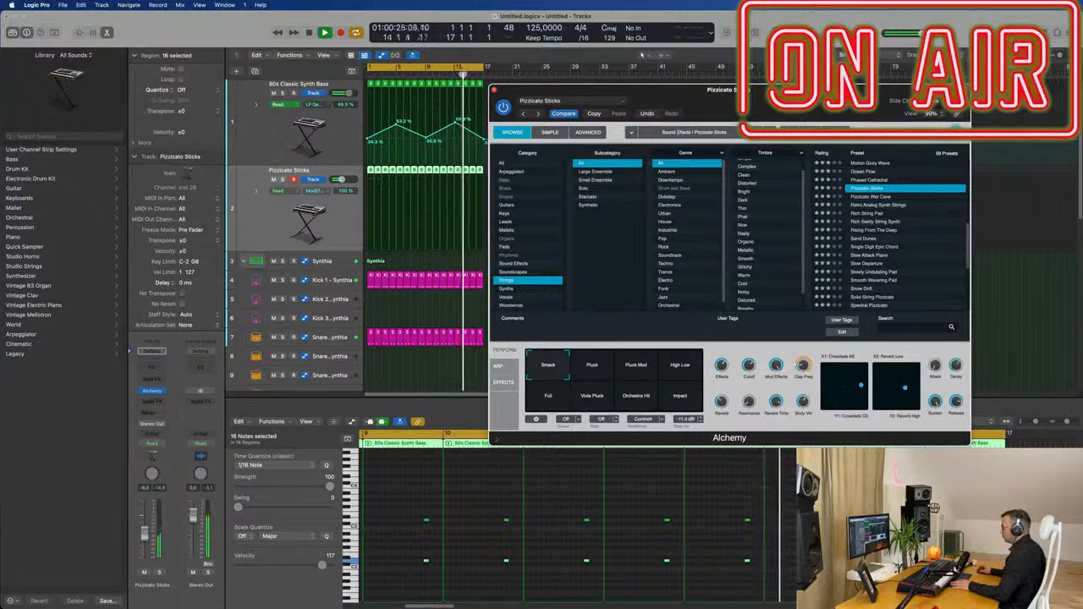
- Open the advanced synth controls for Pizzicato Sticks and lengthen the hold stage of the AHDSR 1 envelope
left_click_drag(756, 102, 691, 96)
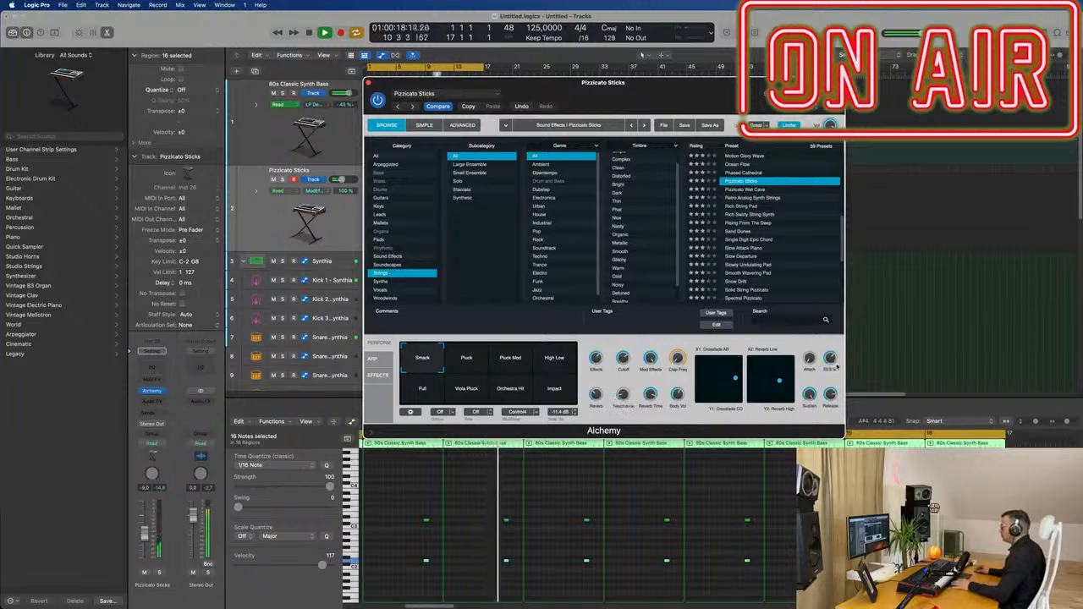
left_click(475, 126)
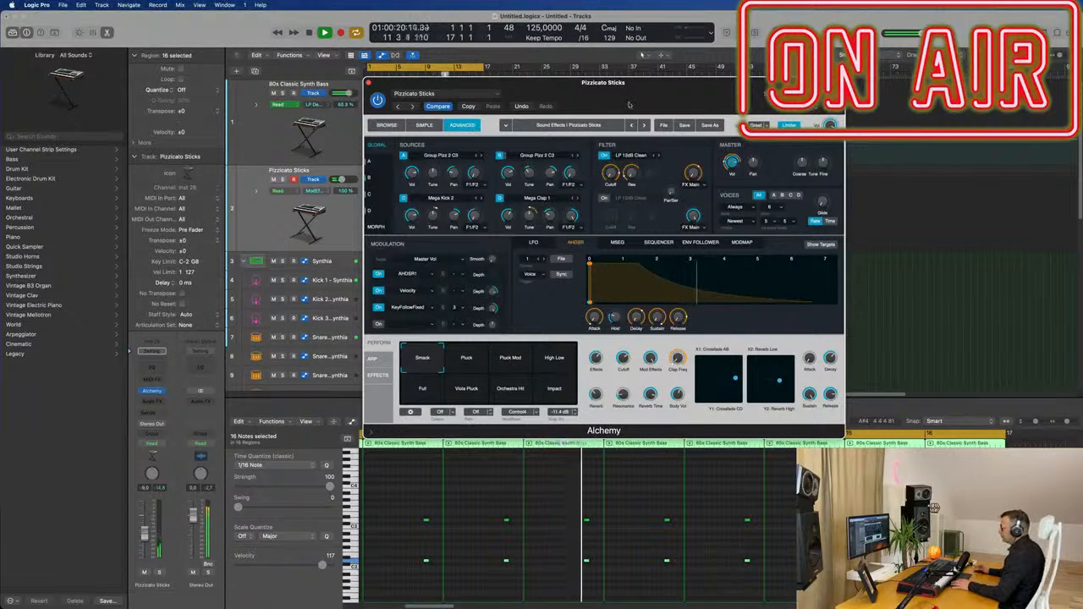
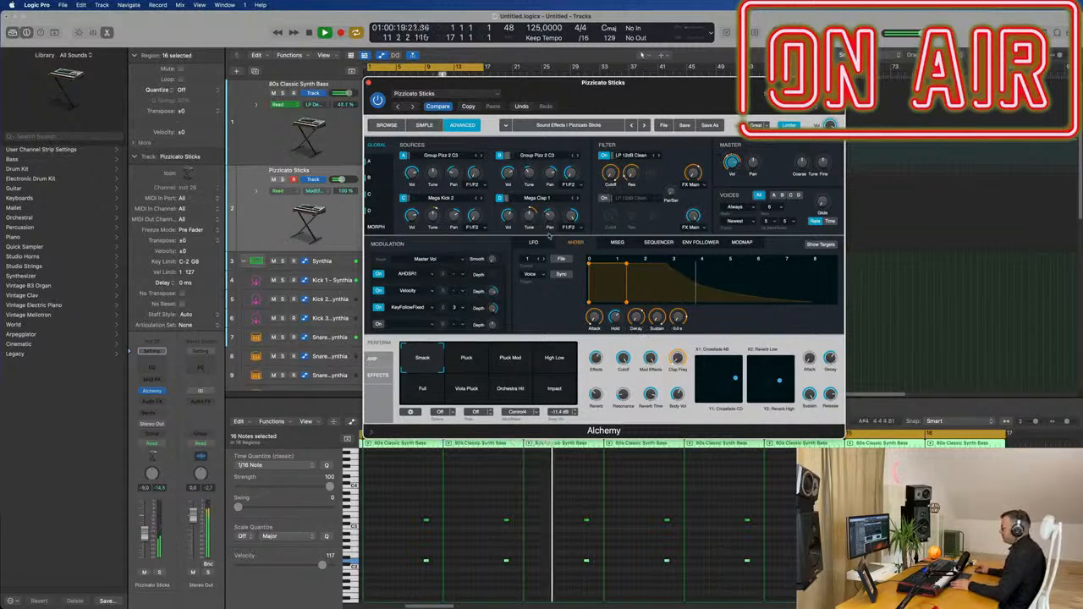
left_click_drag(542, 83, 582, 94)
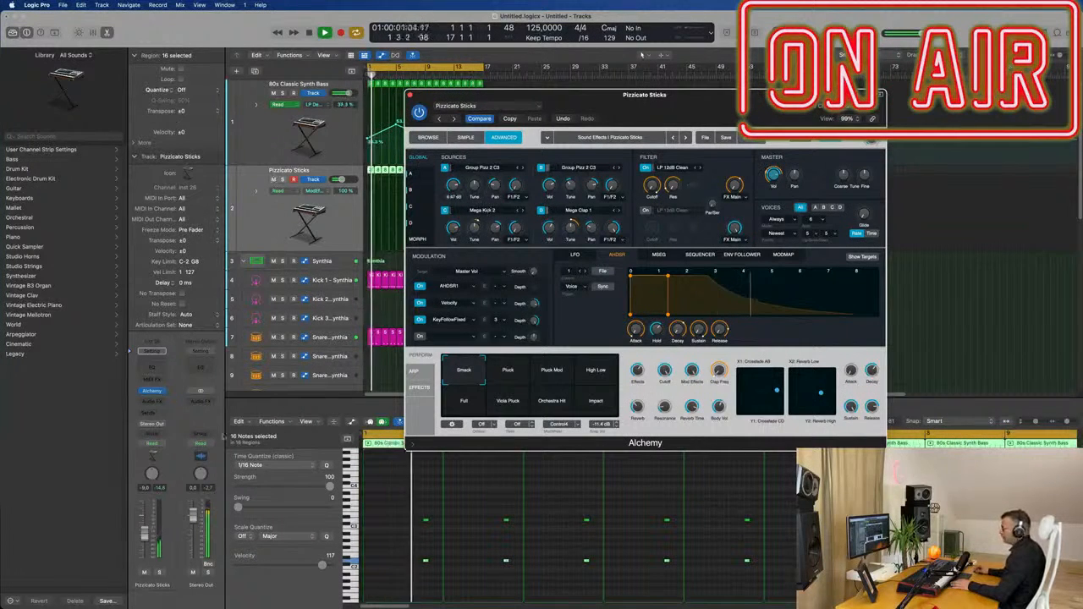
- With the Pizzicato Sticks track soloed, reset source C's volume and adjust source B's coarse tuning
left_click(160, 573)
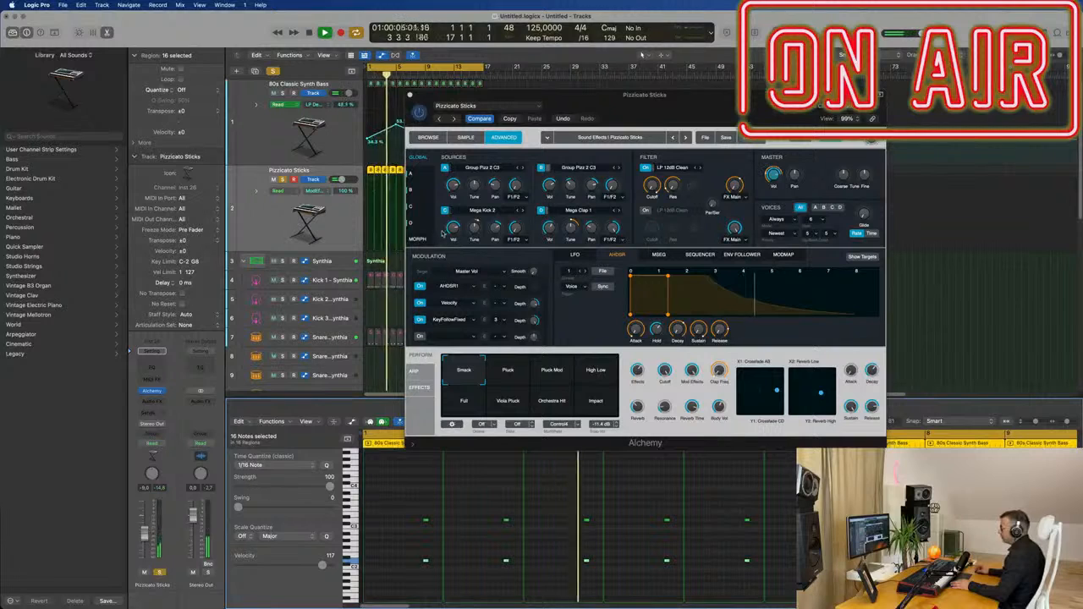
left_click(453, 227, "alt")
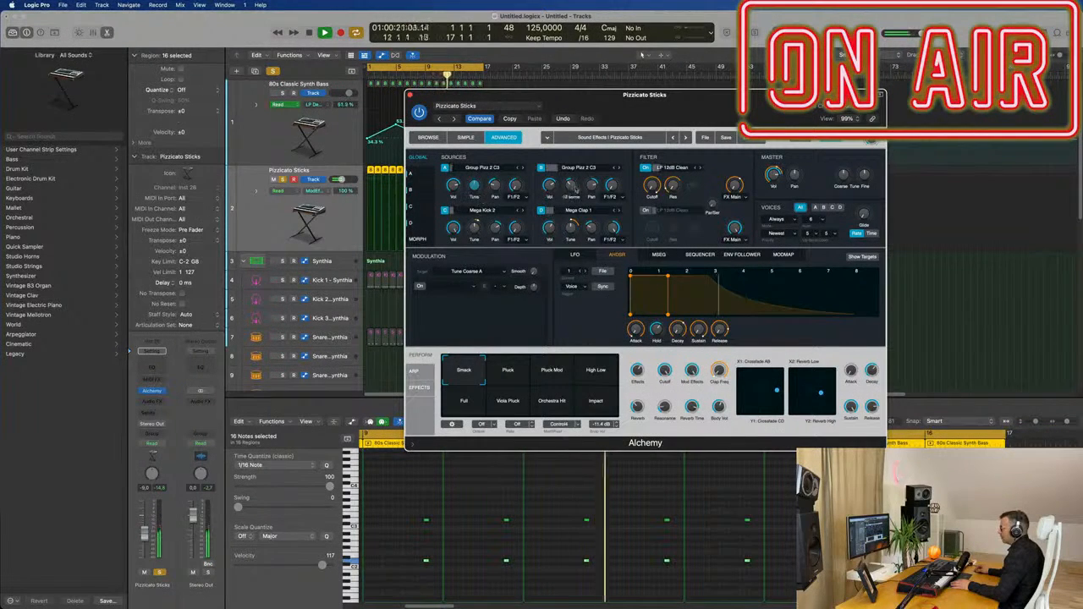
mouse_move(574, 188)
left_mouse_down()
mouse_move(575, 177)
mouse_move(576, 192)
left_mouse_up()
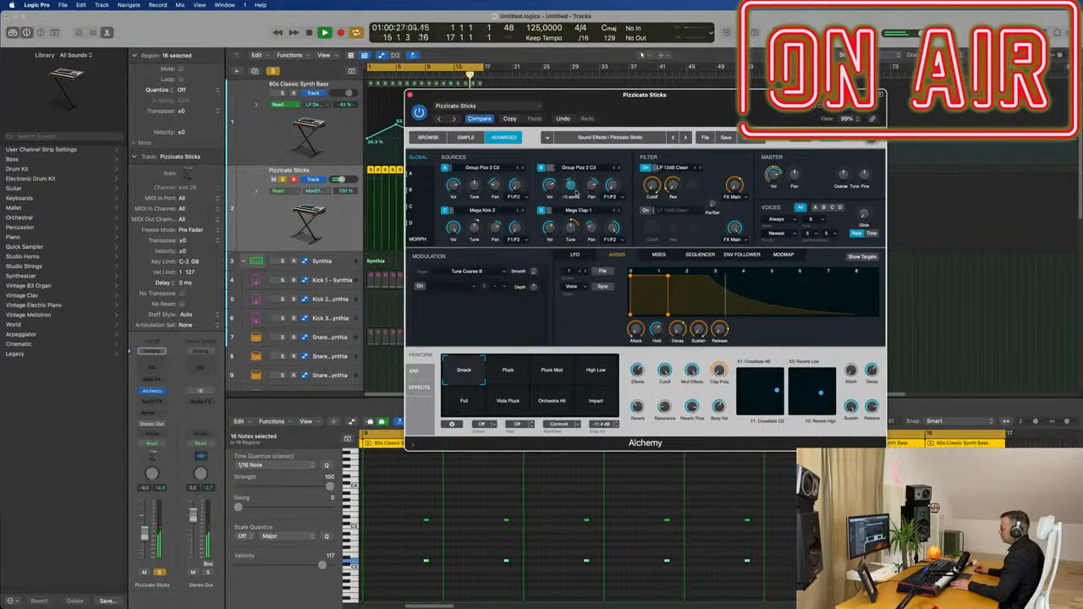
left_click_drag(720, 89, 756, 100)
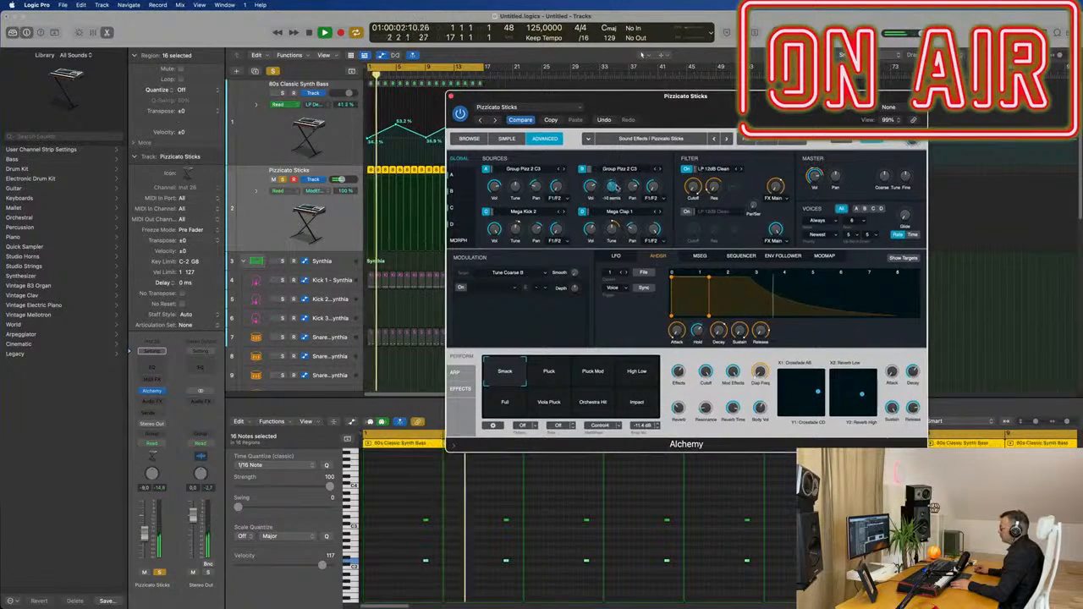
- Return to the synth's strings preset browser
left_click_drag(720, 108, 668, 106)
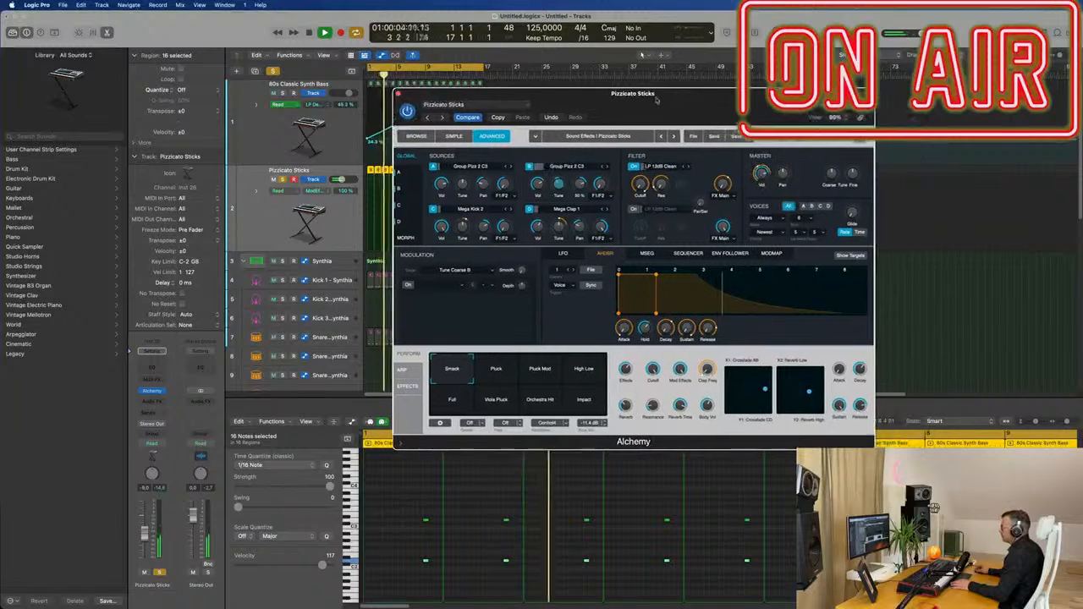
left_click(413, 137)
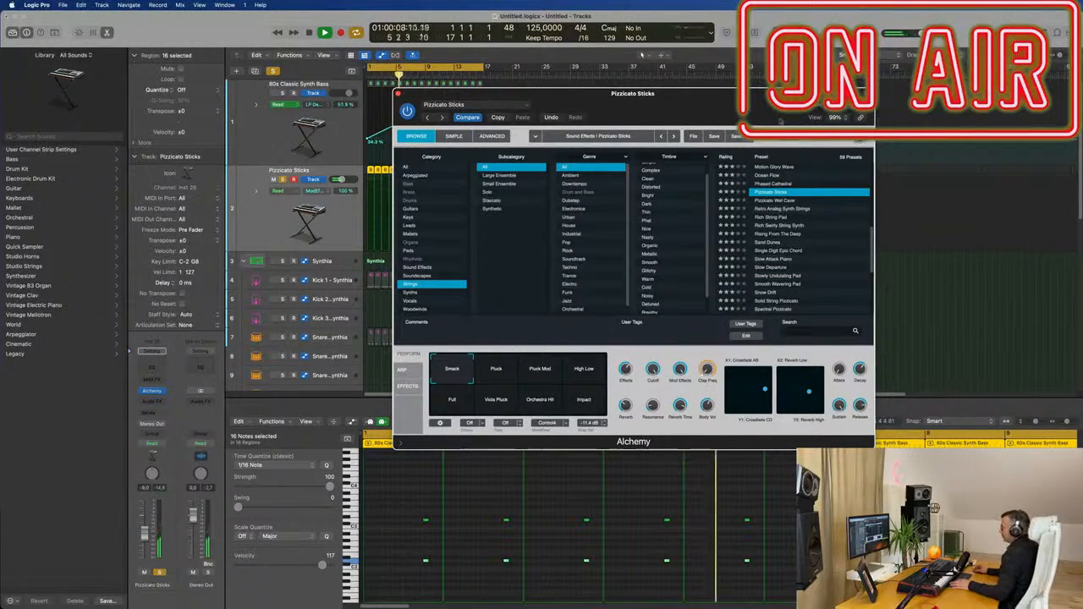
- In Alchemy's advanced view for Pizzicato Sticks, shorten the AHDSR envelope's hold and adjust its sustain and decay
left_click_drag(690, 95, 716, 88)
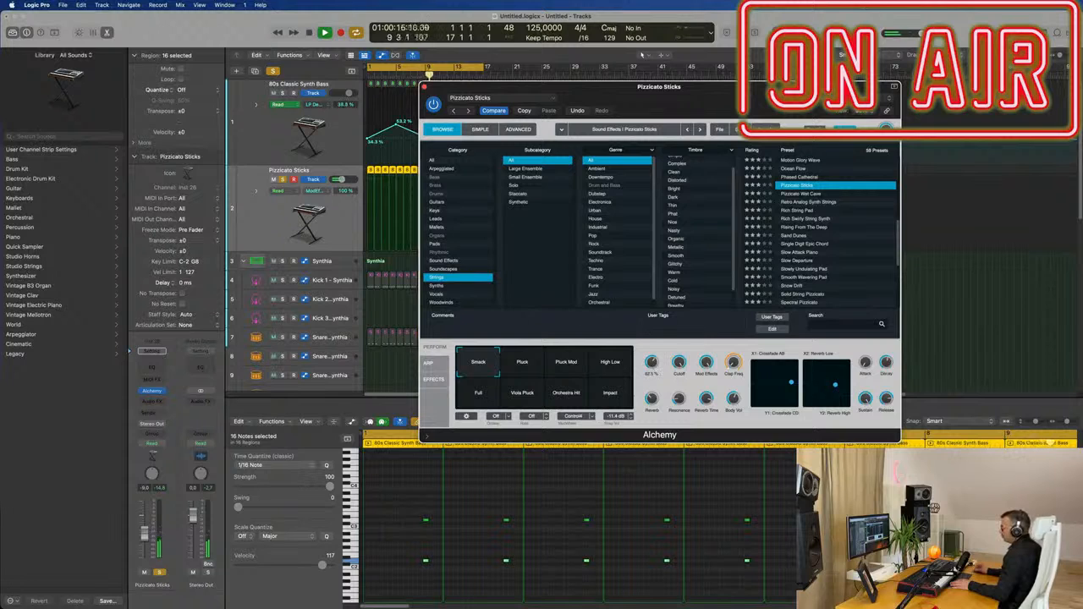
left_click(518, 128)
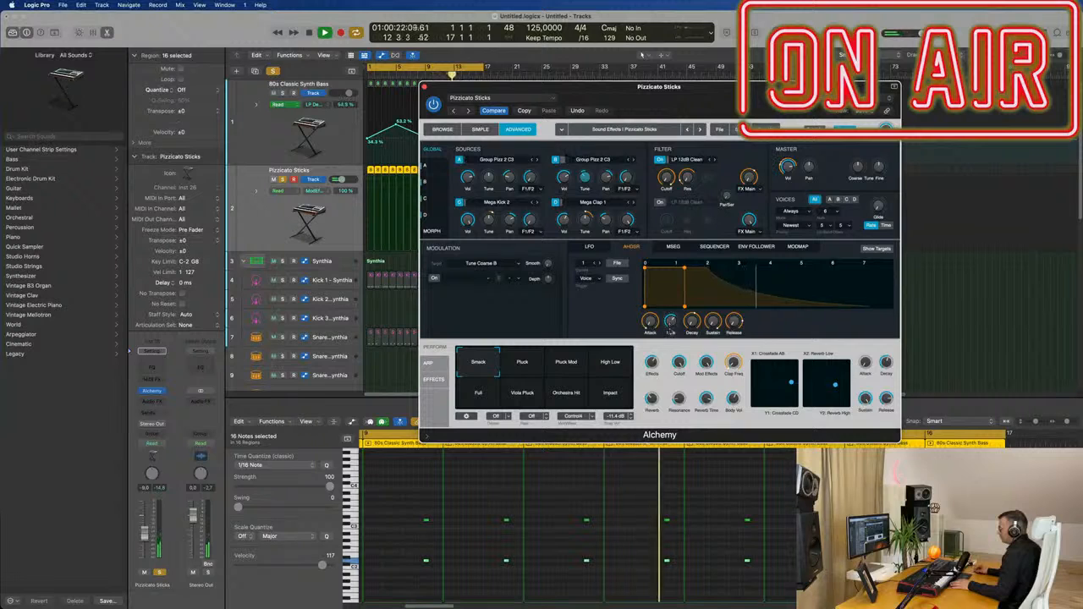
left_click_drag(670, 321, 671, 341)
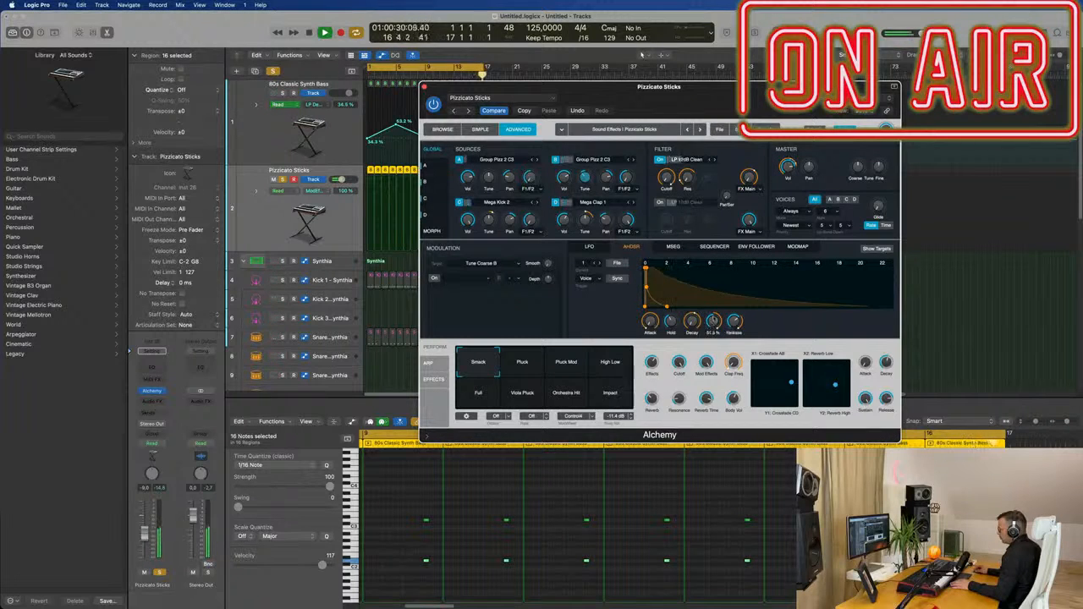
left_click_drag(713, 321, 698, 295)
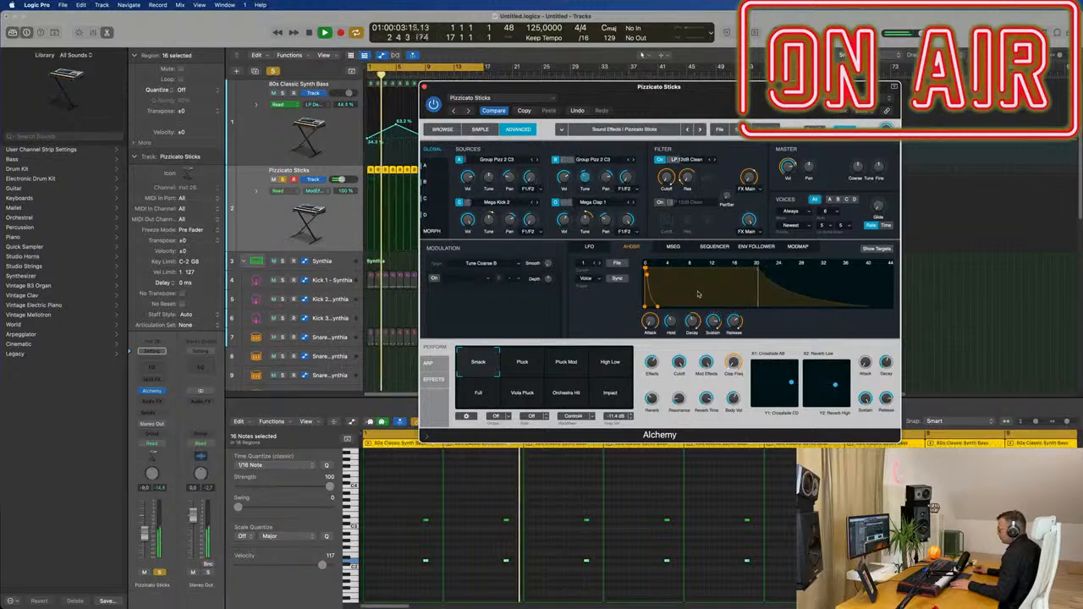
left_click_drag(693, 322, 735, 309)
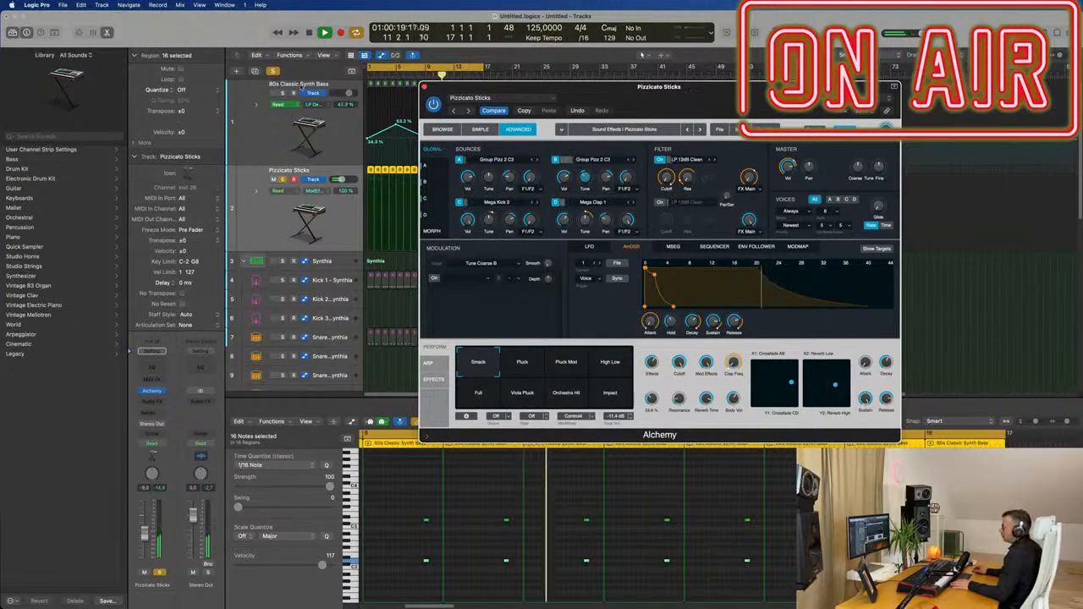
- Turn off solo so all tracks are heard and close the Pizzicato Sticks instrument window
left_click(273, 71)
left_click_drag(421, 86, 453, 105)
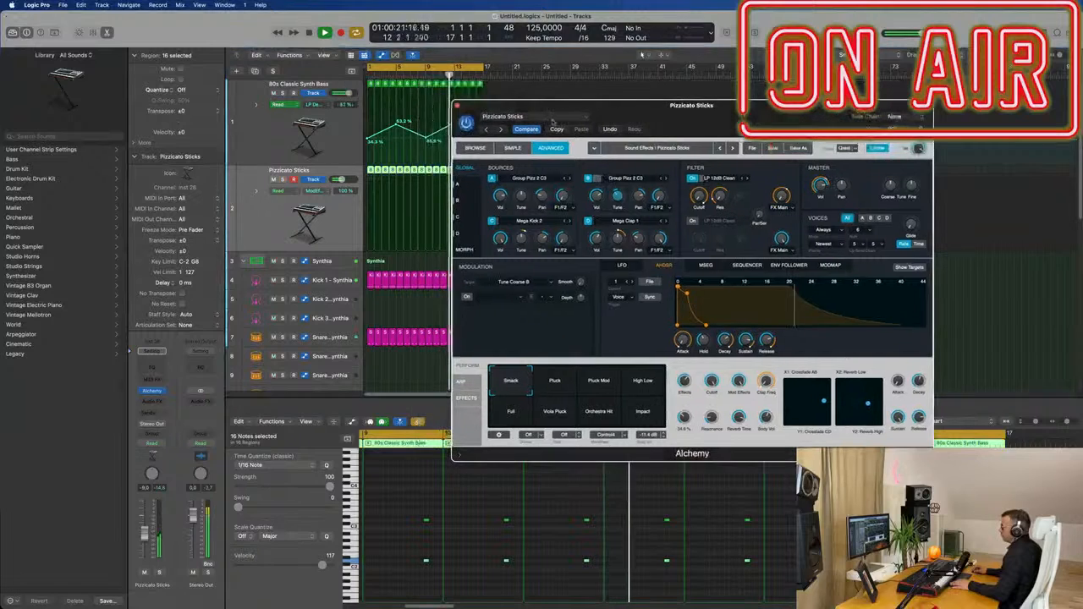
key("Return")
left_click(456, 105)
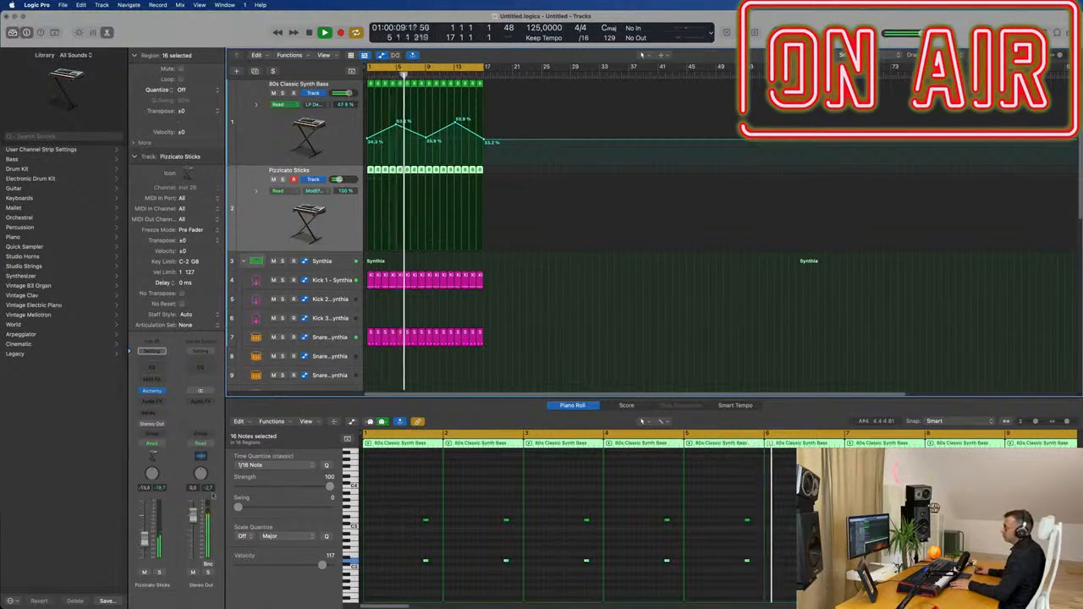
- Create a new software instrument track using the stereo Retro Synth plug-in
left_click(239, 72)
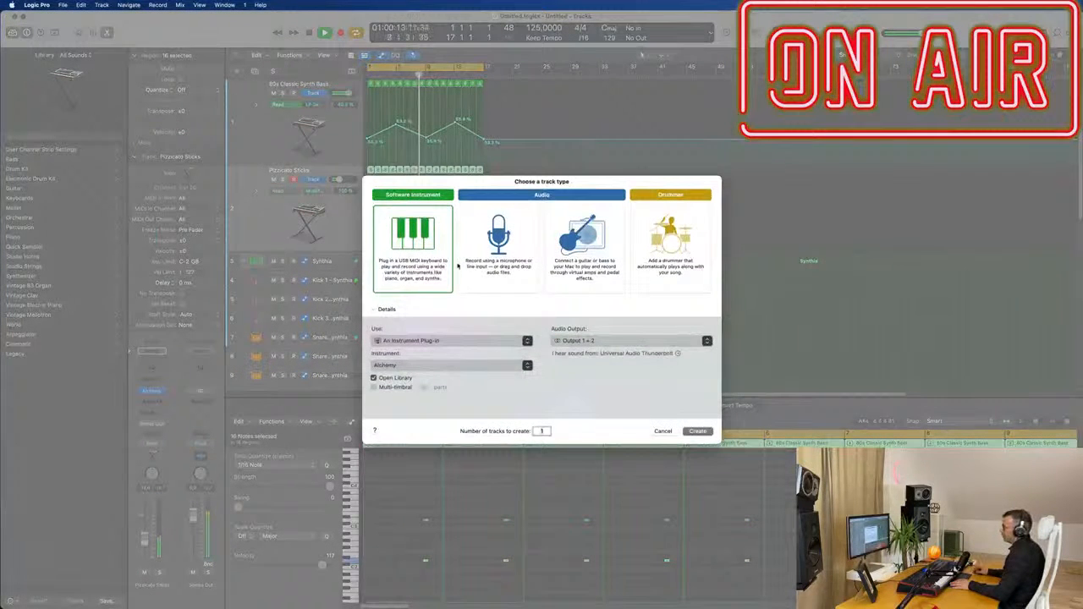
left_click(450, 342)
left_click(451, 342)
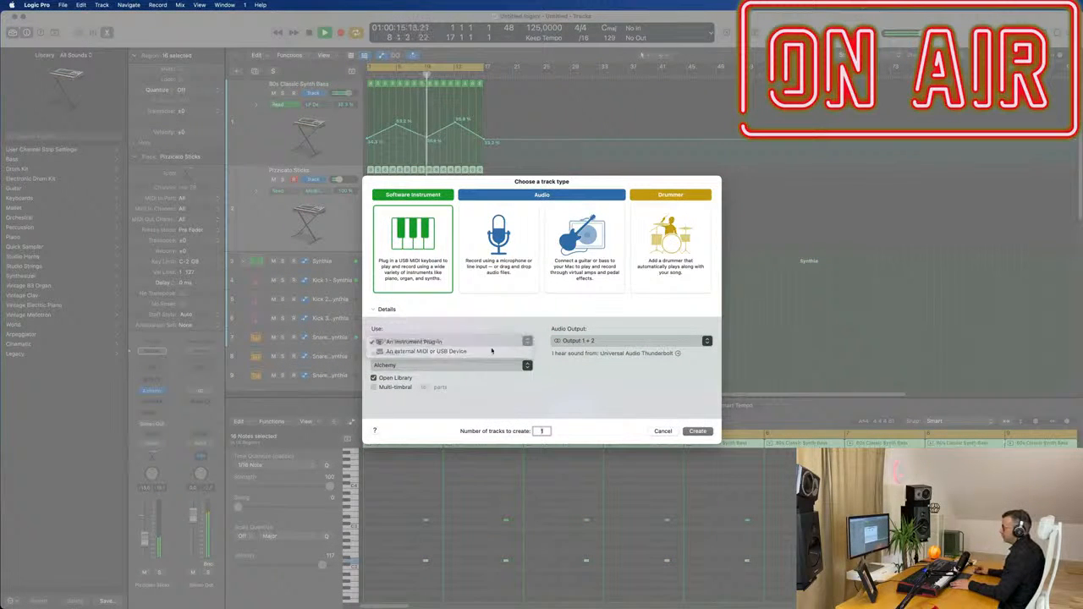
left_click(448, 365)
mouse_move(439, 497)
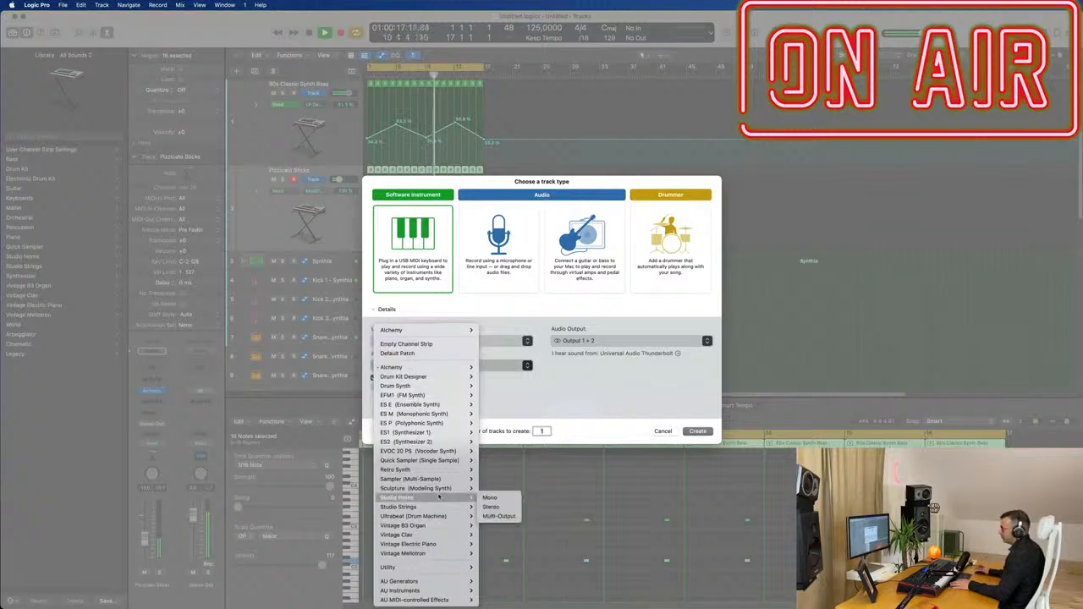
mouse_move(425, 472)
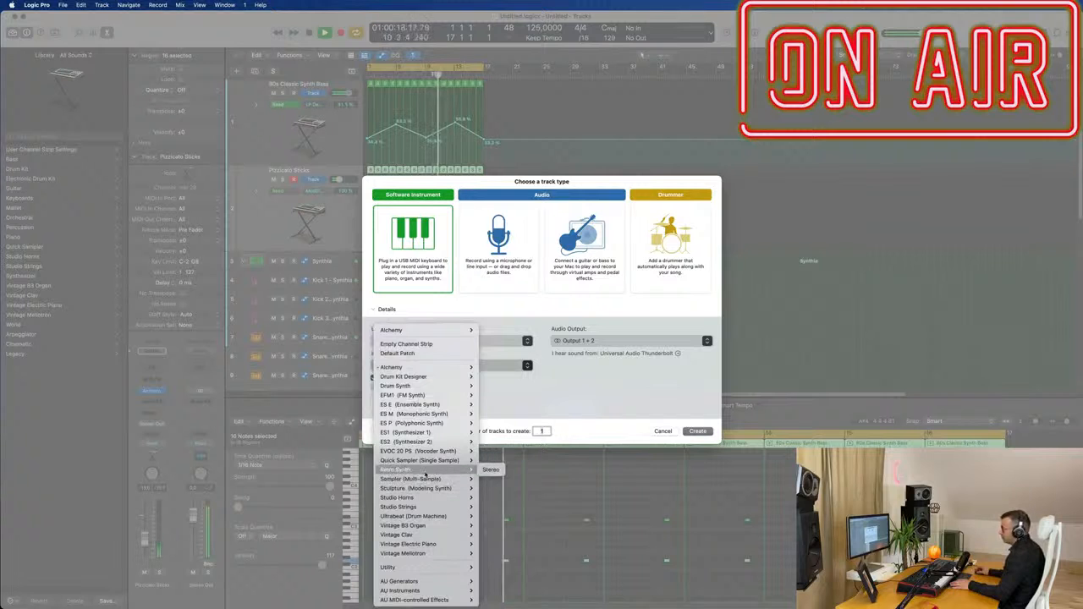
left_click(491, 470)
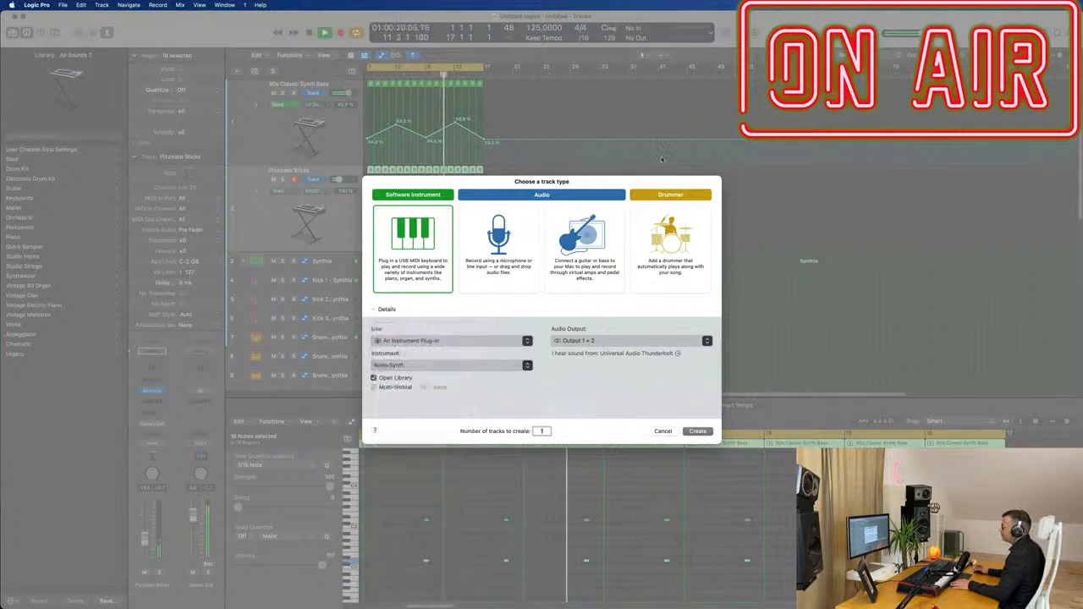
left_click(697, 432)
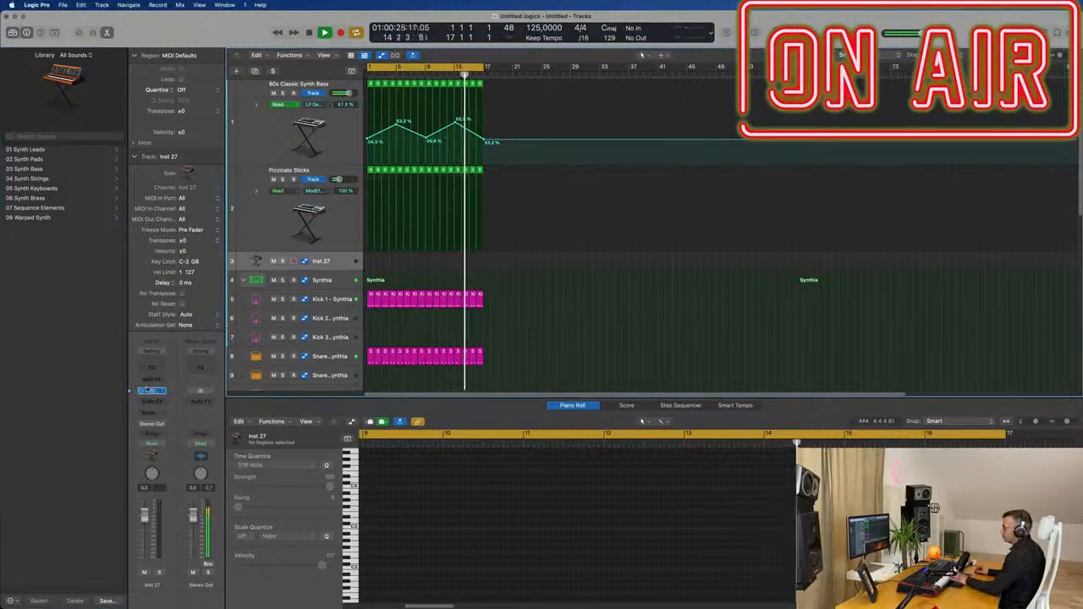
- Open Retro Synth on the new track and shape its sound by shifting the oscillator mix toward Osc 2, lowering the filter cutoff and adjusting the LFO
left_click(151, 390)
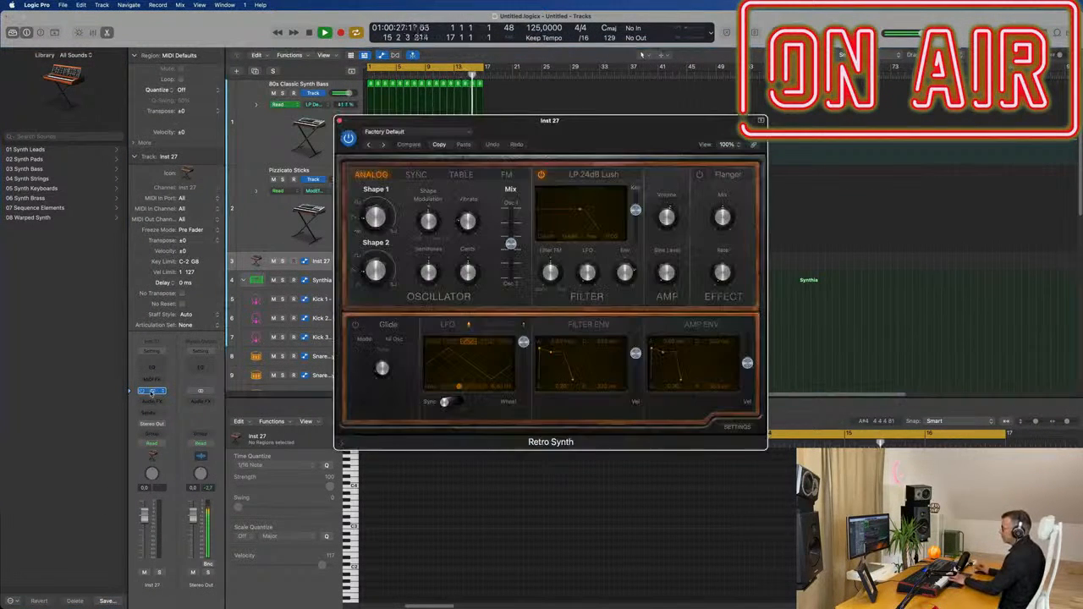
left_click_drag(600, 138, 569, 206)
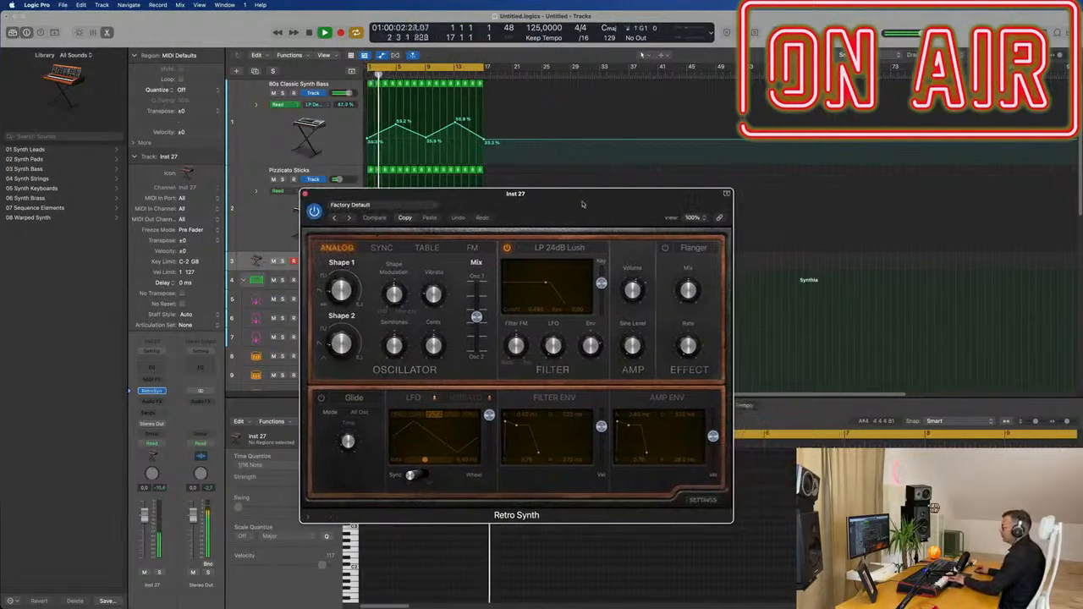
left_click(412, 205)
left_click(566, 201)
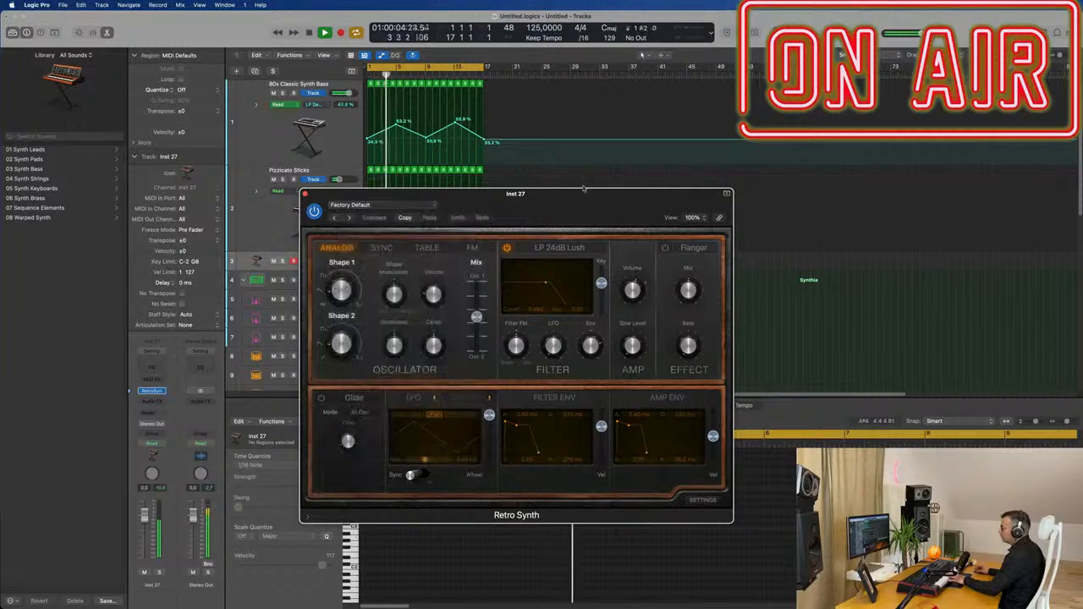
left_click(341, 291)
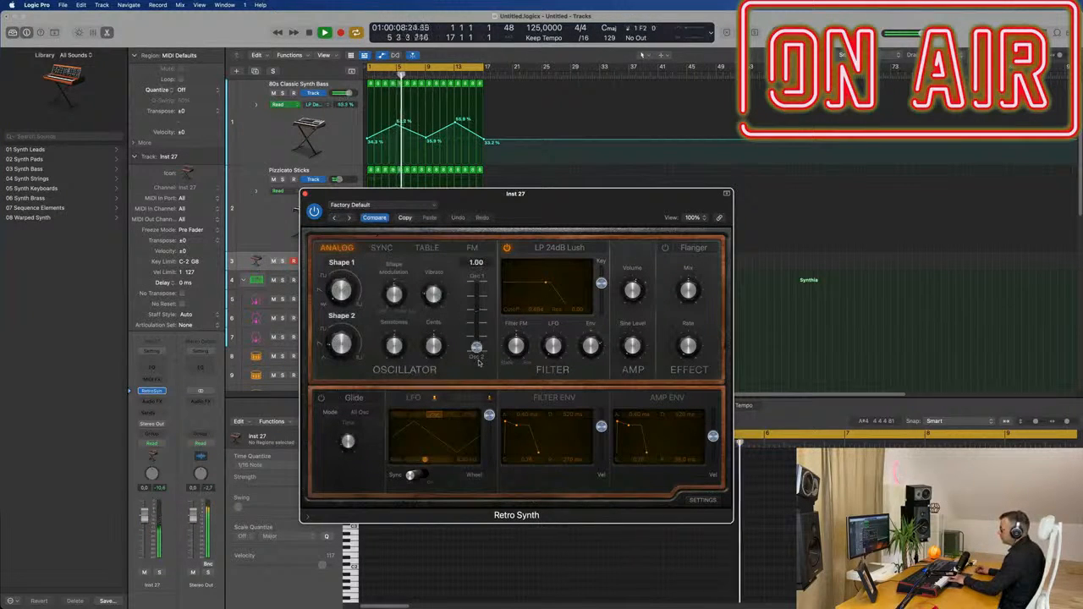
left_click_drag(471, 320, 477, 335)
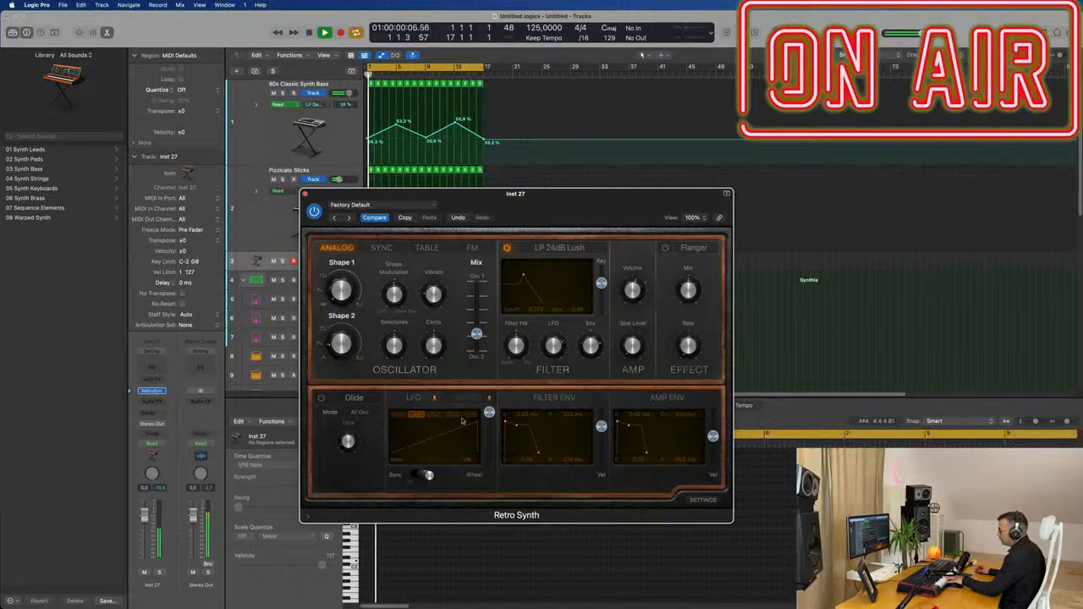
left_click_drag(489, 413, 489, 462)
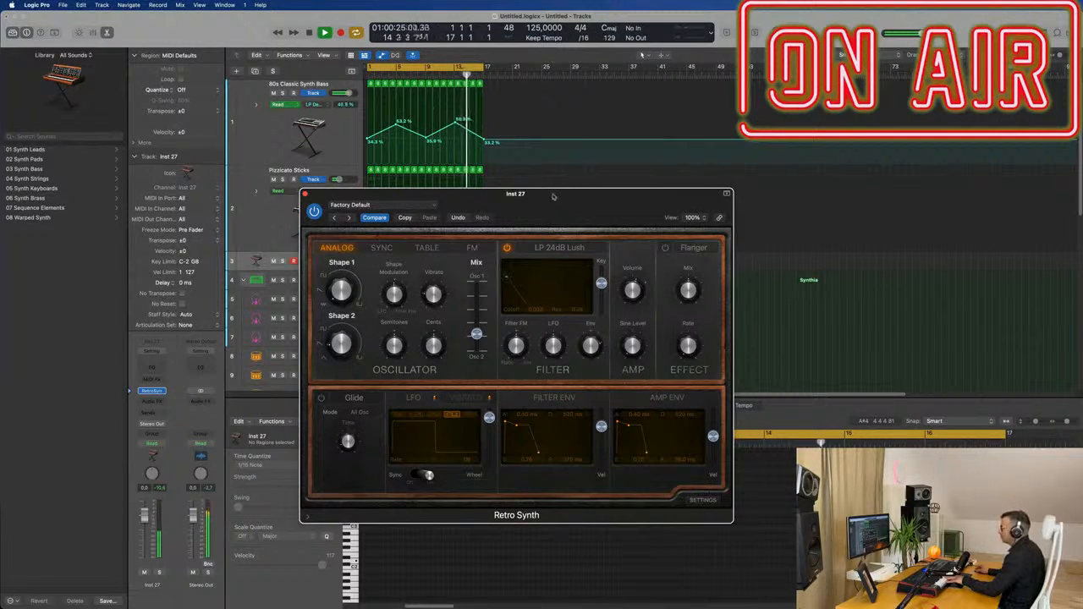
- Record a long sustained note on the Inst 27 track from bar 1, keeping the synth window clear of the track area
left_click_drag(554, 197, 896, 182)
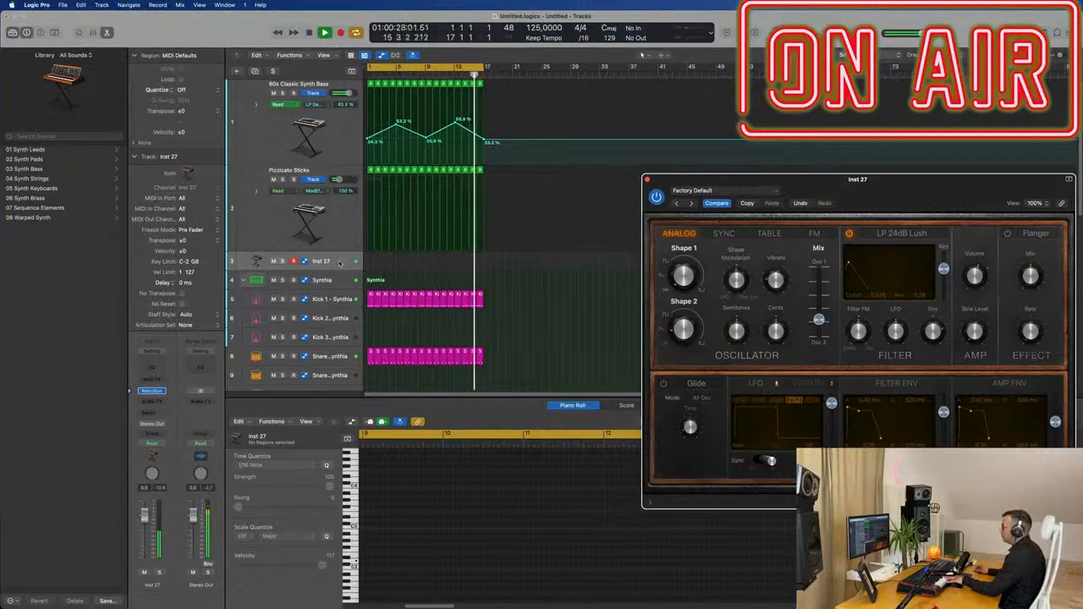
left_click(341, 263)
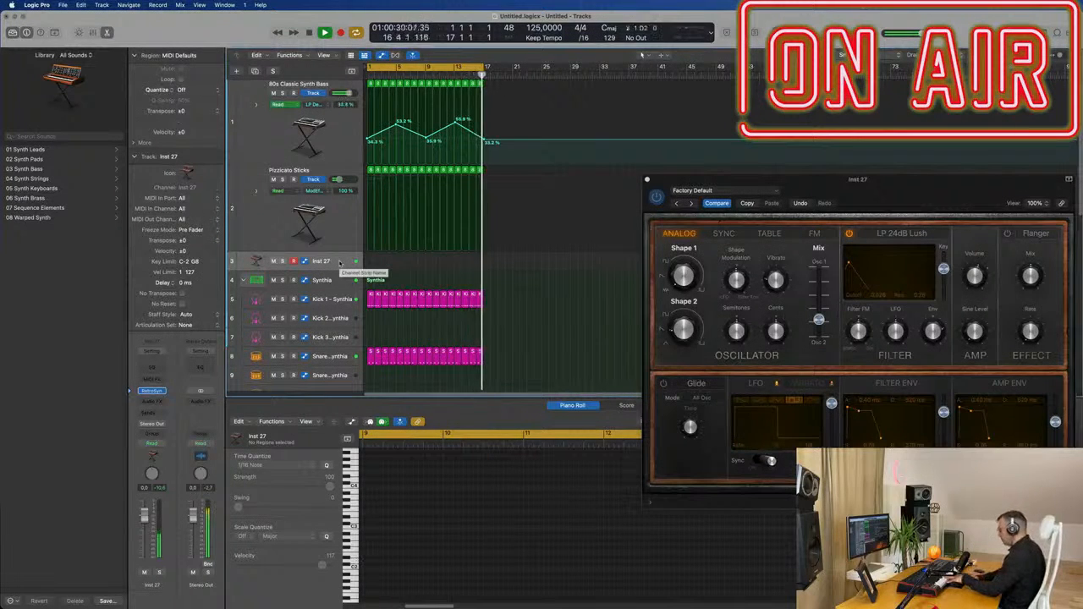
key("r")
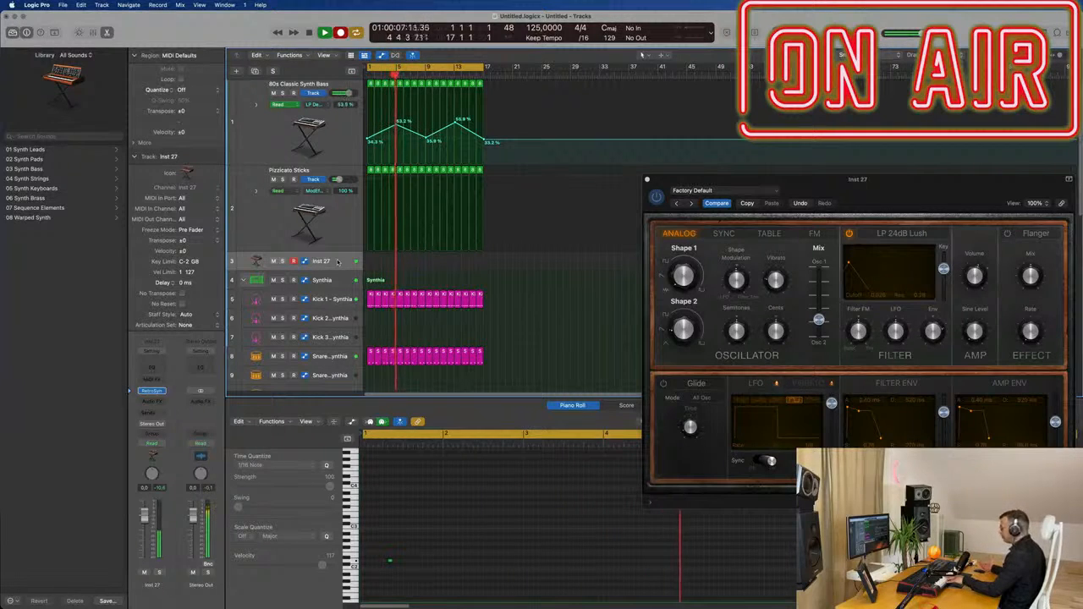
key("space")
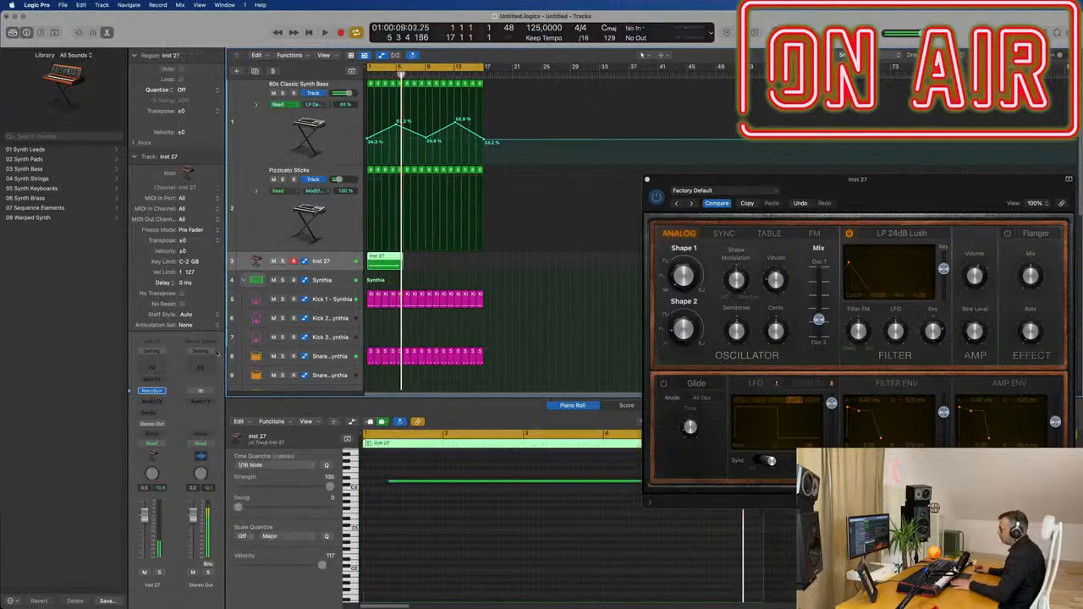
- Align the recorded note with the start of bar 1 and trim both the note and its region to end at bar 5
left_click_drag(457, 484, 431, 486)
key("super+Left")
key("super+Left")
key("super+Left")
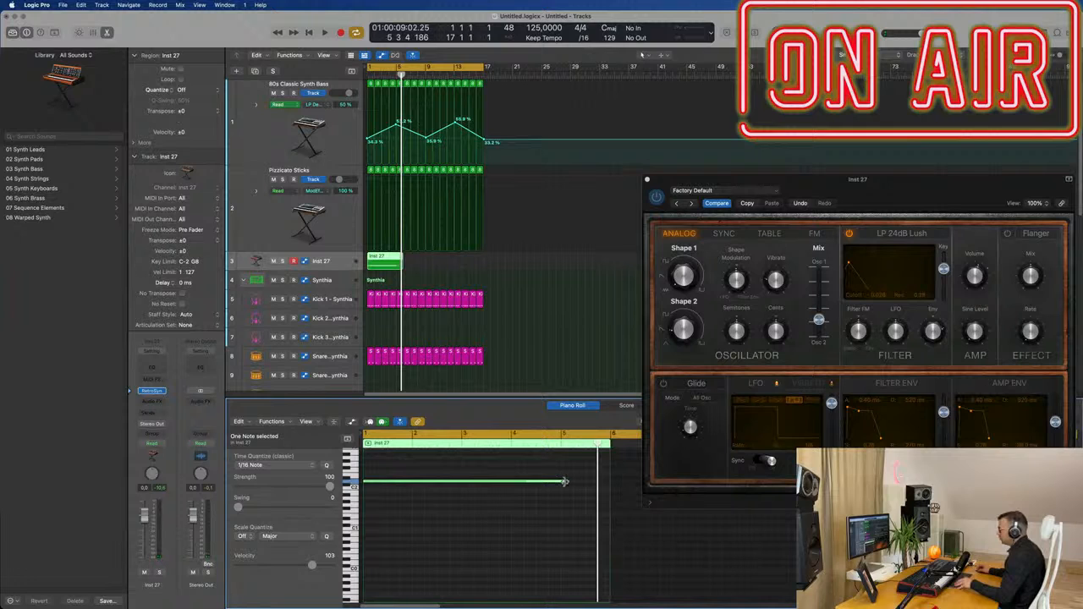
left_click_drag(565, 482, 559, 482)
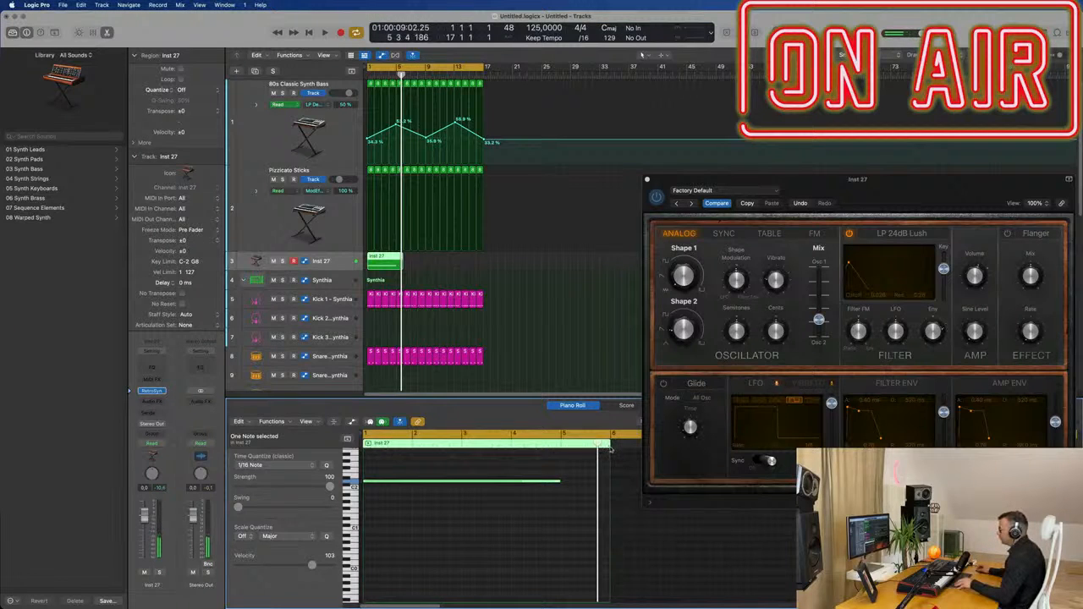
left_click(610, 454)
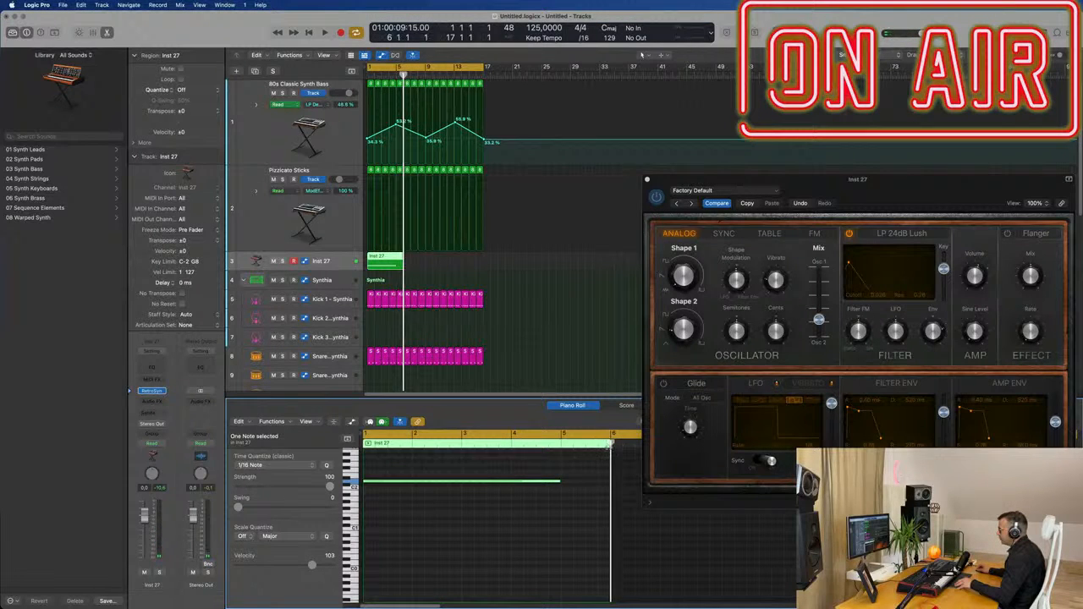
left_click_drag(610, 454, 559, 461)
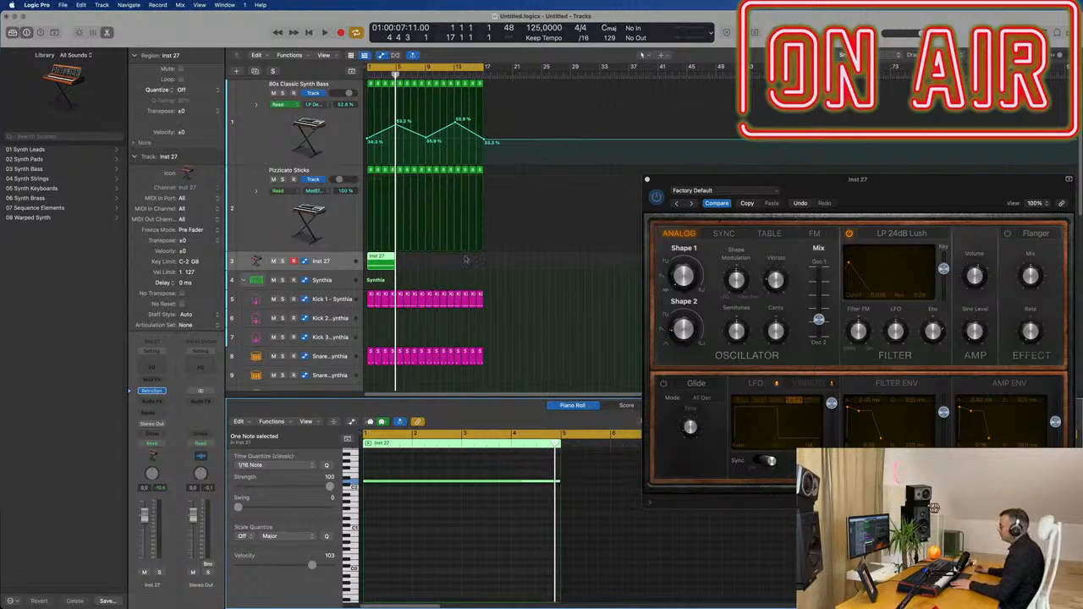
- Add a Channel EQ to the Inst 27 track during playback and enable a 12 dB/Oct low cut at 162 Hz
key("space")
left_click_drag(834, 182, 691, 166)
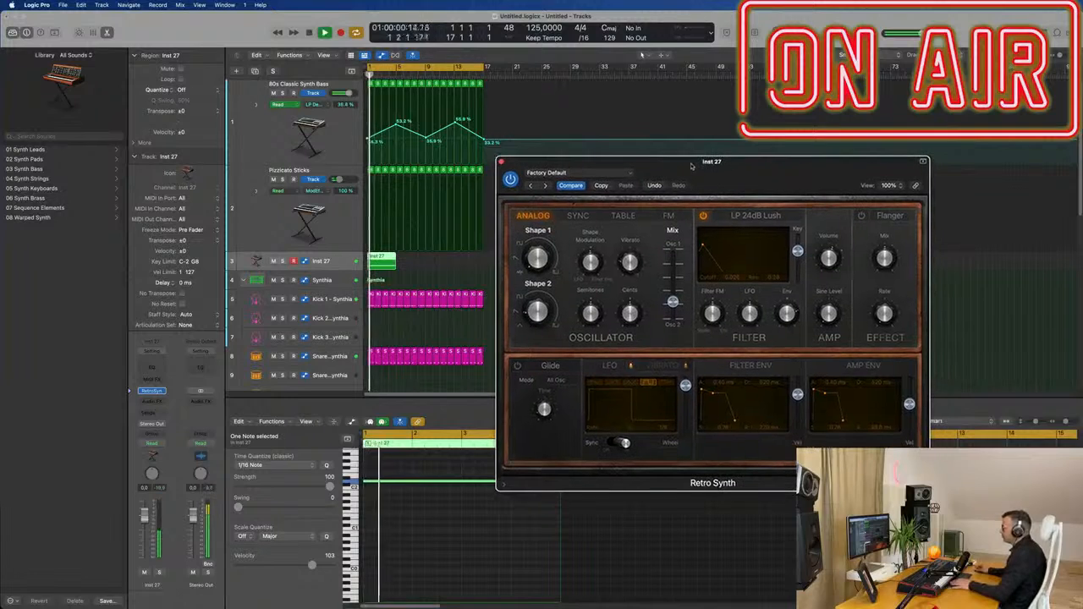
left_click(152, 368)
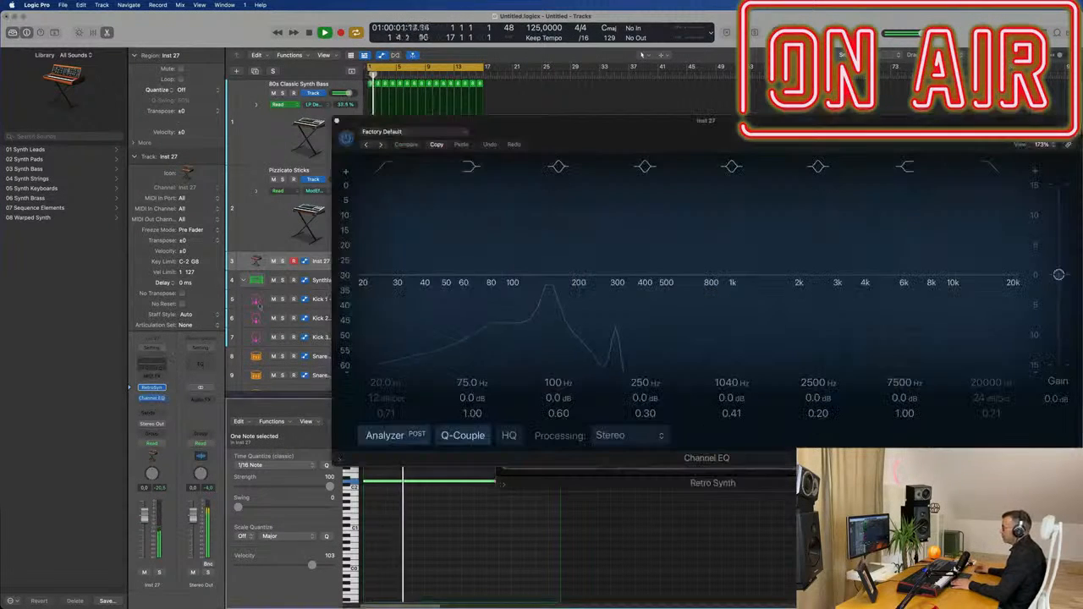
left_click(383, 167)
left_click_drag(386, 264, 556, 276)
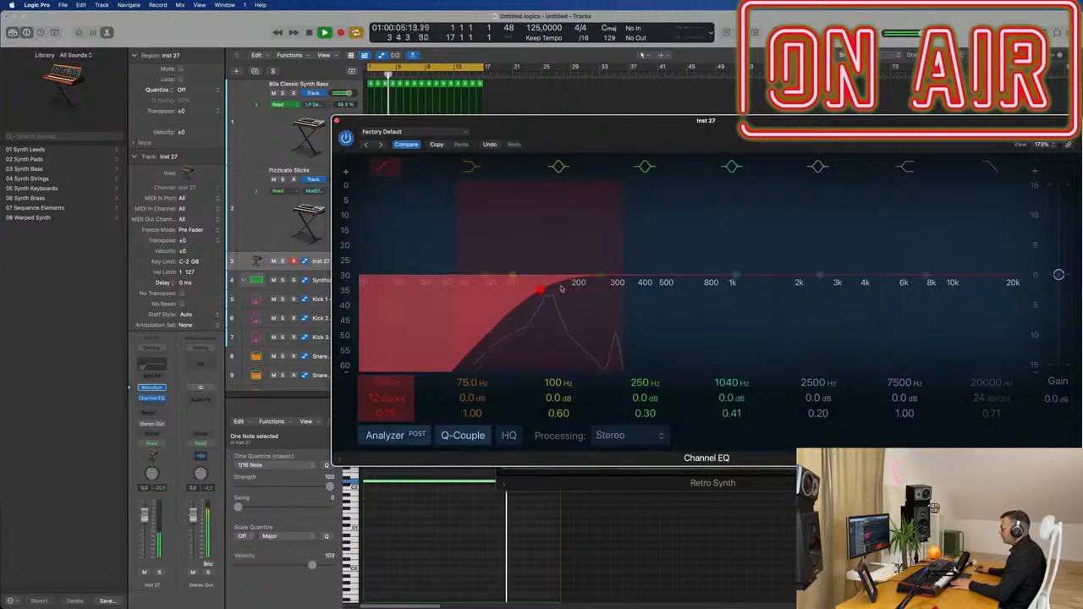
left_click_drag(536, 292, 559, 290)
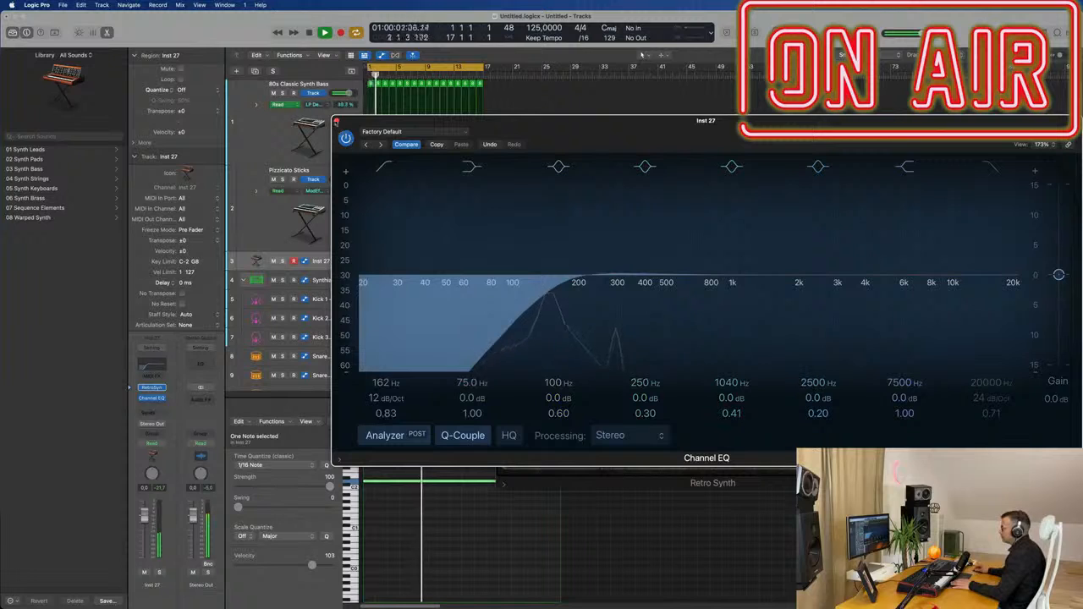
left_click(336, 121)
- Repeat the four-bar Inst 27 region until it fills the track up to bar 17
left_click_drag(426, 254, 363, 267)
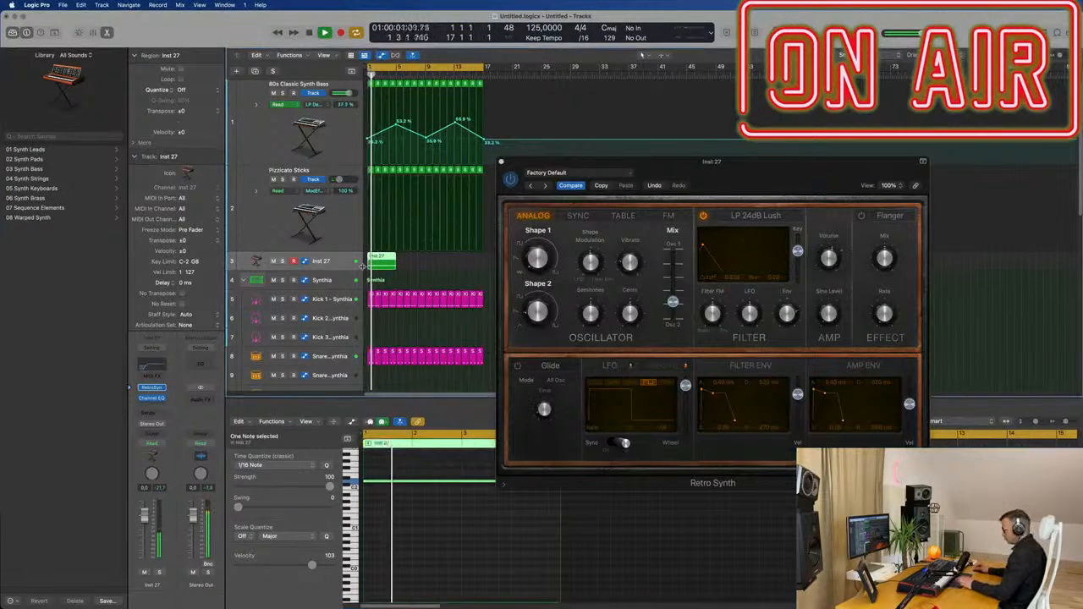
key("Delete")
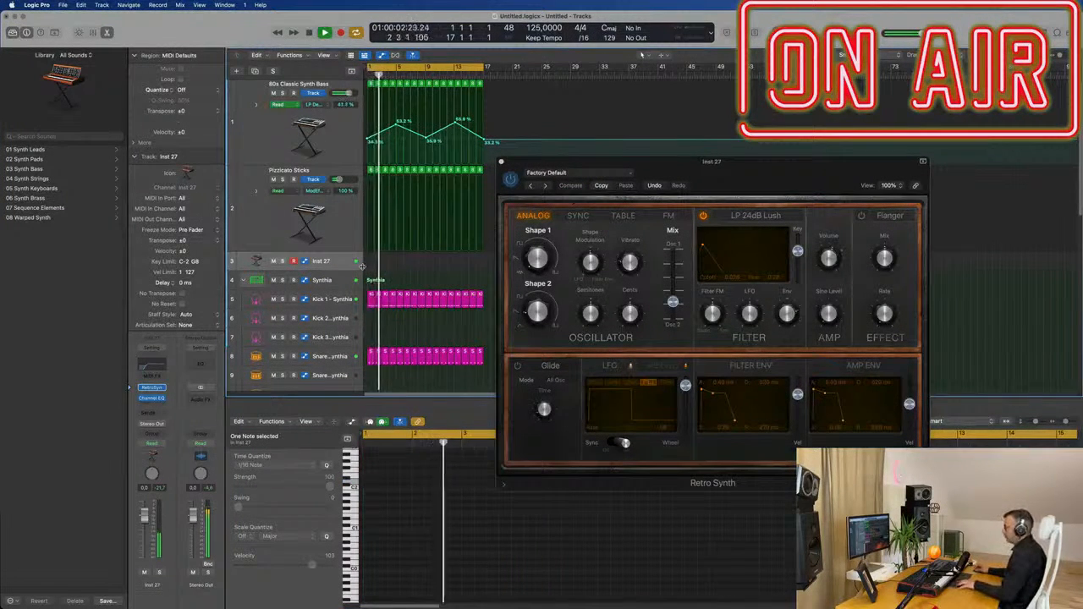
key("super+z")
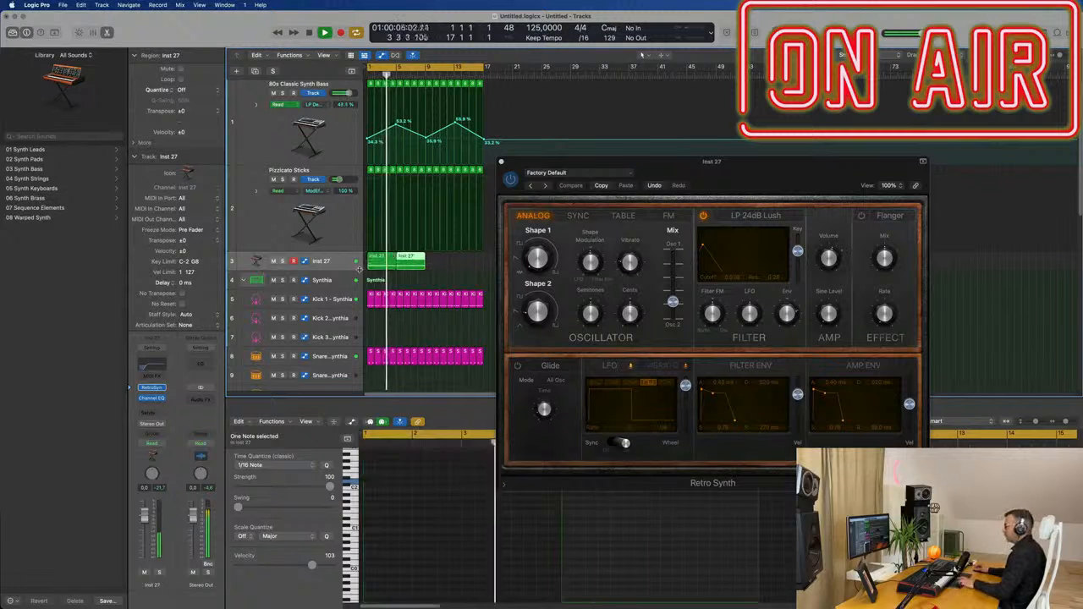
key("super+r")
key("super+r")
left_click_drag(687, 171, 659, 168)
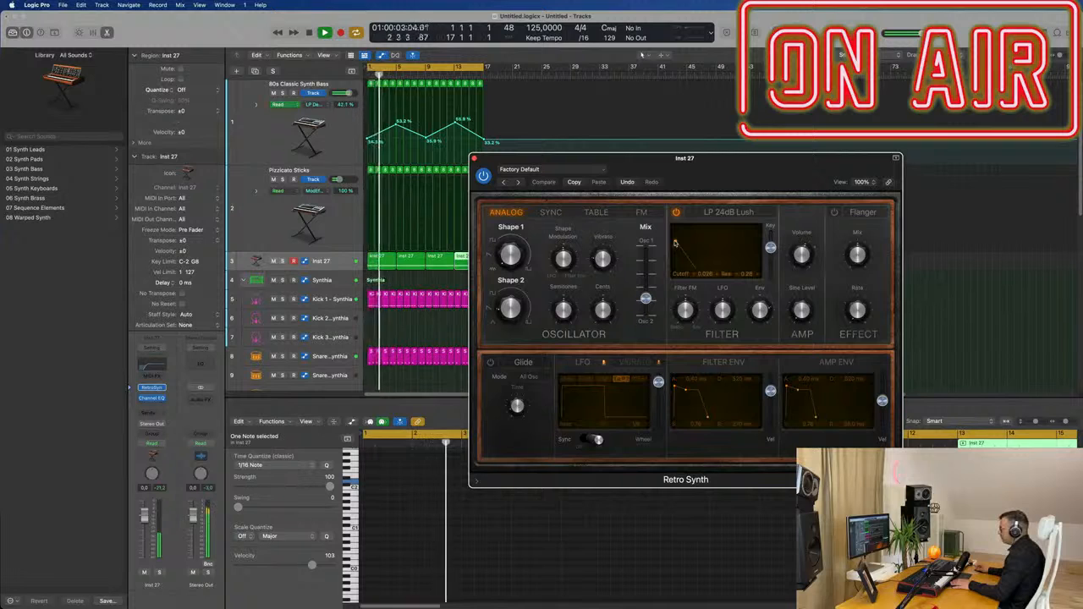
- Set the Inst 27 track's automation mode to Touch and record Retro Synth filter cutoff movements during playback
left_click_drag(676, 243, 676, 243)
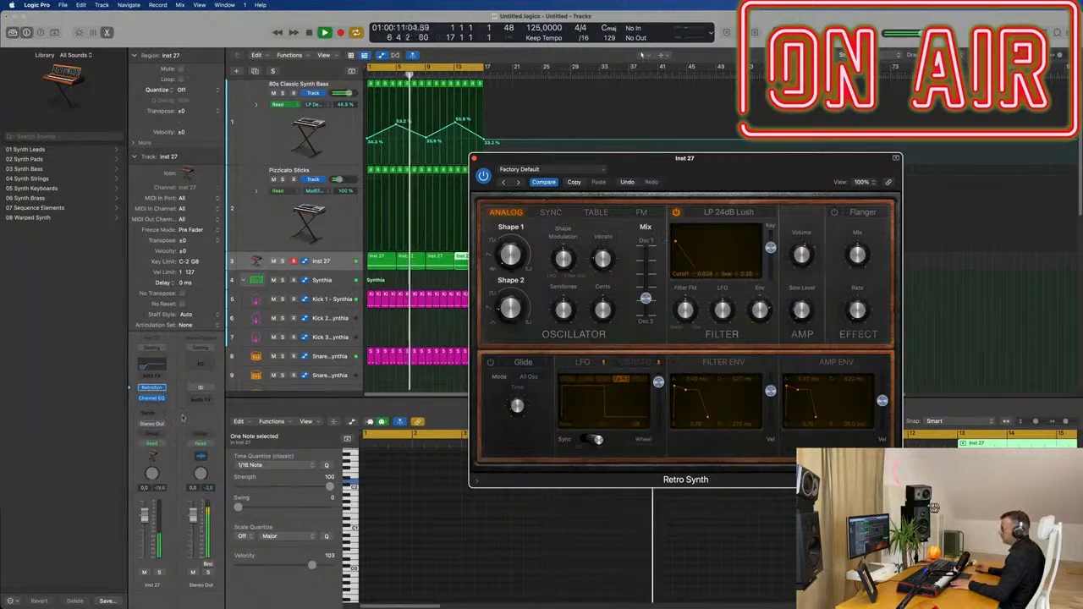
left_click(152, 442)
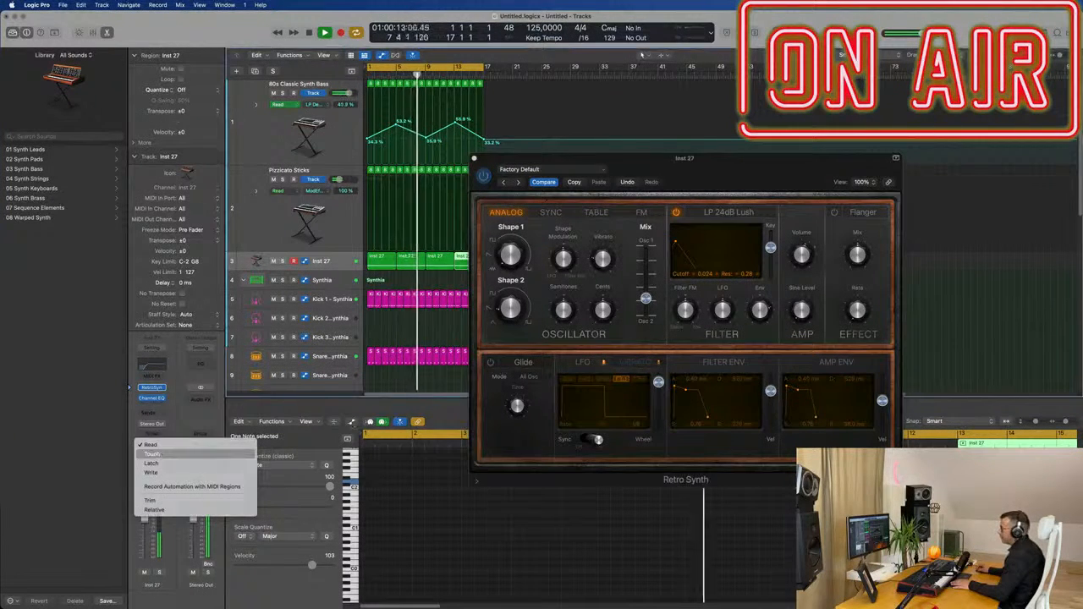
left_click(152, 454)
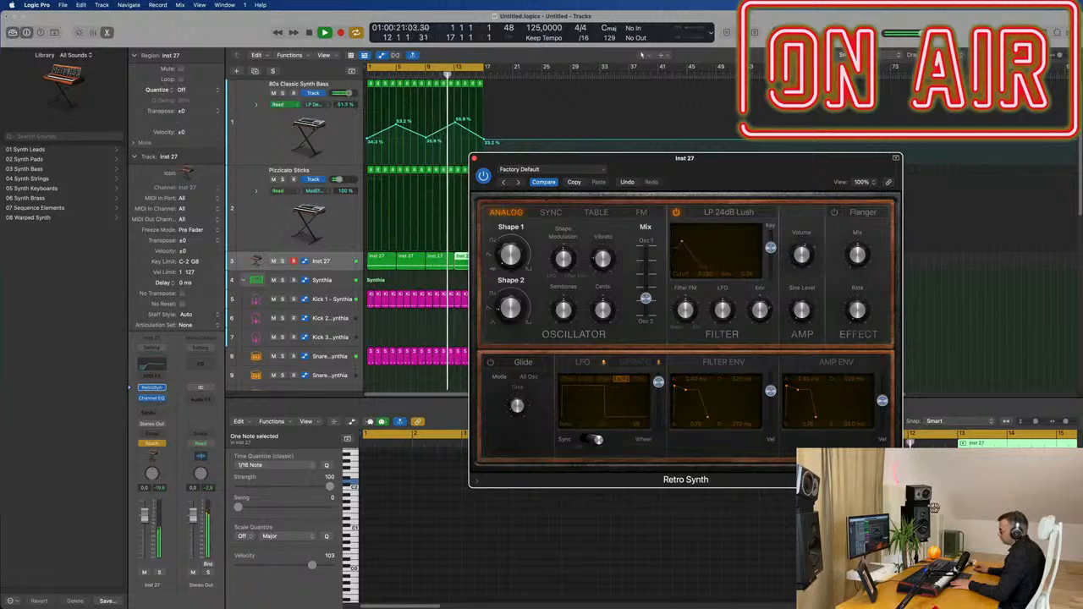
left_click(474, 159)
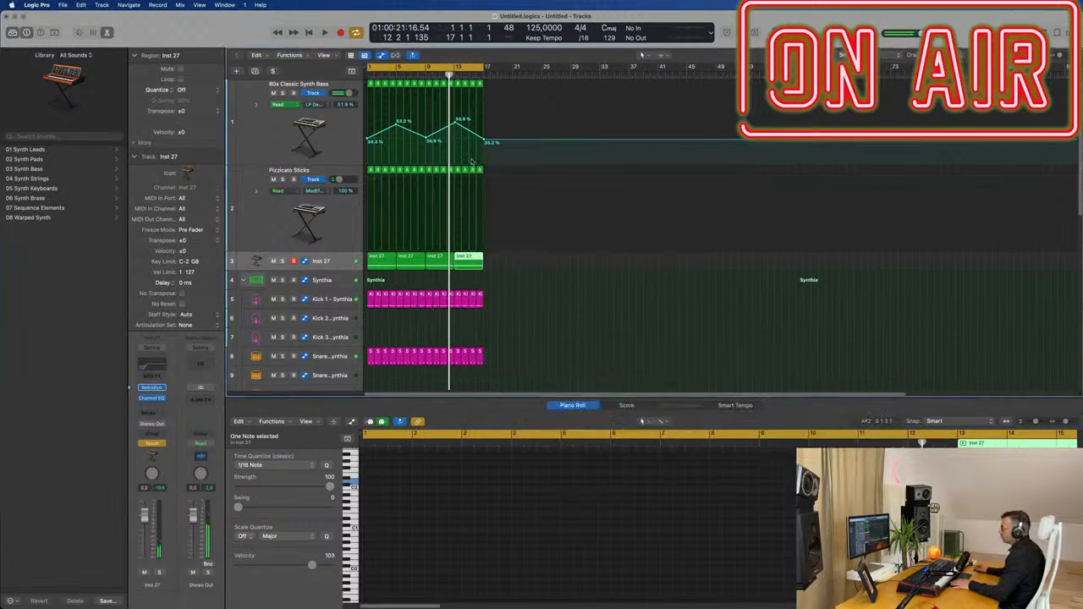
- Enlarge the Inst 27 track to expose its Cutoff automation lane and return the automation mode to Read
left_click_drag(338, 270, 333, 327)
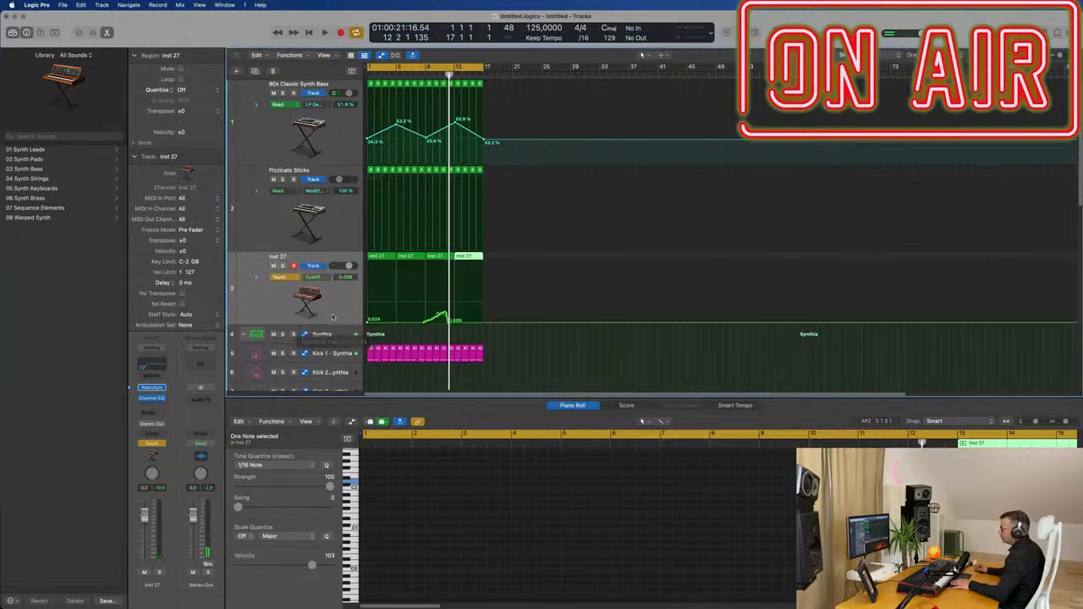
key("space")
key("space")
left_click(283, 277)
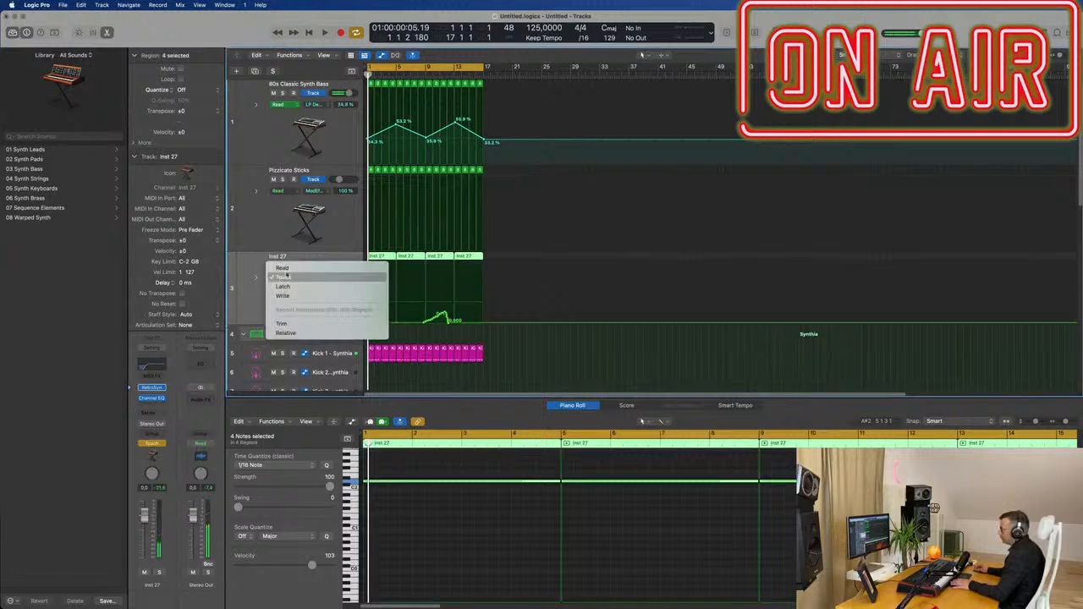
left_click(282, 268)
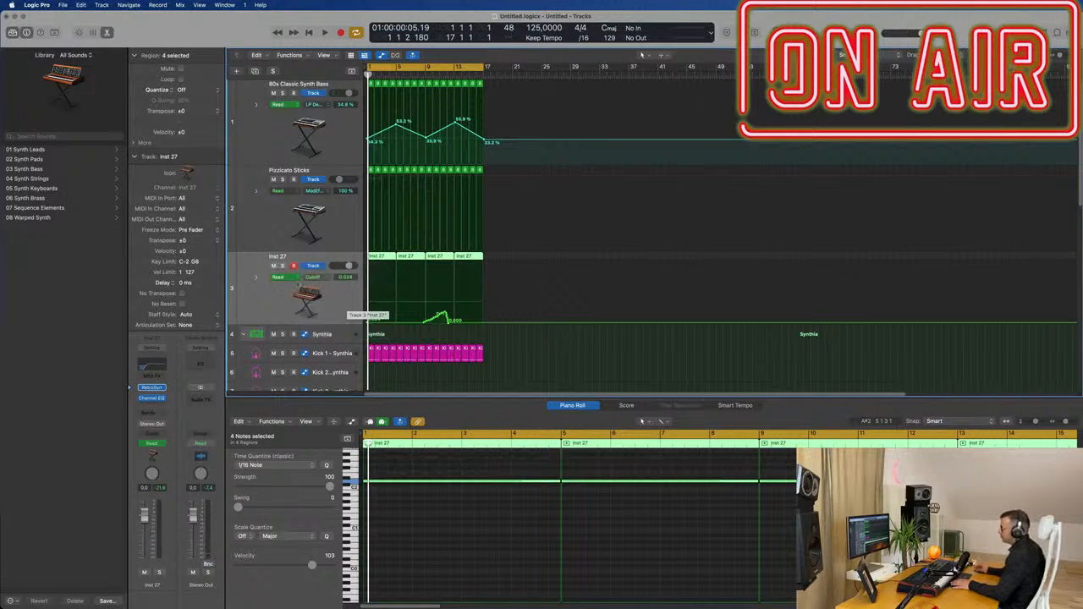
- Clear the recorded Cutoff curve on Inst 27 and add a peak of about 0.168 shortly before bar 9
left_click_drag(450, 323, 354, 325)
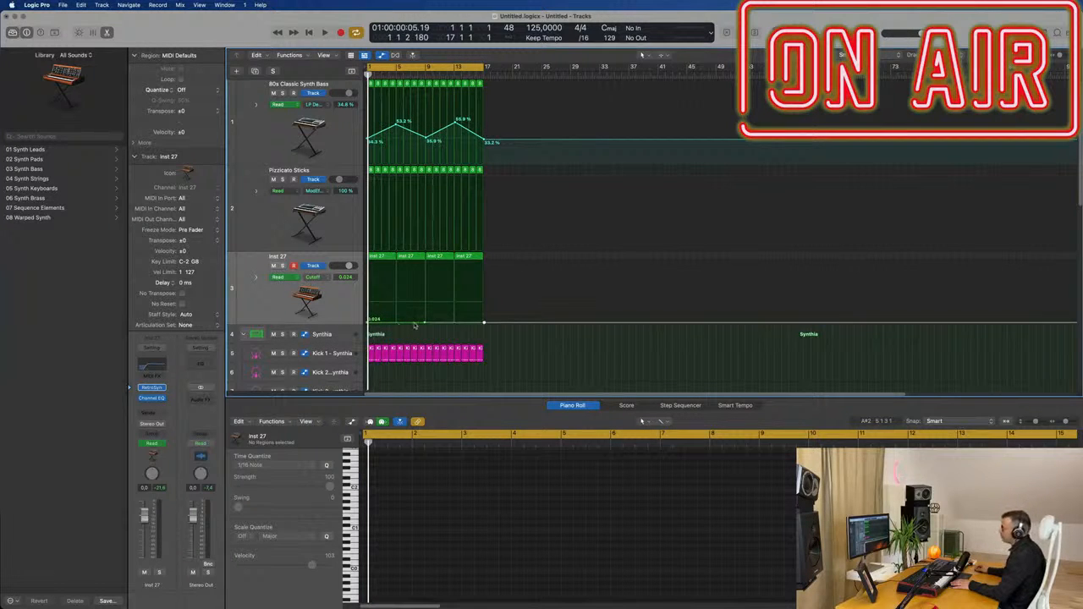
left_click_drag(415, 323, 418, 311)
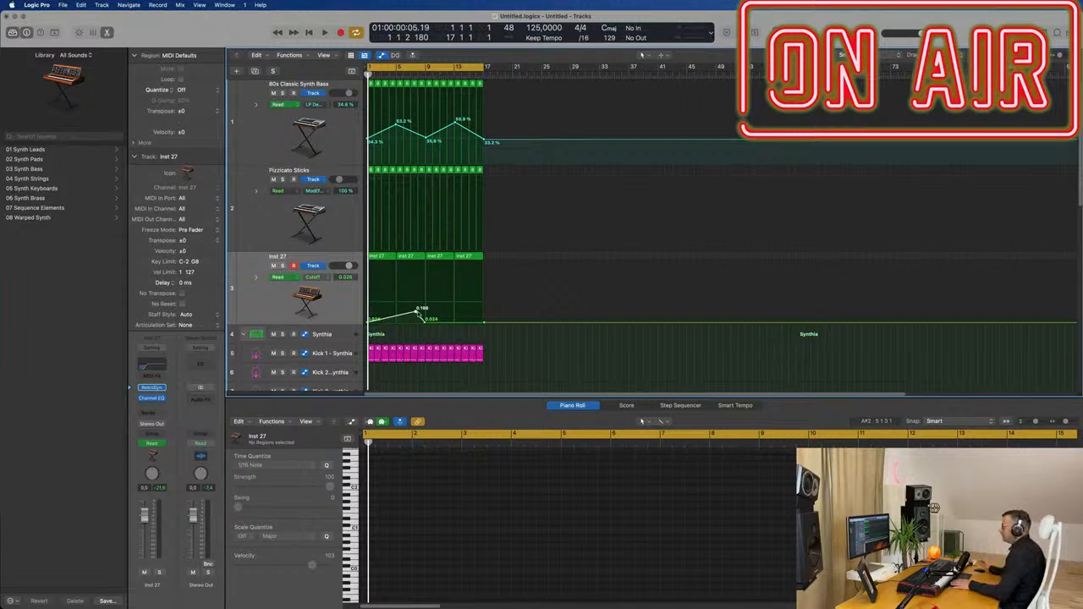
key("space")
key("space")
key("space")
left_click(430, 316)
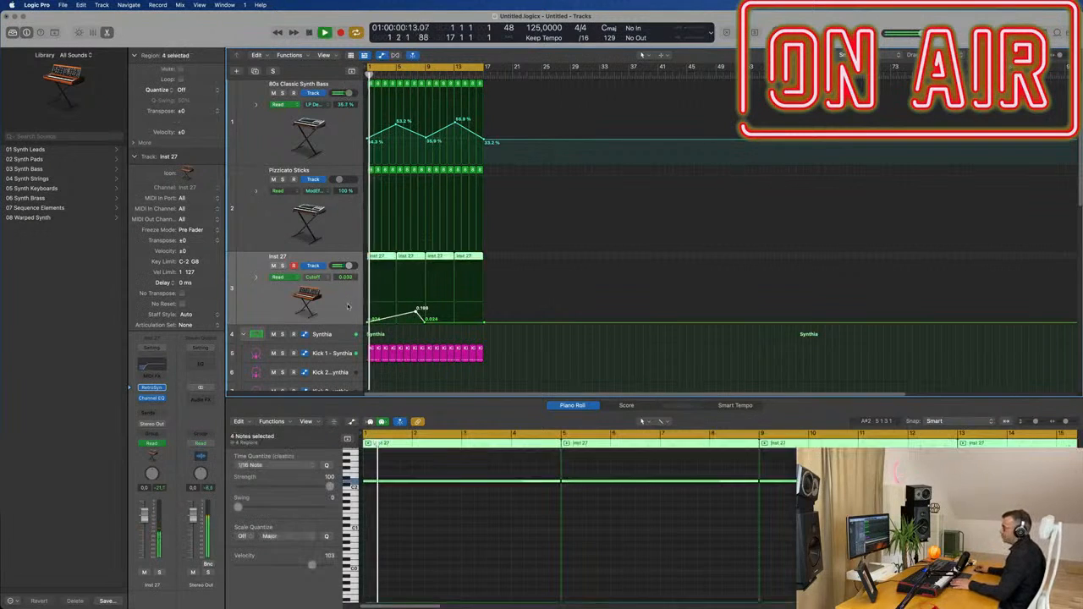
- Reshape Inst 27's Cutoff automation to rise from bar 1 to a 0.212 peak at bar 9 and fall to 0.024 at bar 17
key("super+Right")
key("super+Right")
key("super+Right")
left_click(447, 322)
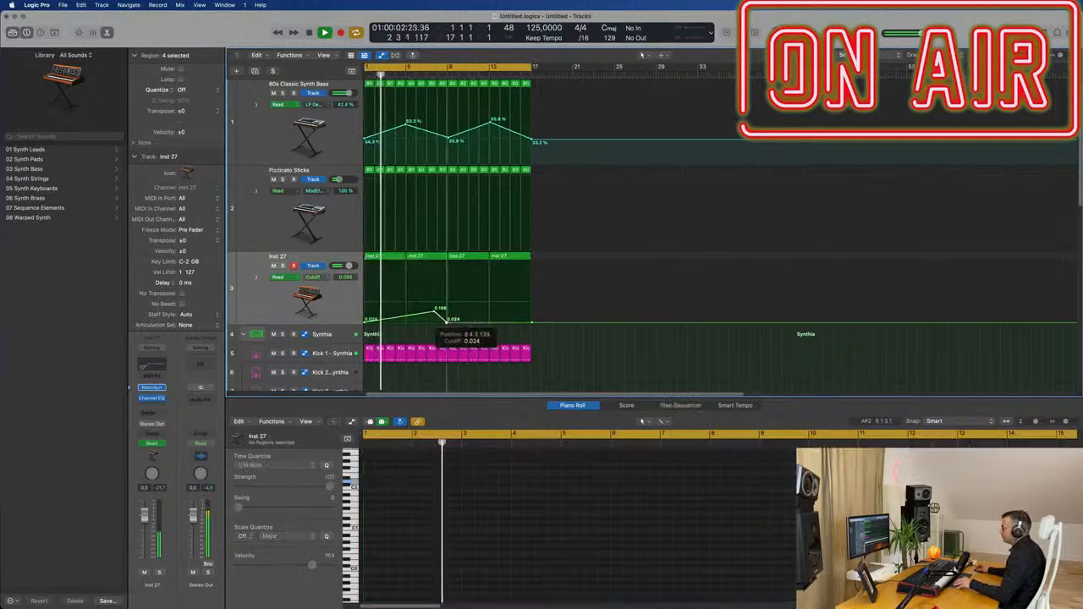
left_click_drag(447, 323, 532, 322)
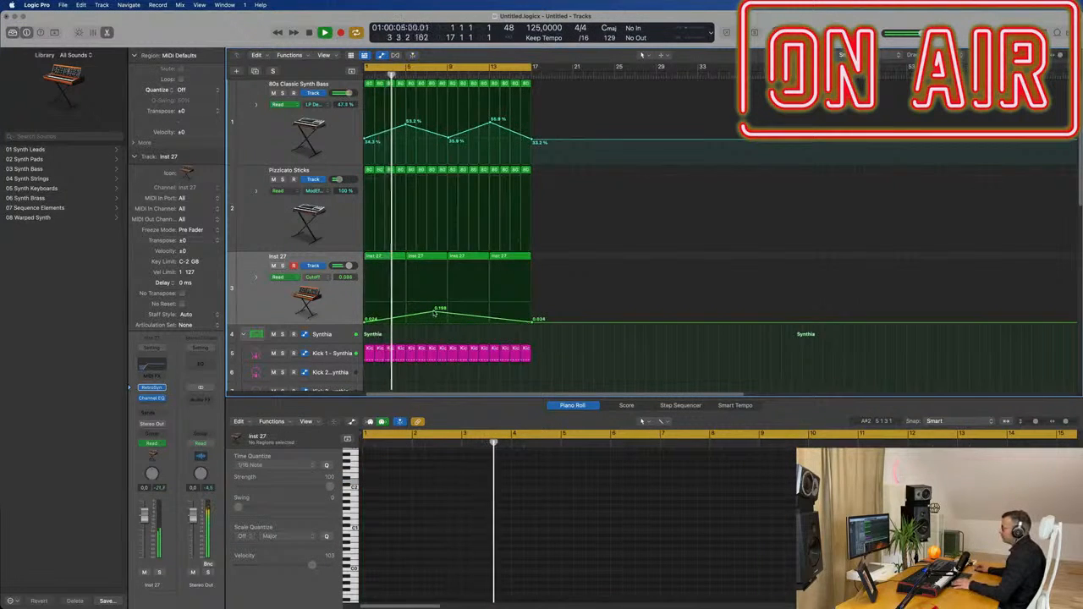
left_click_drag(435, 313, 450, 302)
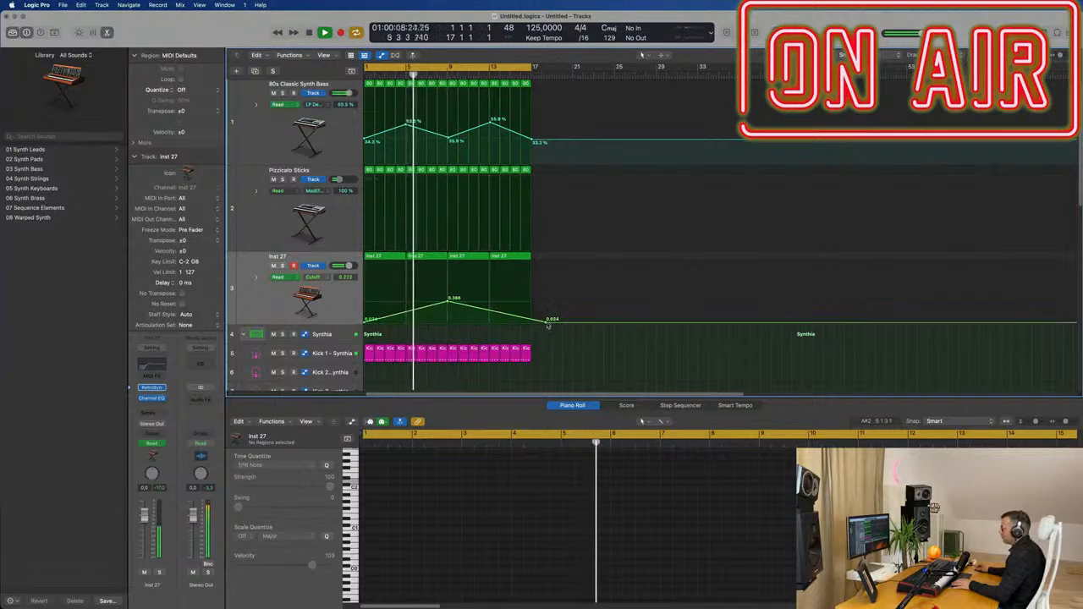
left_click_drag(551, 320, 531, 321)
left_click_drag(449, 299, 449, 307)
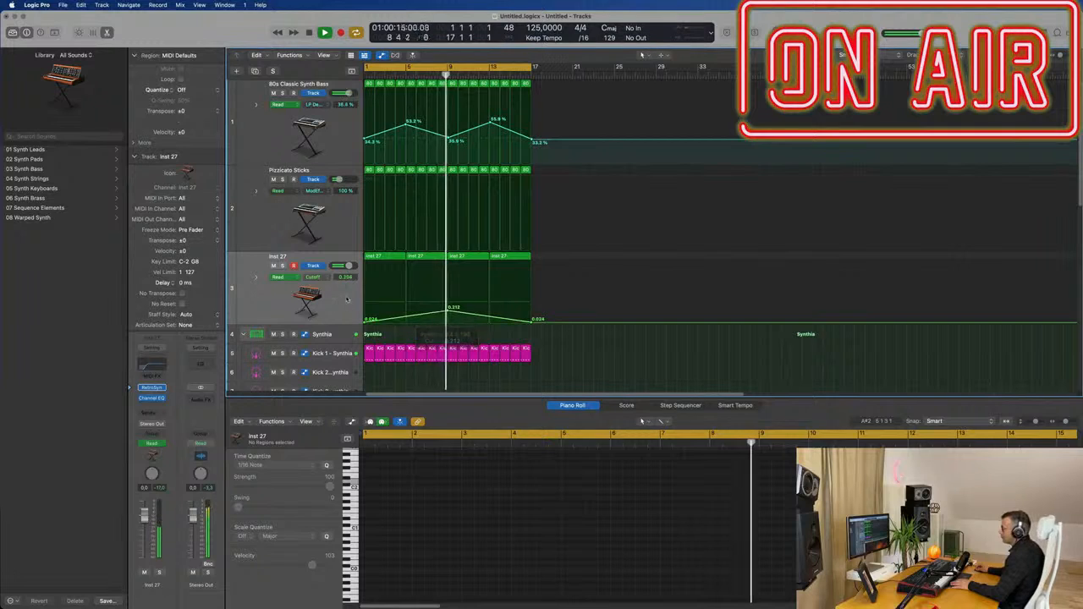
left_click(346, 299)
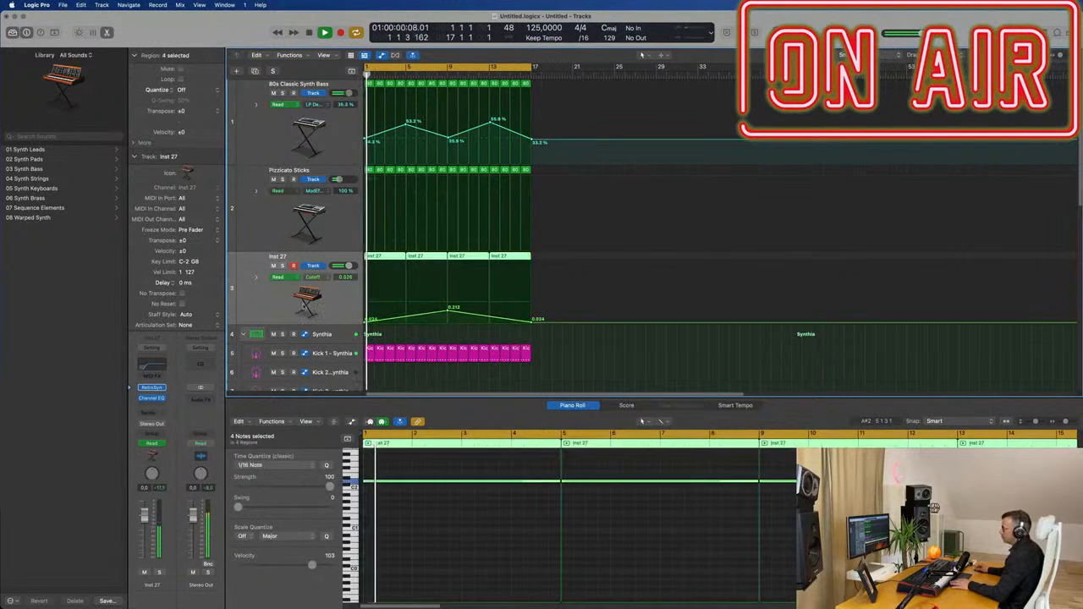
- Add a send from Inst 27 to Bus 2 (Delay) and raise its send level
left_click(152, 399)
mouse_move(170, 427)
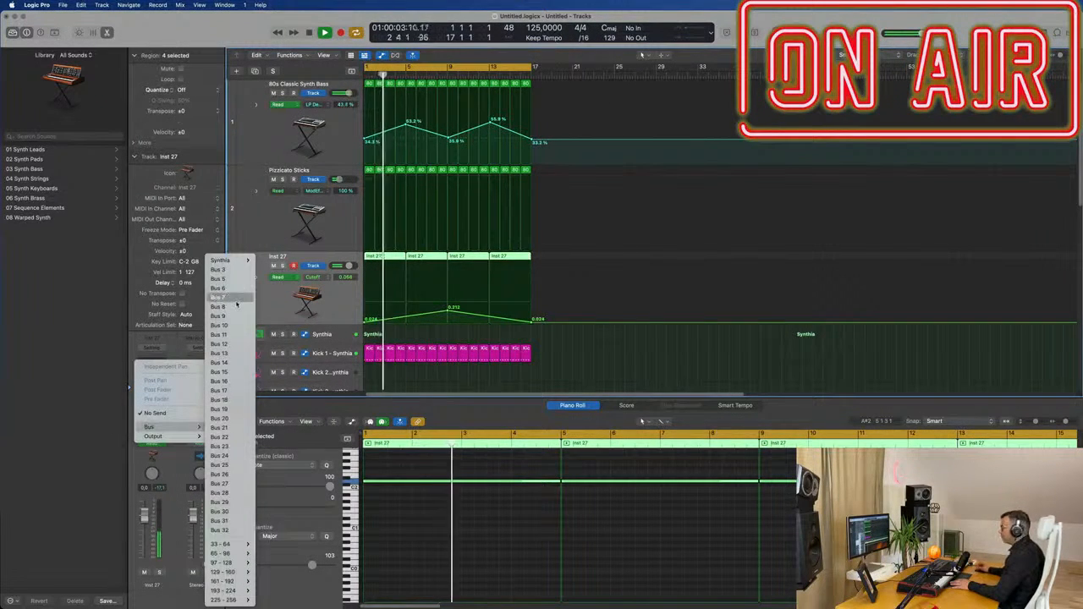
mouse_move(247, 262)
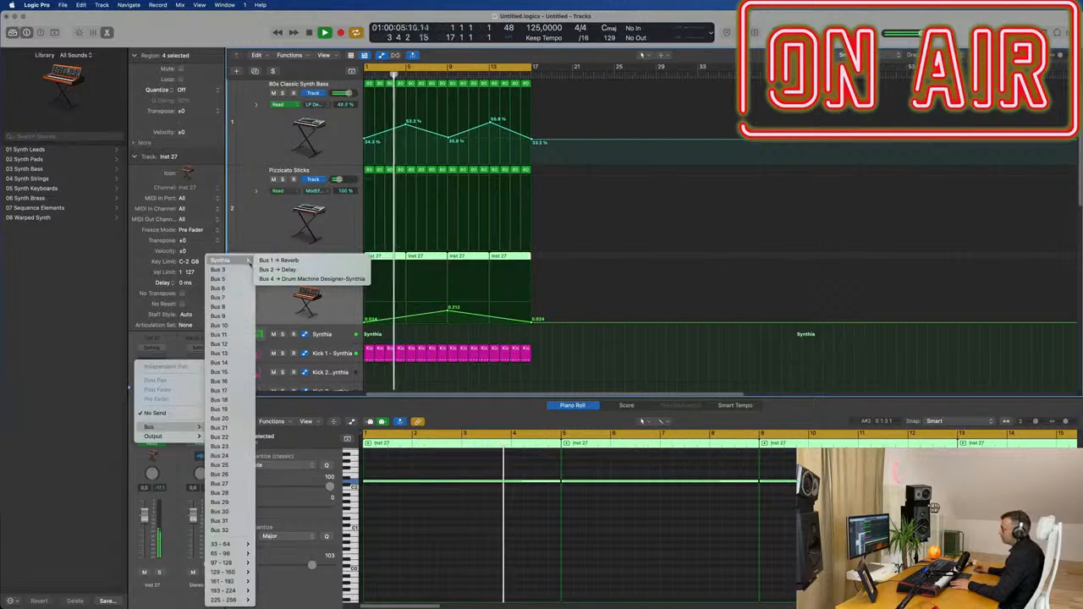
left_click(280, 269)
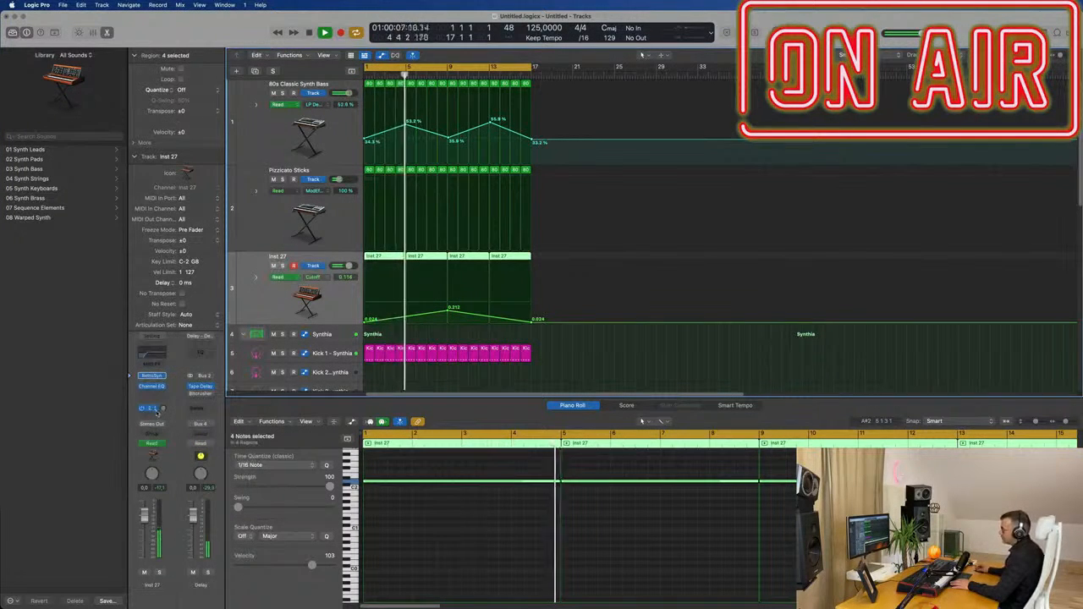
left_click_drag(164, 409, 166, 398)
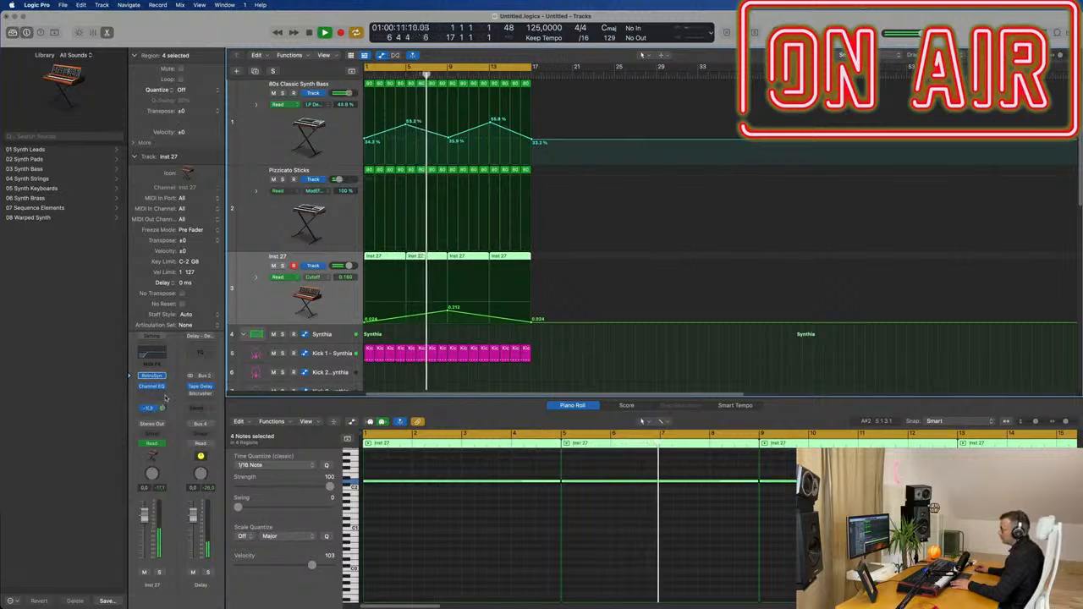
- Add a Channel EQ to the Delay bus and enable a 12 dB/Oct low cut at 372 Hz
left_click(201, 353)
left_click(386, 168)
left_click_drag(382, 254, 662, 218)
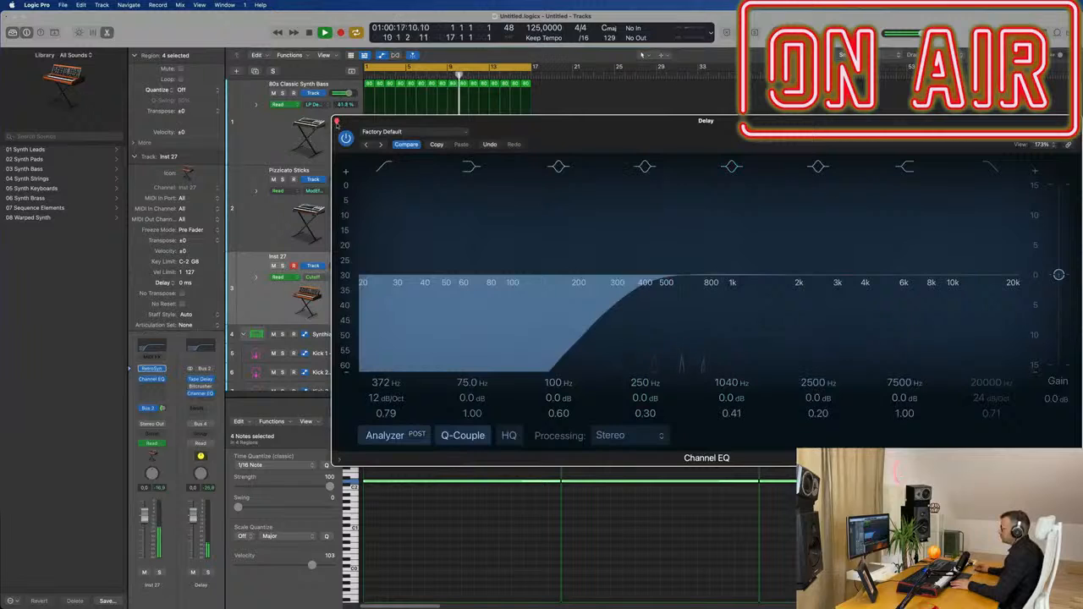
left_click(336, 121)
- Play from bar 1 and, in Inst 27's Retro Synth, centre the oscillator mix and set Shape 2 to about 20.6%
key("super+Left")
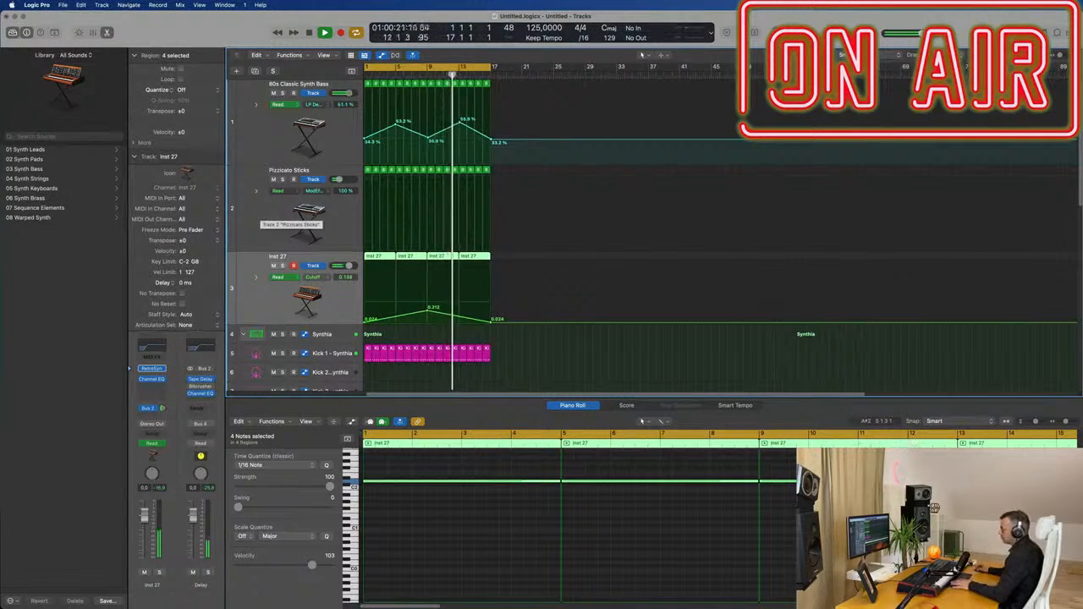
key("Return")
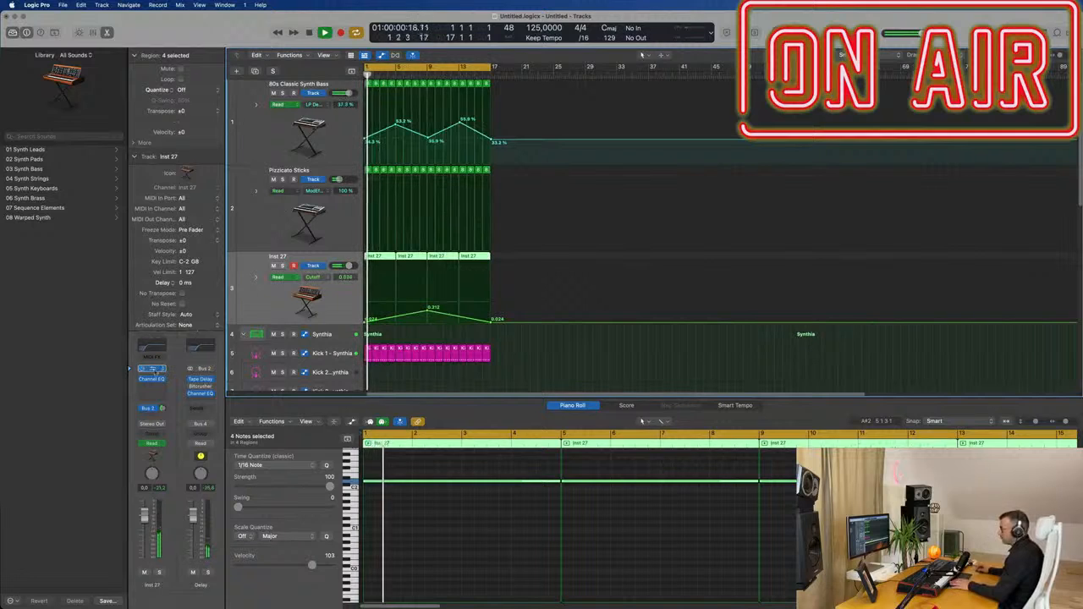
left_click(151, 370)
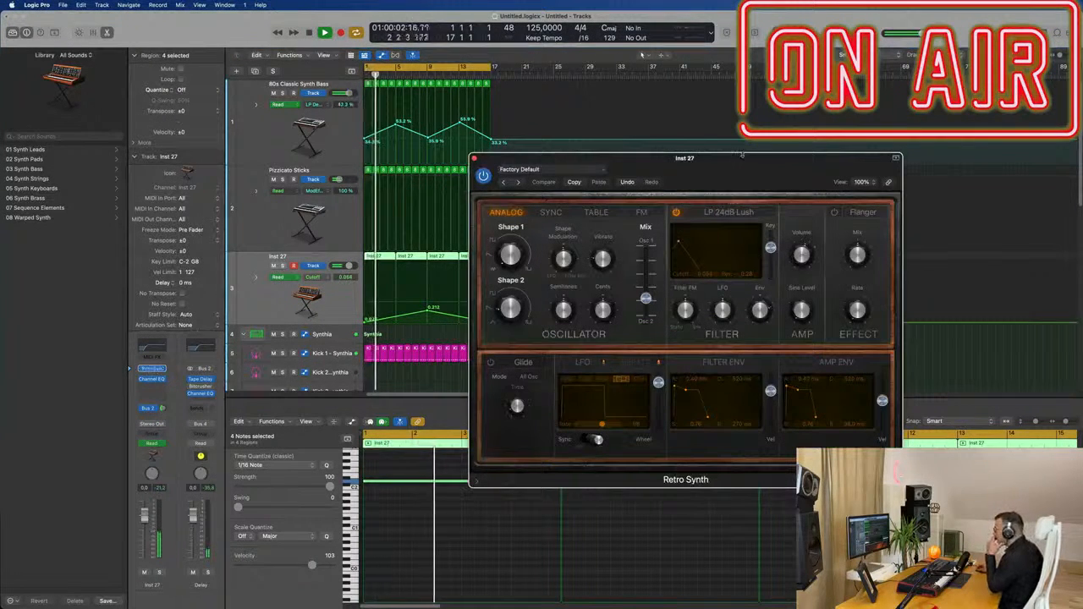
left_click_drag(742, 155, 544, 149)
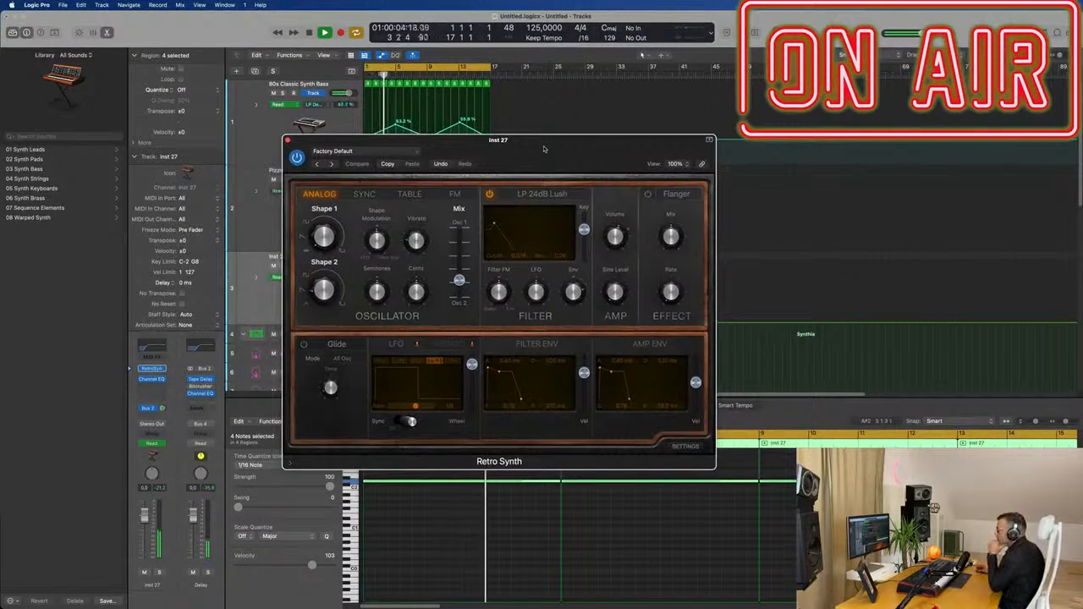
mouse_move(317, 296)
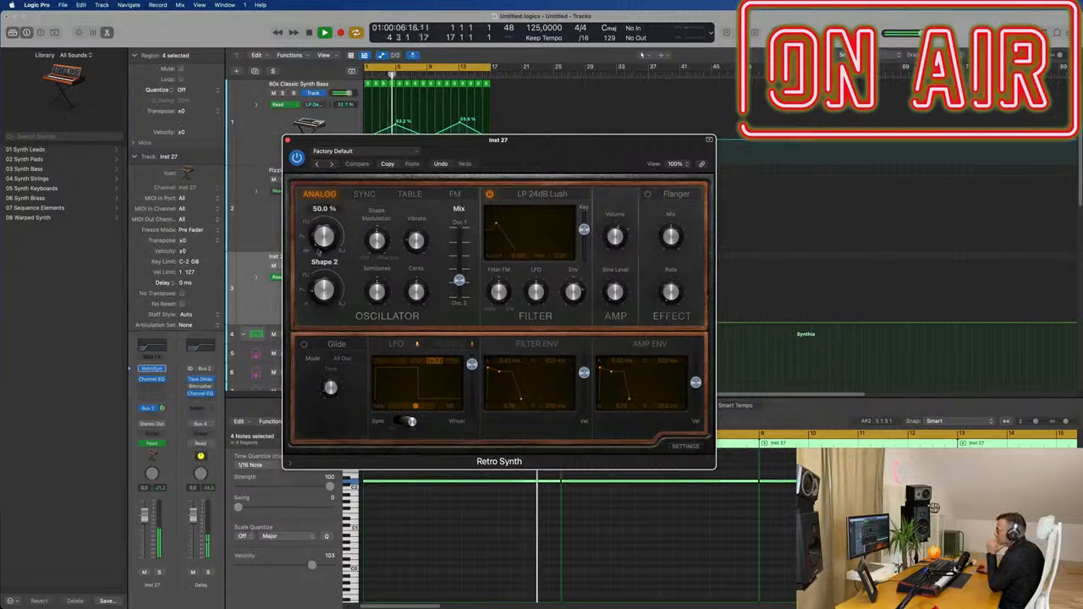
mouse_move(459, 280)
left_mouse_down()
mouse_move(458, 269)
mouse_move(464, 311)
mouse_move(459, 280)
left_mouse_up()
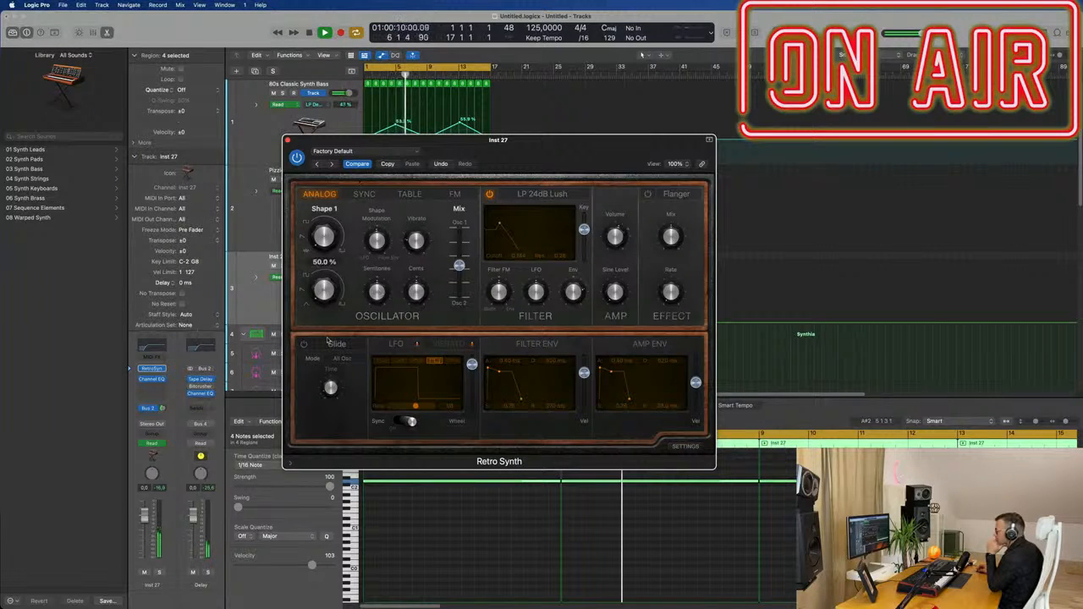
left_click_drag(328, 321, 331, 303)
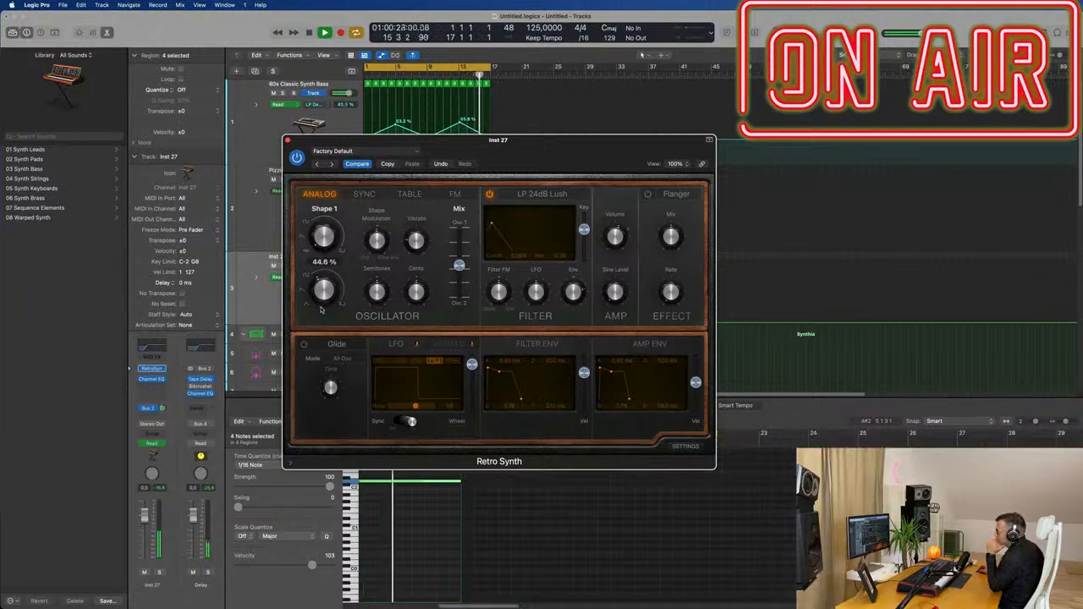
left_click_drag(322, 305, 330, 285)
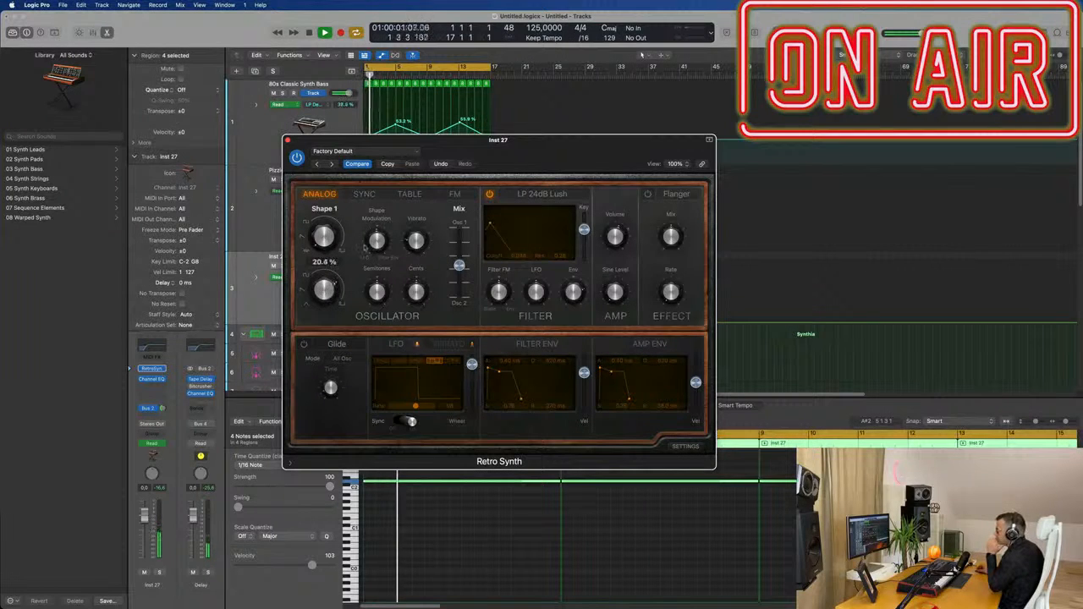
- Shift the Retro Synth mix slightly toward Osc 2 and lower the Inst 27 track volume to about -4.9 dB
left_click_drag(577, 149, 714, 226)
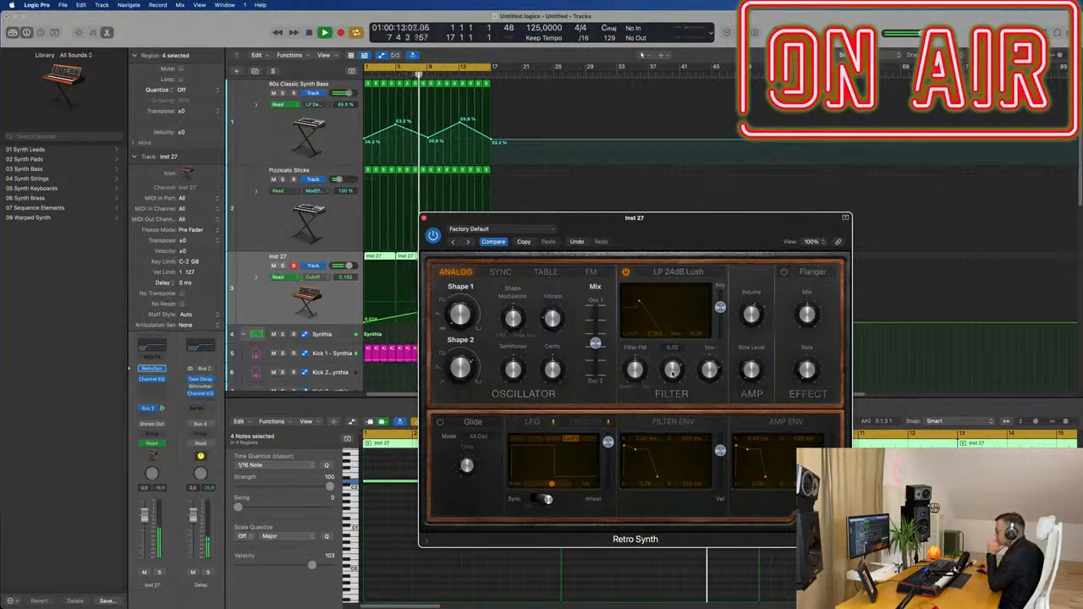
left_click_drag(686, 251, 798, 256)
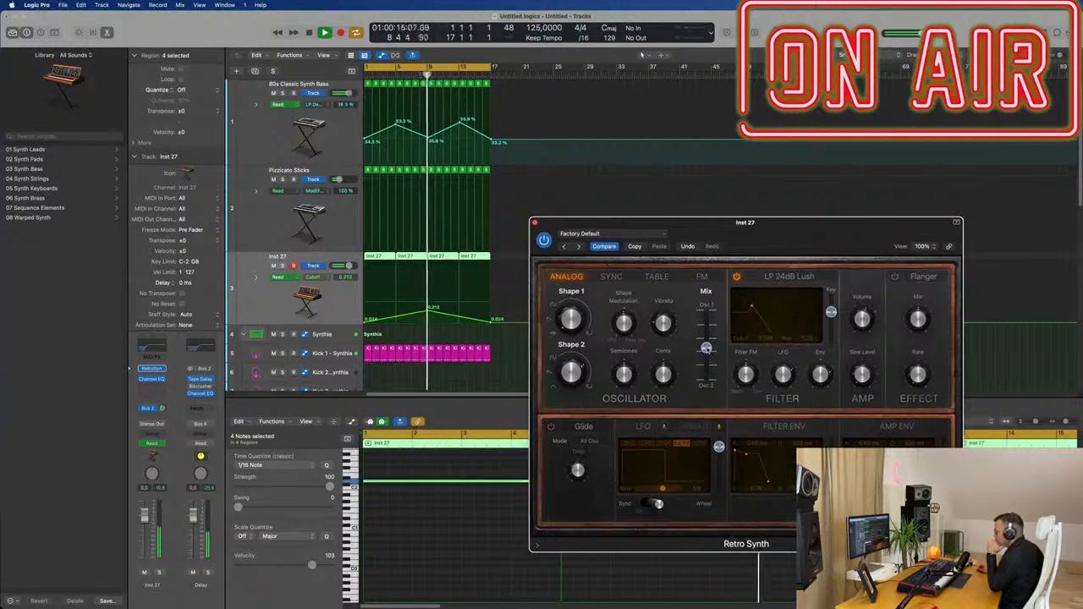
mouse_move(706, 349)
left_mouse_down()
mouse_move(706, 368)
mouse_move(706, 351)
left_mouse_up()
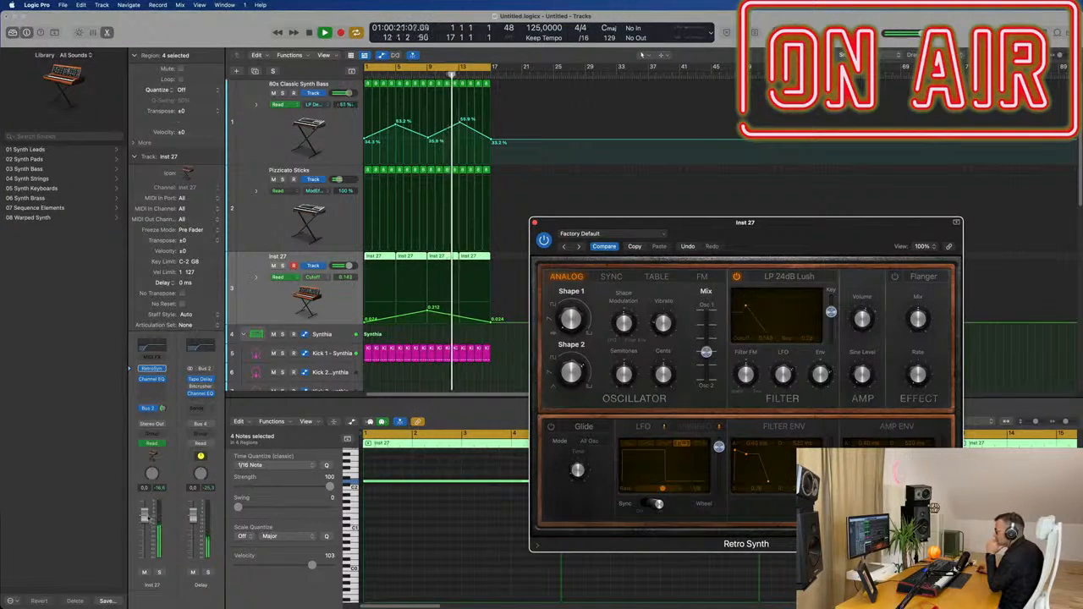
left_click_drag(145, 514, 144, 525)
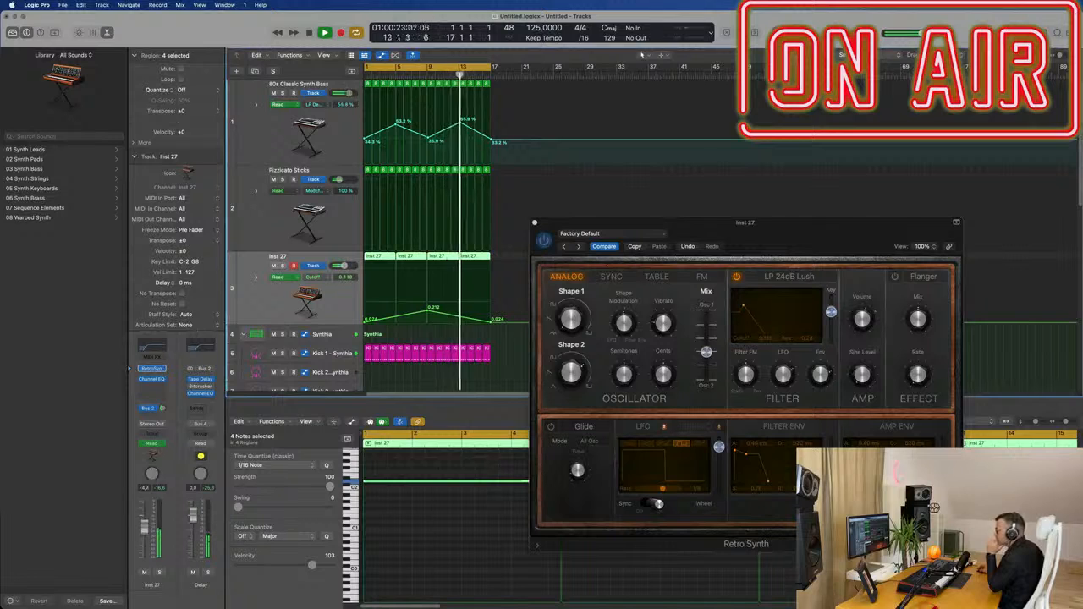
- Add a stereo Compressor after the Channel EQ on Inst 27 and set its window size to 100%
left_click(157, 390)
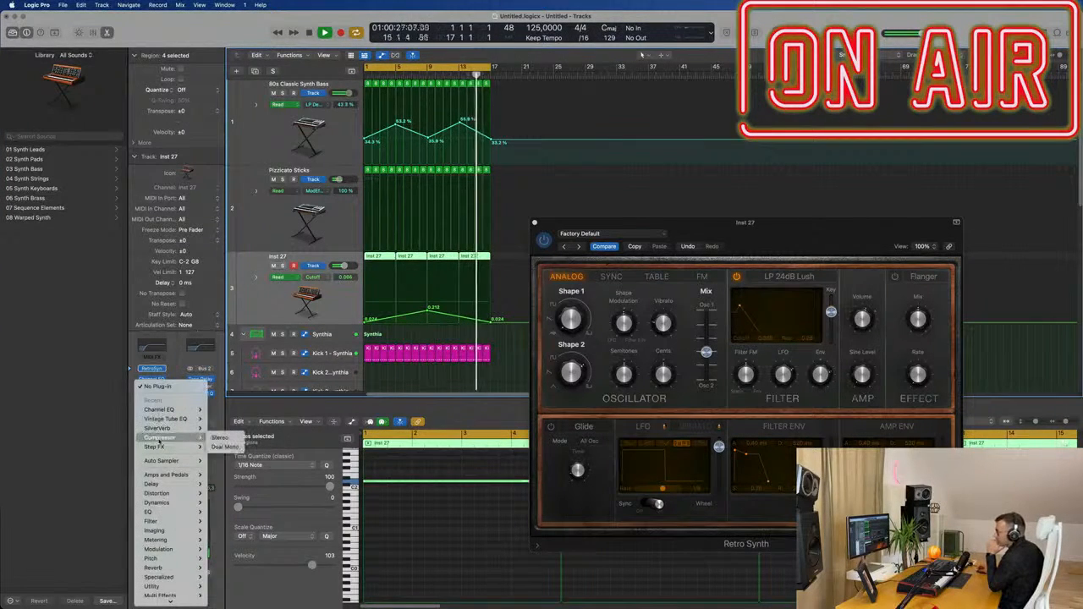
left_click(220, 438)
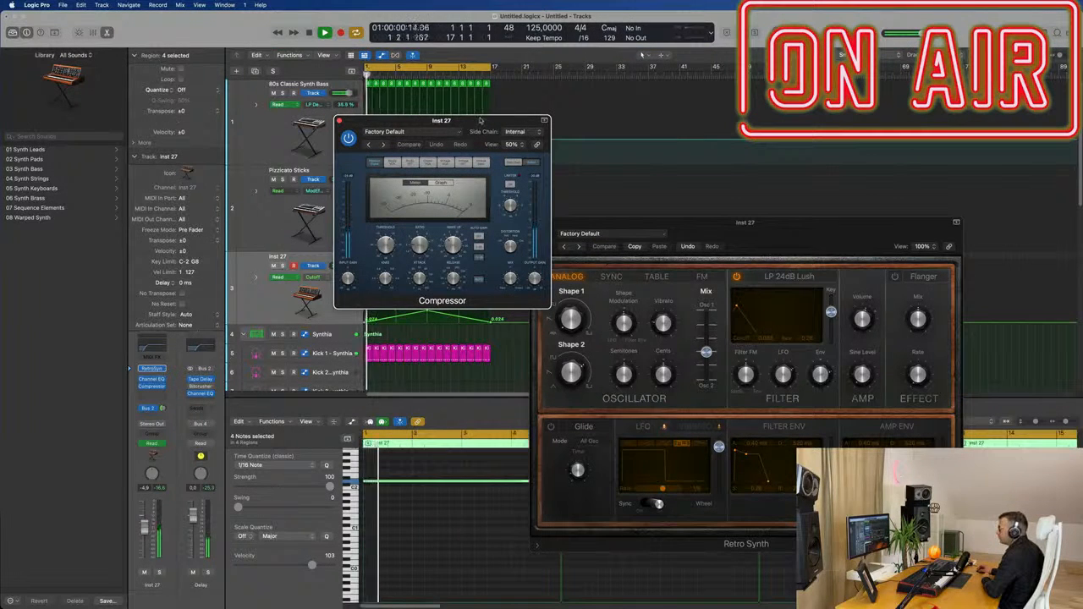
left_click(513, 145)
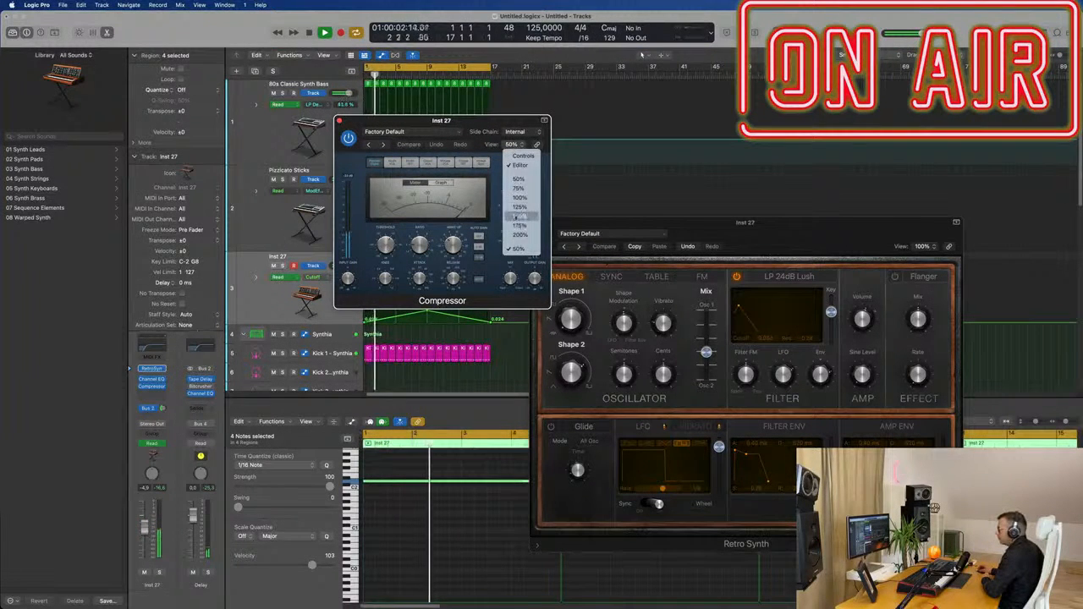
left_click(521, 198)
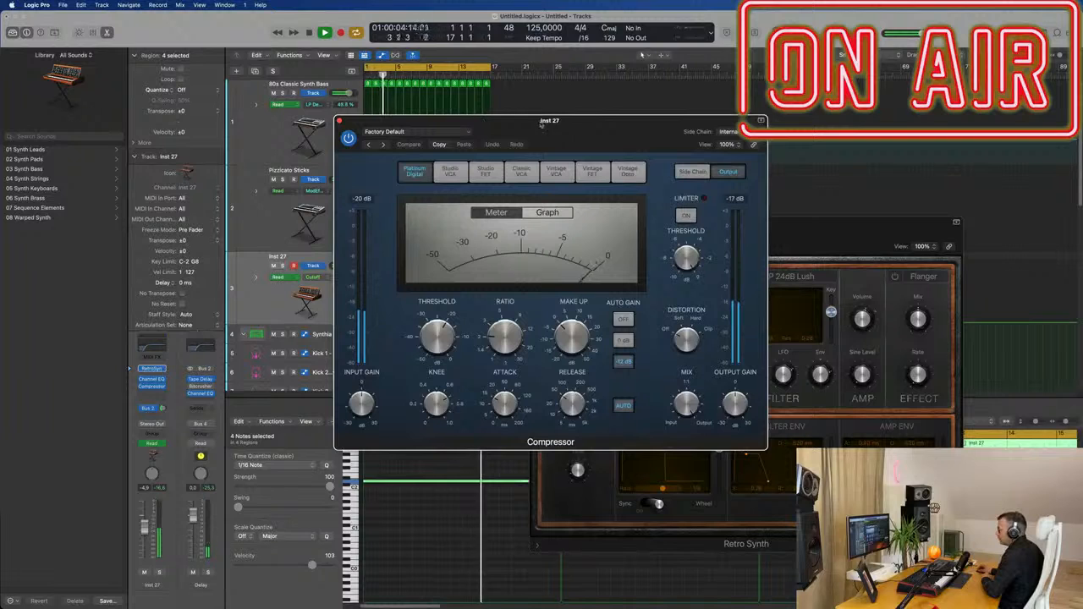
left_click_drag(571, 124, 467, 111)
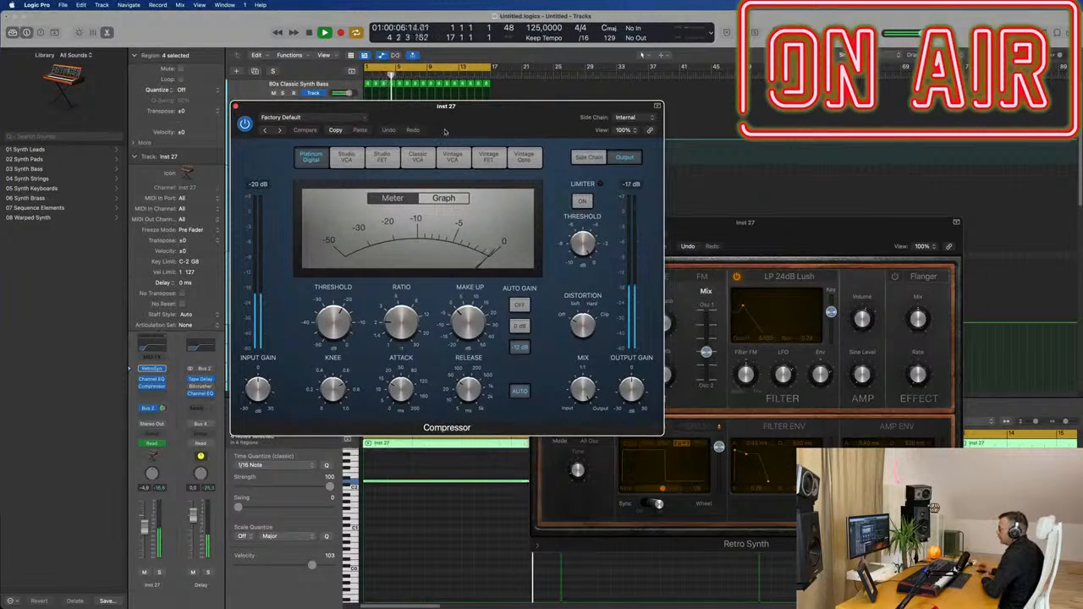
- Show the compressor's side chain settings, use Kick 1 - Synthia (Inst 2) as the side chain source, and close the plug-in
left_click(589, 157)
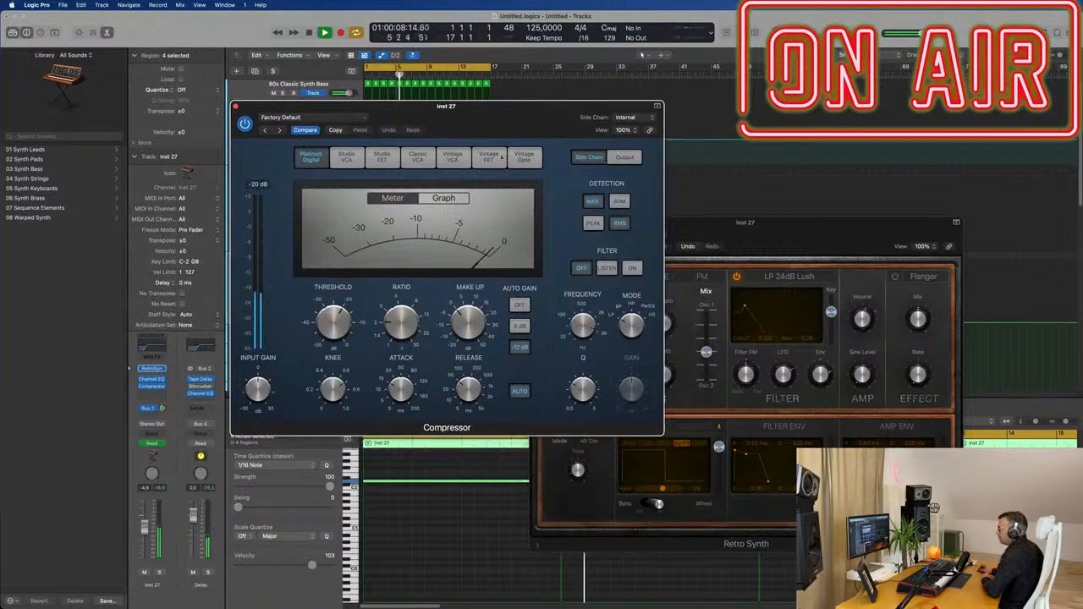
left_click(636, 117)
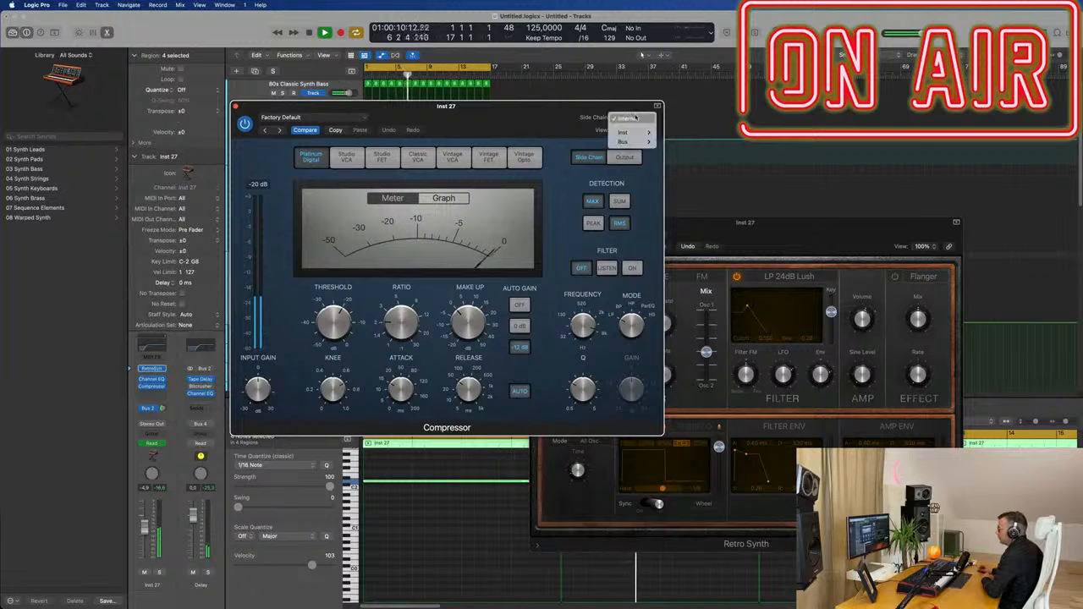
mouse_move(648, 133)
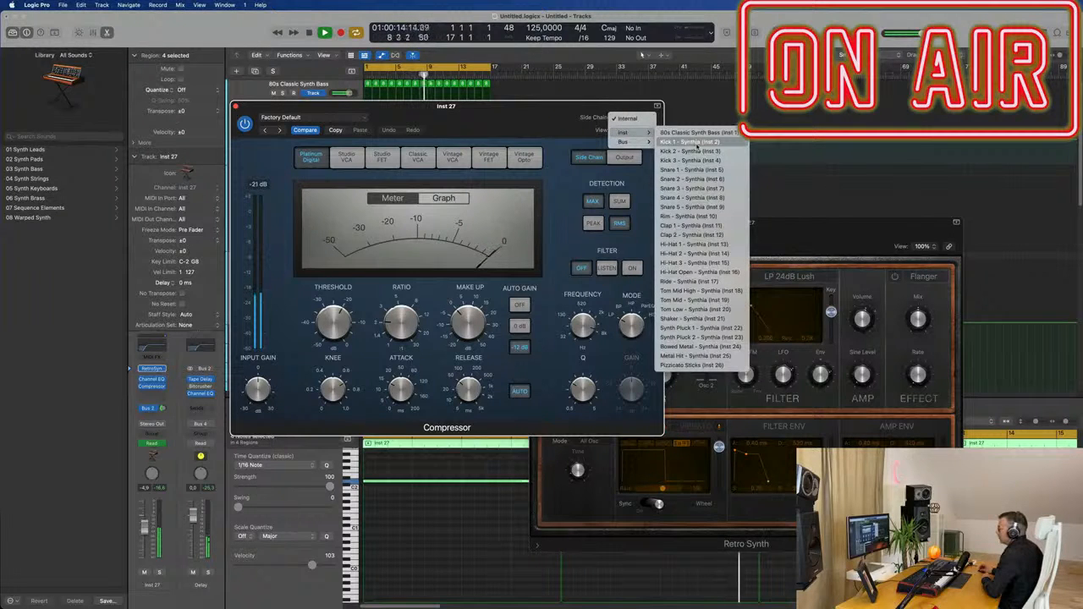
left_click(696, 144)
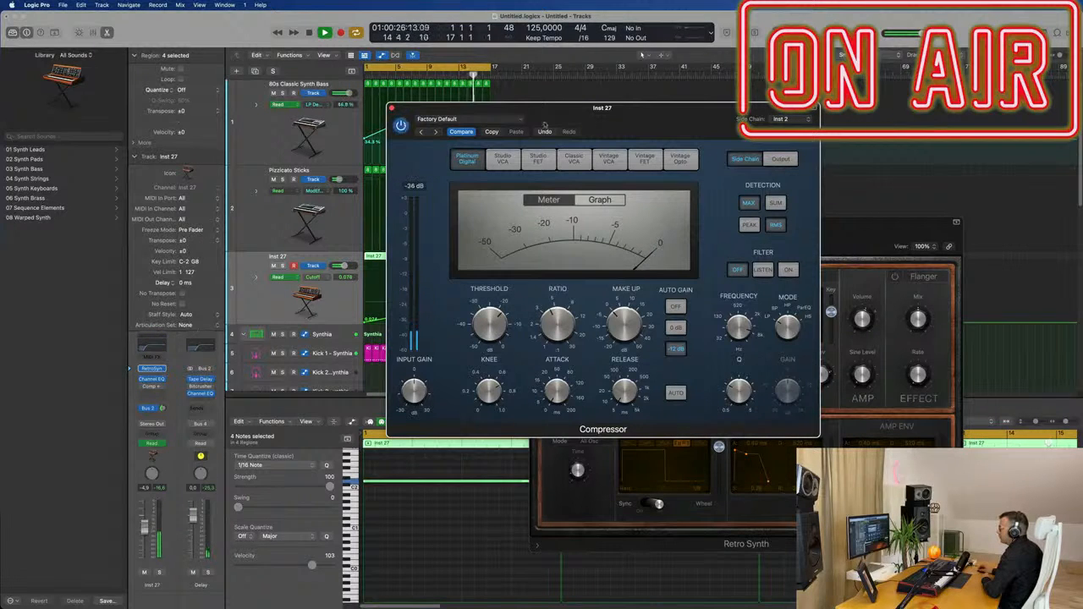
left_click_drag(631, 120, 616, 156)
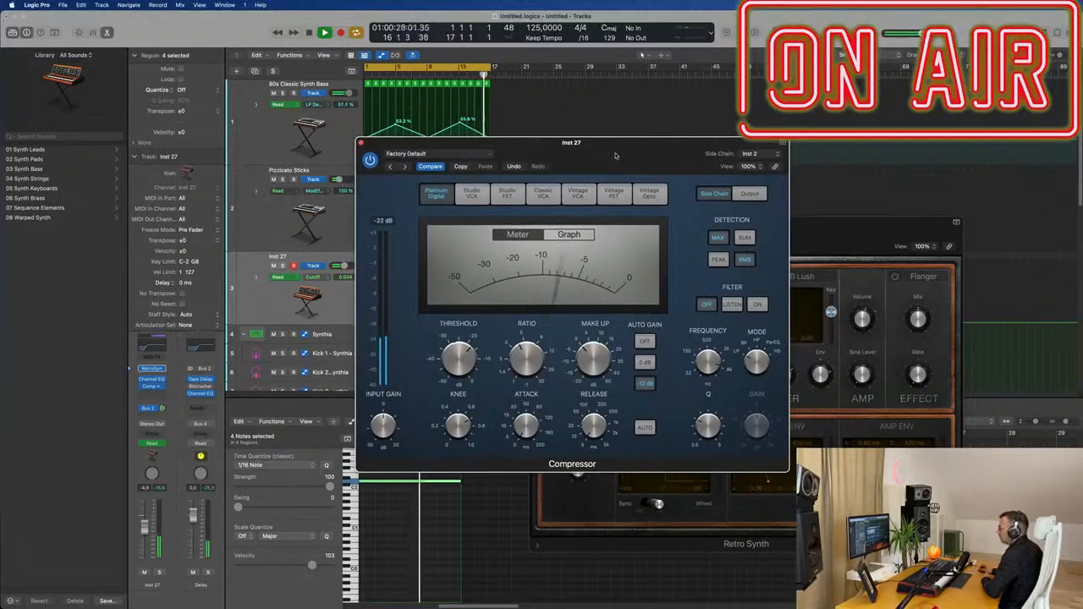
left_click(361, 144)
- Duplicate the Inst 27 track with its instrument and effects as a new track directly below it
left_click_drag(576, 223, 614, 206)
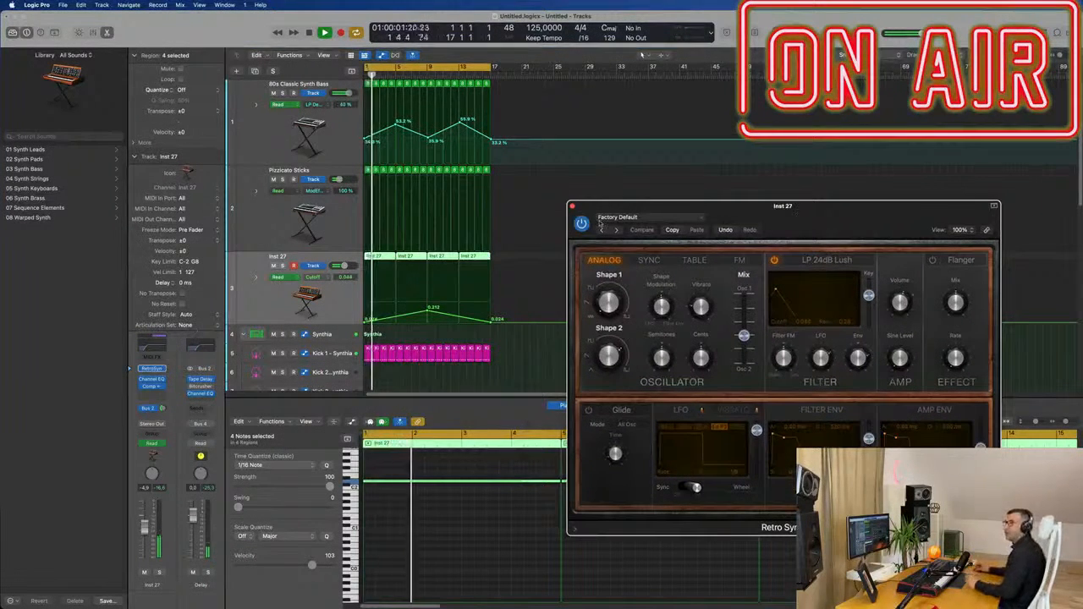
left_click_drag(792, 215, 783, 195)
left_click(845, 7)
scroll(505, 205, "down", 2)
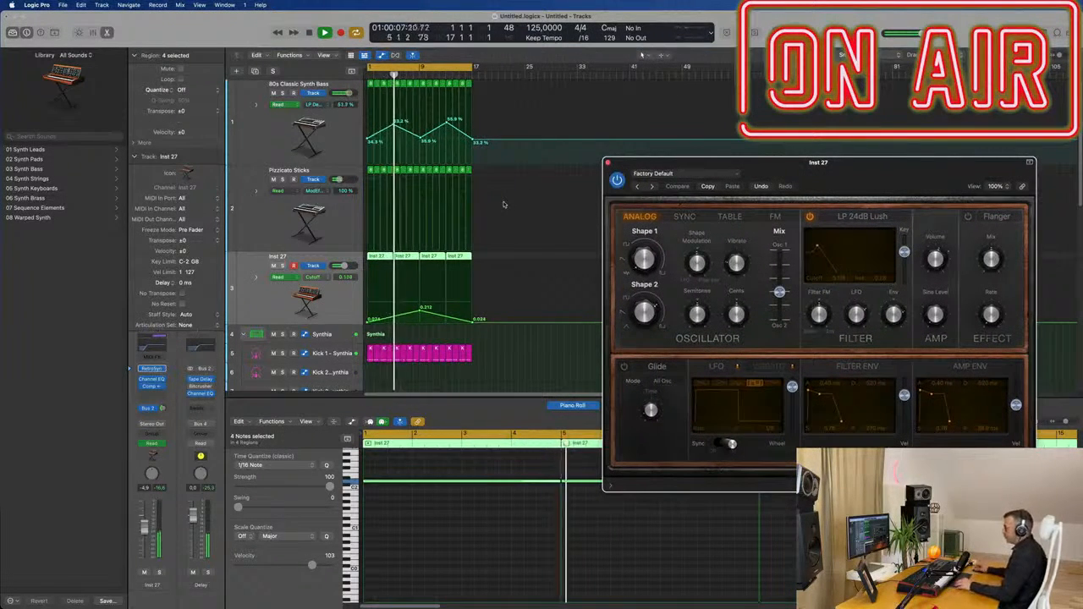
key("super+Up")
key("super+Up")
key("super+Up")
key("super+Up")
key("super+Up")
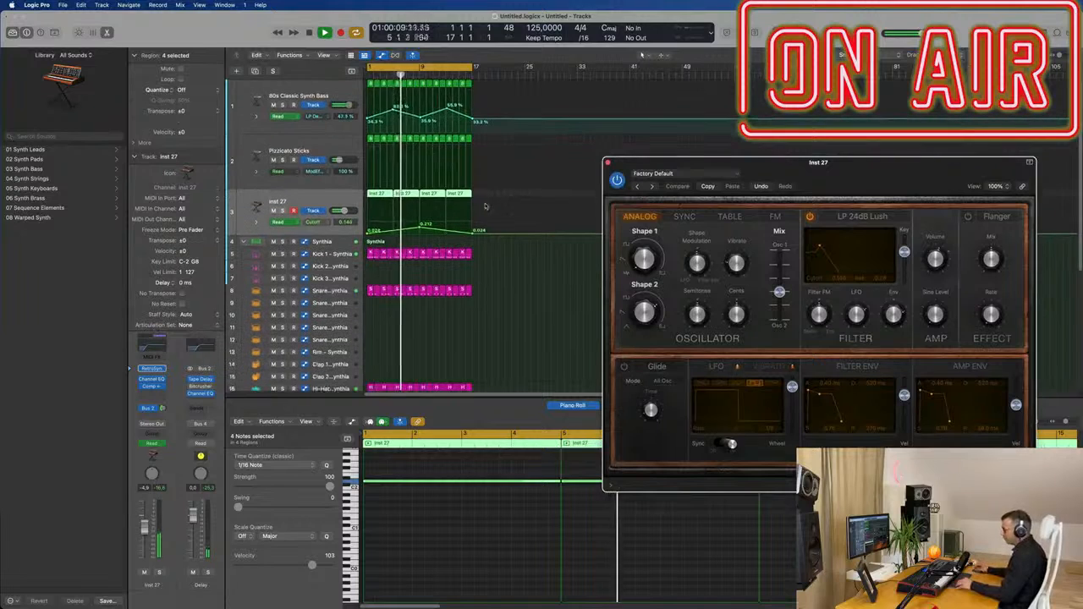
left_click(312, 199)
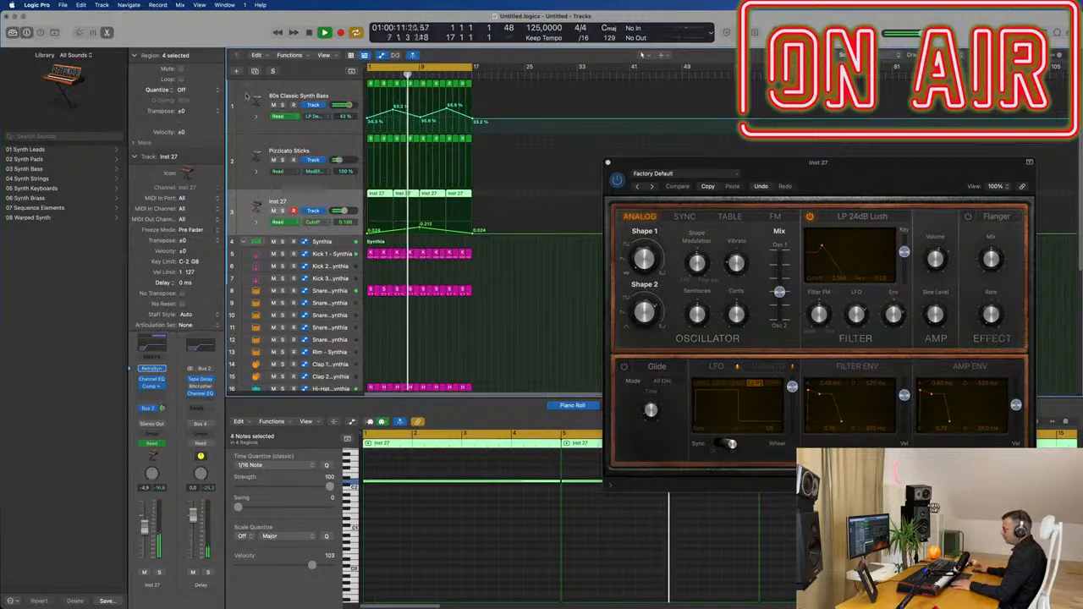
key("super+d")
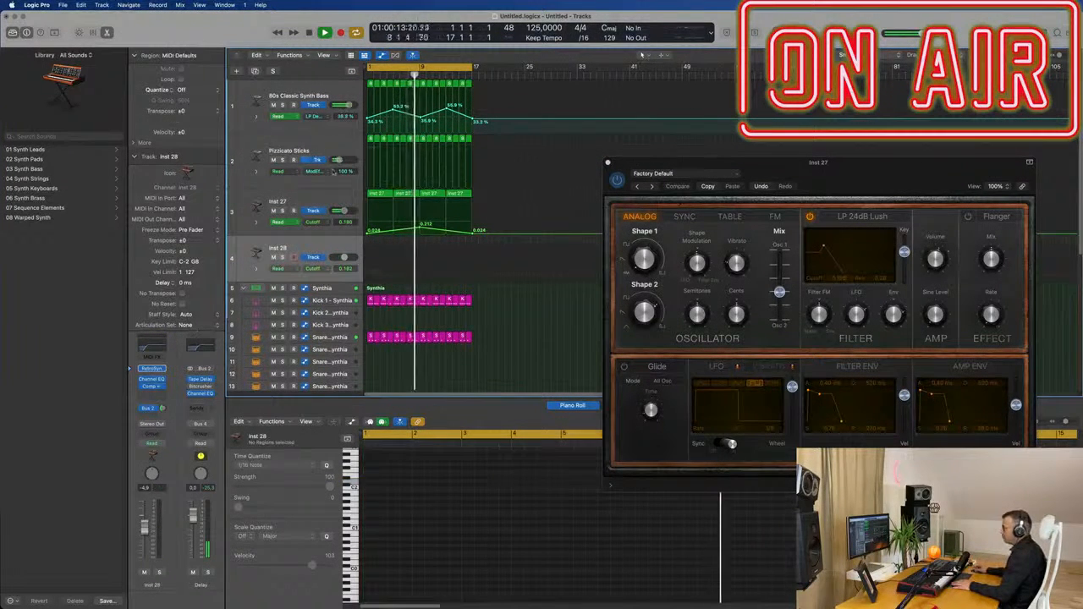
left_click_drag(838, 165, 776, 113)
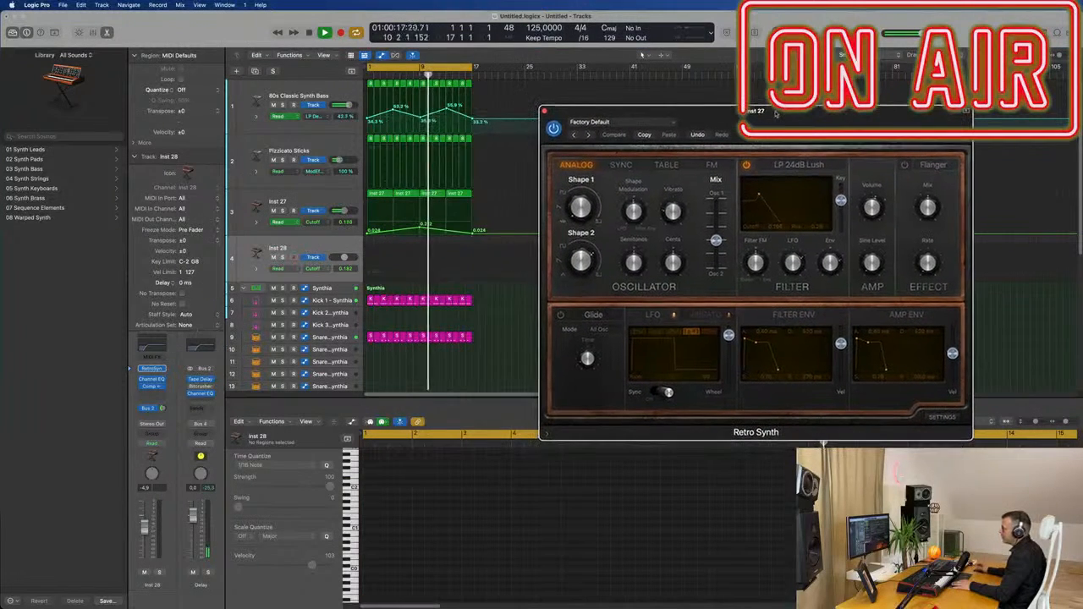
- Move the last Pizzicato Sticks region to bar 1 of the Inst 28 track and stop playback
left_click(369, 142)
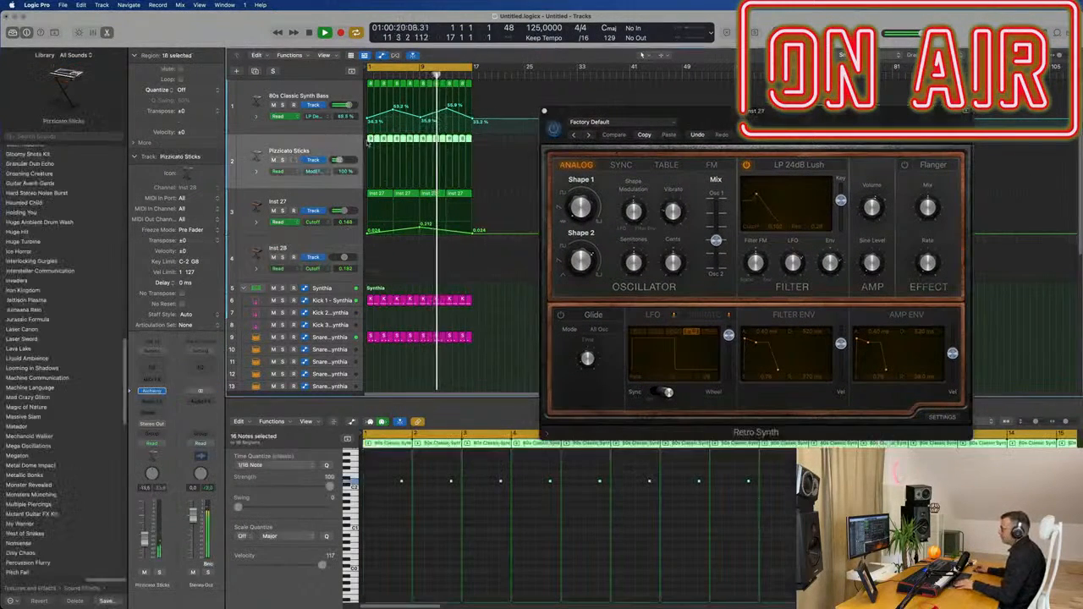
left_click(476, 142)
left_click_drag(469, 139, 371, 243)
key("space")
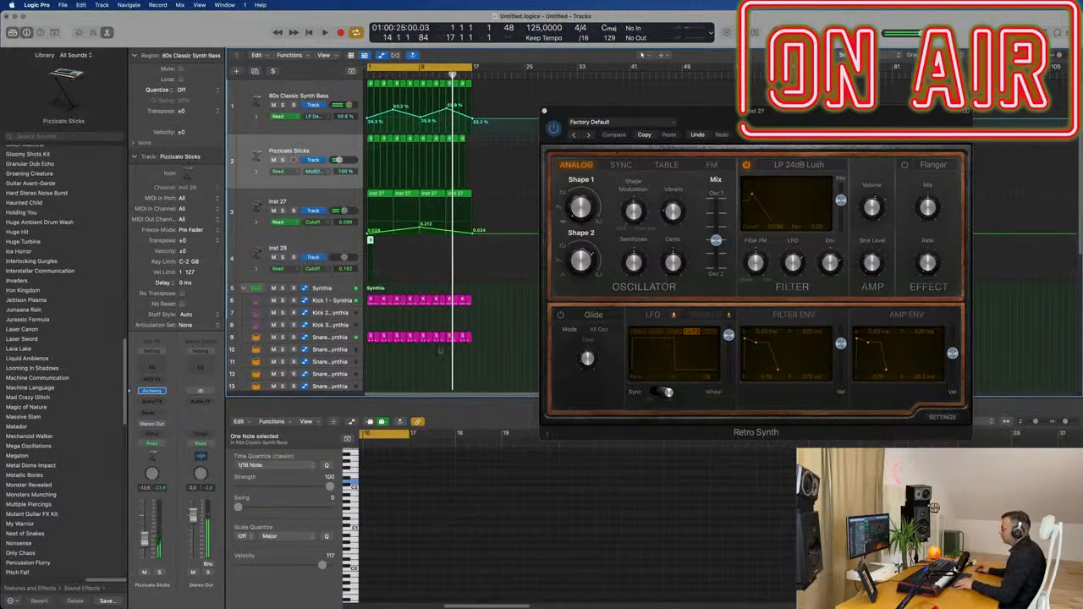
- In the Piano Roll, lengthen both notes of the Inst 28 region so they fill the whole of bar 1
key("e")
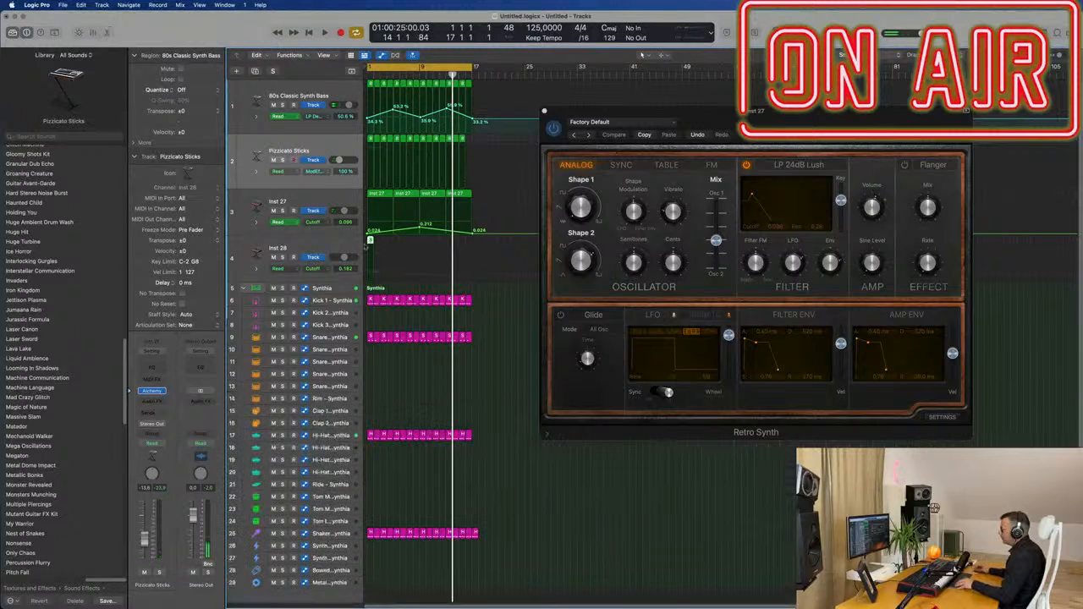
key("e")
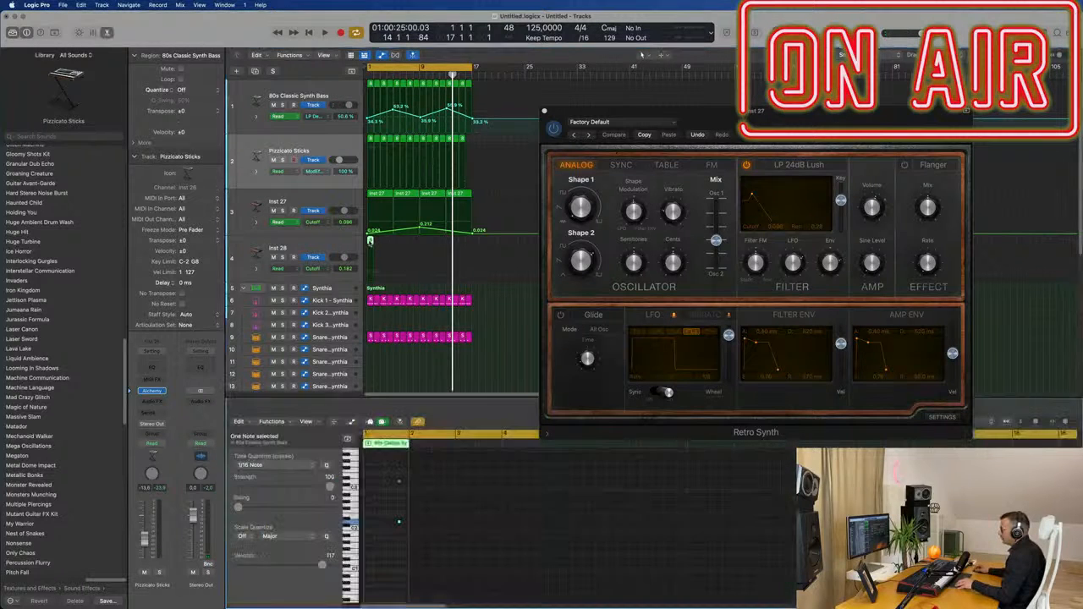
scroll(384, 479, "up", 3)
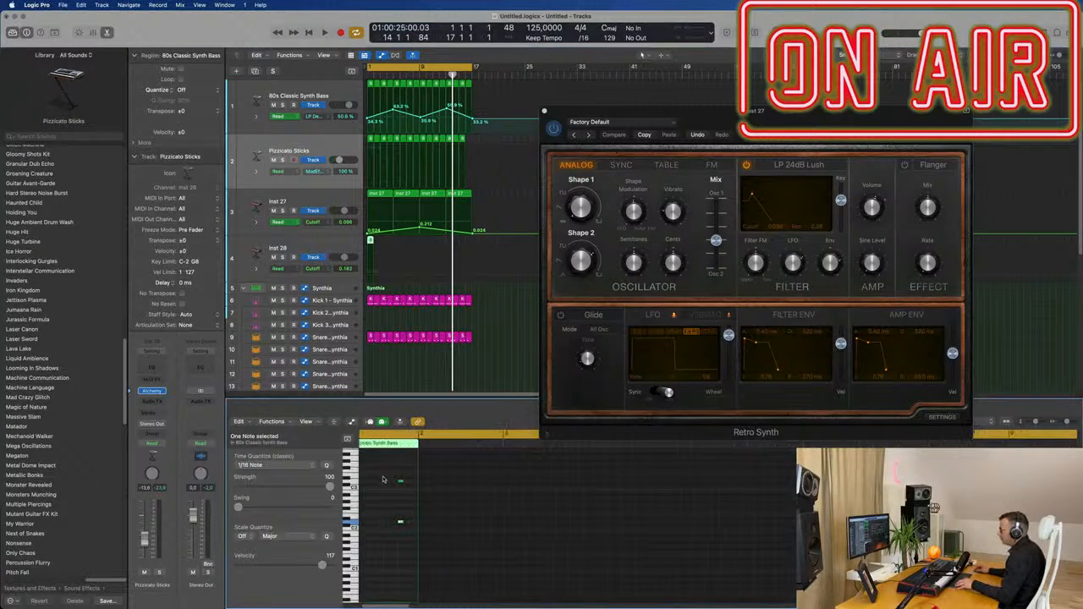
left_click_drag(381, 475, 431, 563)
scroll(430, 480, "up", 5)
mouse_move(428, 482)
left_mouse_down()
mouse_move(366, 483)
mouse_move(446, 485)
left_mouse_up()
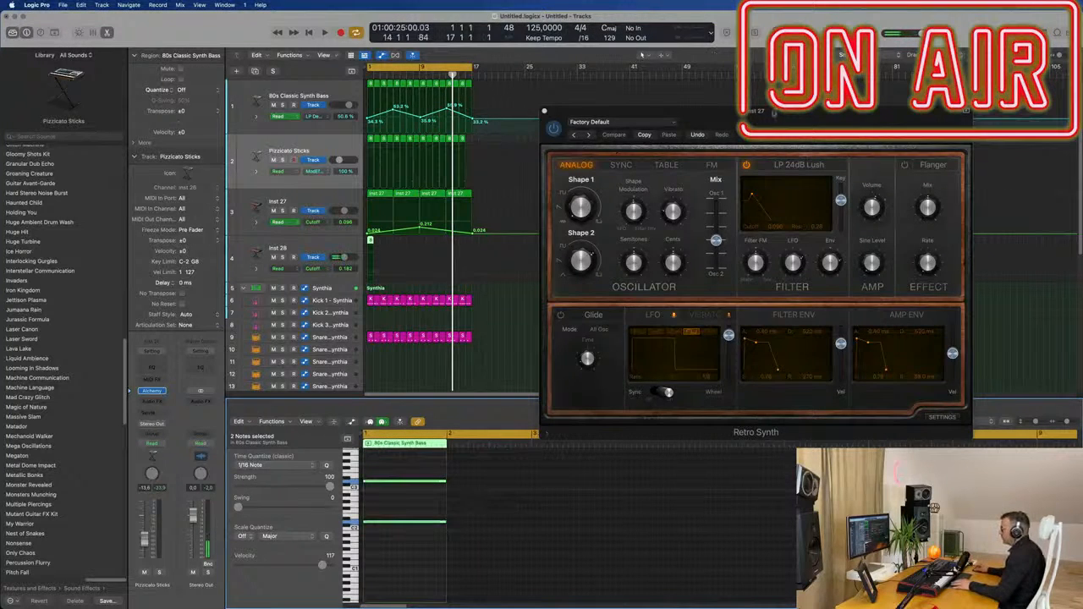
- Try initializing the open Retro Synth's setting with the Inst 28 track selected, and play the result
left_click_drag(774, 114, 798, 83)
key("space")
left_click(315, 247)
left_click(662, 87)
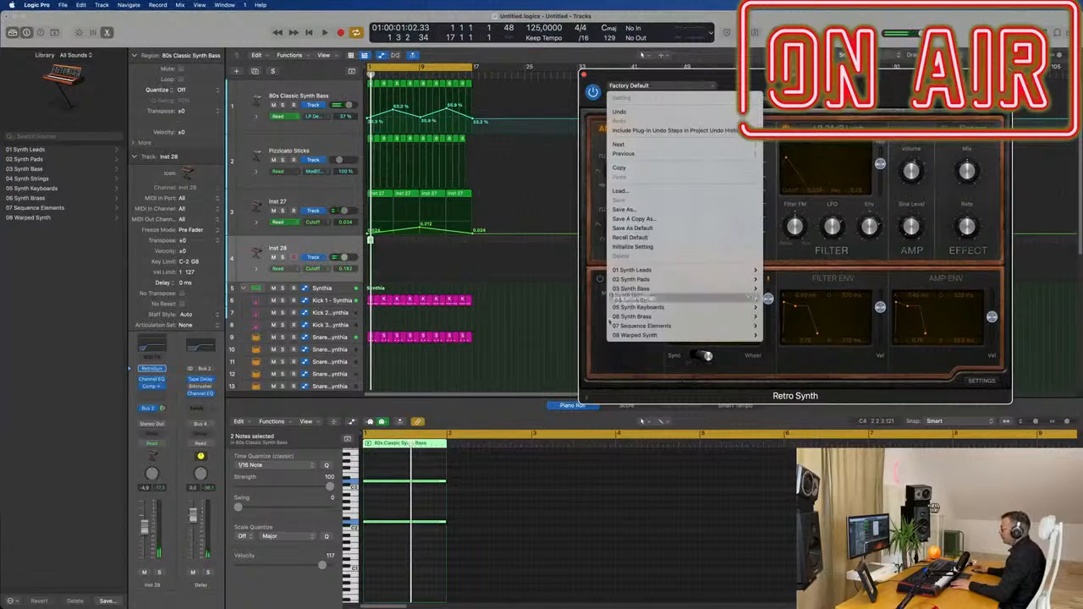
left_click(637, 243)
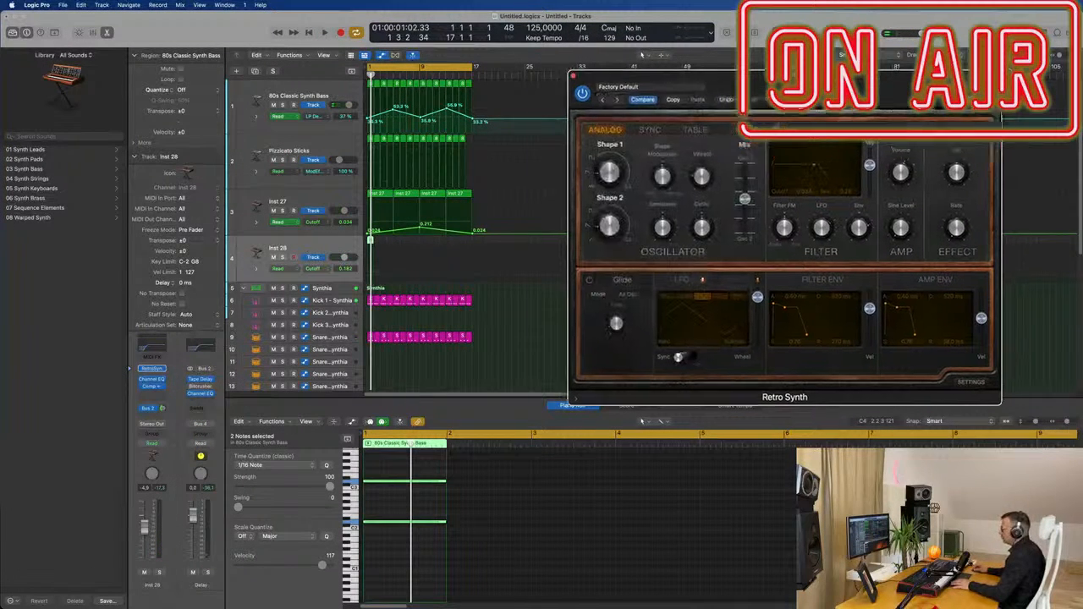
key("space")
left_click_drag(755, 98, 817, 101)
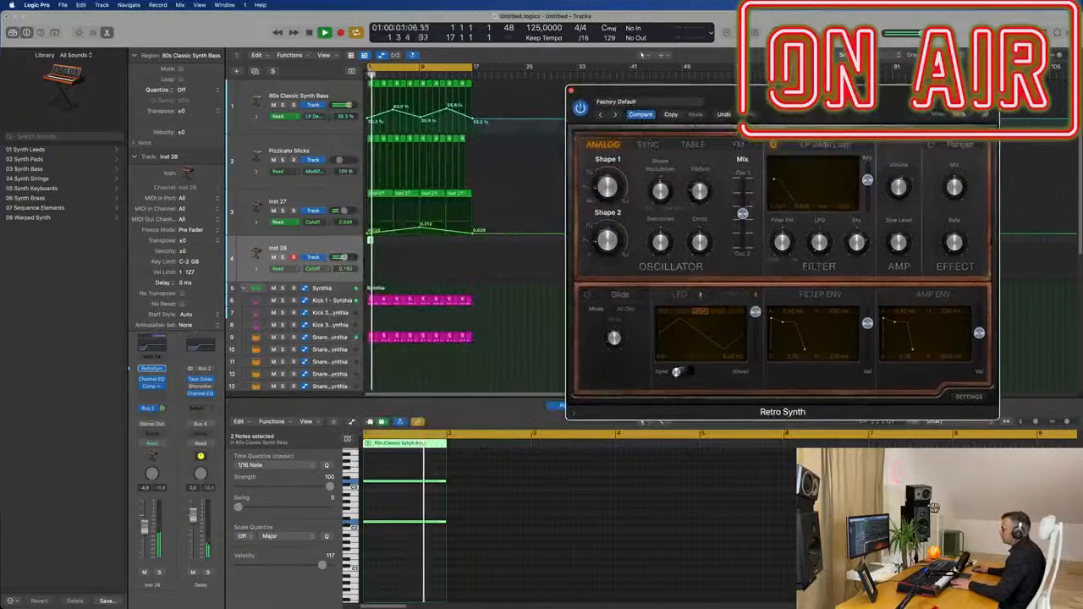
- Solo Inst 28 and Inst 27 in turn to identify the changed sound, and restore the Retro Synth's previous settings with Compare
left_click(283, 257)
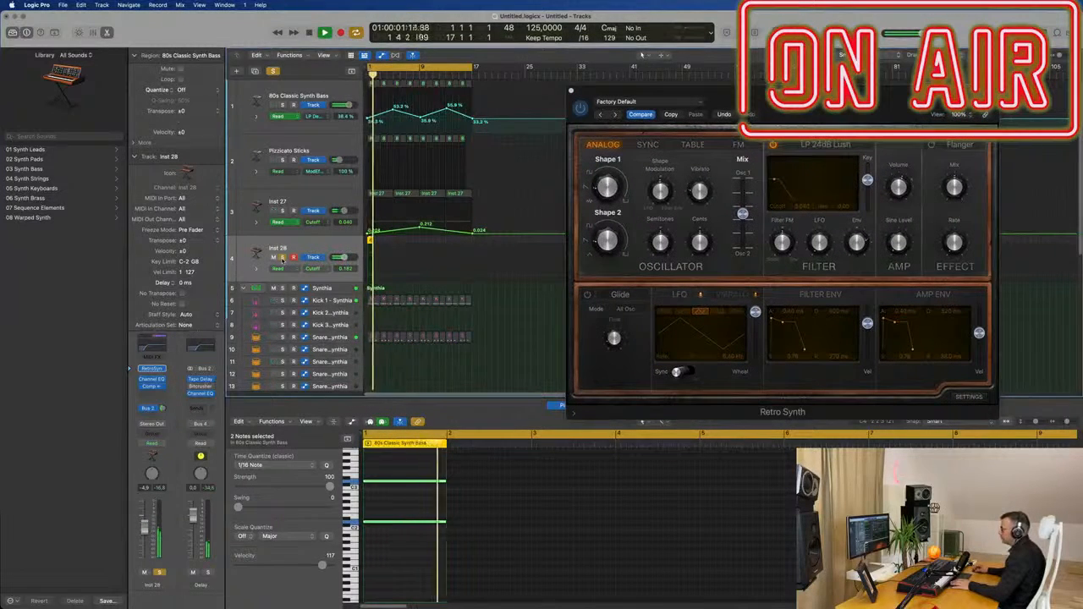
left_click(283, 257)
left_click(283, 211)
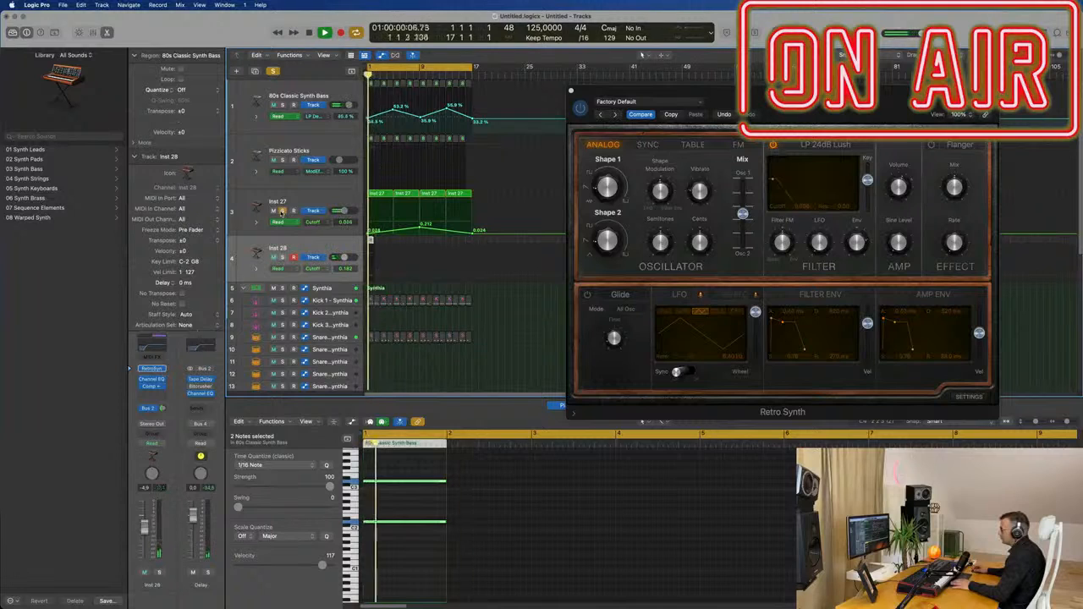
left_click(282, 211)
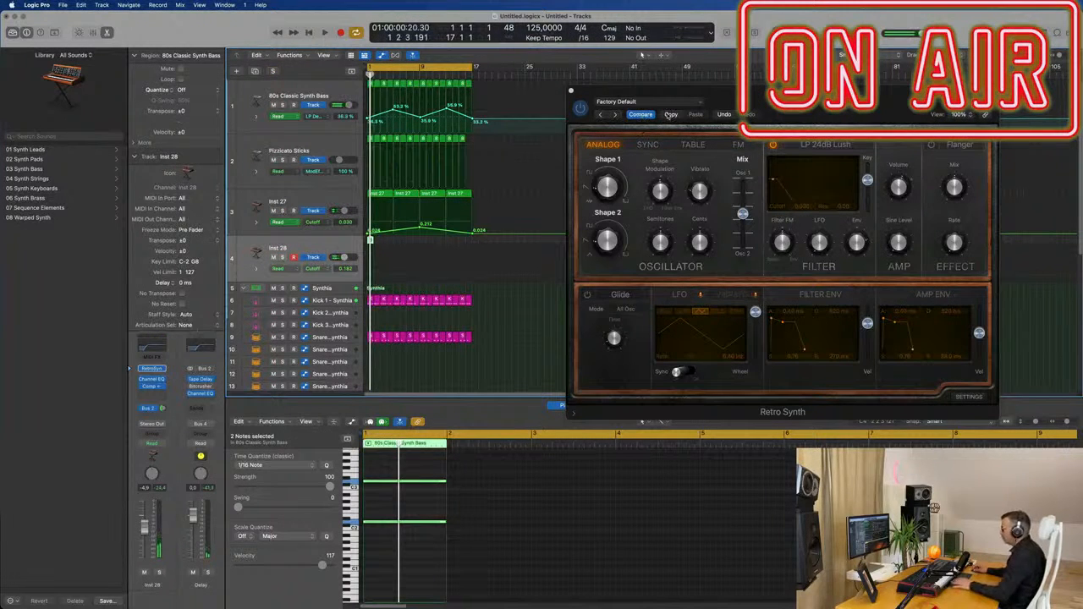
left_click(641, 114)
key("space")
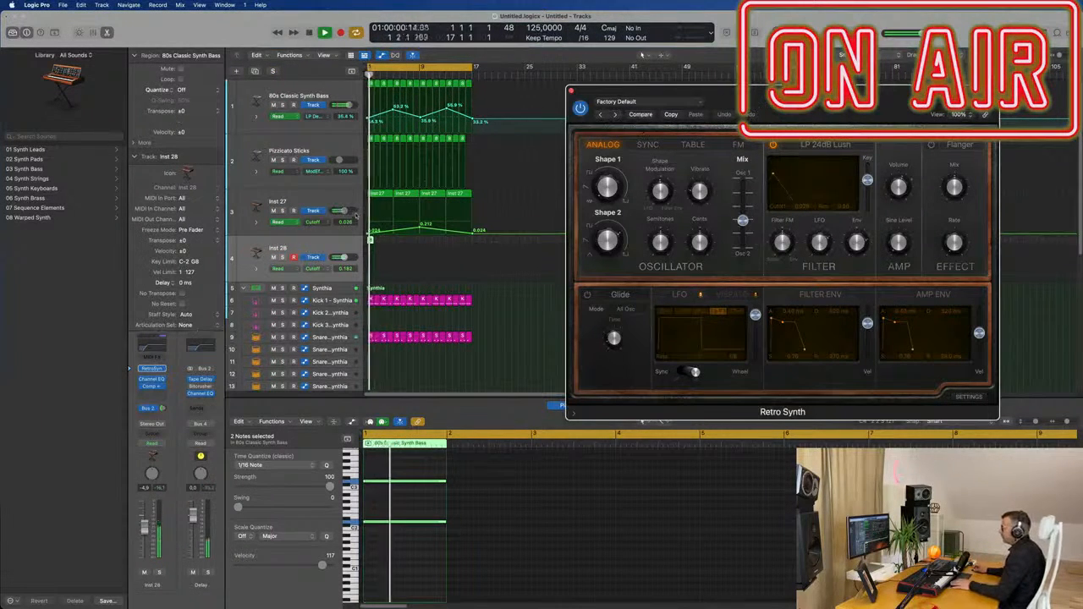
- Listen to Pizzicato Sticks and Inst 27 soloed, and clear all solos
left_click(282, 160)
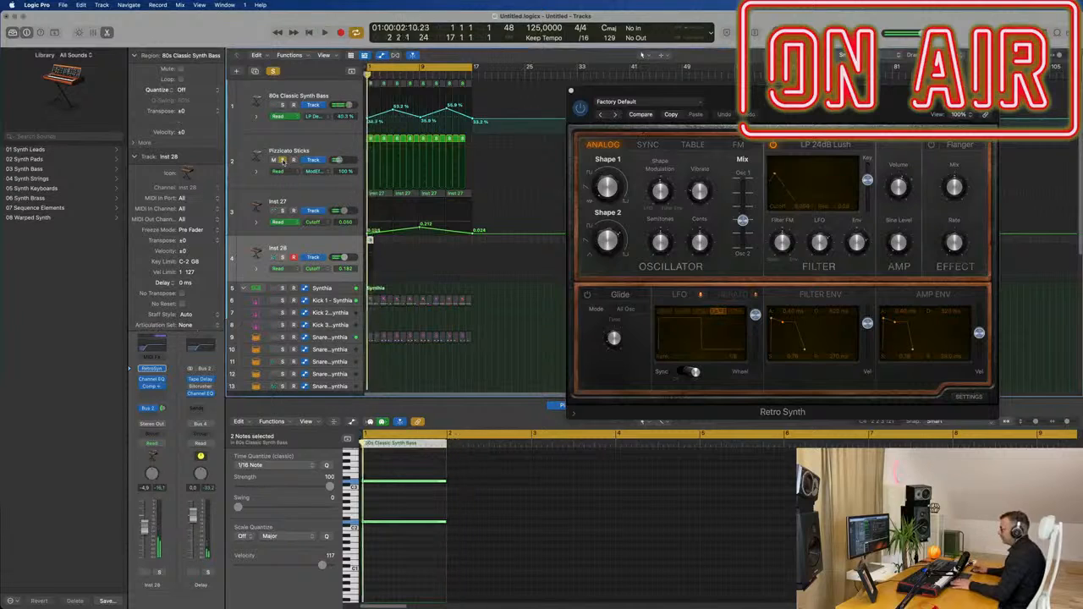
left_click(322, 202)
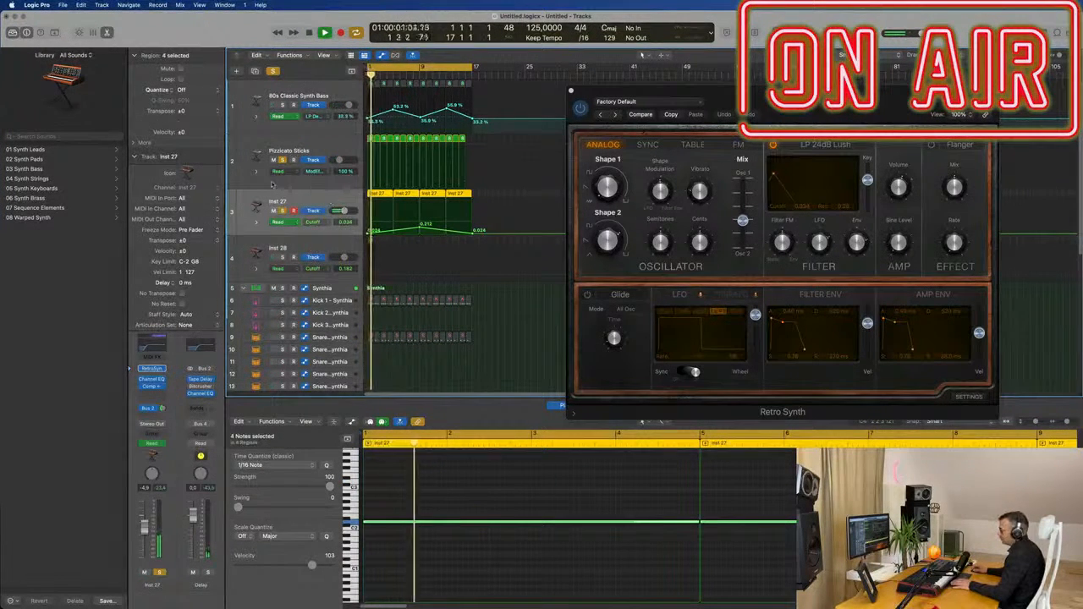
left_click(275, 72)
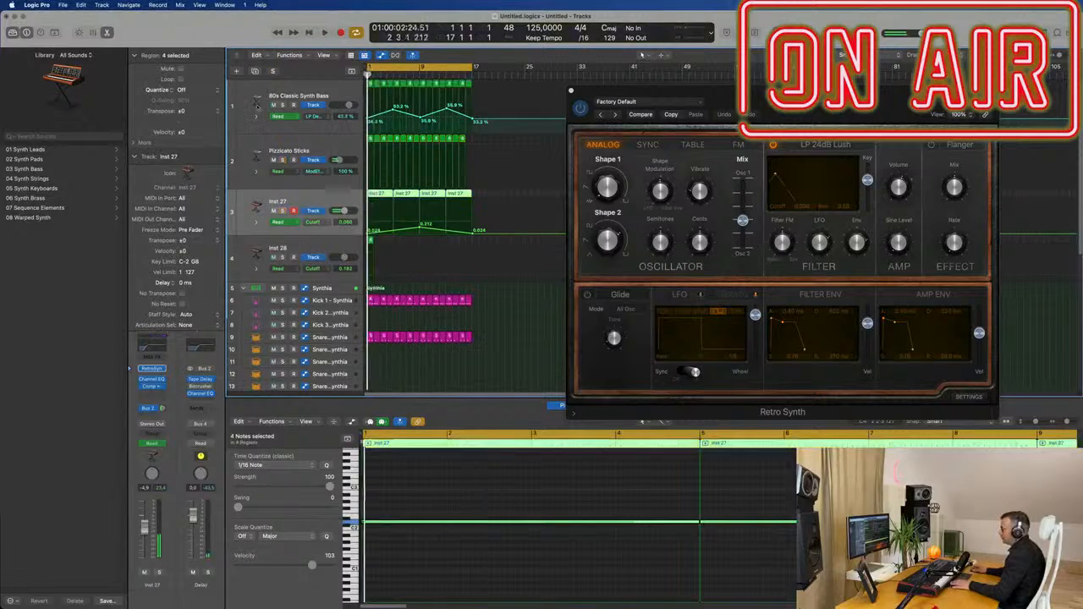
- Open the Inst 28 track's Retro Synth and set its LFO to a rising sawtooth with a rate of 1 bar
left_click(332, 245)
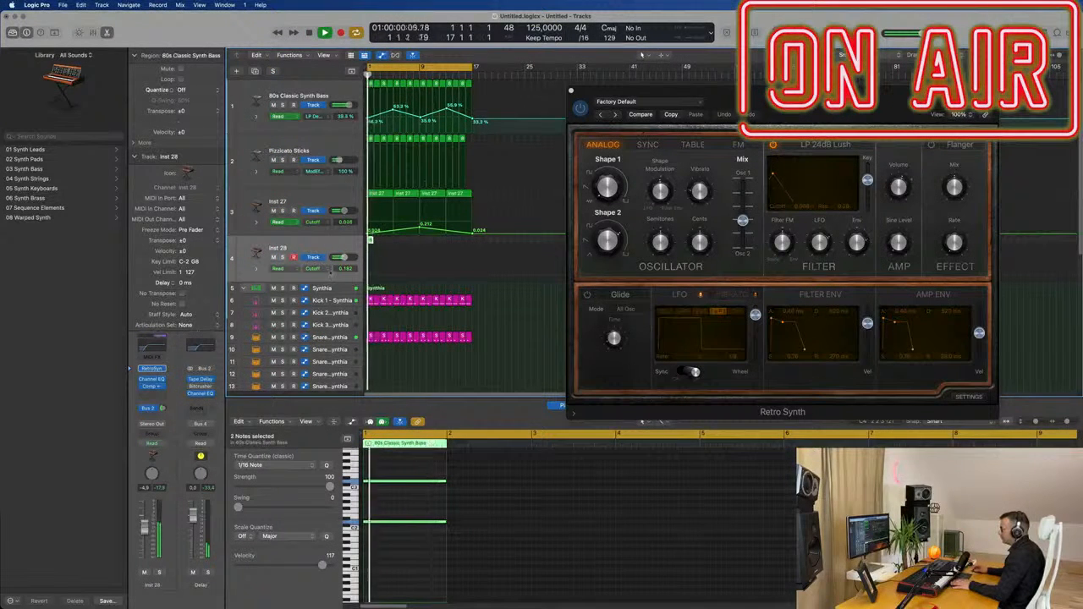
left_click(152, 370)
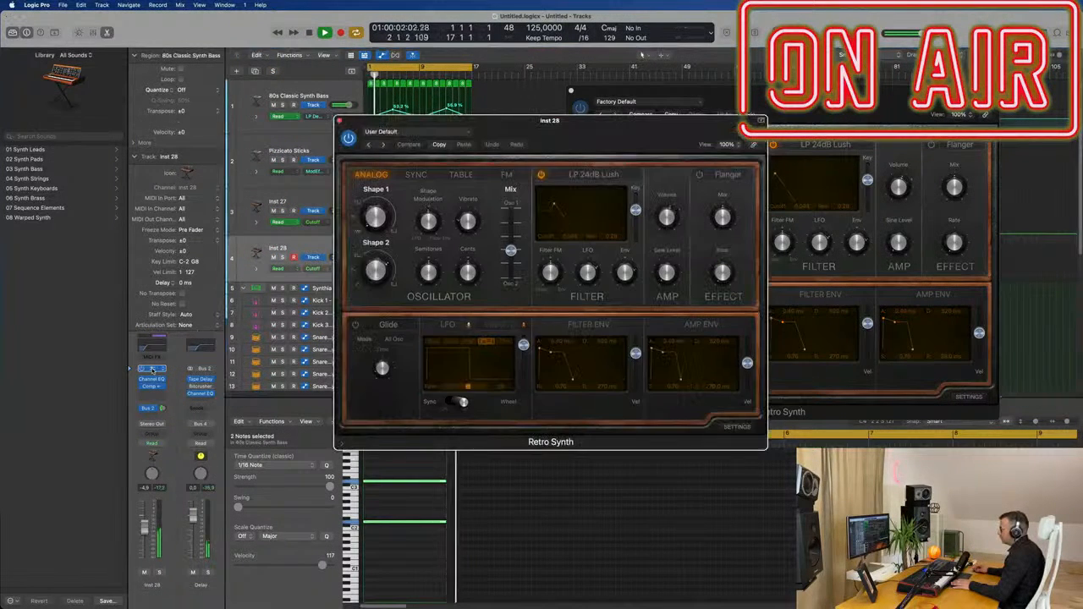
left_click_drag(538, 145, 660, 145)
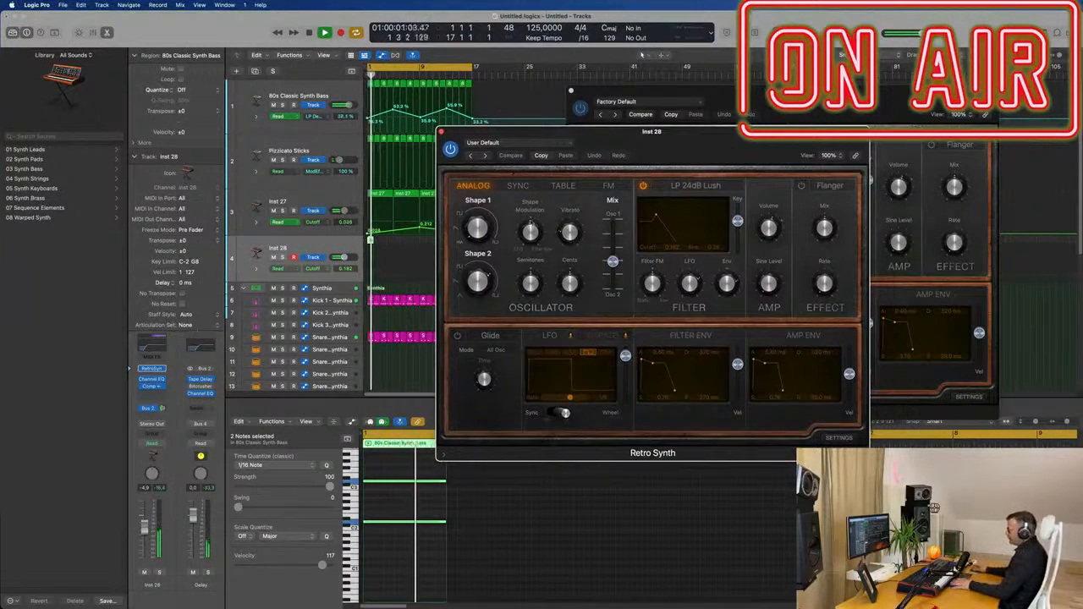
left_click(553, 356)
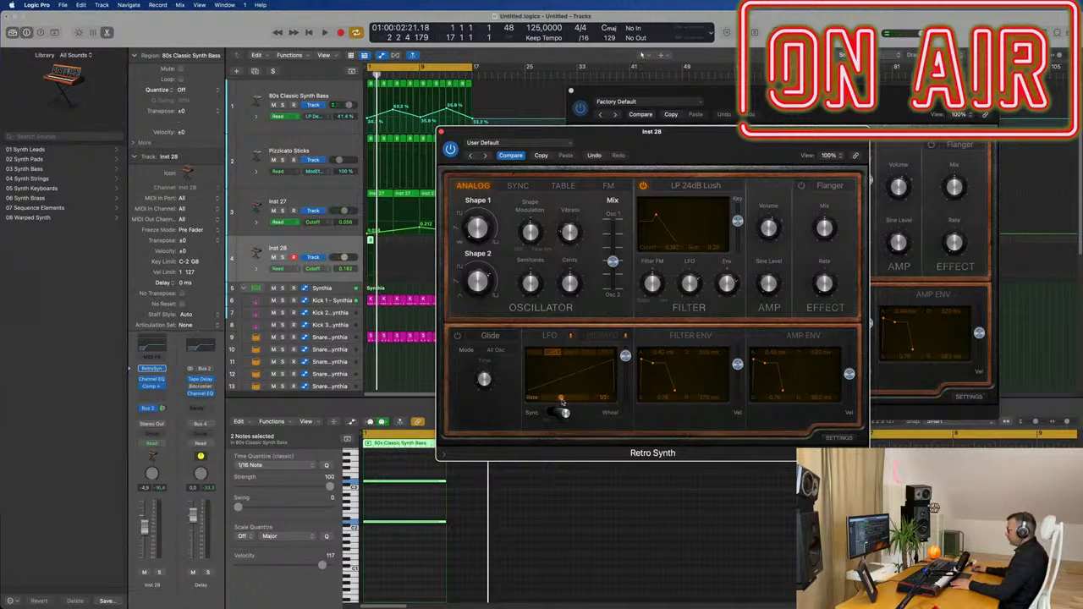
key("space")
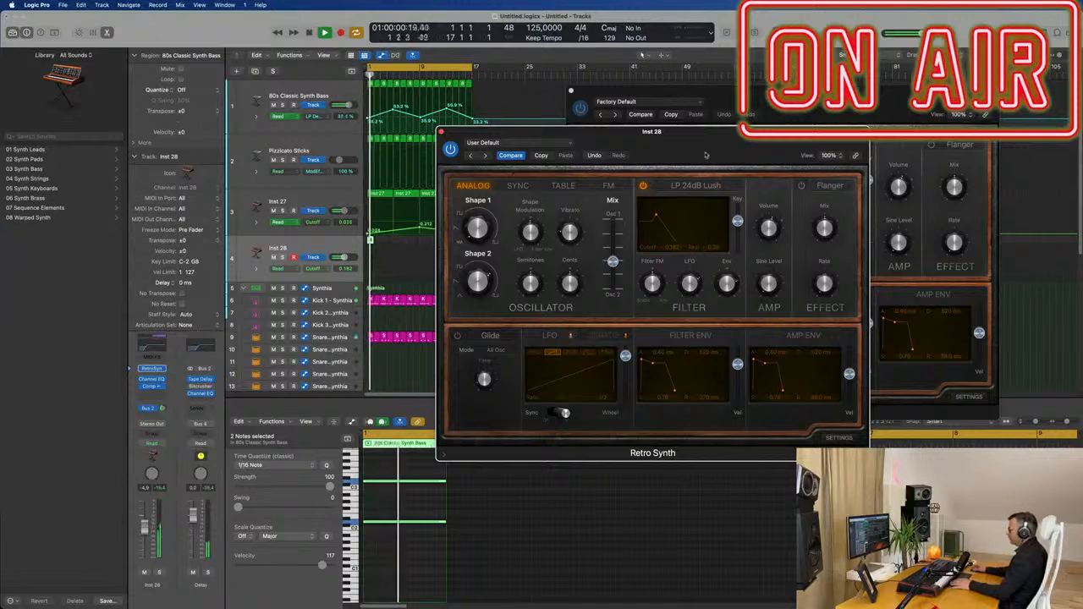
left_click_drag(720, 144, 745, 148)
key("space")
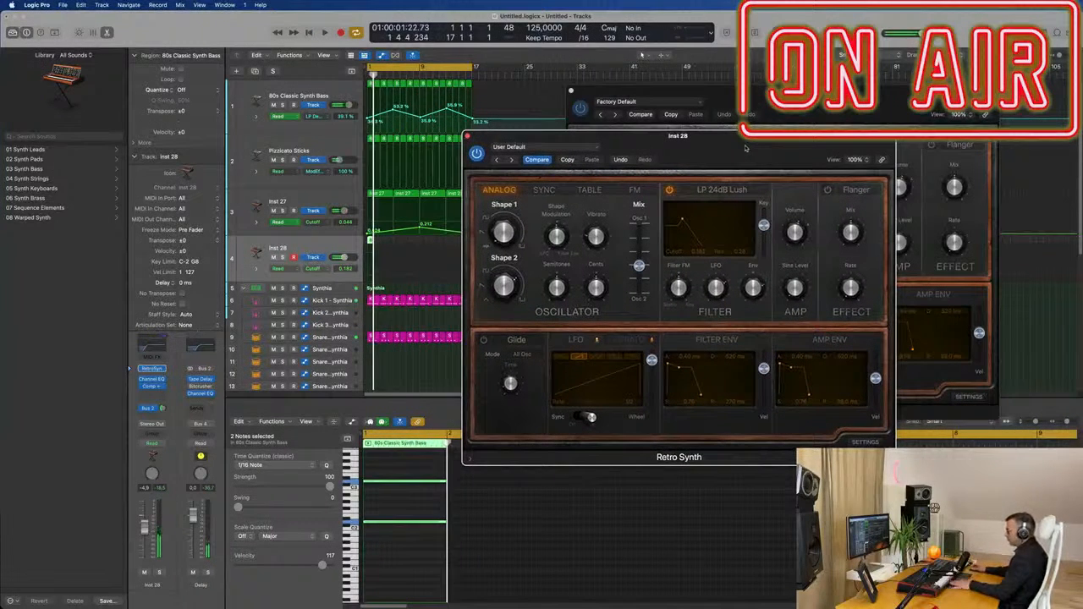
key("space")
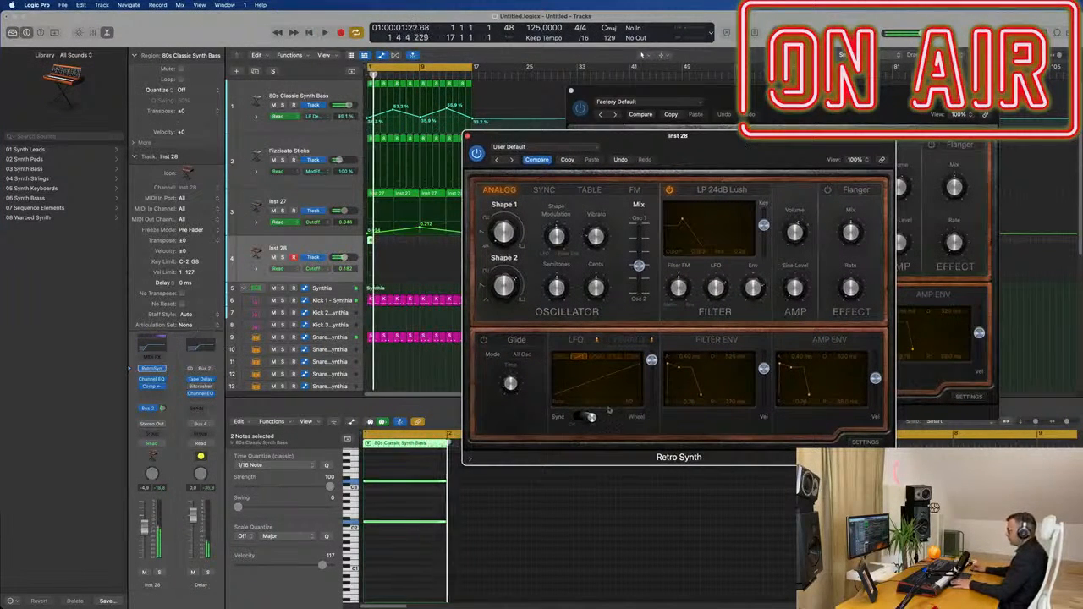
key("space")
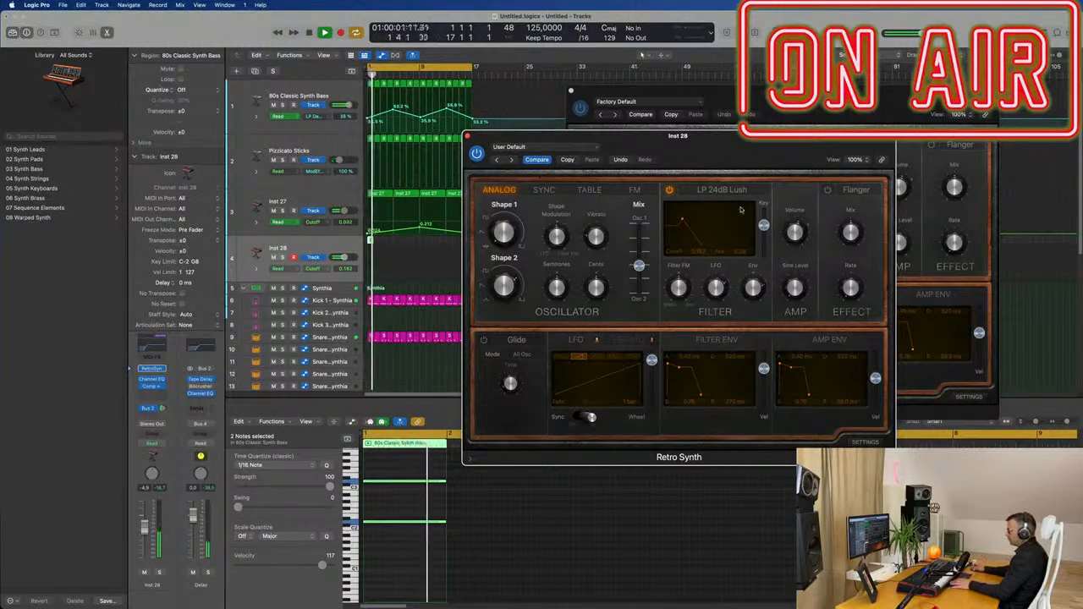
- Try a filter cutoff of about 0.27 and different Shape 1 settings, returning Shape 1 to 50.0 %
key("space")
key("space")
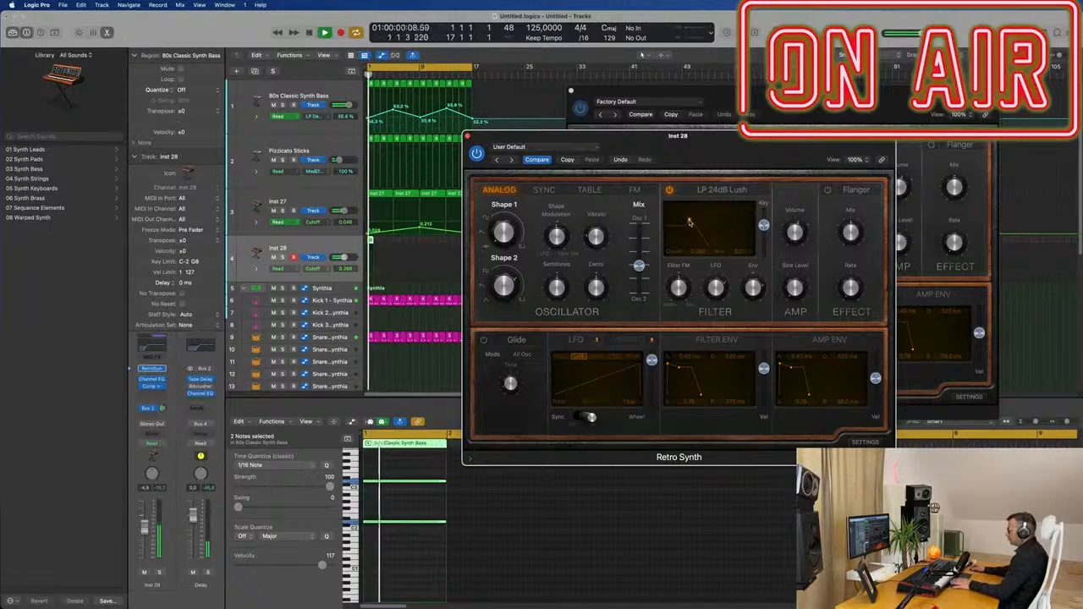
mouse_move(502, 234)
key("space")
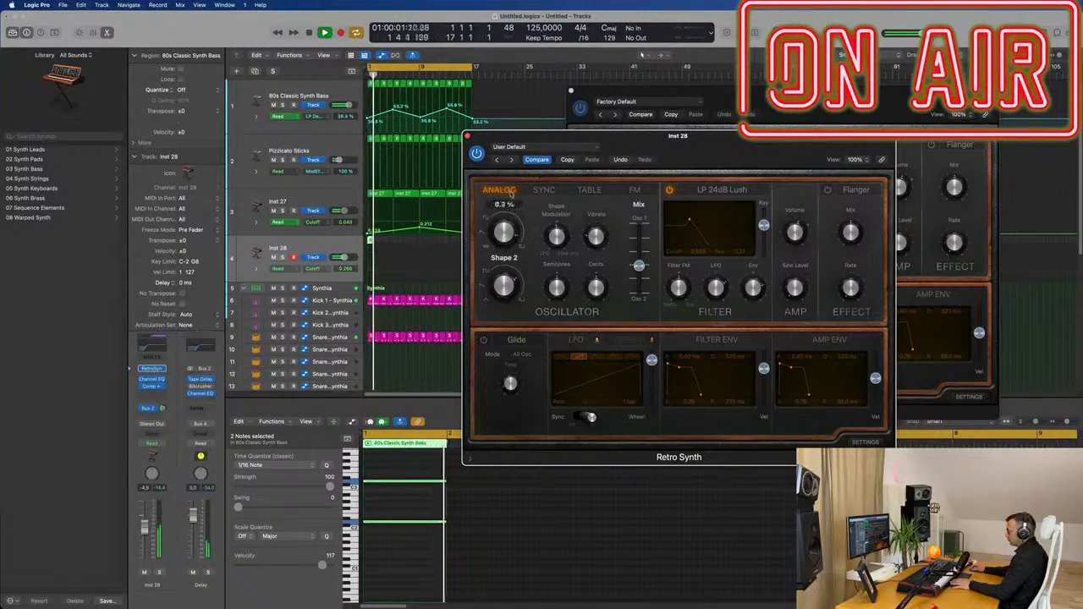
key("space")
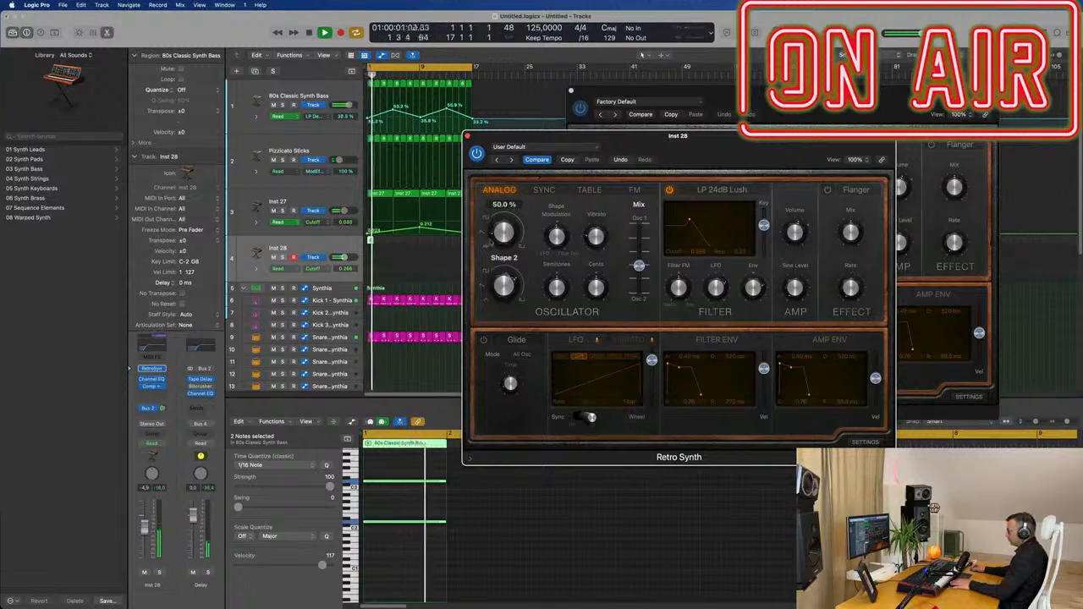
- Audition different Shape Modulation amounts during playback, and shift the oscillator Mix towards Osc 2
mouse_move(564, 230)
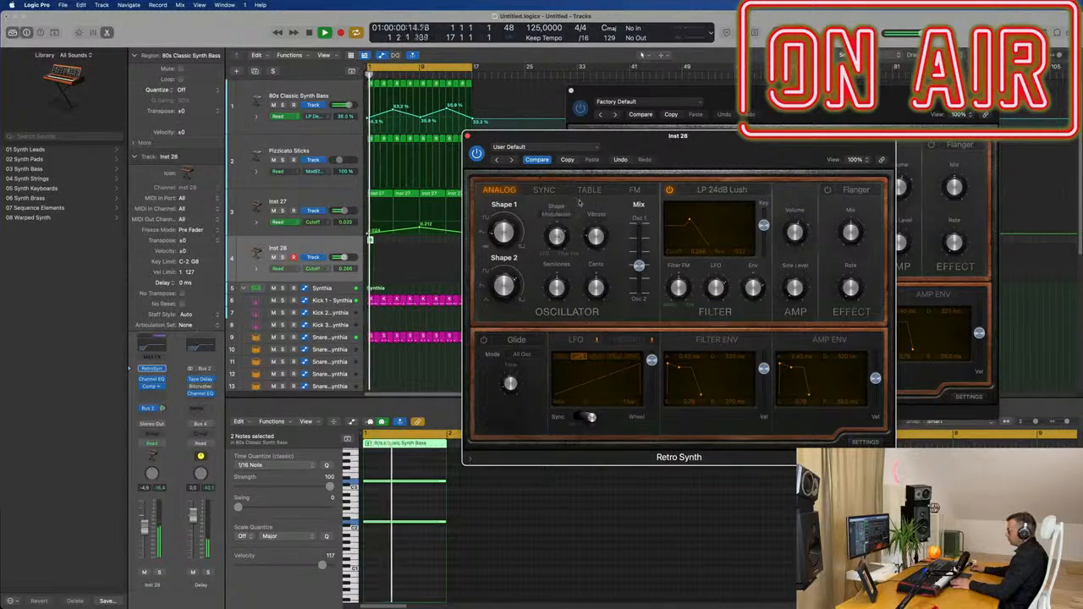
left_click_drag(563, 215, 564, 202)
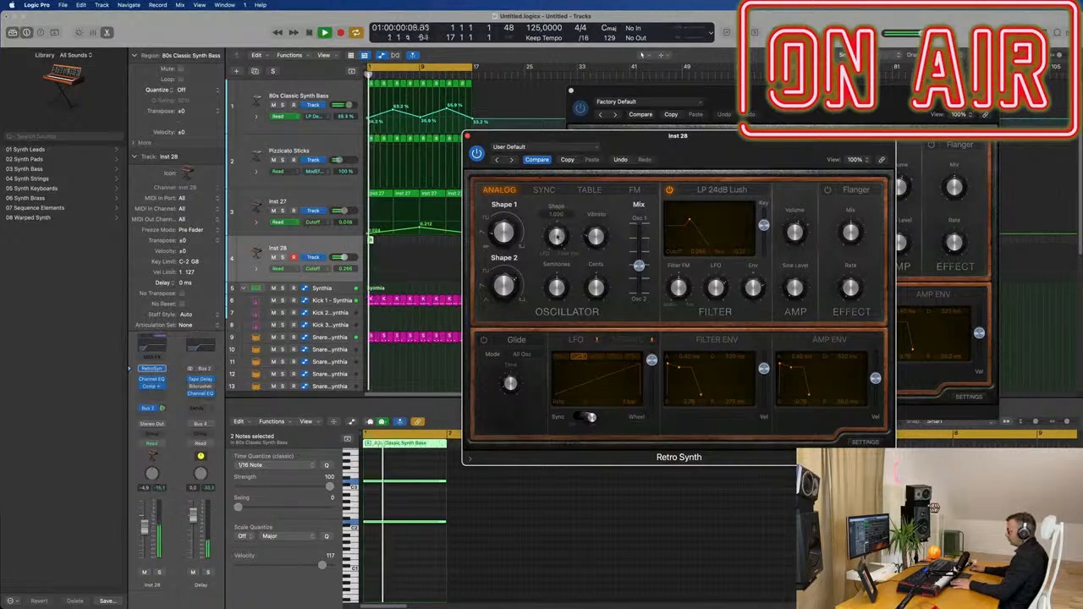
left_click_drag(556, 255, 563, 219)
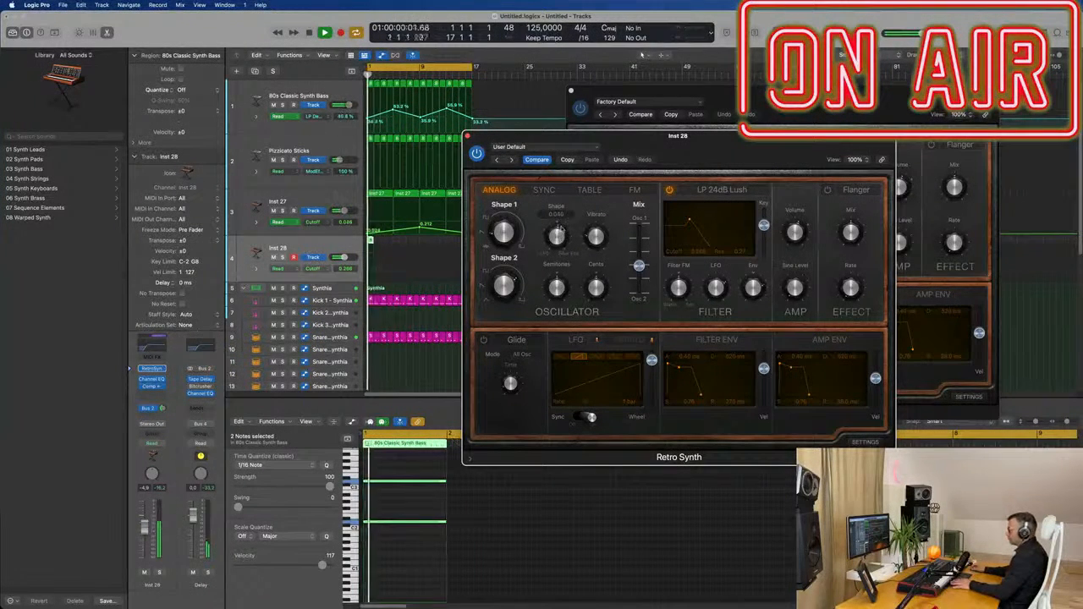
key("space")
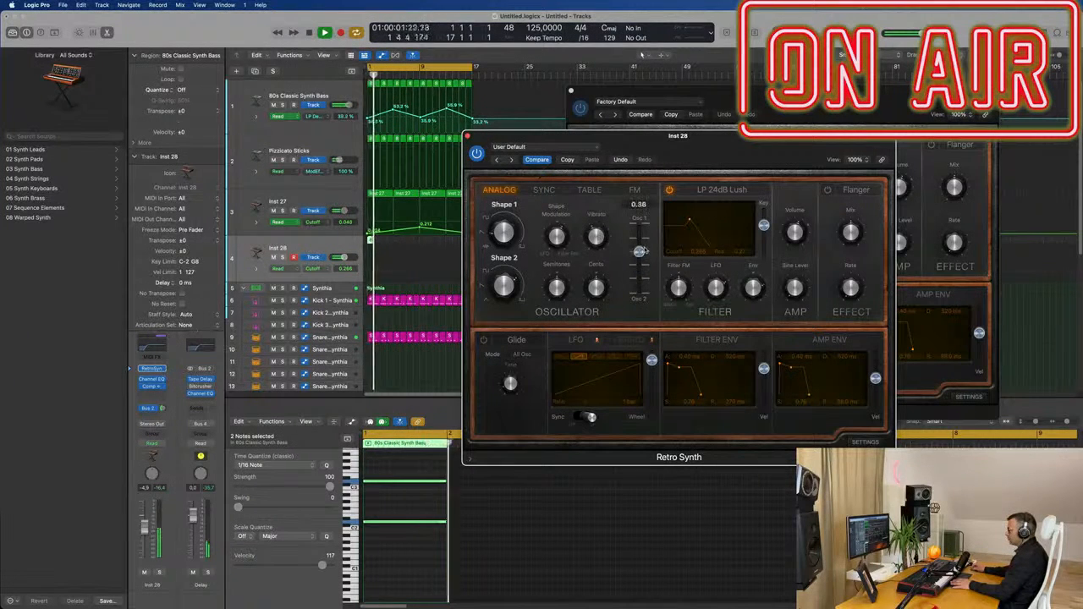
left_click_drag(640, 265, 640, 237)
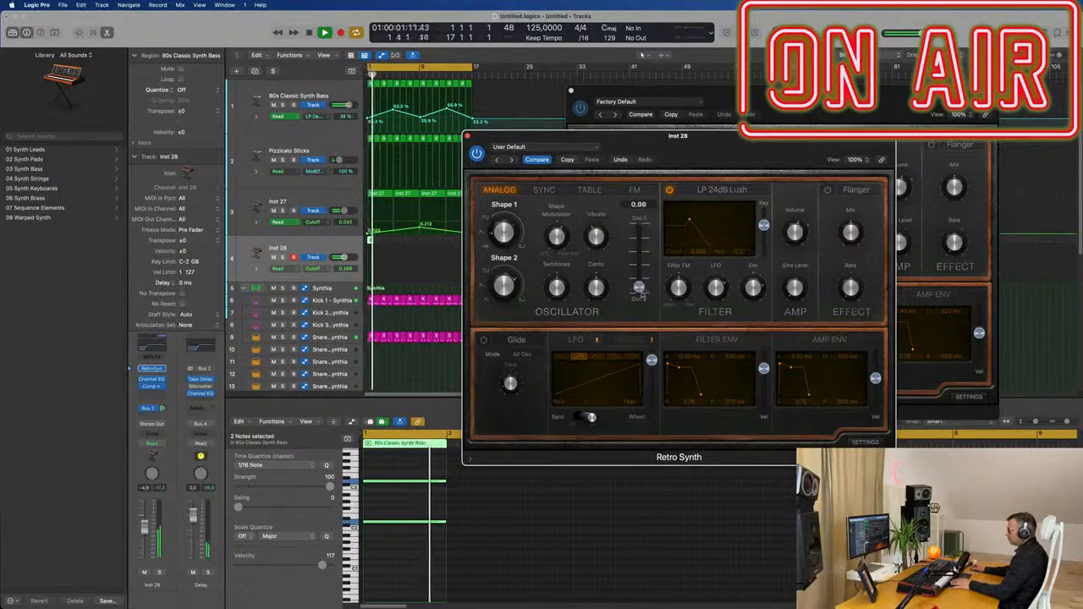
left_click_drag(640, 227, 640, 266)
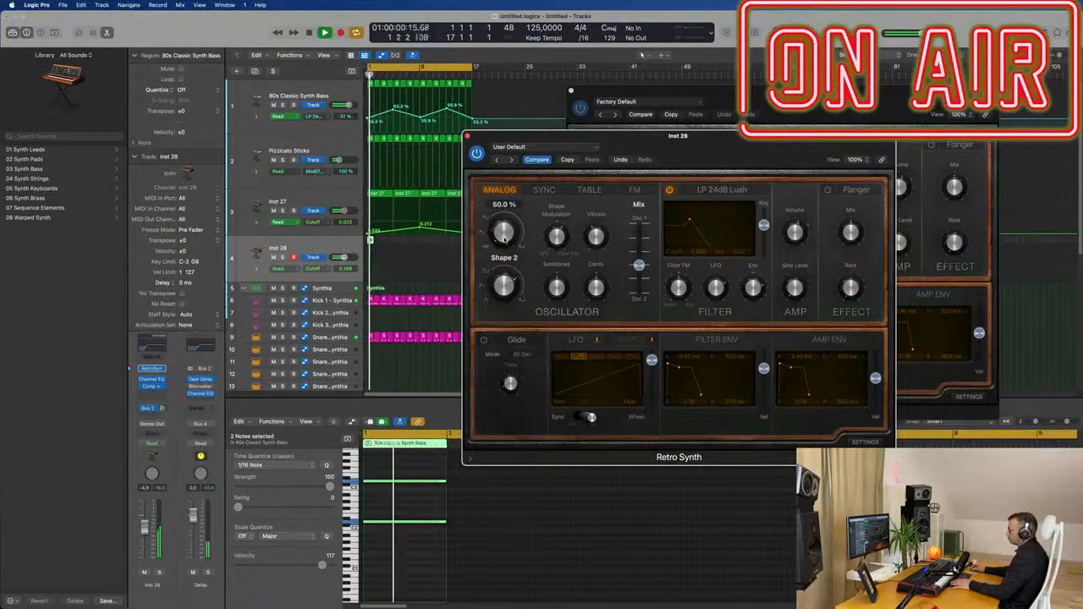
key("Return")
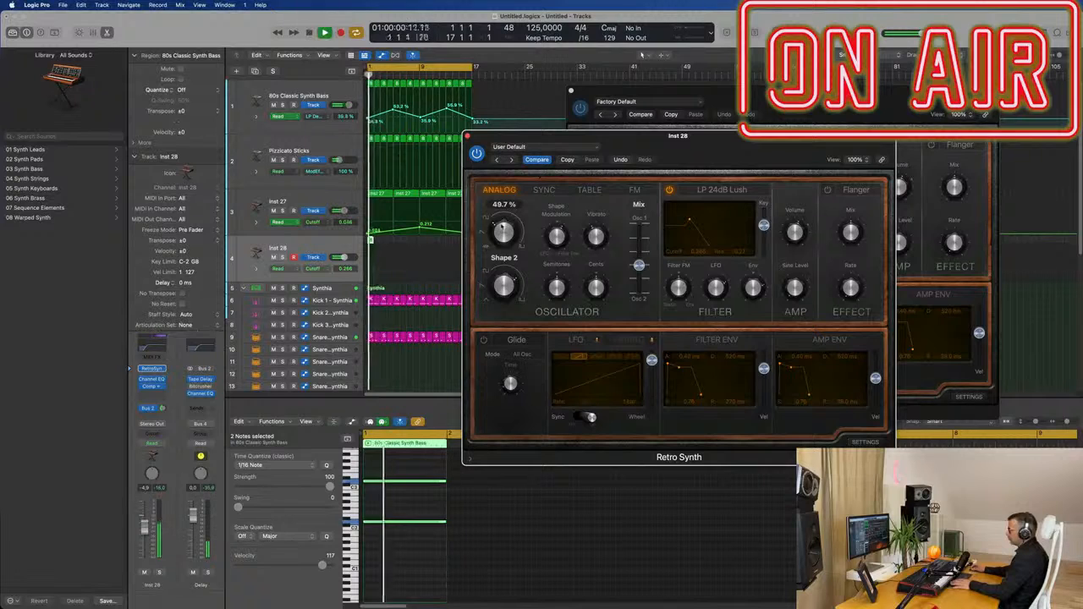
left_click_drag(639, 265, 639, 277)
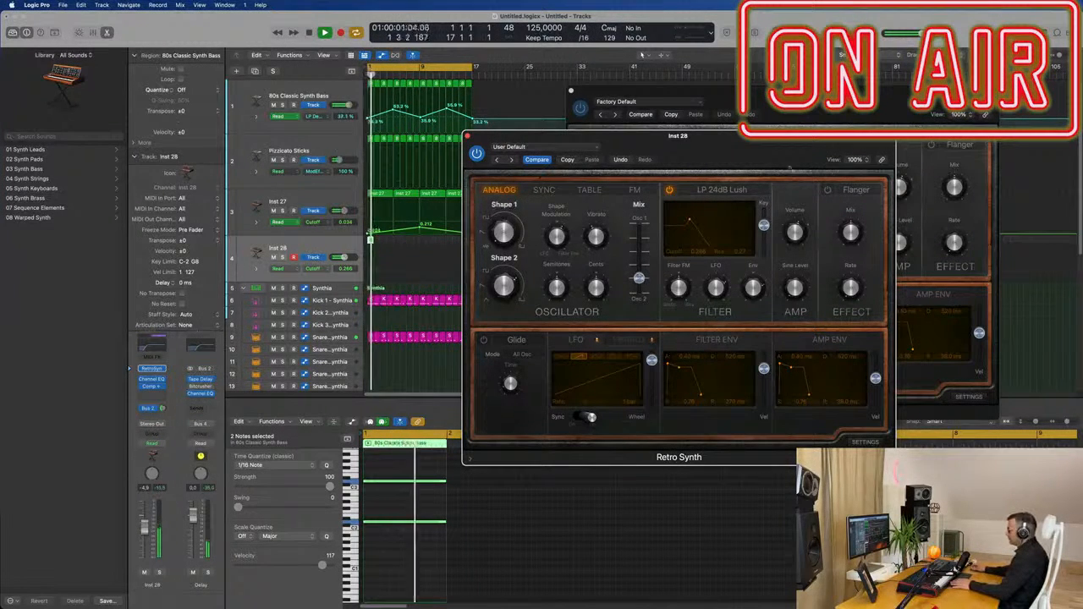
left_click_drag(778, 157, 796, 145)
key("space")
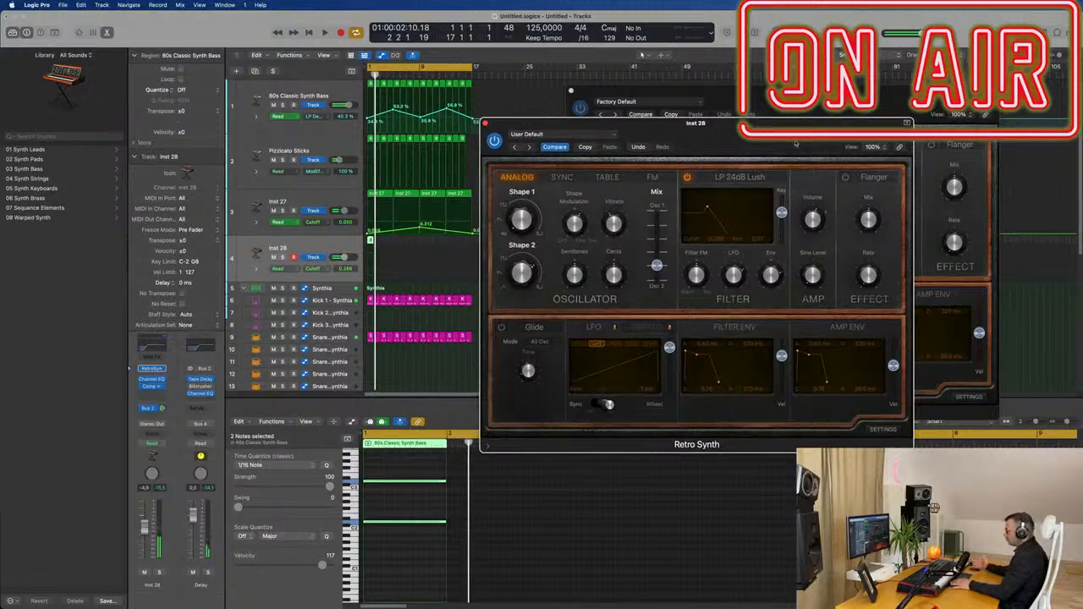
- Switch on the Retro Synth's effect section with Chorus as the effect, and play the result
key("space")
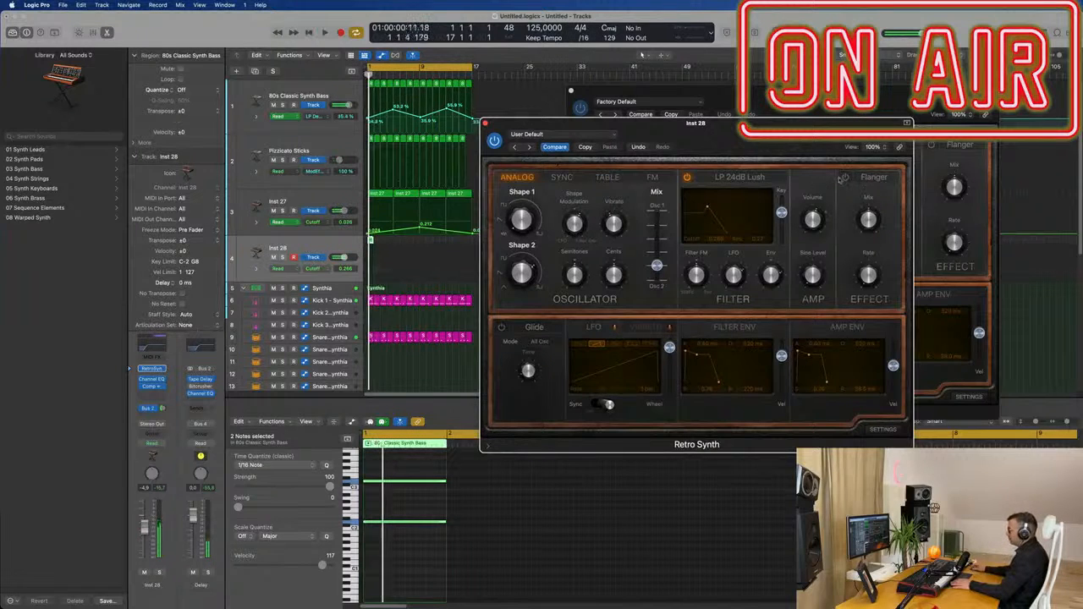
left_click(871, 179)
left_click(876, 167)
key("space")
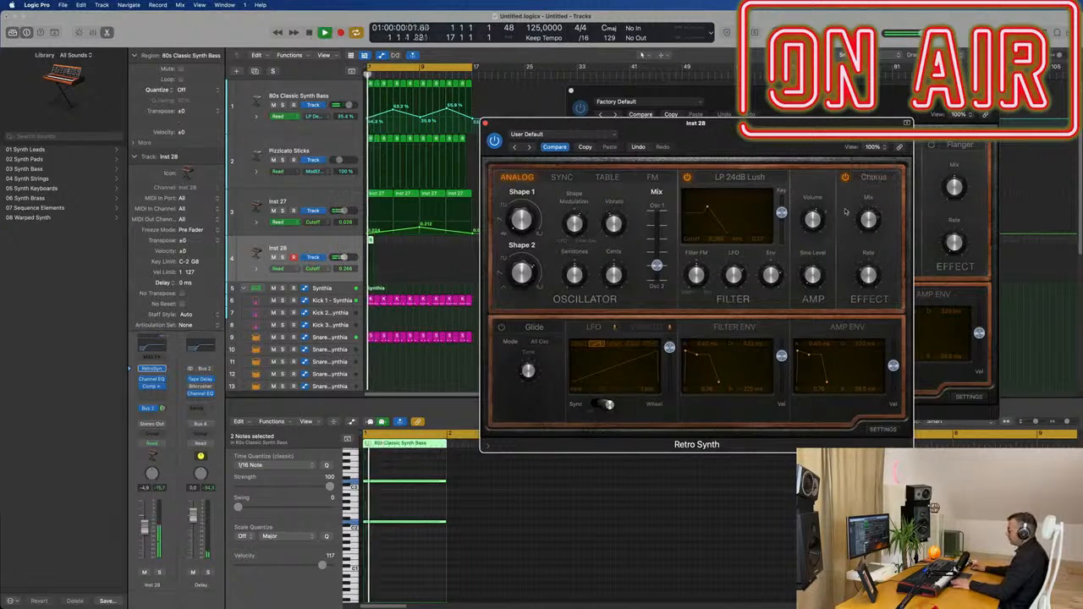
left_click_drag(865, 196, 952, 197)
key("space")
key("space")
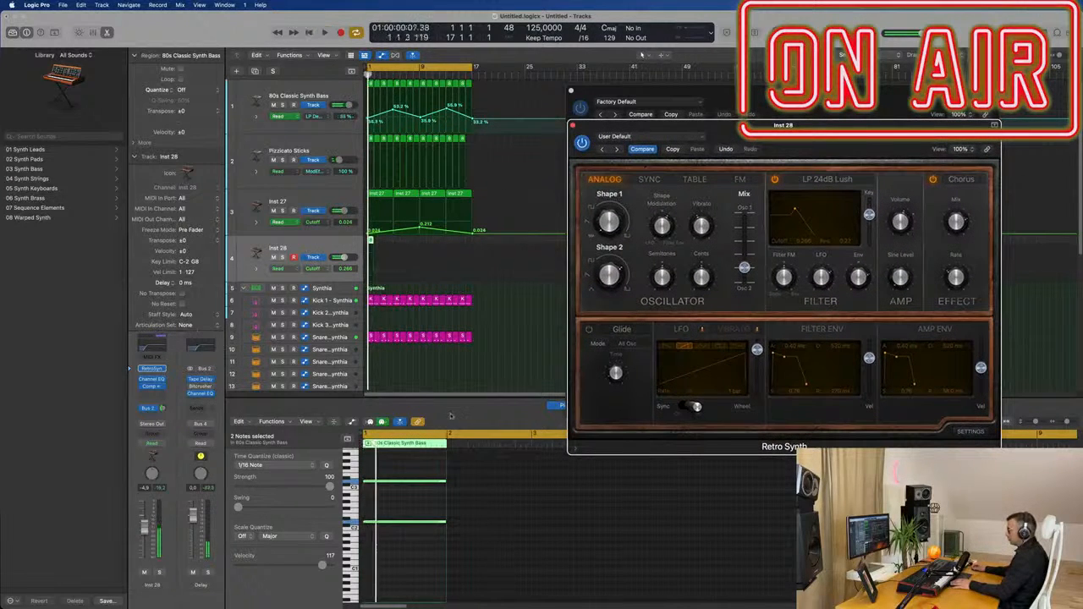
- Extend the Inst 28 region to four bars and lengthen both of its notes to fill it
left_click(372, 242)
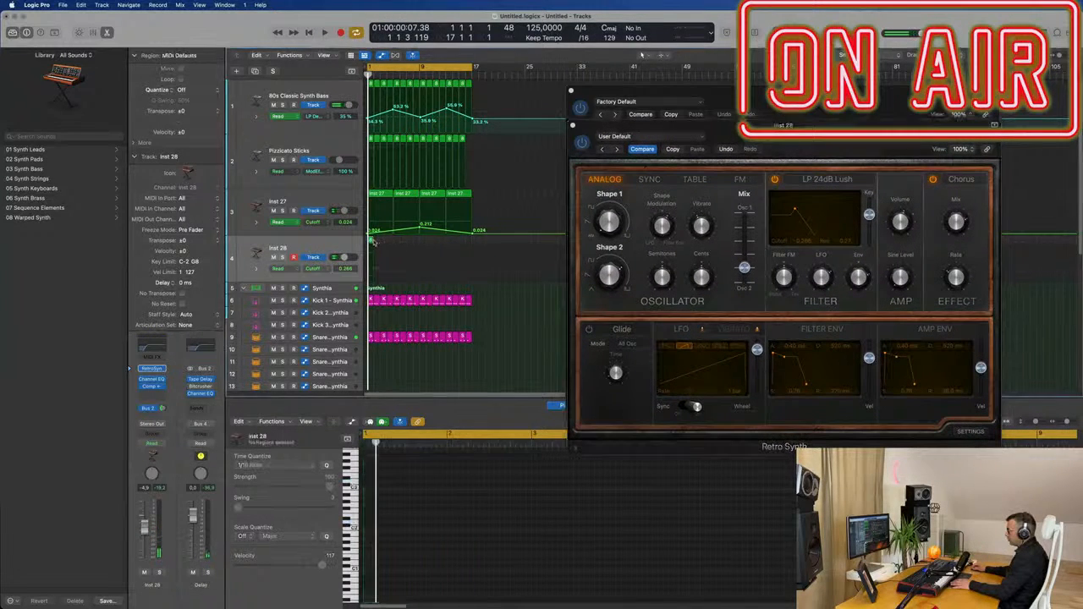
key("super+v")
left_click_drag(373, 242, 393, 277)
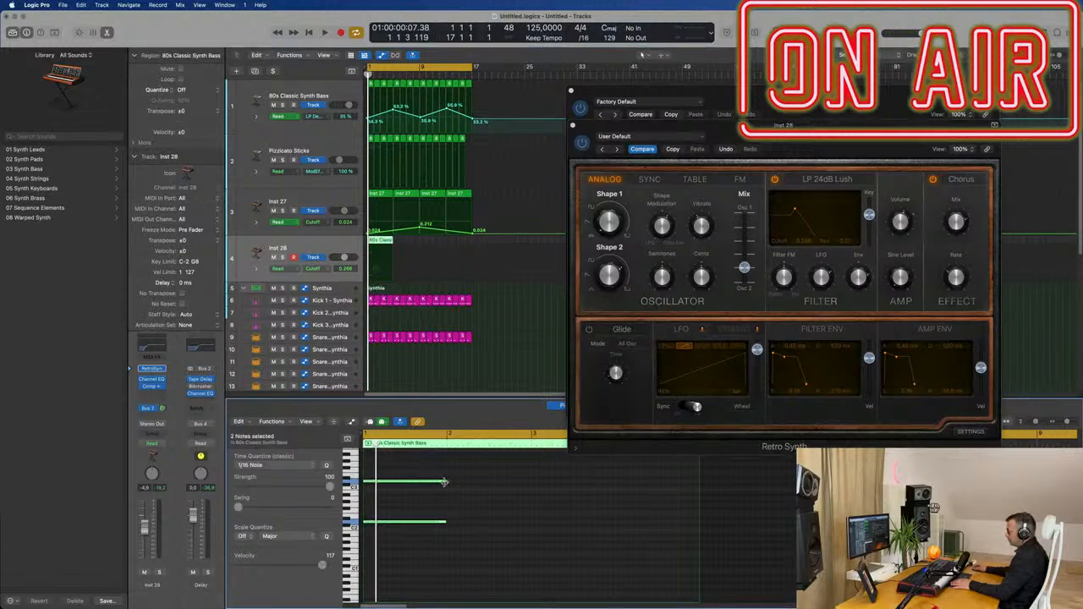
left_click_drag(444, 482, 697, 508)
- Set the Inst 28 Retro Synth's LFO rate to 4 bars while checking it in playback
key("space")
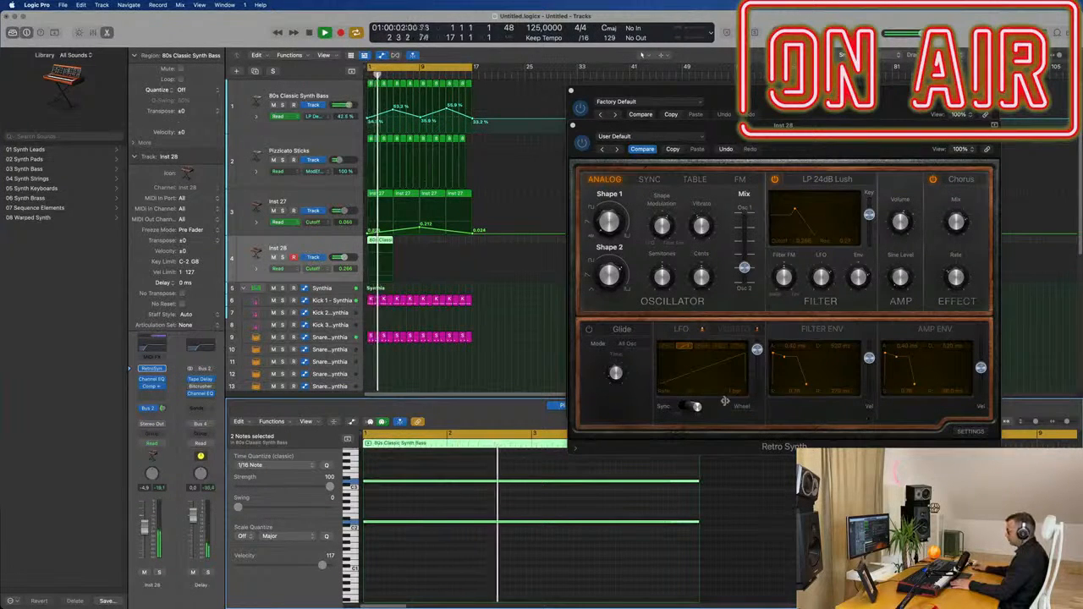
left_click_drag(692, 393, 689, 394)
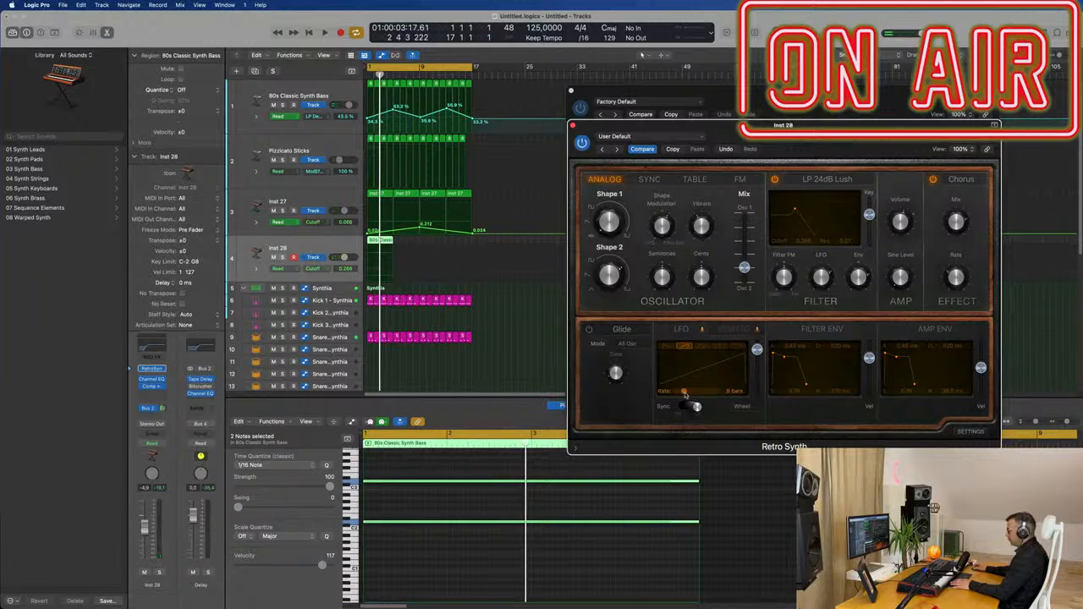
key("space")
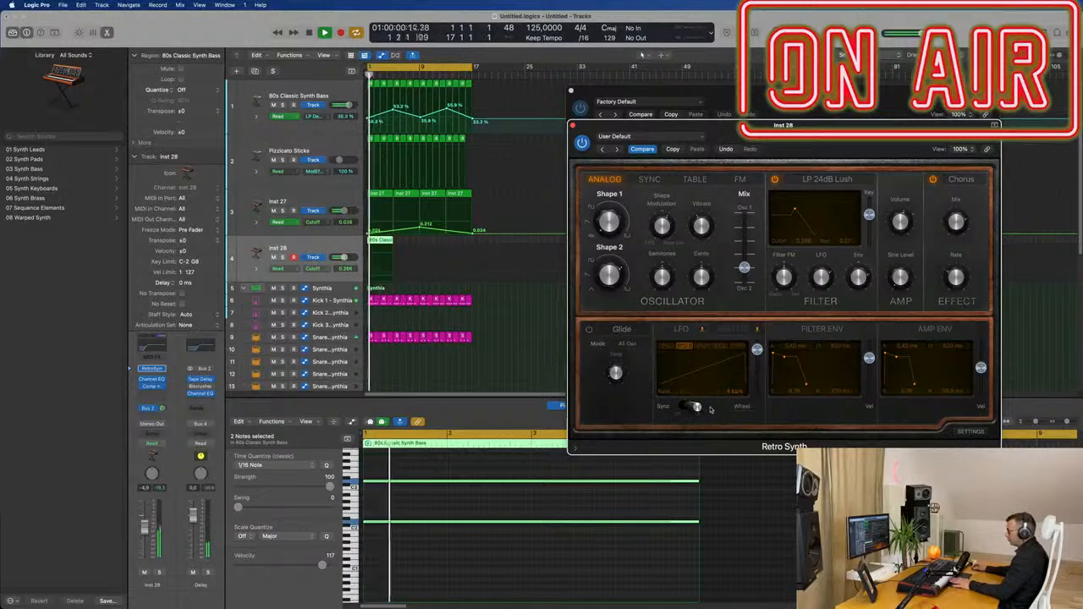
- Lower the filter cutoff to 0.154 and adjust the filter's Env amount while listening to the part
key("space")
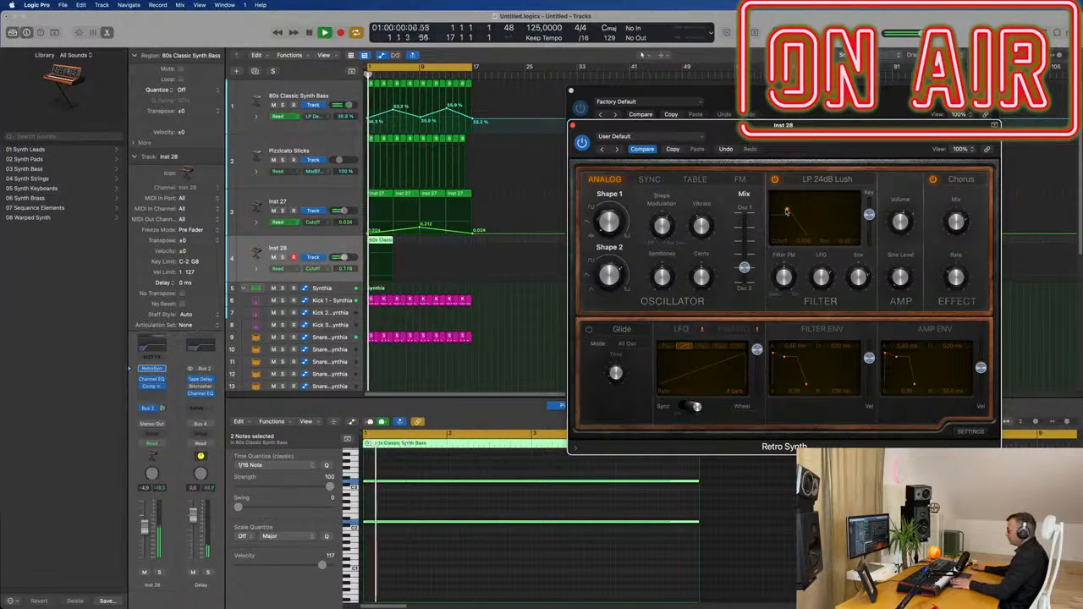
left_click_drag(787, 212, 785, 210)
key("space")
key("space")
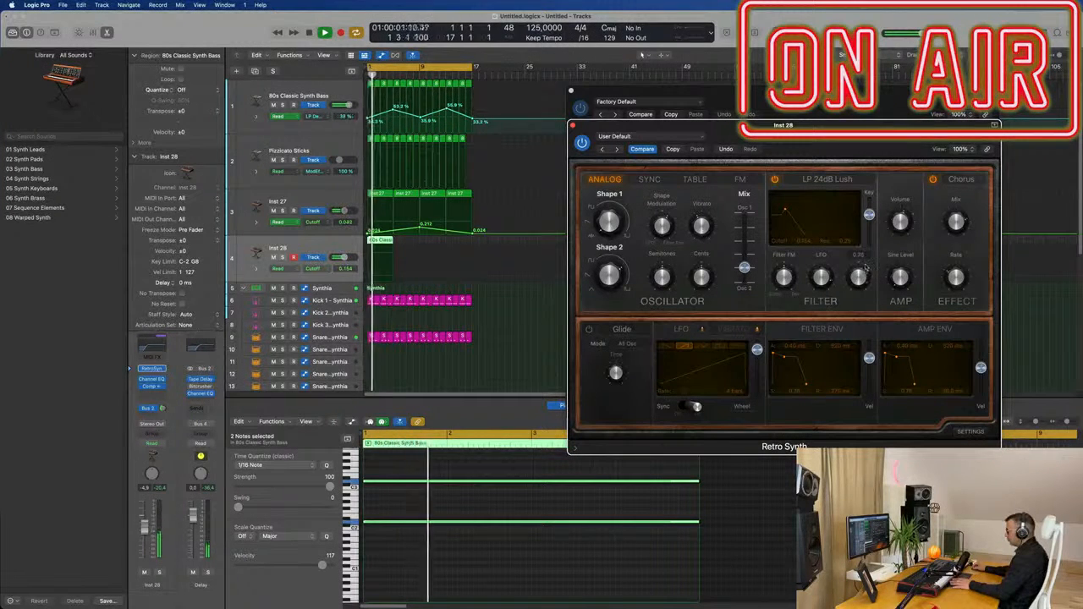
key("space")
key("space")
left_click_drag(862, 303, 859, 282)
key("space")
key("space")
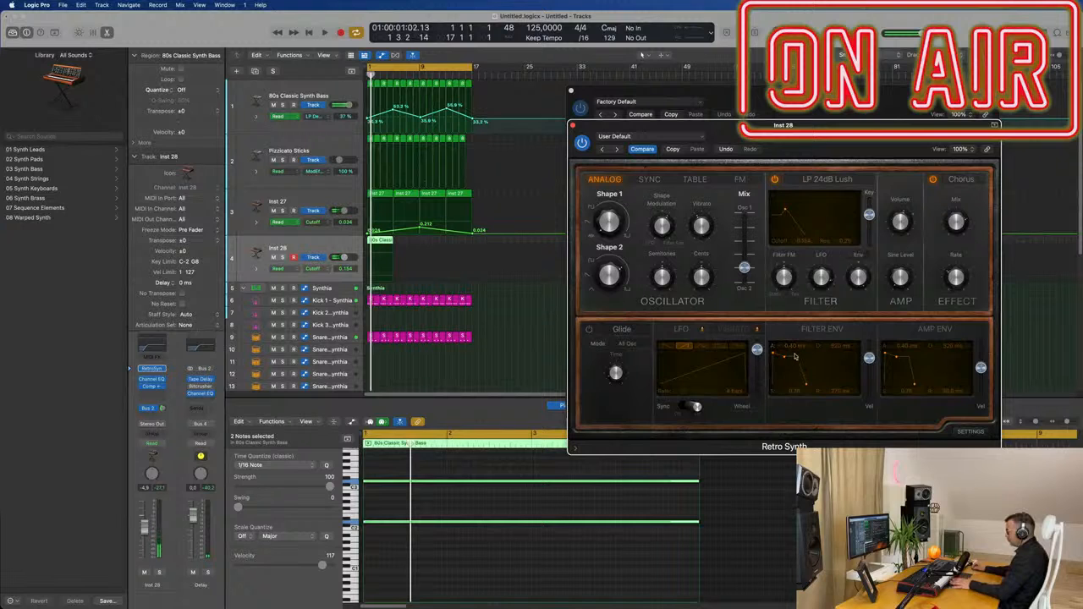
- Reshape the filter envelope to an attack of about 1.7 s, a 10.0 s decay and a sustain of 0.06, and play it
key("space")
mouse_move(784, 357)
left_mouse_down()
mouse_move(780, 378)
mouse_move(781, 366)
left_mouse_up()
key("space")
key("space")
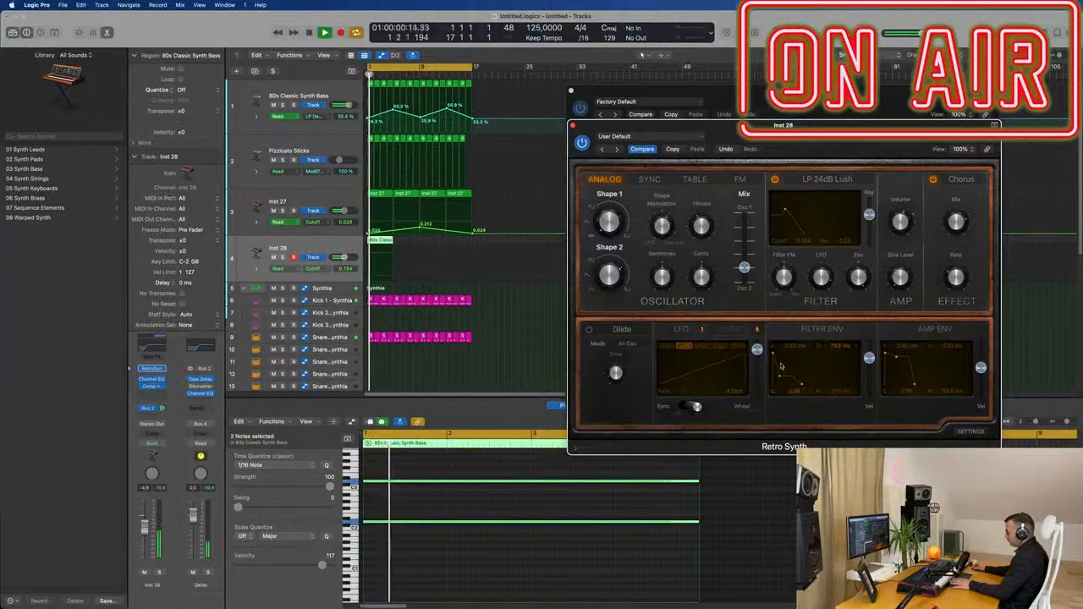
key("space")
key("space")
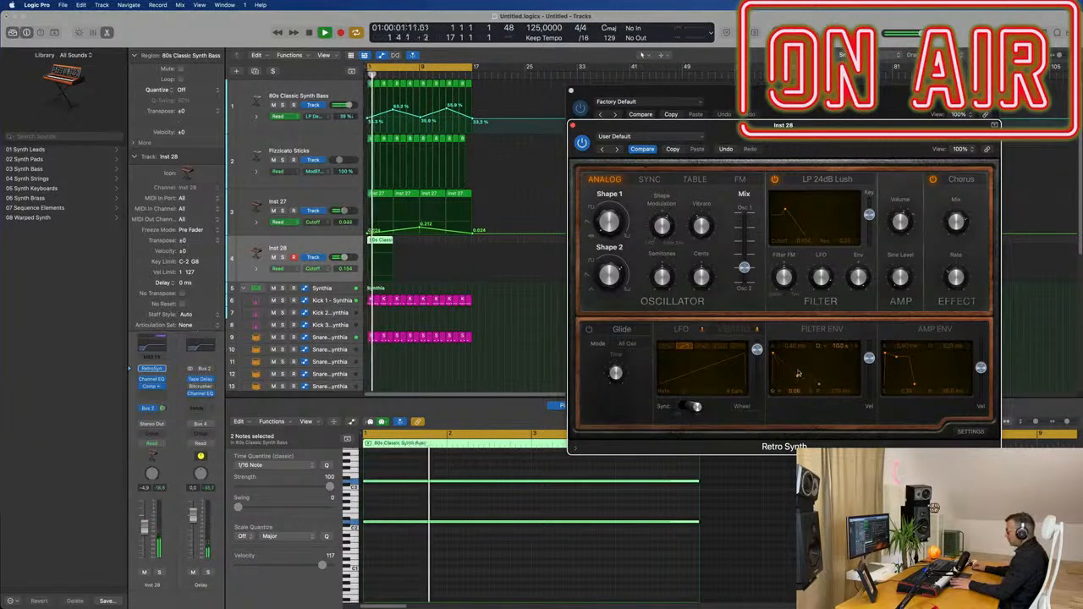
key("space")
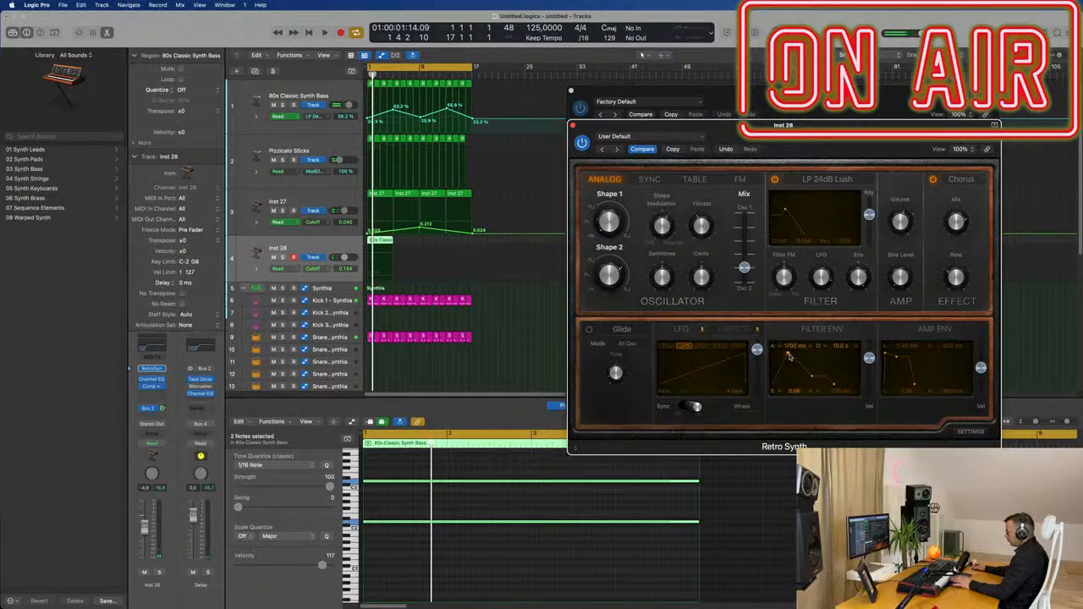
key("space")
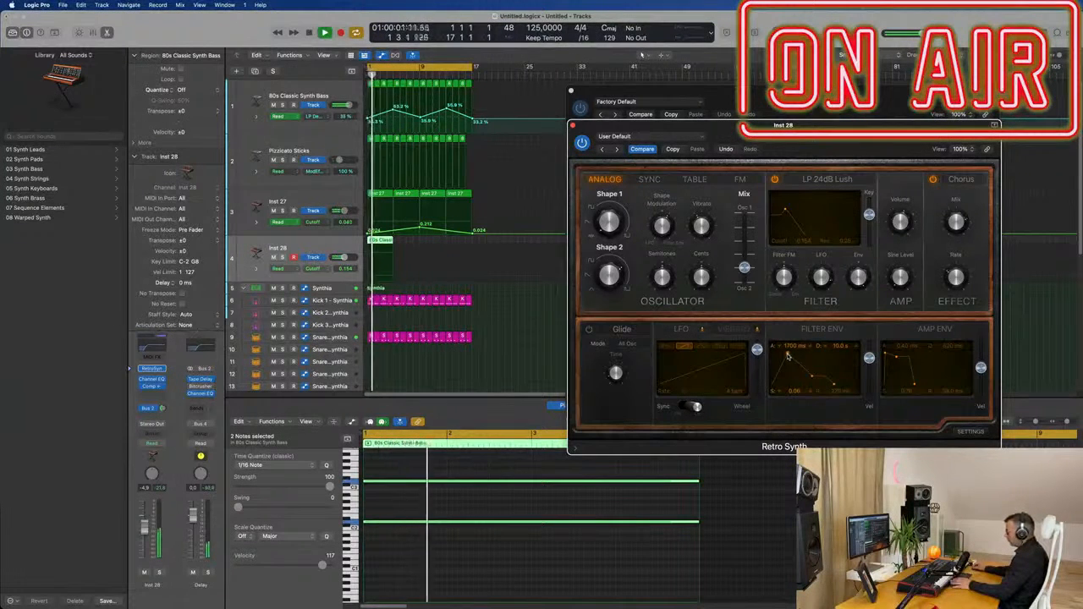
- Fine-tune the attack time of Inst 28's filter envelope, replaying the part from the start after each adjustment
left_click_drag(789, 357, 804, 366)
key("space")
key("space")
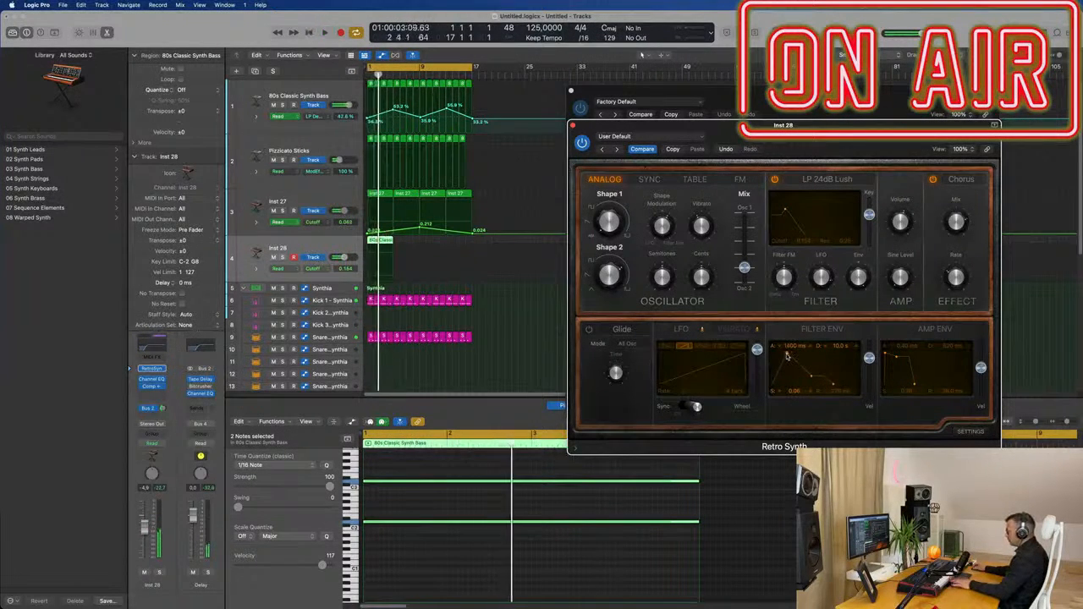
key("space")
left_click_drag(787, 357, 789, 356)
key("space")
key("space")
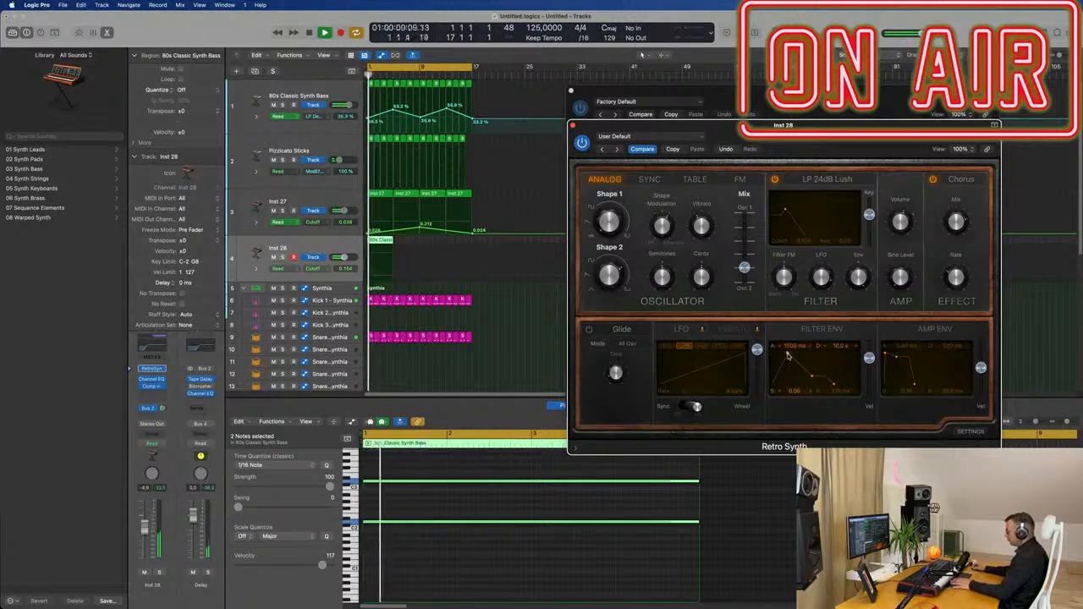
- Reshape the filter envelope by trying a 0 ms decay, then lengthening the attack and decay while auditioning the part
key("space")
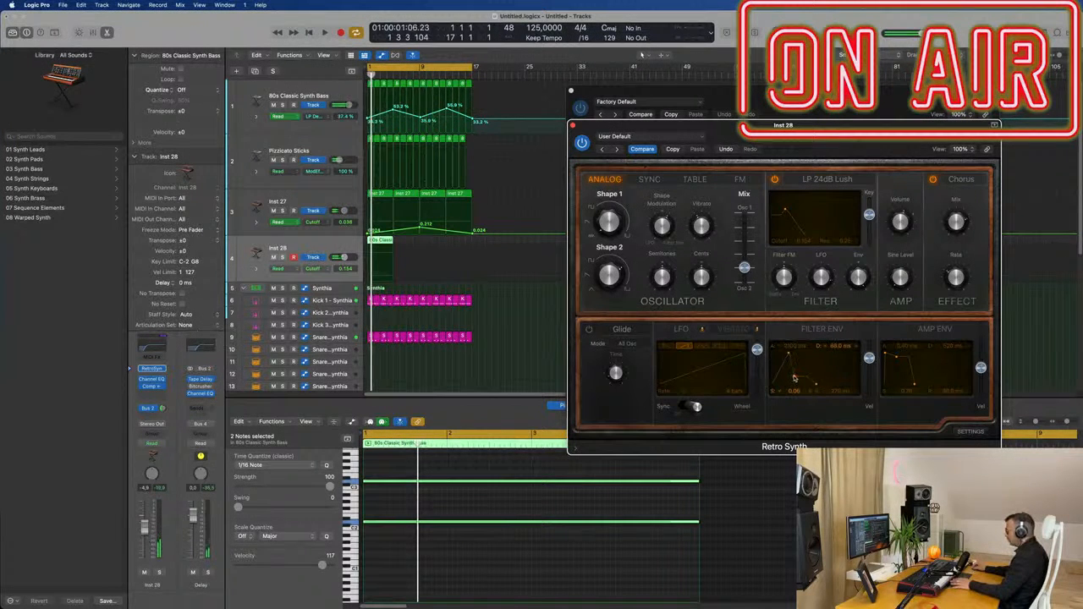
key("space")
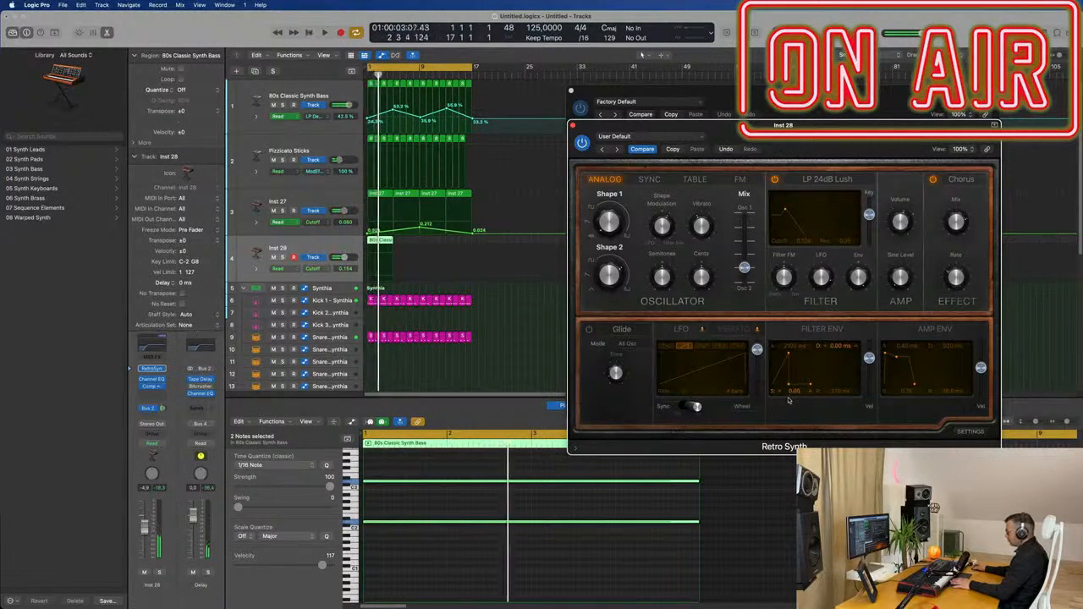
key("space")
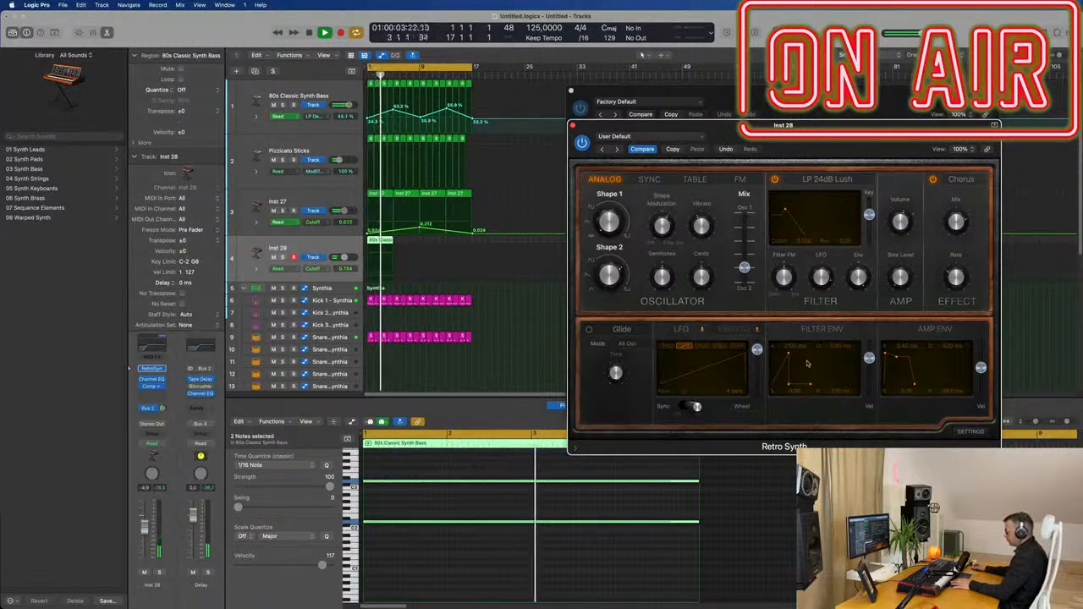
key("space")
key("space")
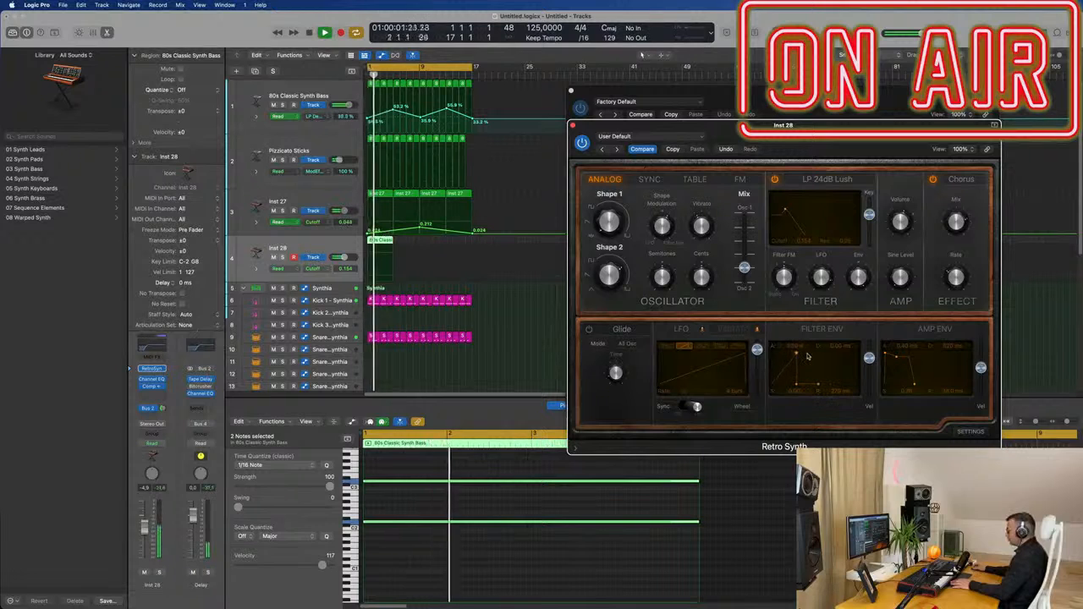
key("space")
key("space")
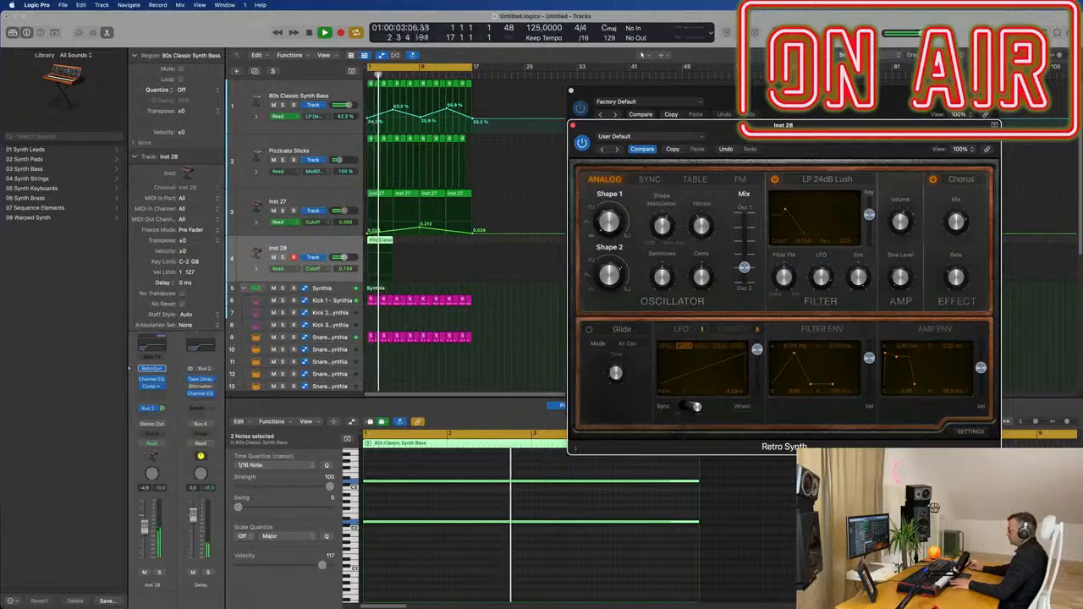
- Add a send from the Inst 28 track to the Reverb on Bus 1 and raise its send level
left_click_drag(745, 125, 777, 125)
key("space")
key("space")
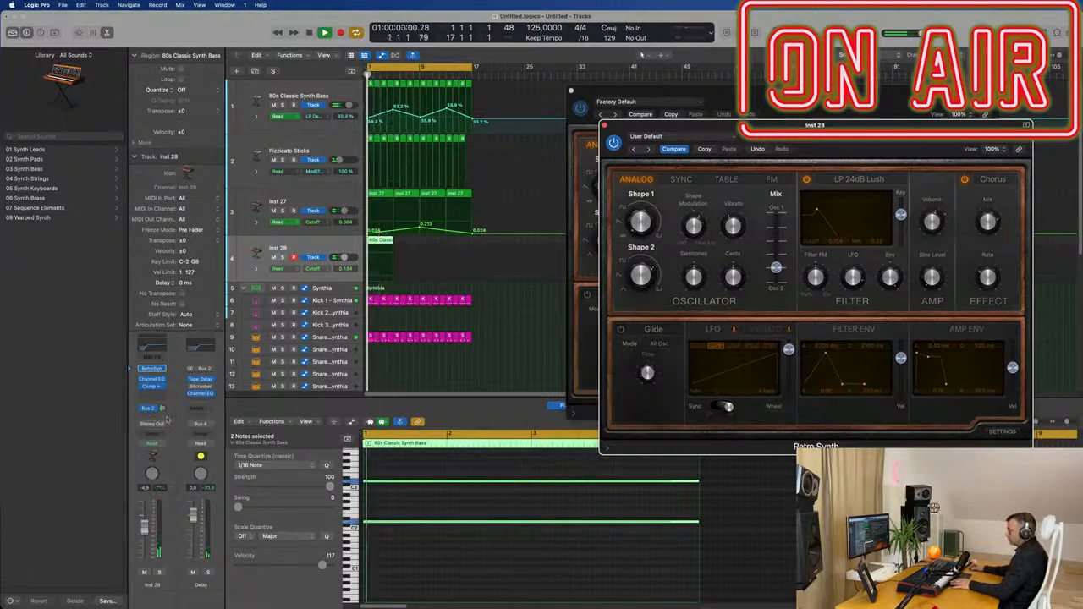
left_click(322, 246)
key("space")
key("space")
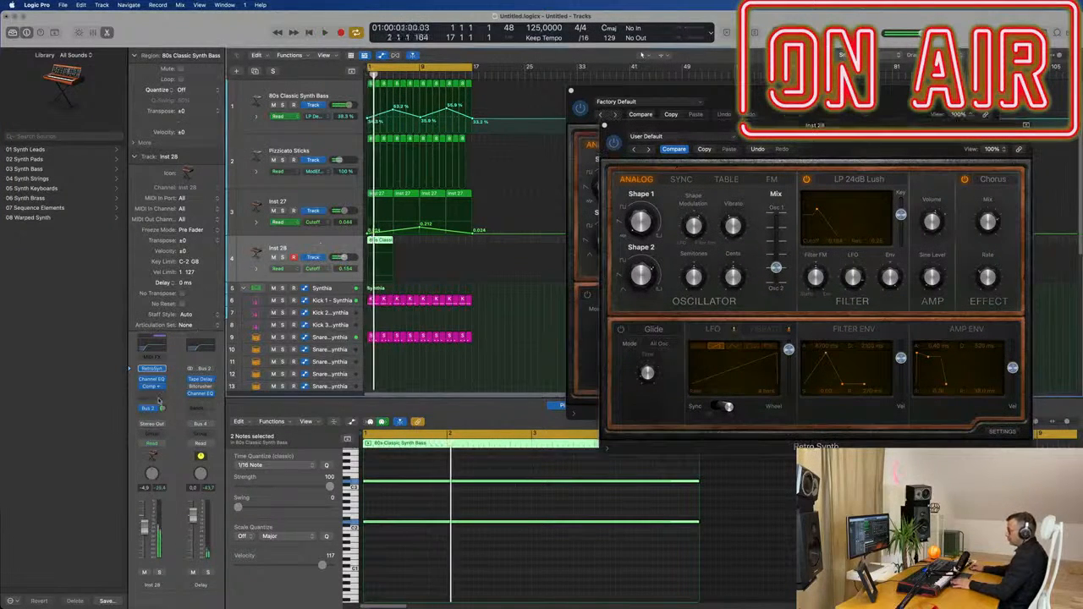
left_click(148, 413)
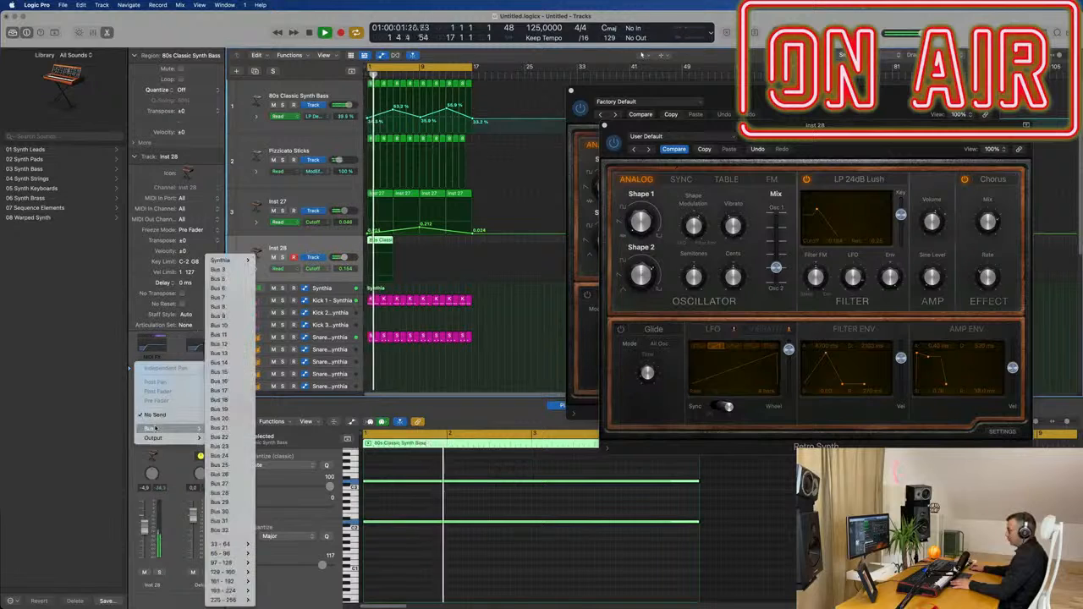
mouse_move(242, 264)
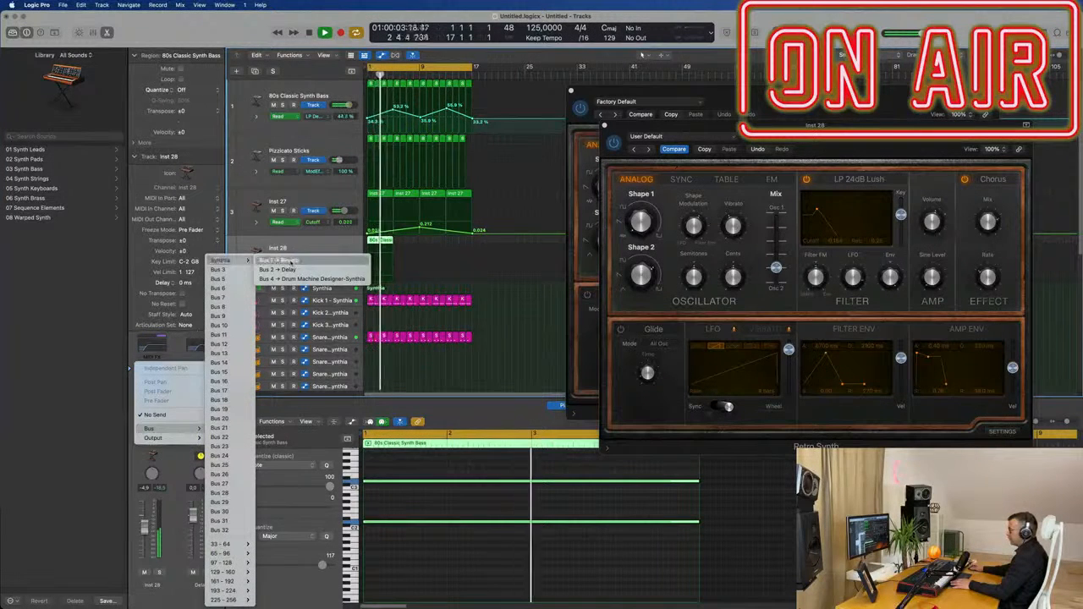
left_click(280, 260)
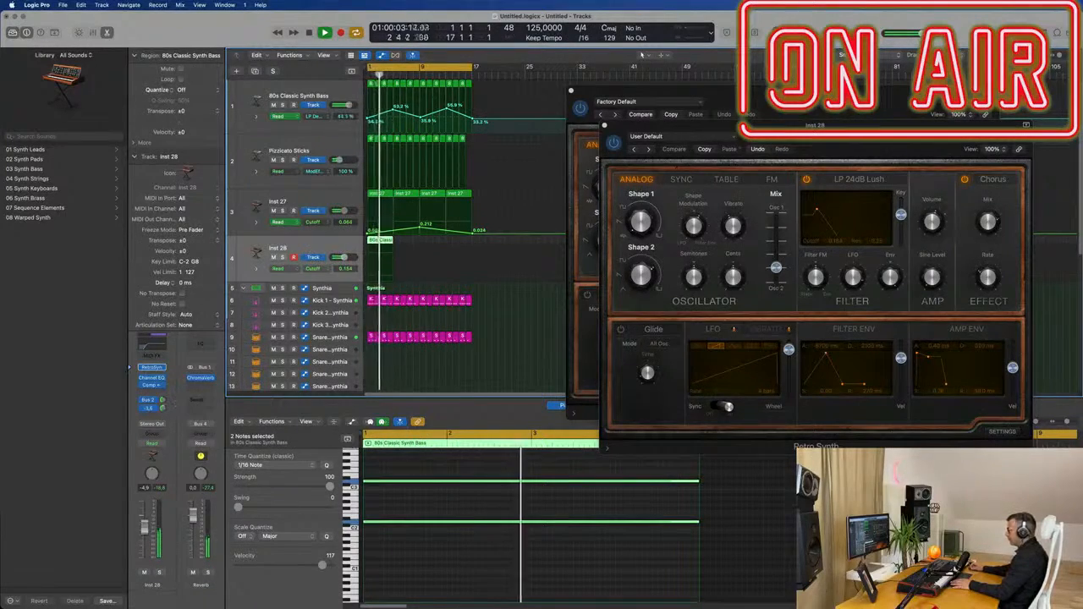
- Uncover the arrangement and repeat the four-bar Inst 28 region three times to fill the 16-bar loop
left_click_drag(821, 130, 581, 197)
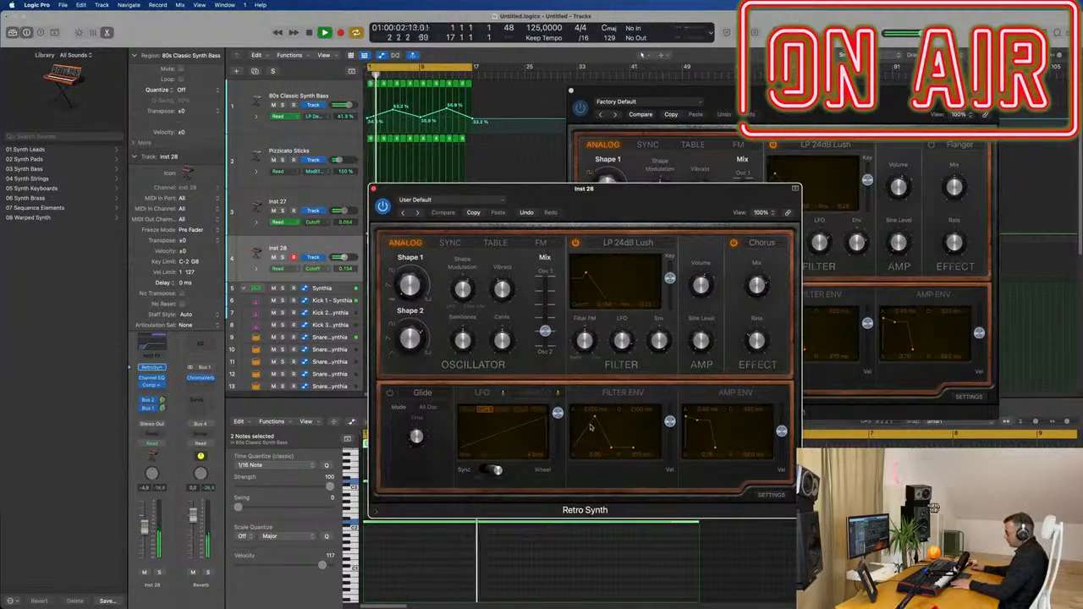
left_click_drag(684, 202, 1073, 152)
left_click_drag(686, 93, 877, 82)
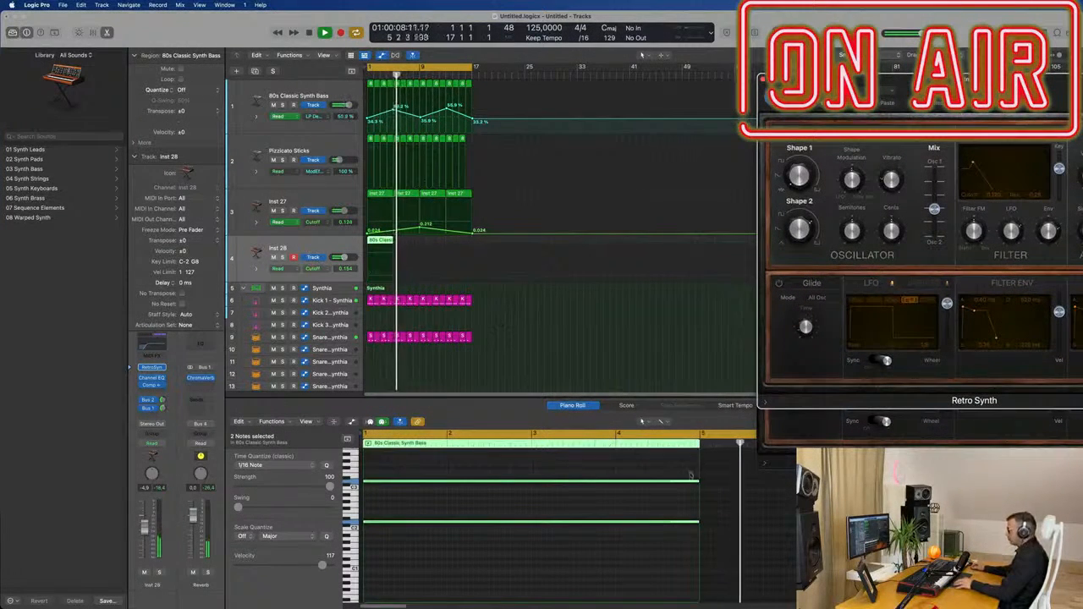
key("space")
left_click_drag(407, 243, 359, 242)
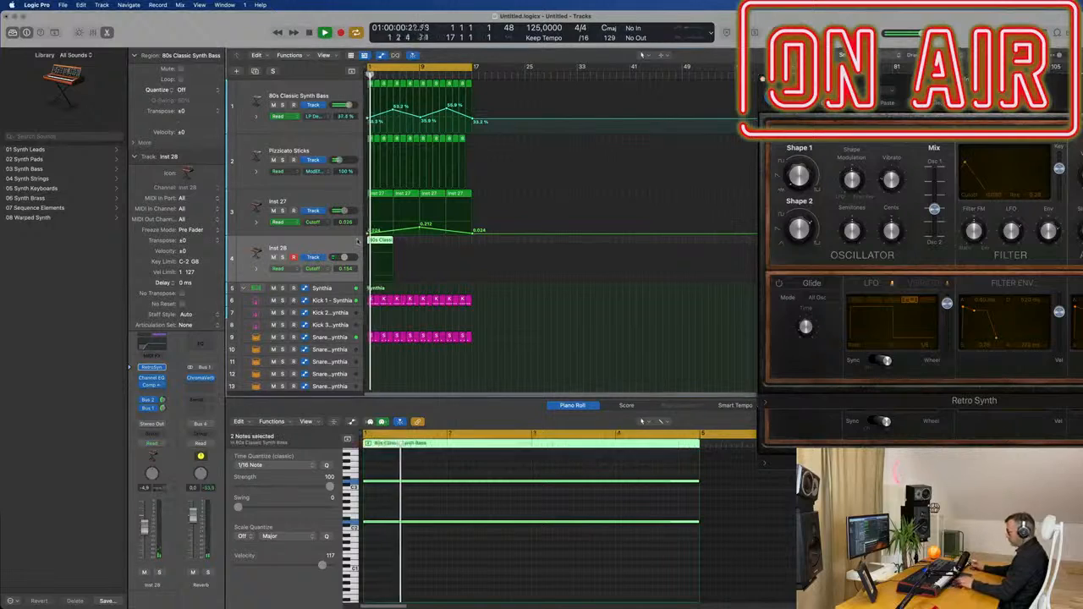
key("super+r")
key("super+r")
key("super+r")
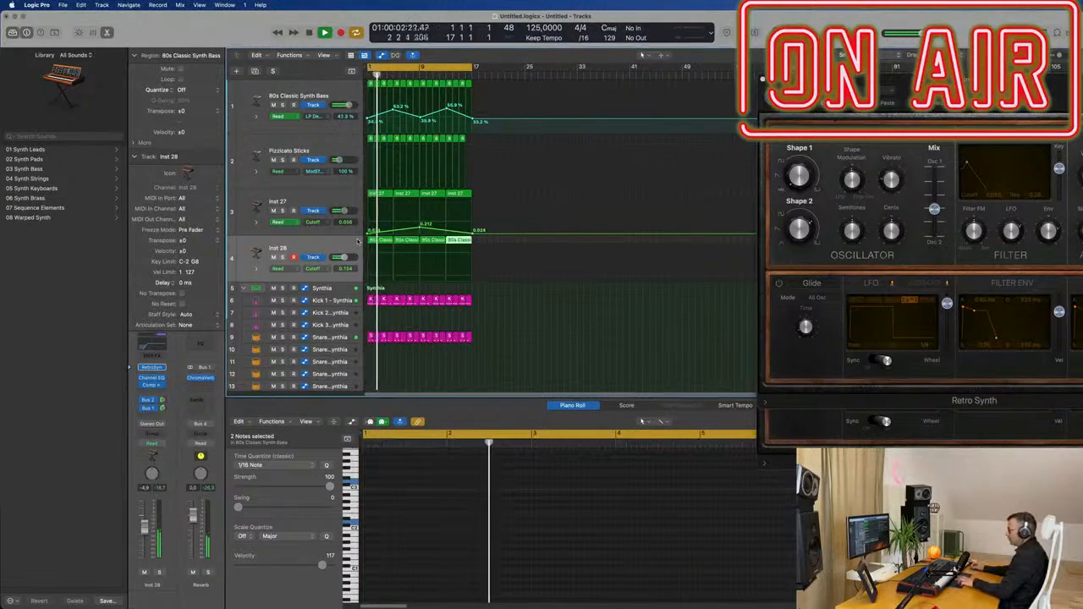
- Switch the effect in Inst 27's Retro Synth from Flanger to Chorus
left_click_drag(979, 87, 675, 150)
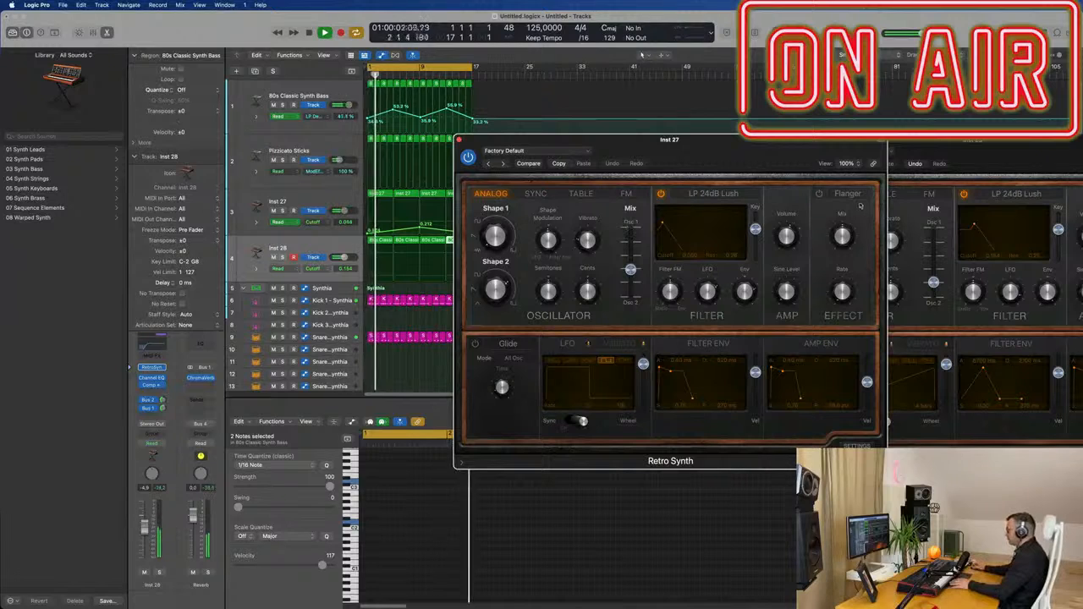
left_click(828, 194)
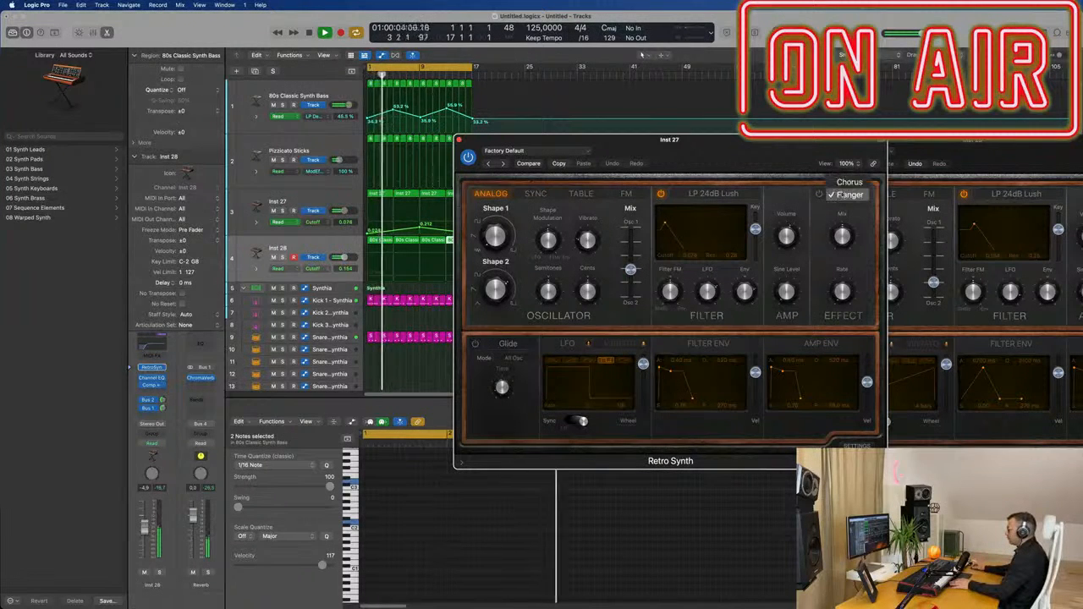
left_click(846, 174)
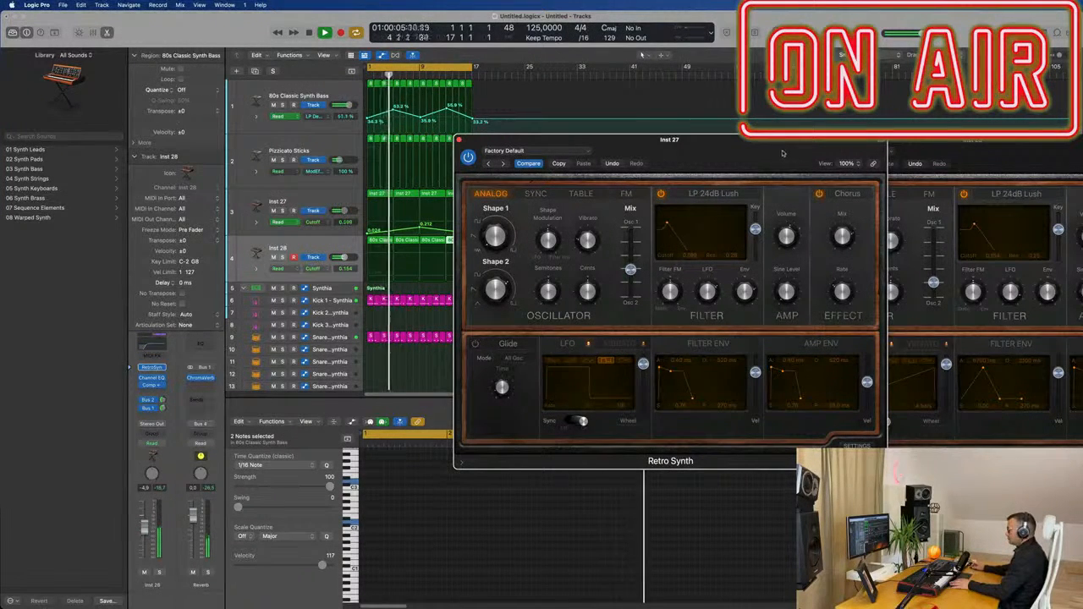
left_click_drag(783, 153, 875, 139)
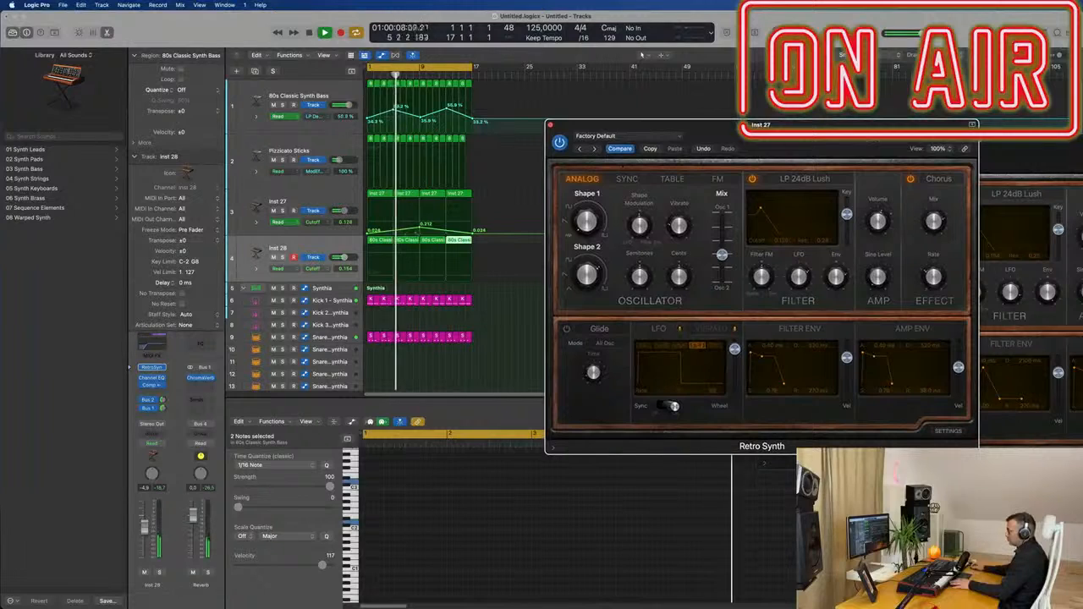
- Bring up Inst 28's Retro Synth, adjust its Chorus and set the Sine Level to about 0.43 during playback
left_click(322, 248)
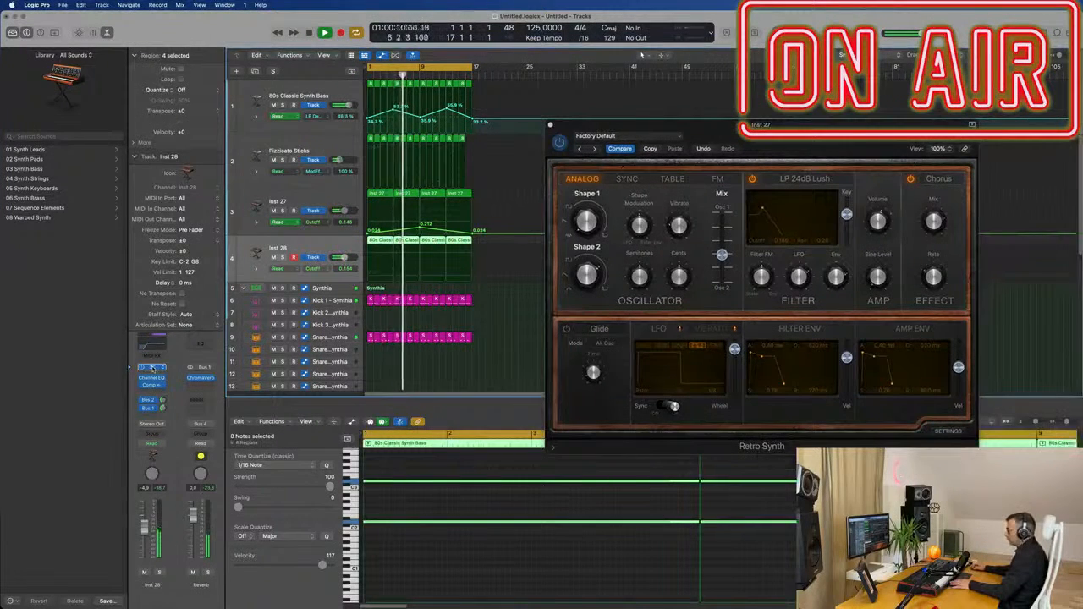
left_click(154, 368)
left_click_drag(1056, 151, 669, 146)
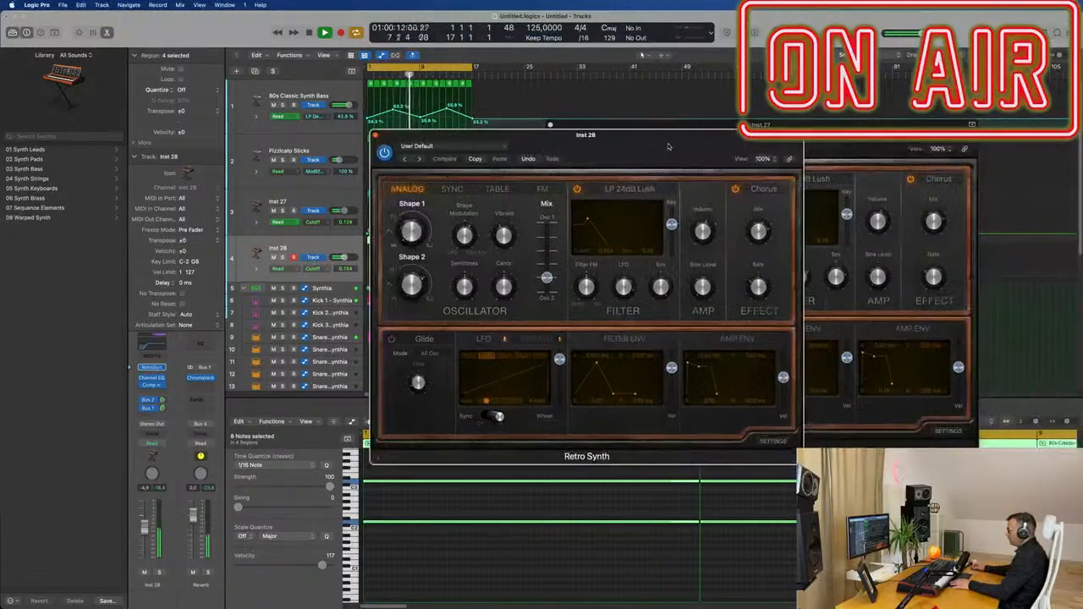
key("space")
key("space")
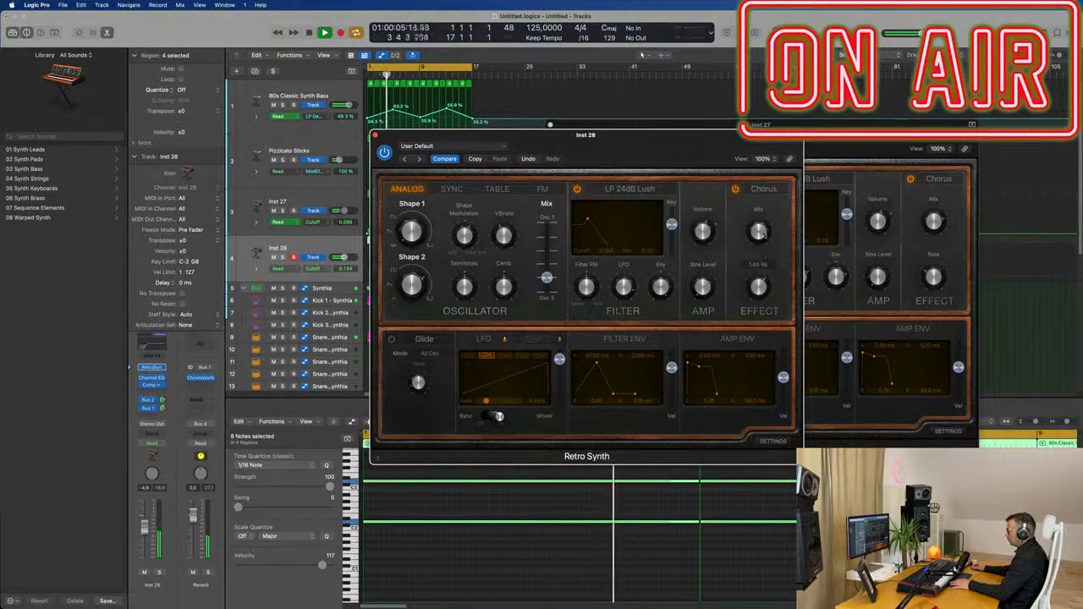
left_click_drag(759, 135, 885, 112)
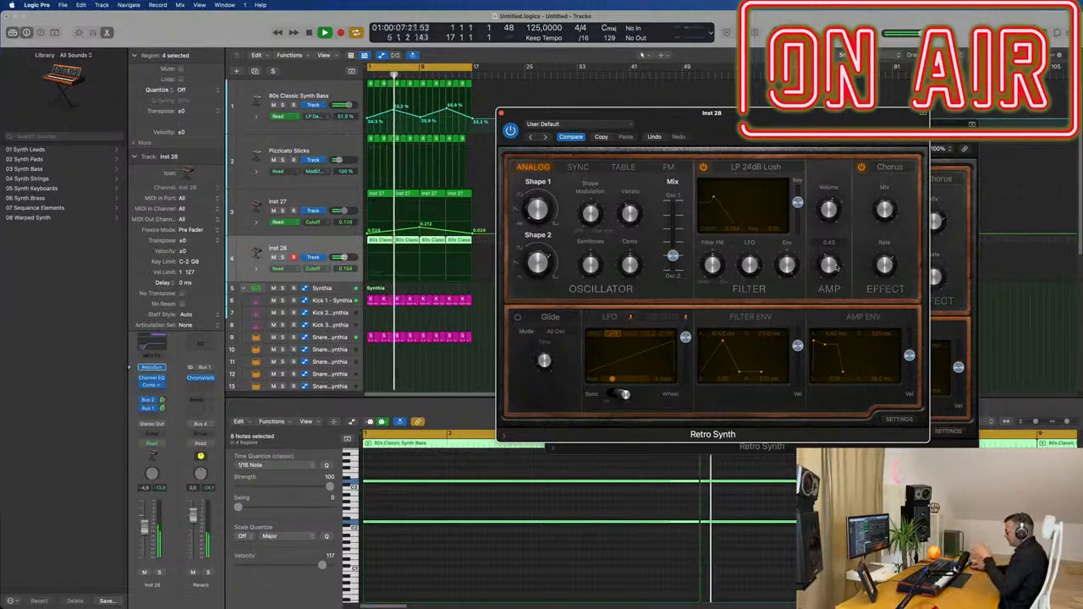
mouse_move(804, 124)
left_mouse_down()
mouse_move(786, 123)
mouse_move(797, 125)
left_mouse_up()
left_click_drag(688, 119, 691, 122)
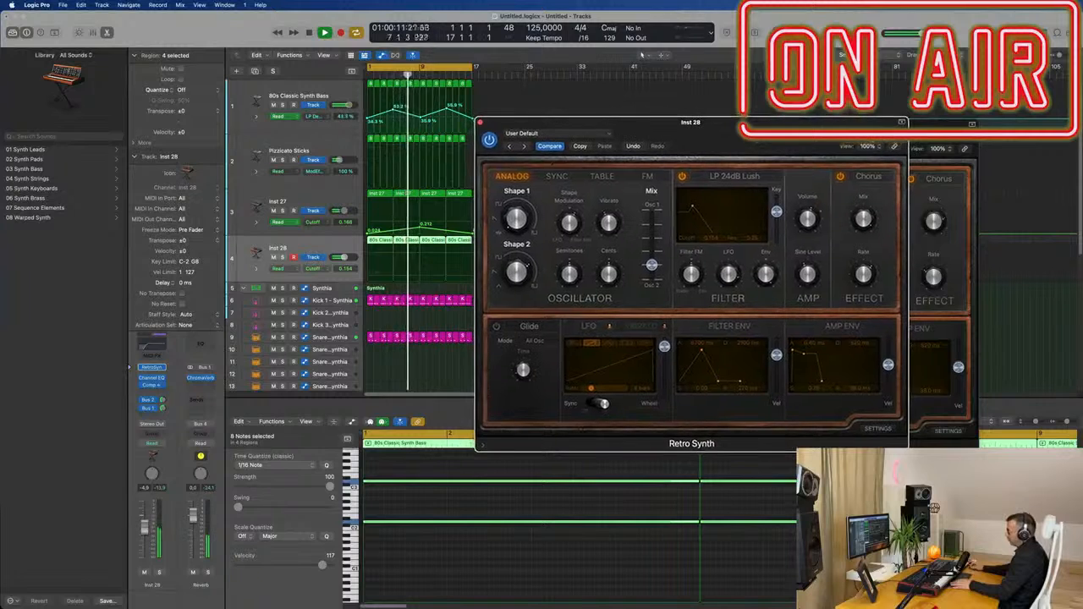
- Change Inst 28's effect to Flanger, adjust its rate and replay the loop from the start
left_click(866, 177)
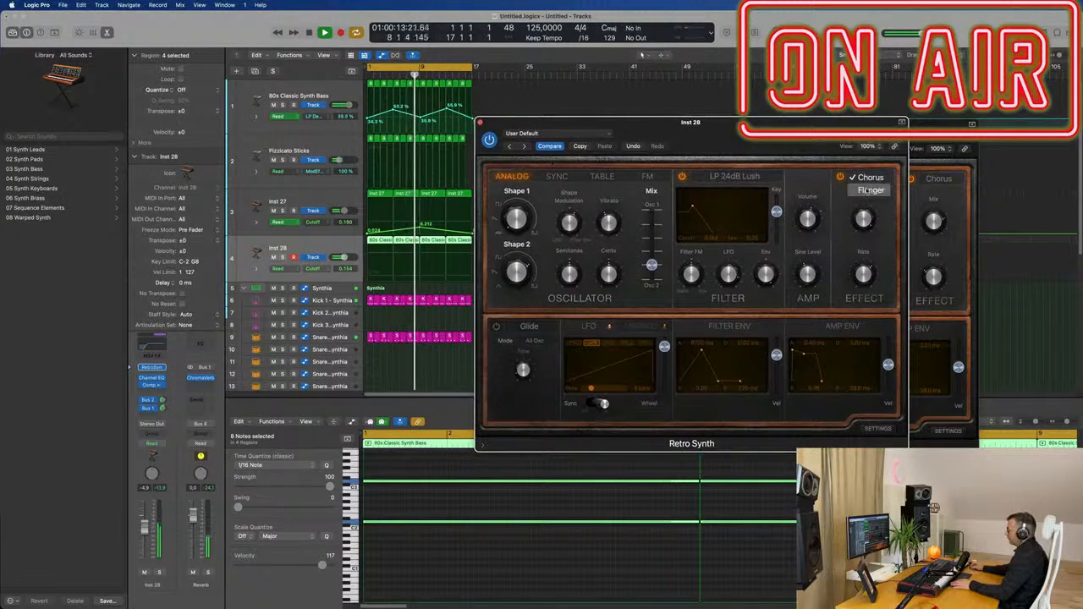
left_click(851, 152)
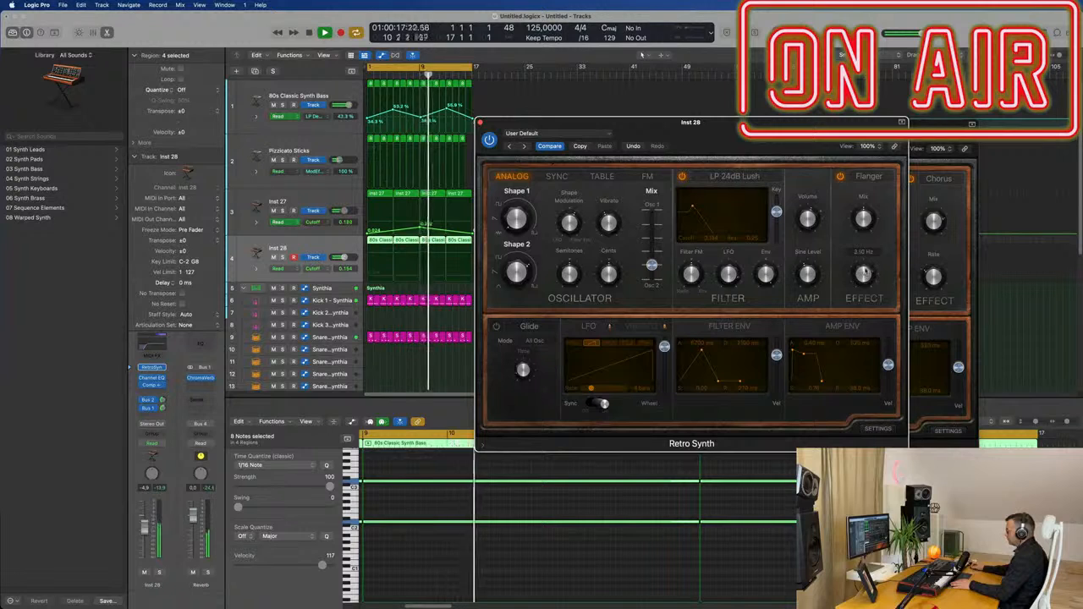
left_click_drag(864, 274, 868, 263)
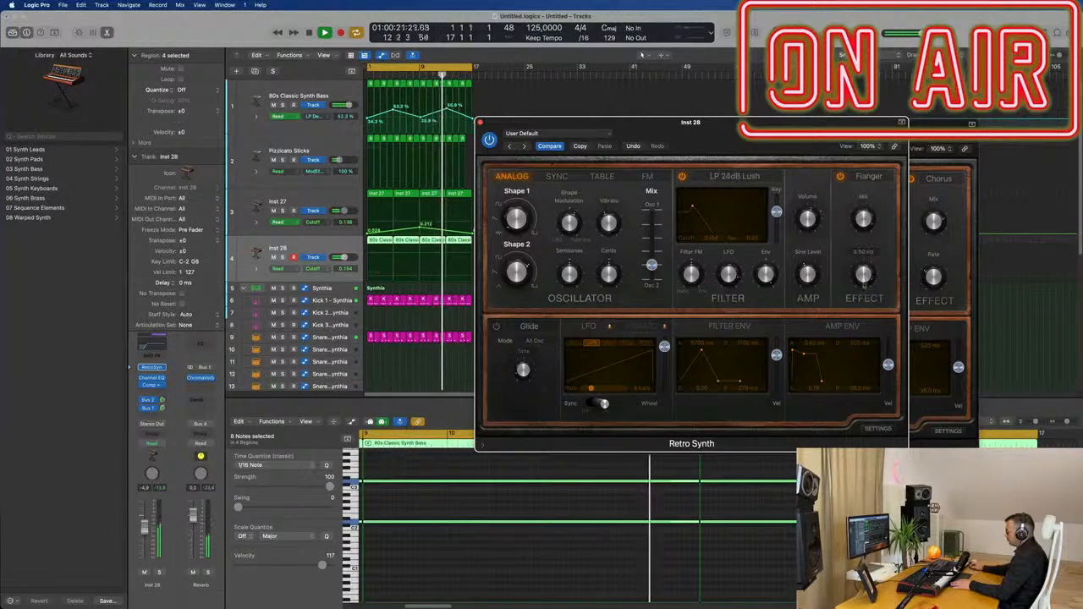
key("Return")
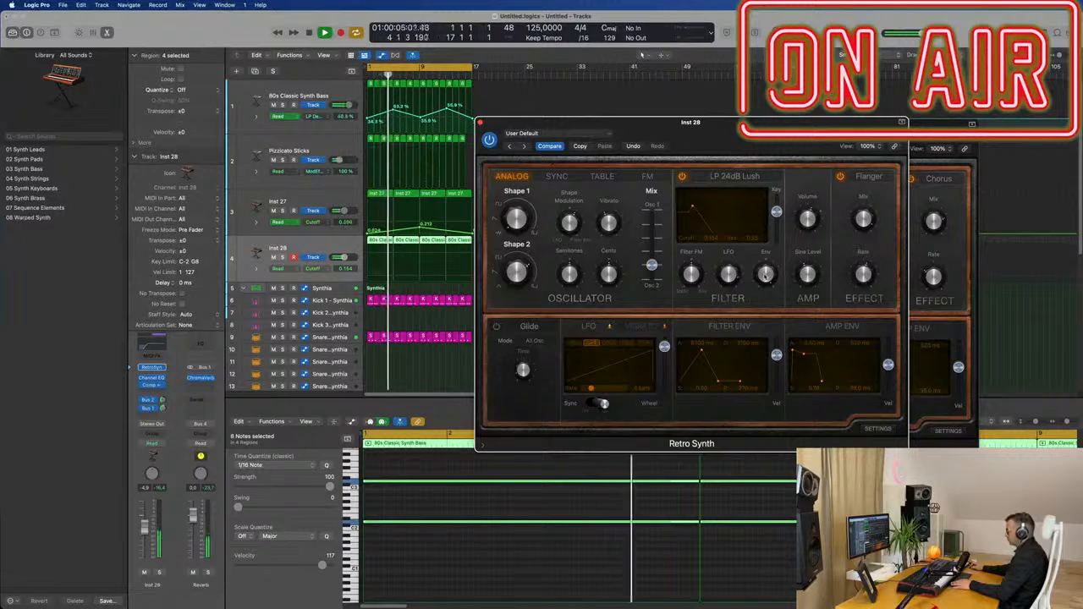
- Switch Inst 28's LFO to a square wave, adjusting its rate and modulation amount while the loop plays
key("Return")
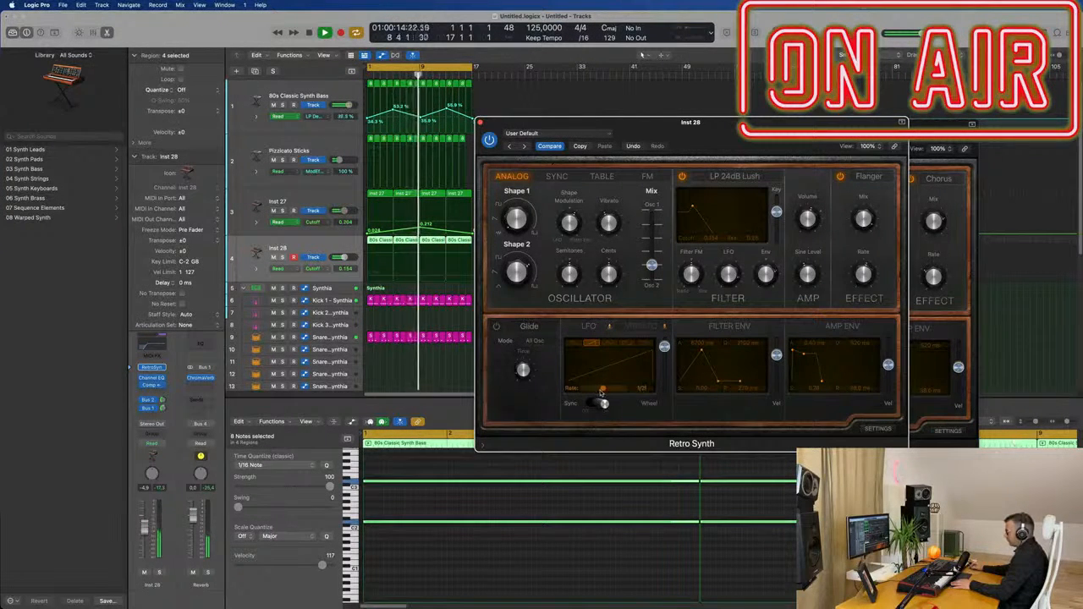
key("Return")
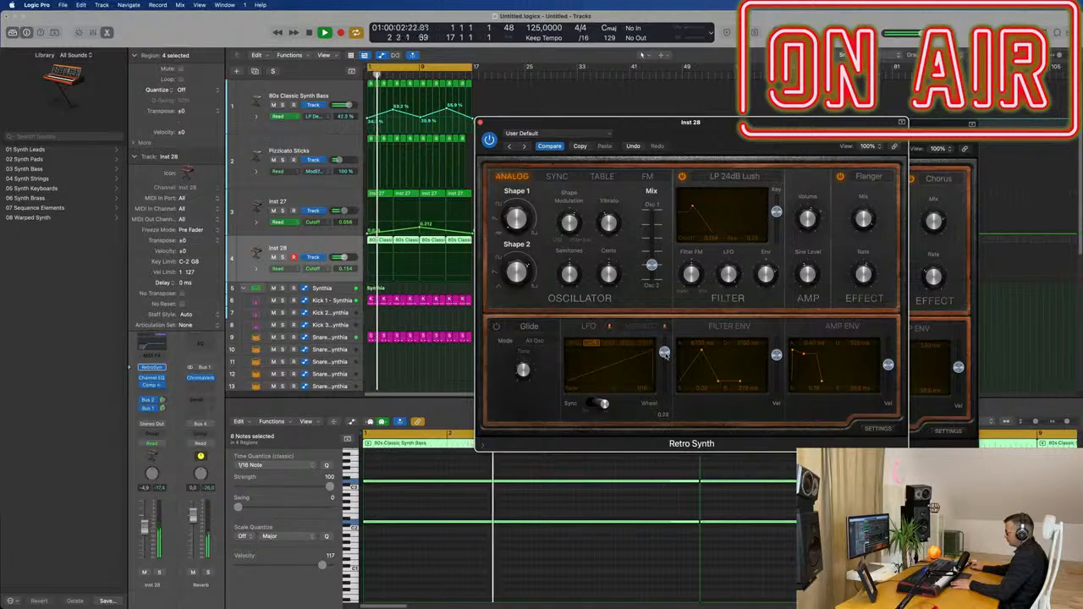
left_click(628, 344)
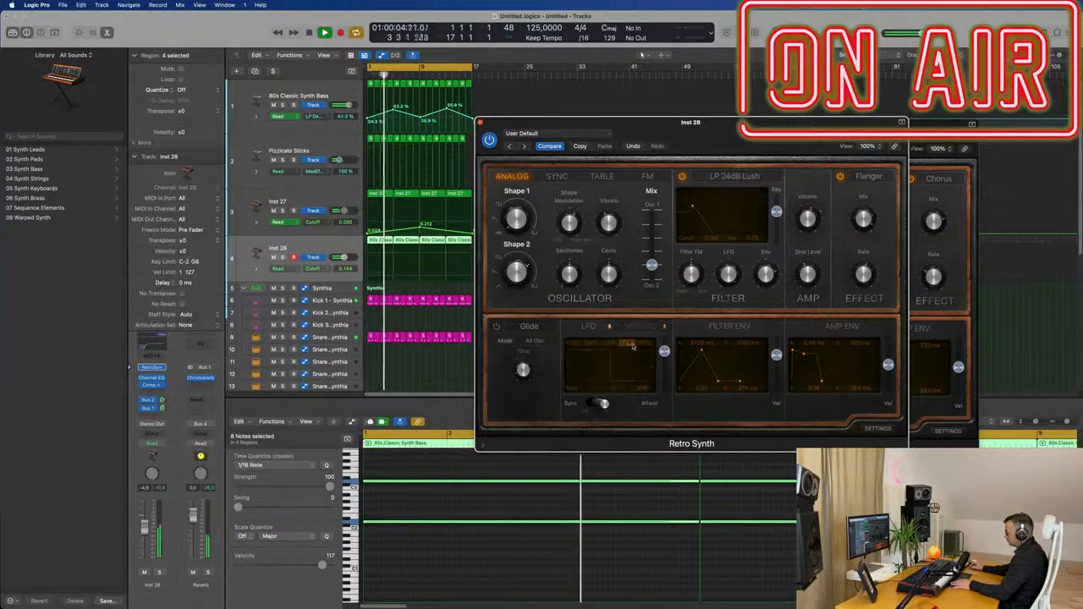
mouse_move(665, 354)
left_mouse_down()
mouse_move(666, 390)
mouse_move(665, 352)
left_mouse_up()
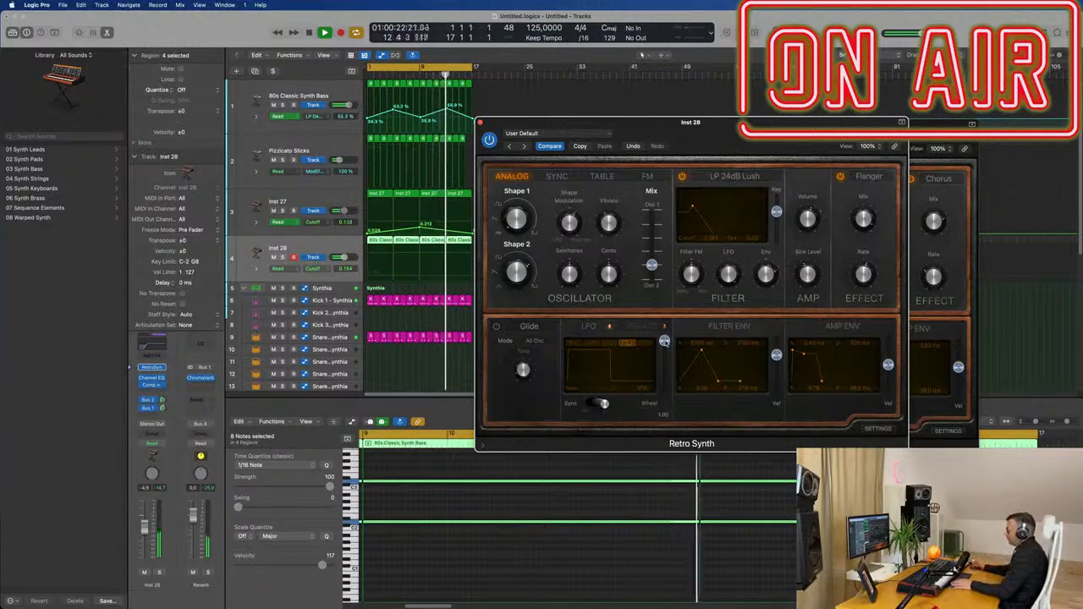
left_click_drag(664, 342, 662, 406)
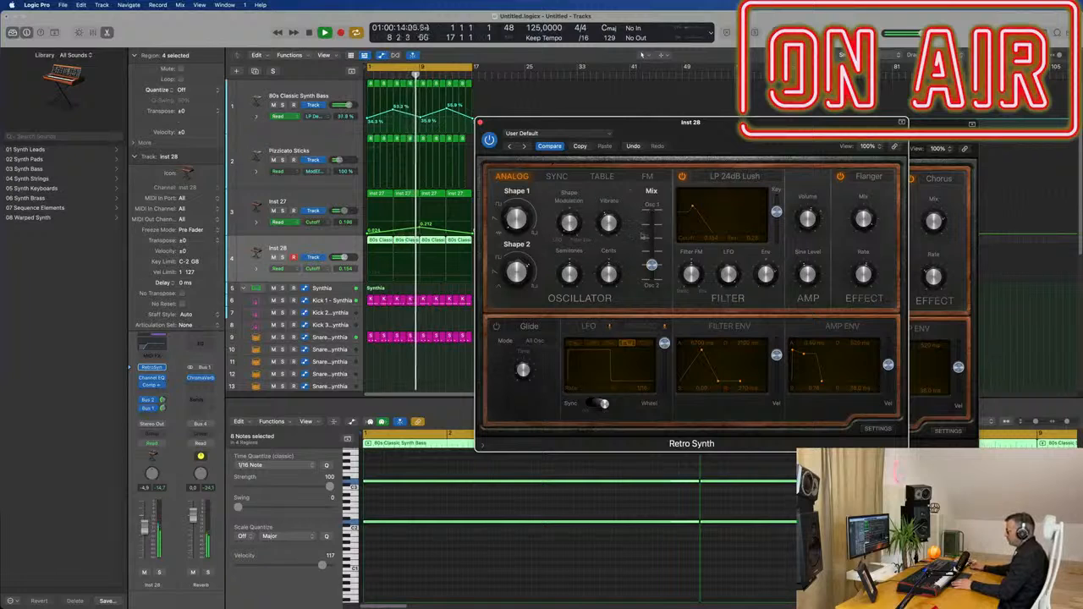
- Shift Inst 28's oscillator Mix from Osc 2 towards Osc 1 for a more even blend
left_click_drag(651, 265, 654, 251)
left_click_drag(552, 162, 548, 155)
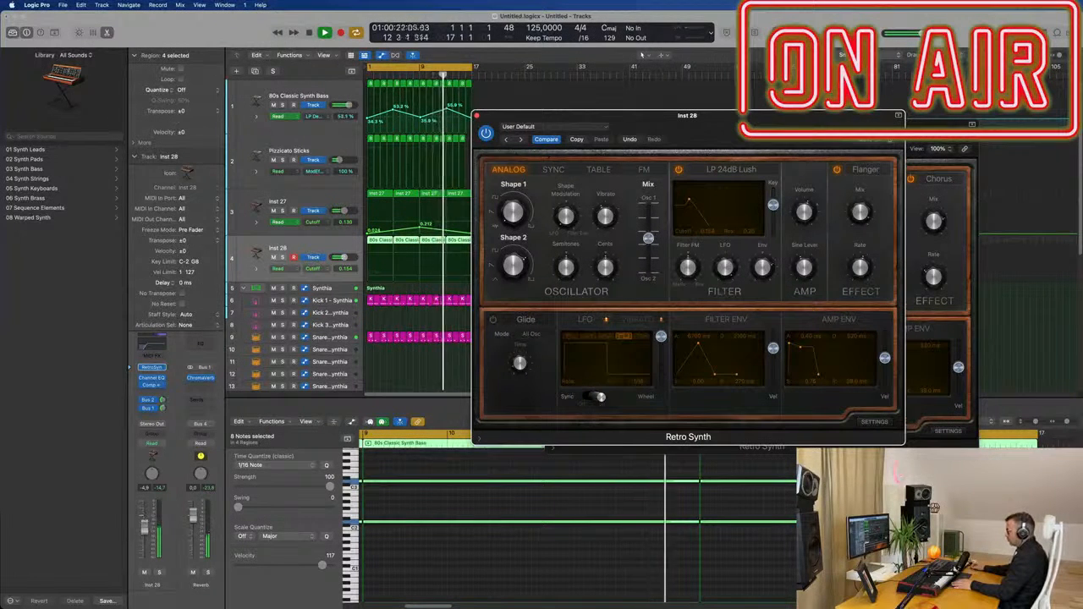
- Set Inst 28's Flanger rate to about 2.60 Hz and close the Inst 28 and Inst 27 Retro Synth windows
left_click(310, 249)
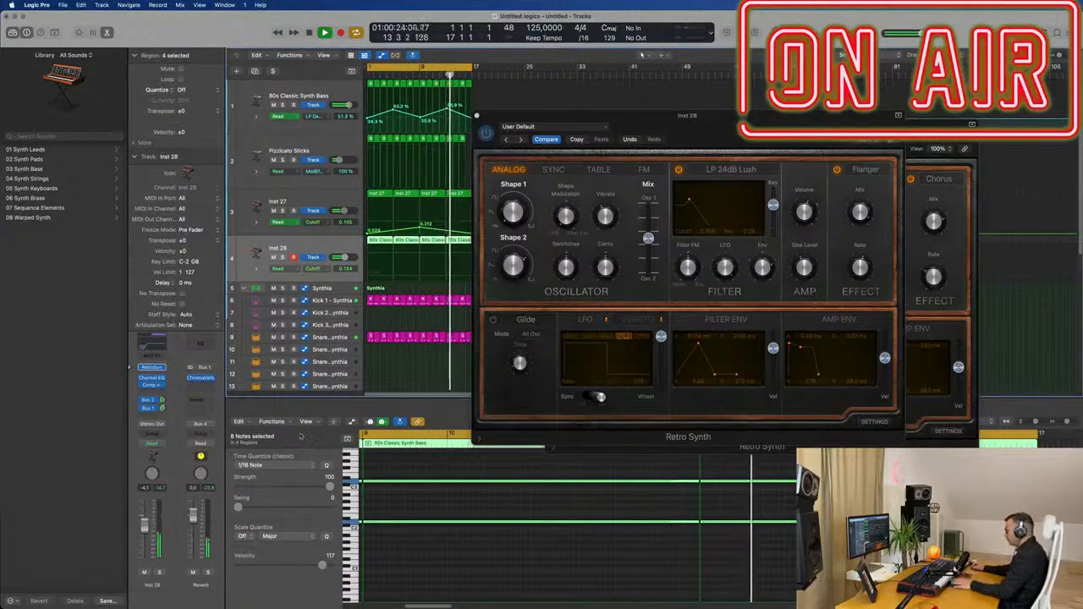
left_click(861, 265)
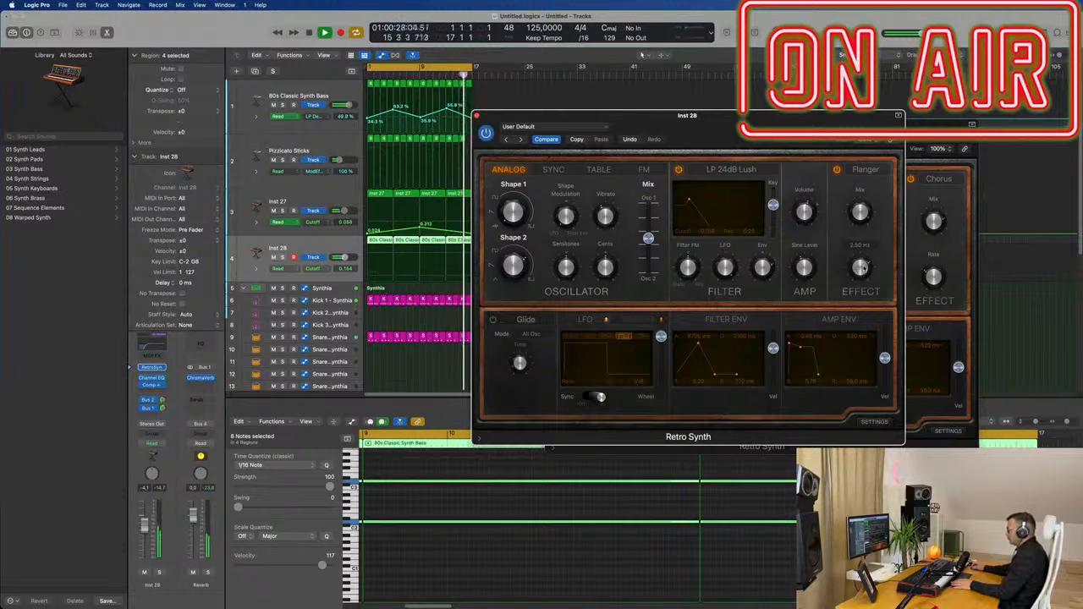
left_click_drag(690, 123, 607, 204)
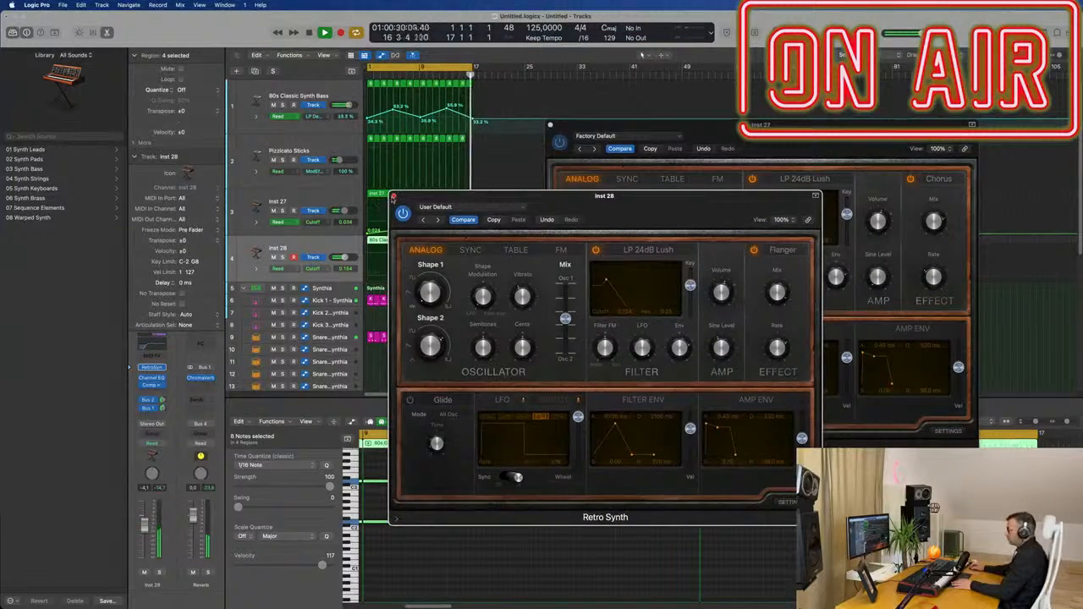
left_click(392, 196)
left_click_drag(593, 124, 485, 149)
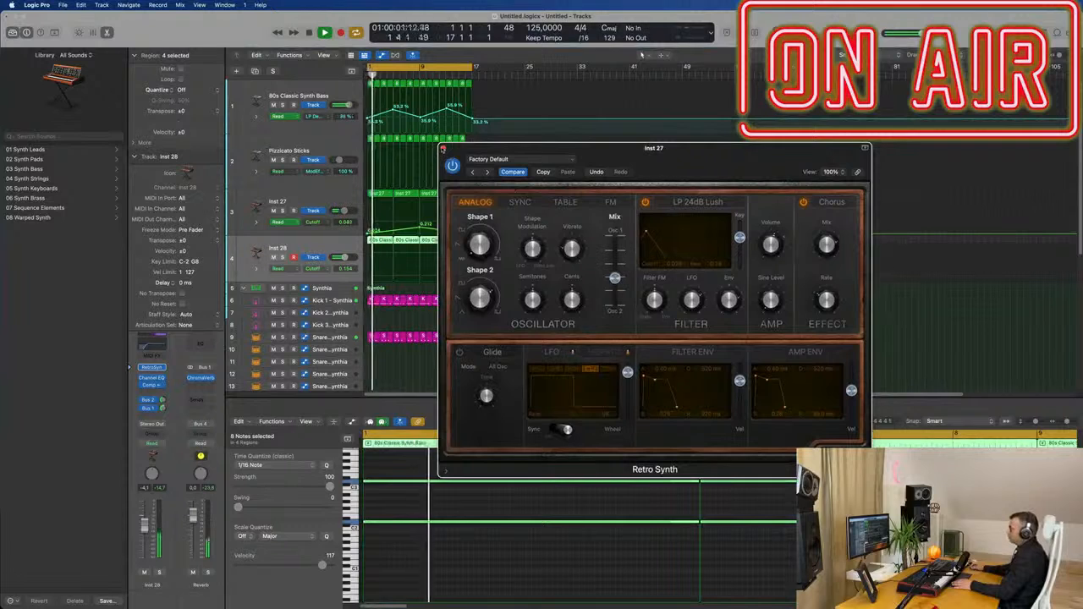
left_click(442, 148)
left_click(465, 142)
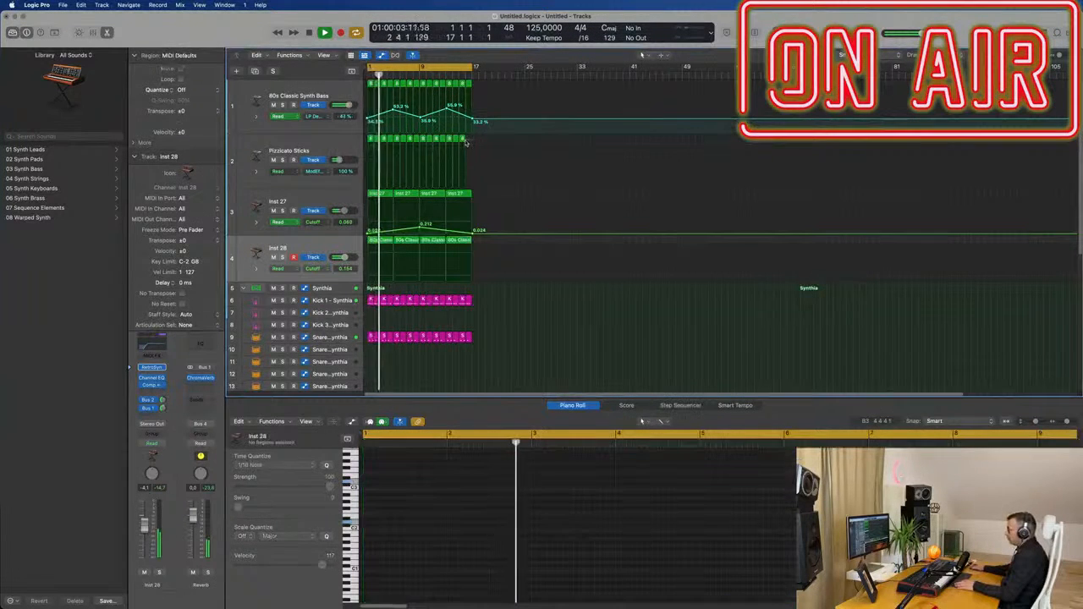
- Repeat the last Pizzicato Sticks region once to fill the gap before bar 17
left_click(463, 141)
key("super+r")
scroll(459, 178, "down", 4)
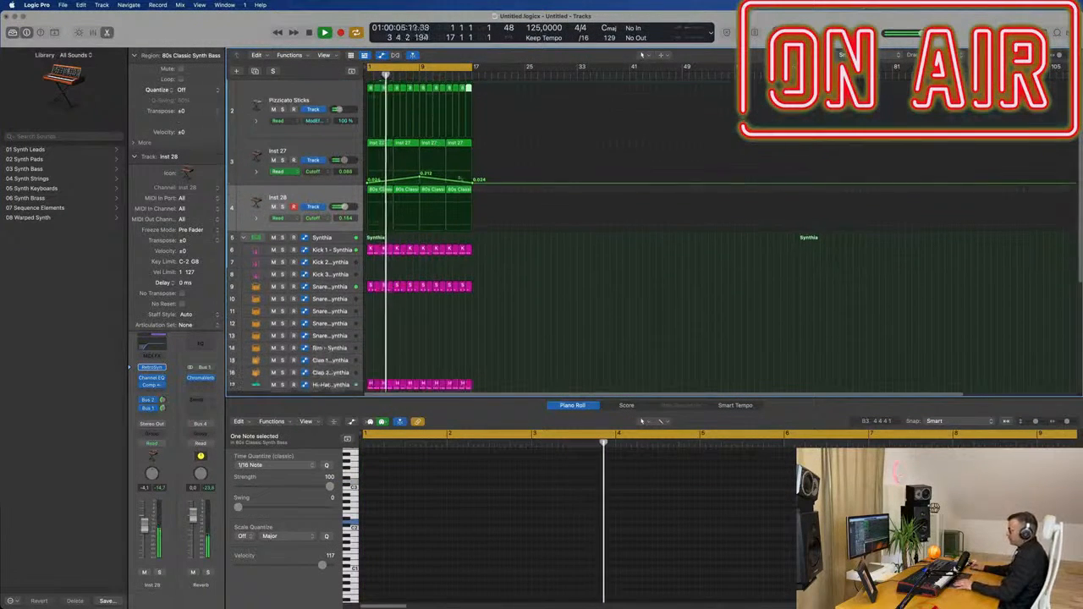
- Copy the first Hi-Hat 1 region onto the Tom Low track at bar 1
scroll(436, 279, "down", 5)
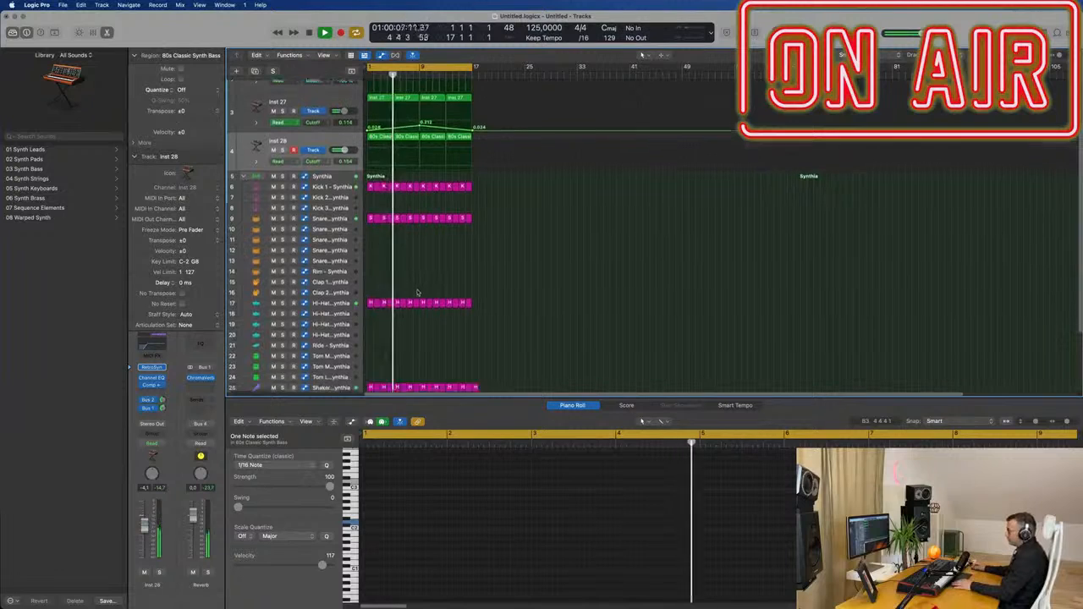
scroll(418, 293, "down", 2)
left_click(371, 285)
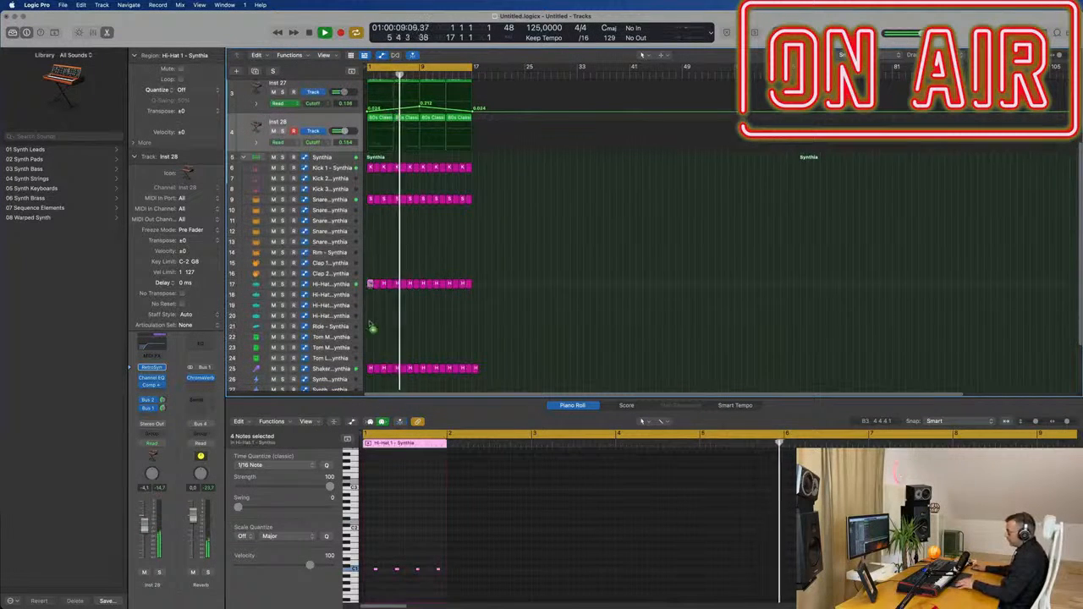
left_click_drag(371, 327, 369, 364)
- Delete the second note of the copied Tom Low region and repeat the region across the 16 bars
key("Return")
scroll(387, 547, "up", 5)
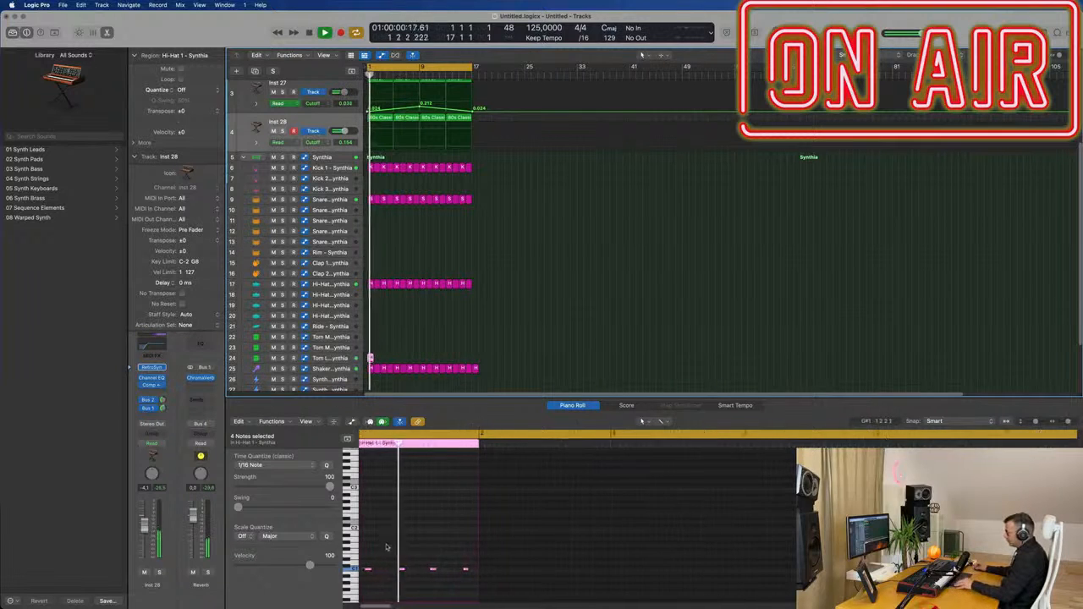
key("Return")
left_click(436, 569)
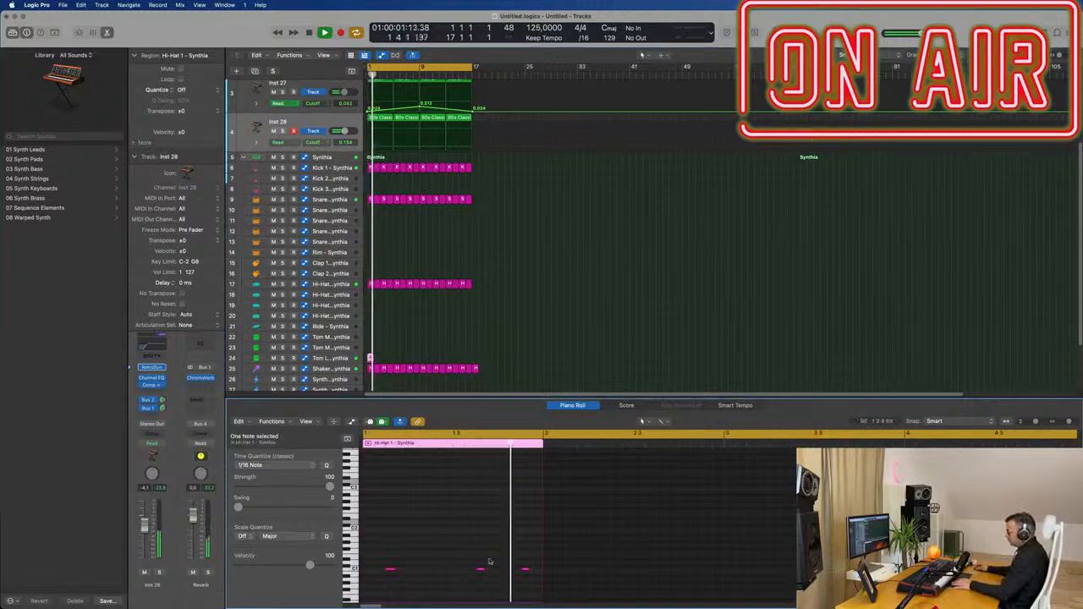
left_click(355, 361)
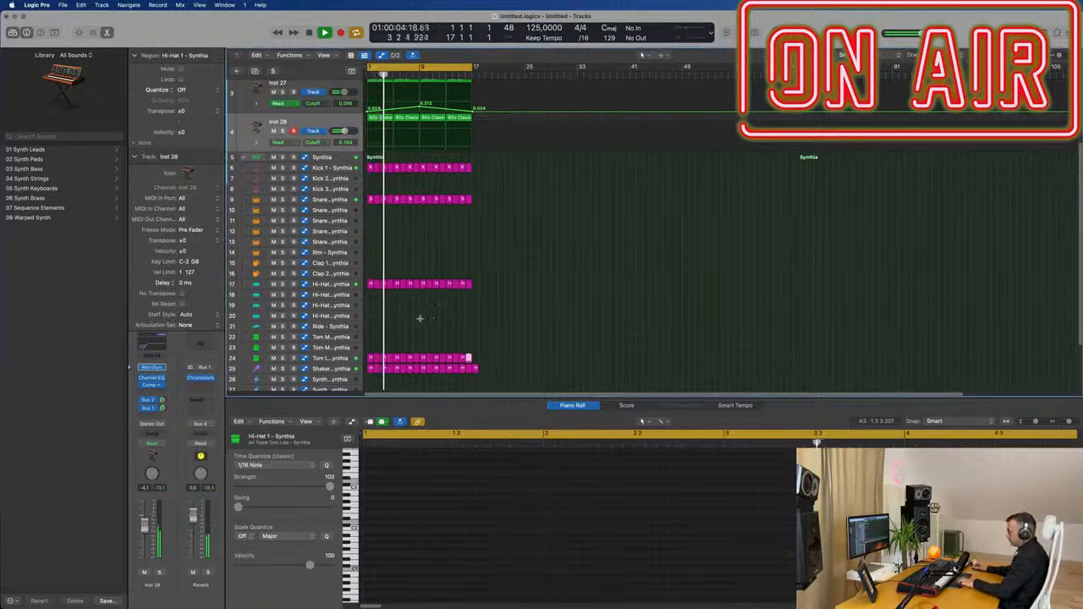
- Bring up the Tom Low track's Drum Synth, solo the track and bring the Decay to about halfway
left_click(340, 362)
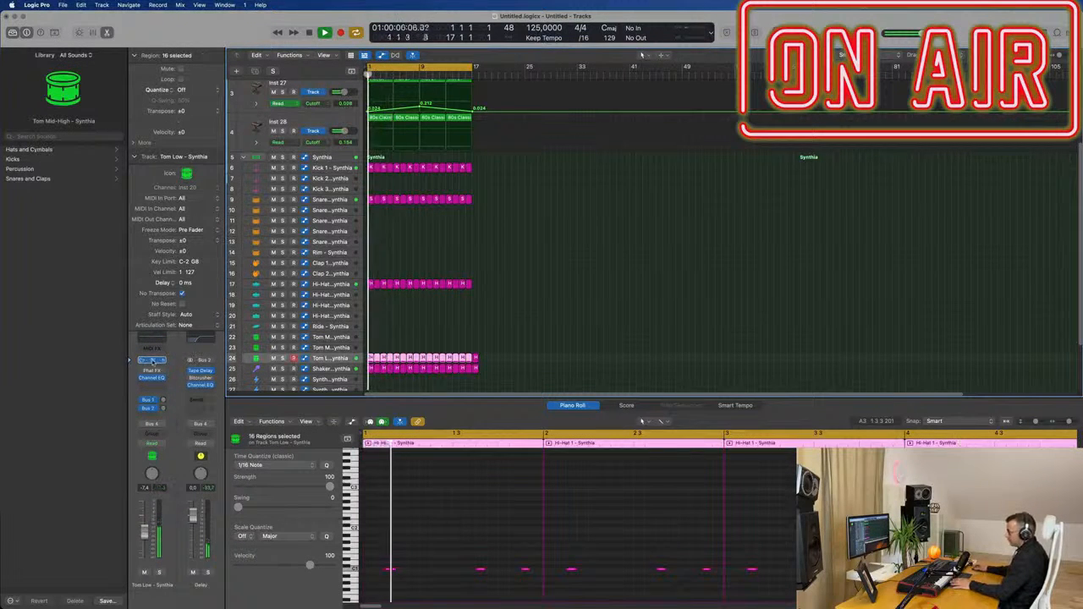
left_click(151, 361)
left_click_drag(629, 127, 574, 155)
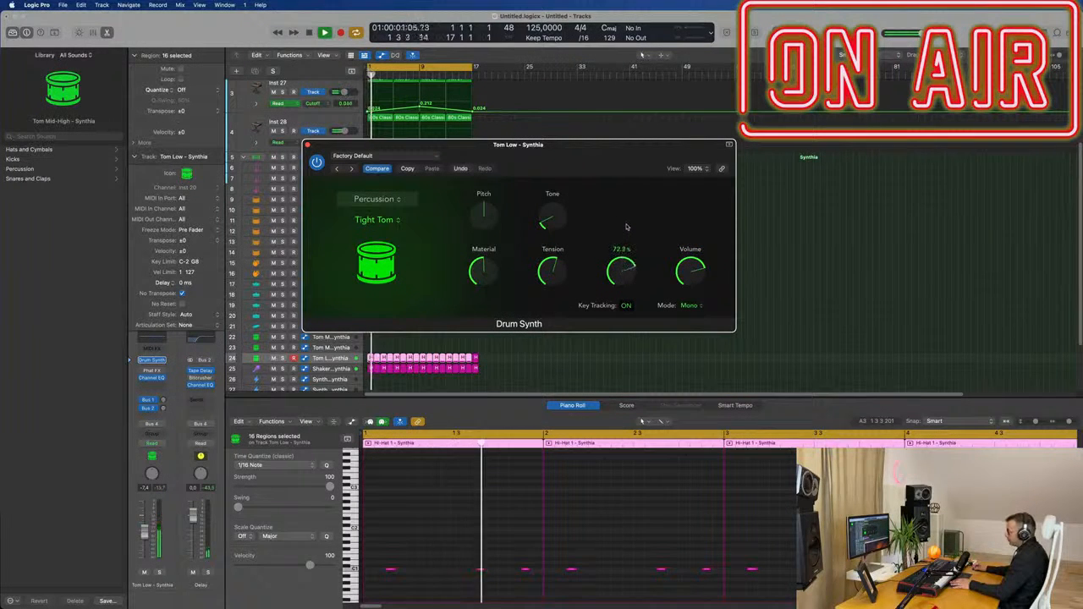
left_click(158, 572)
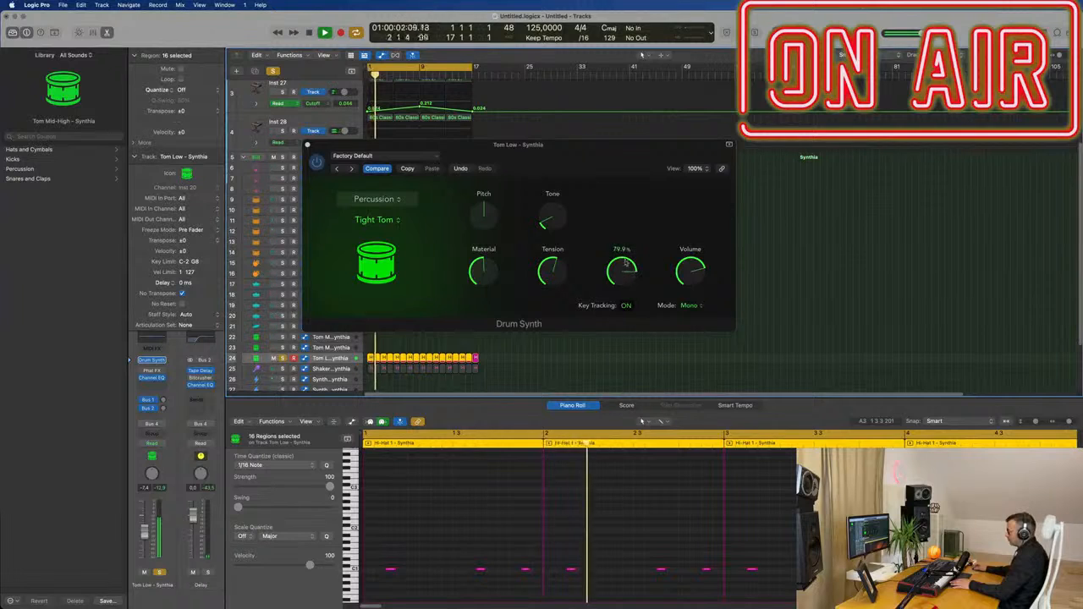
left_click_drag(624, 265, 629, 243)
left_click_drag(625, 355, 625, 357)
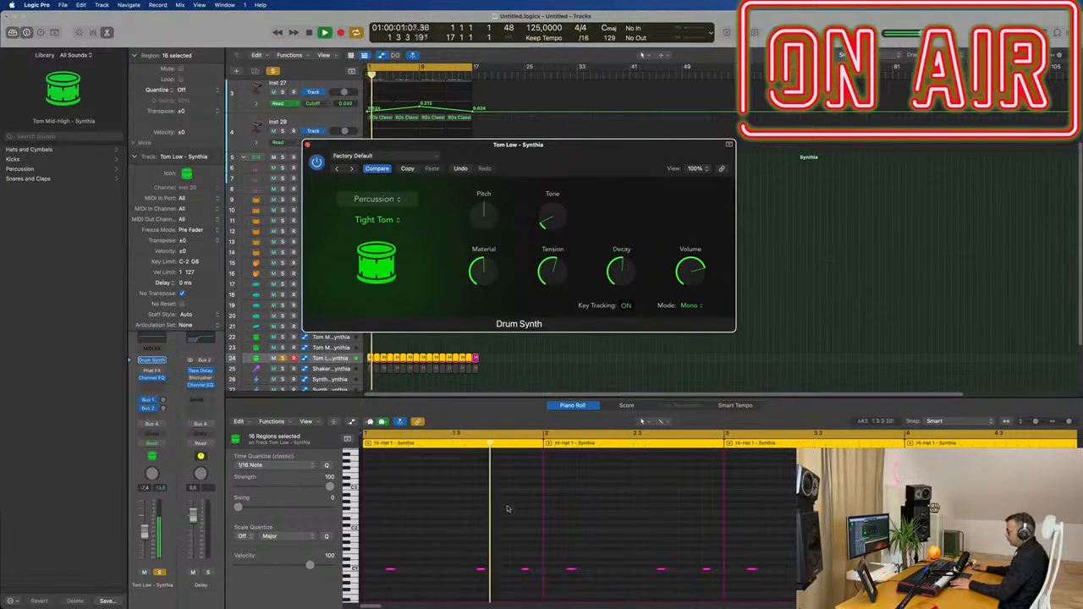
- Move all Tom Low notes to a higher pitch, and unsolo the track with its volume at -11.6 dB
key("space")
left_click(477, 527)
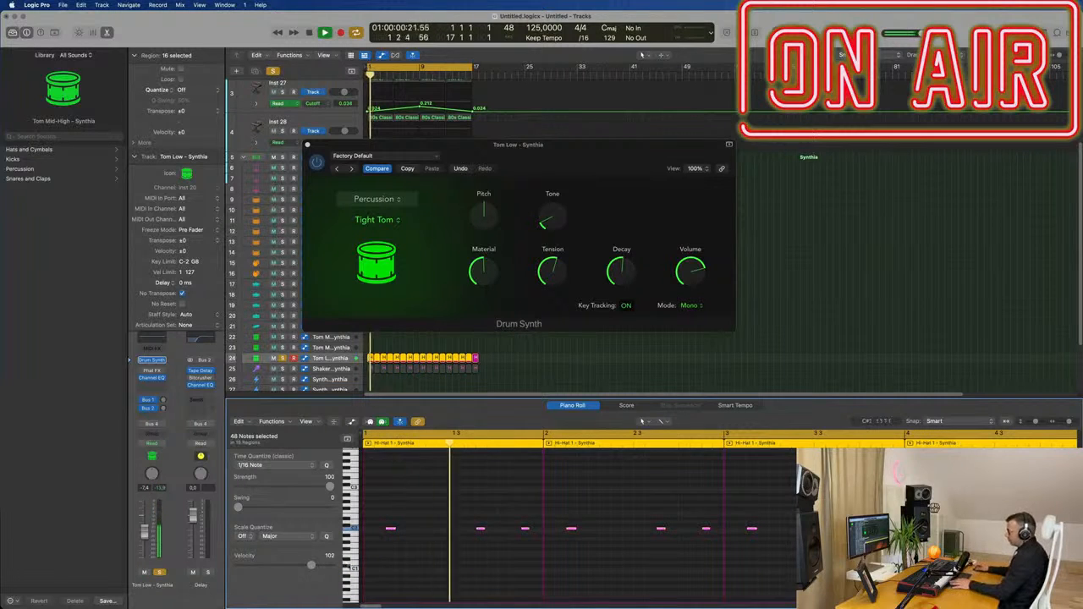
left_click(160, 572)
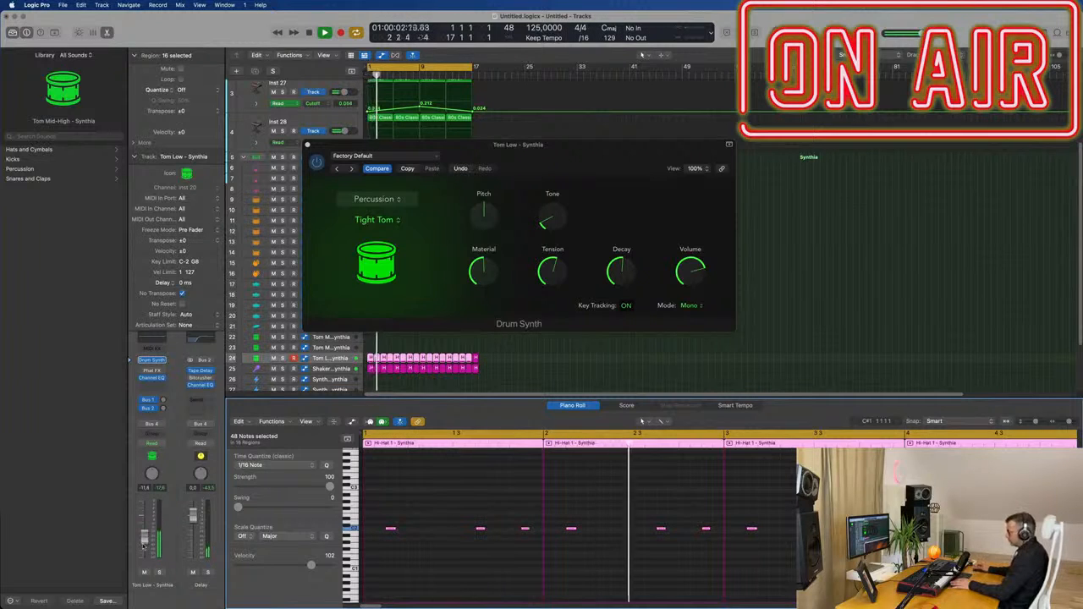
- Raise the Tone and Pitch of Tom Low's Drum Synth while soloed, and return the track to the full mix
left_click_drag(562, 158, 626, 167)
left_click_drag(620, 227, 620, 224)
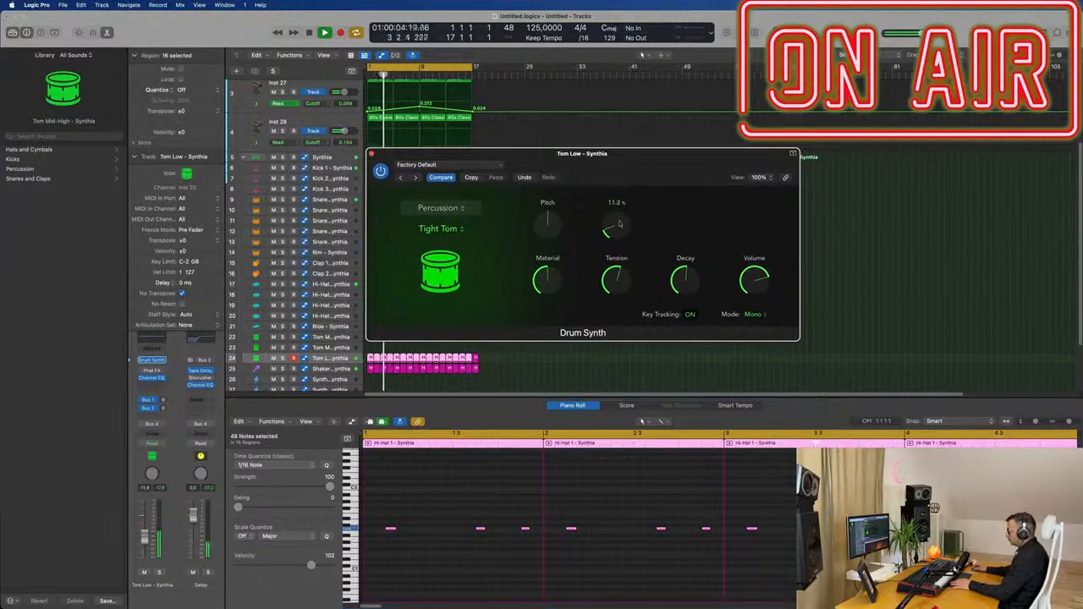
left_click(159, 573)
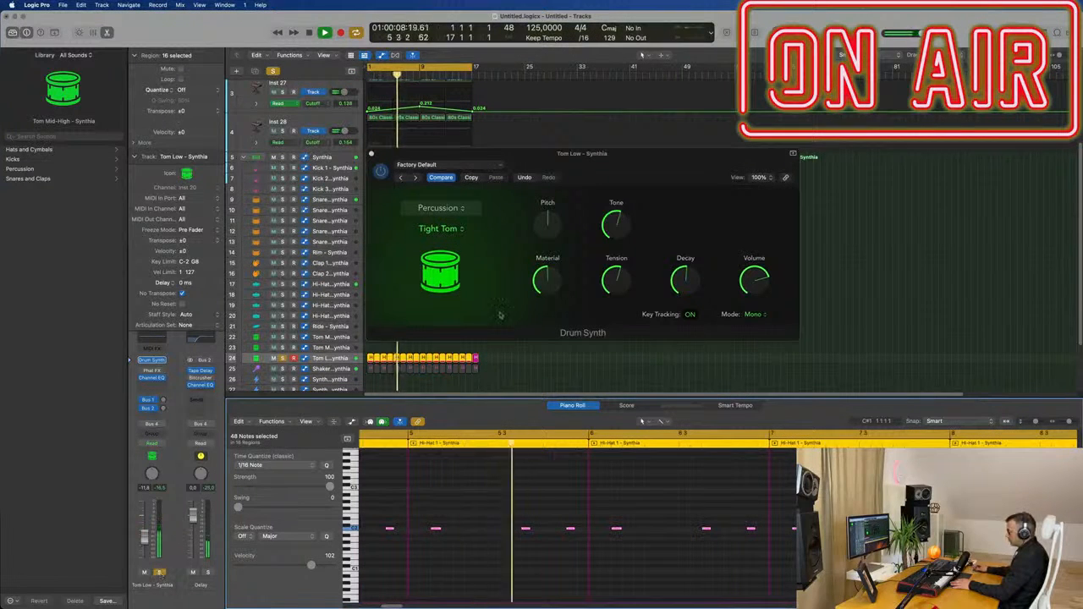
left_click_drag(617, 231, 621, 220)
left_click_drag(552, 222, 560, 210)
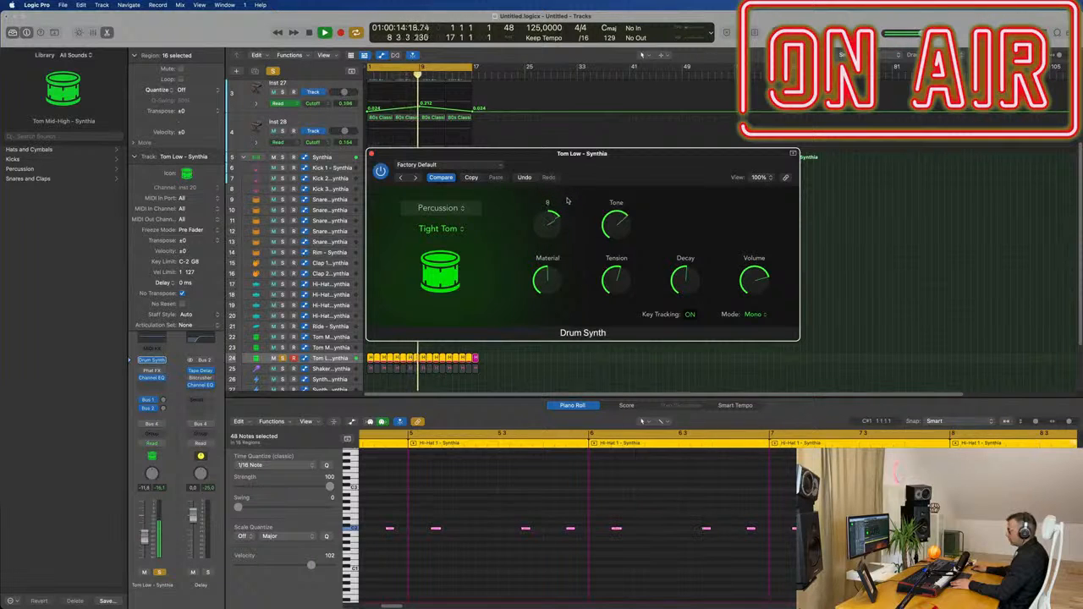
left_click_drag(568, 200, 566, 204)
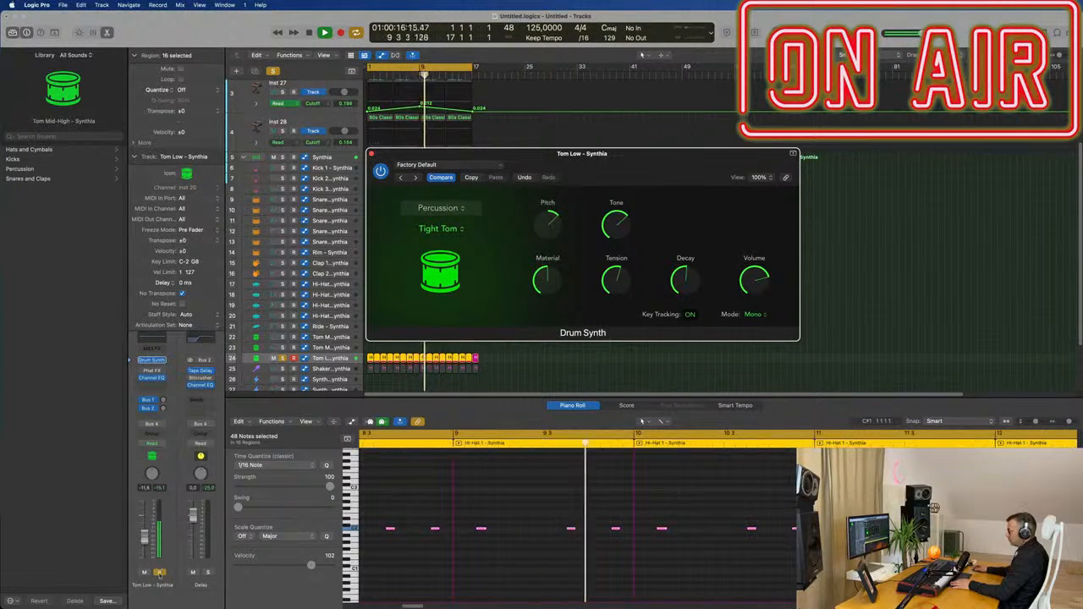
left_click(159, 573)
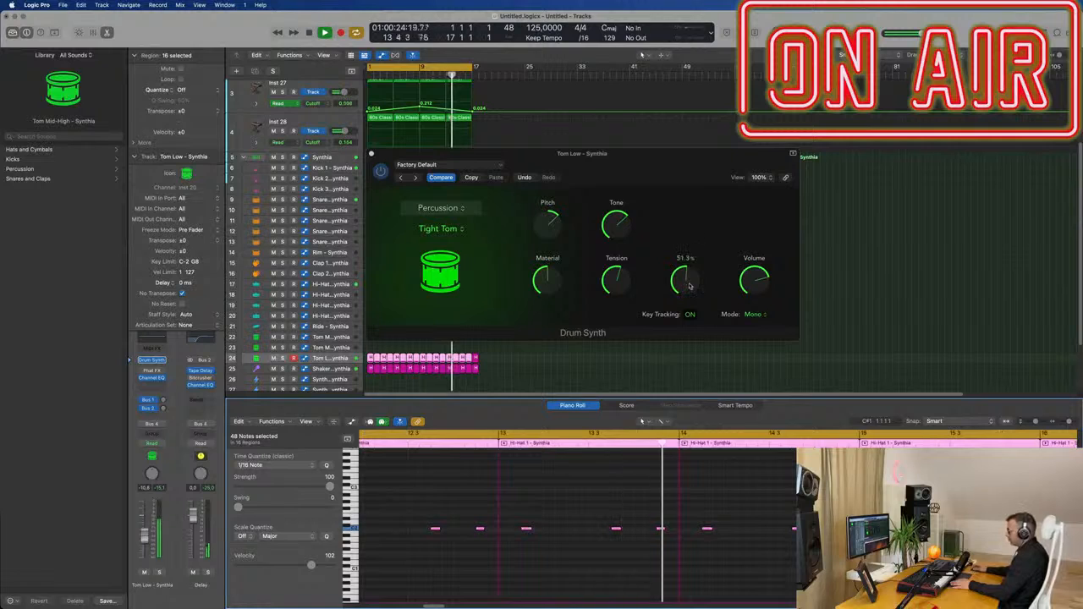
- Fine-tune Tom Low's Decay, set its Tension to 59.3% and close the Drum Synth
left_click_drag(690, 286, 696, 261)
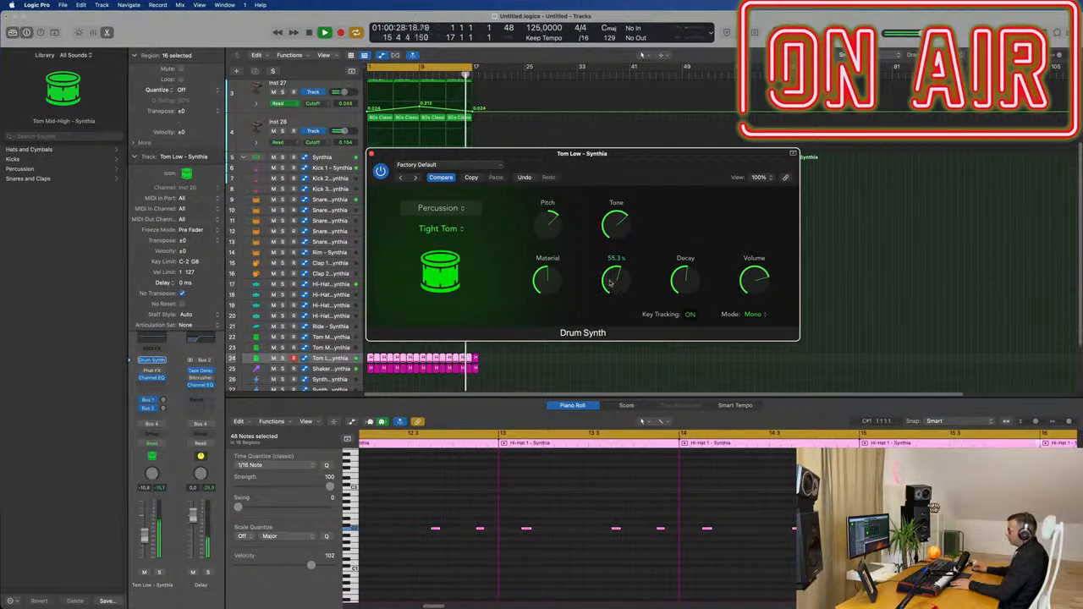
left_click_drag(611, 284, 618, 277)
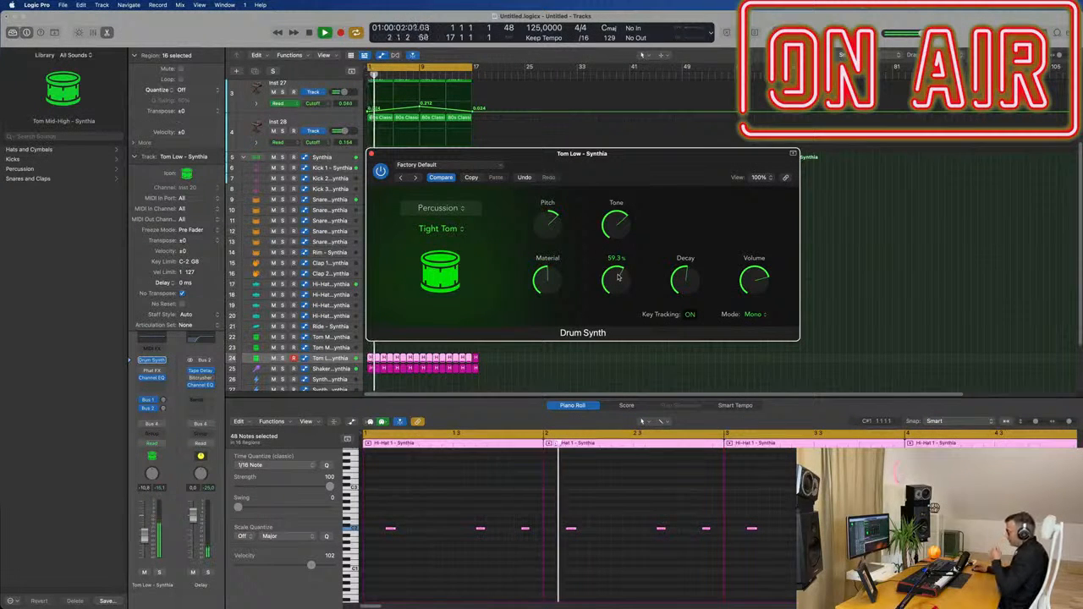
left_click_drag(687, 164, 689, 164)
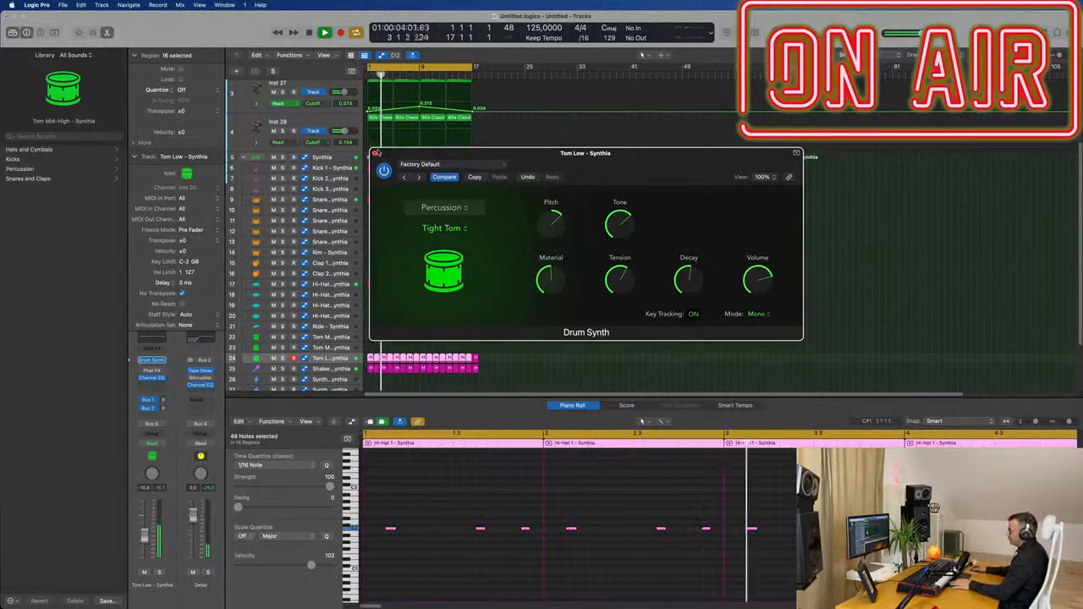
left_click(372, 155)
- Copy the first Hi-Hat 1 region onto the Hi-Hat 2 track at bar 1
scroll(550, 288, "down", 3)
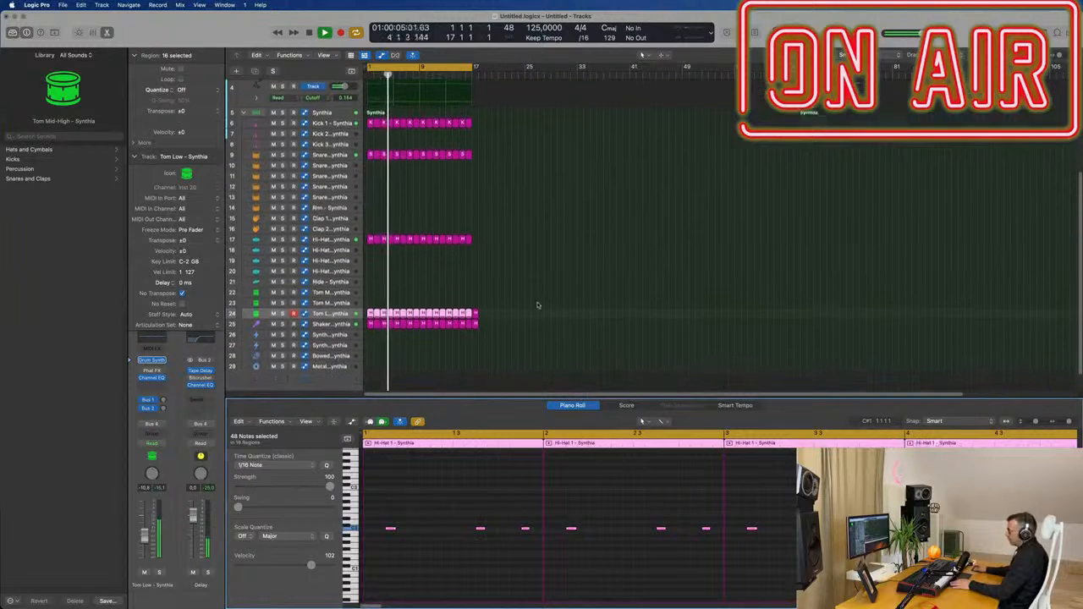
left_click(370, 216)
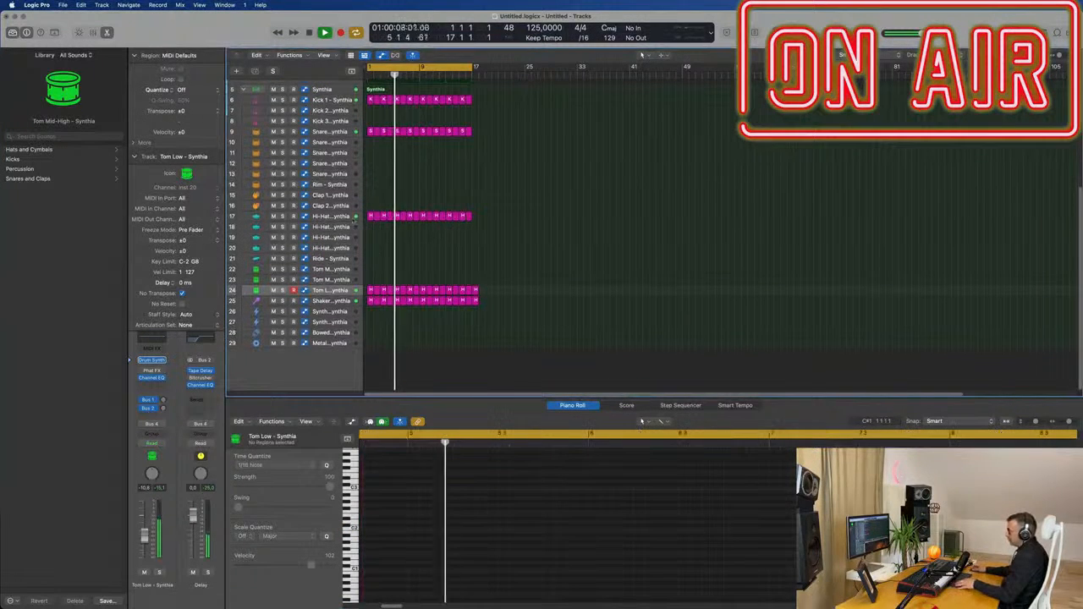
left_click_drag(370, 217, 370, 229)
- Duplicate the notes in the Hi-Hat 2 region to fill the bar with sixteenth-note hits
left_click_drag(387, 524, 564, 598)
key("super+Right")
key("super+Right")
key("super+Right")
key("super+Right")
key("super+Right")
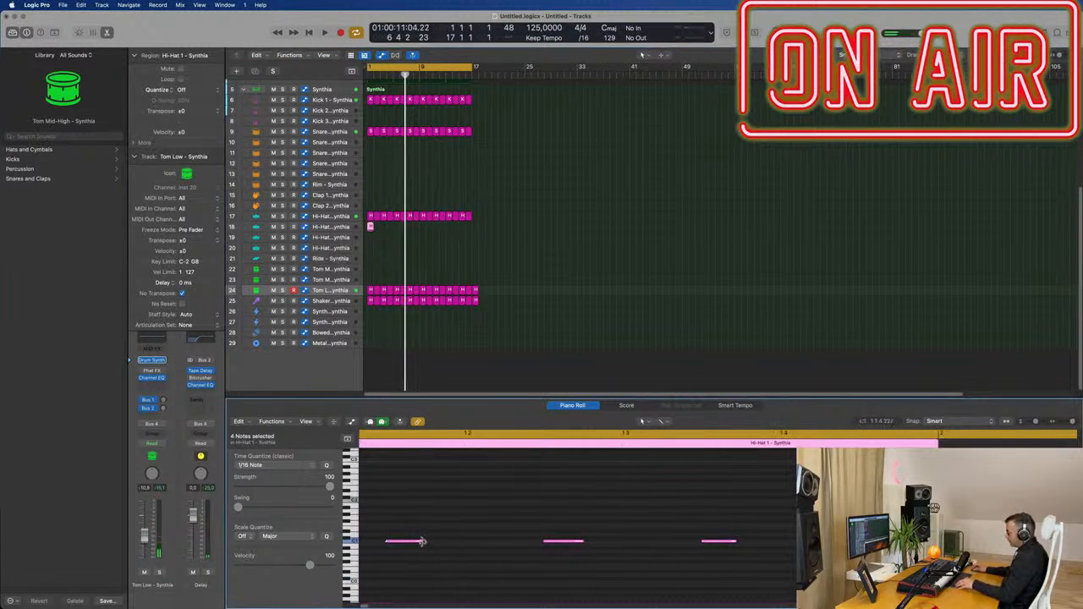
left_click_drag(422, 541, 499, 549)
- Repeat the one-bar Hi-Hat 2 region across the 16 bars up to bar 17
left_click_drag(382, 228, 362, 228)
key("super+r")
key("super+r")
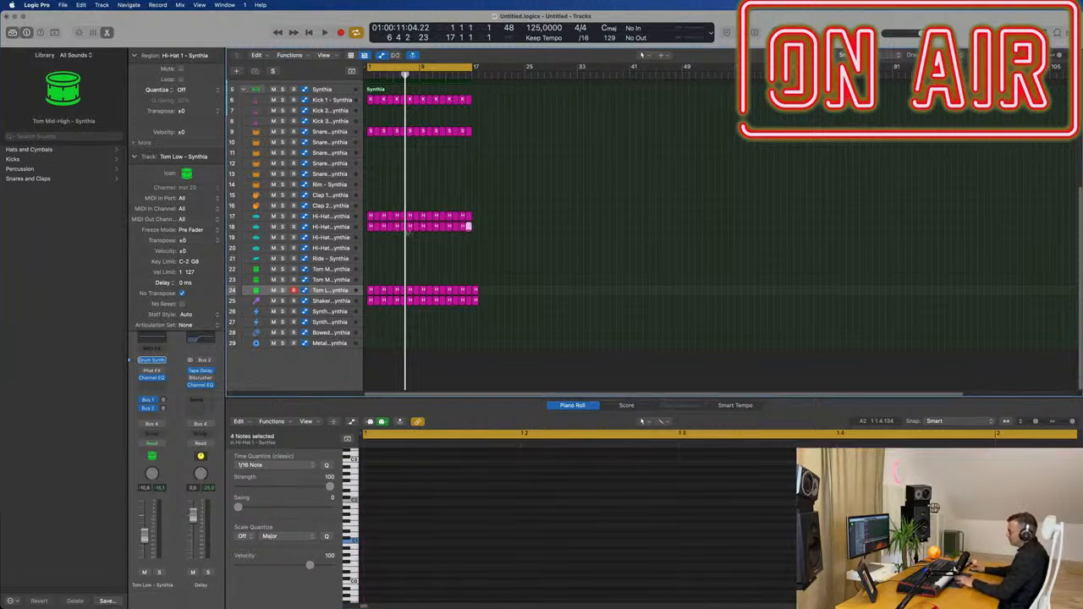
- Select the Hi-Hat 2 track and set its volume to -31.0 dB while the loop plays
left_click(341, 229)
key("space")
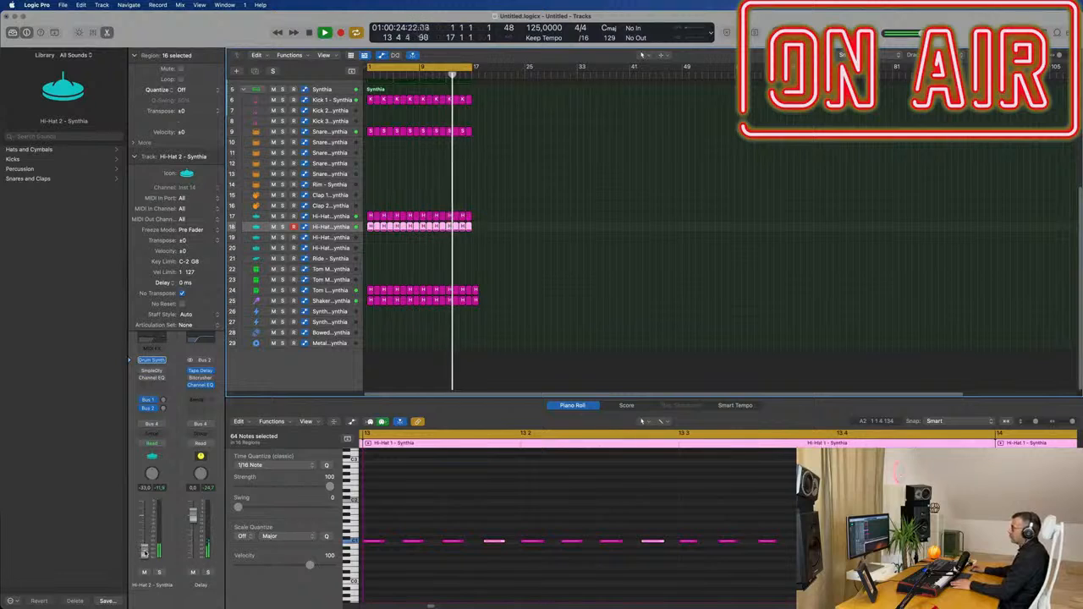
left_click_drag(145, 553, 145, 550)
- Duplicate the Inst 28 track with its Retro Synth settings as a new empty track beneath it
scroll(570, 305, "up", 5)
left_click(564, 284)
key("super+Right")
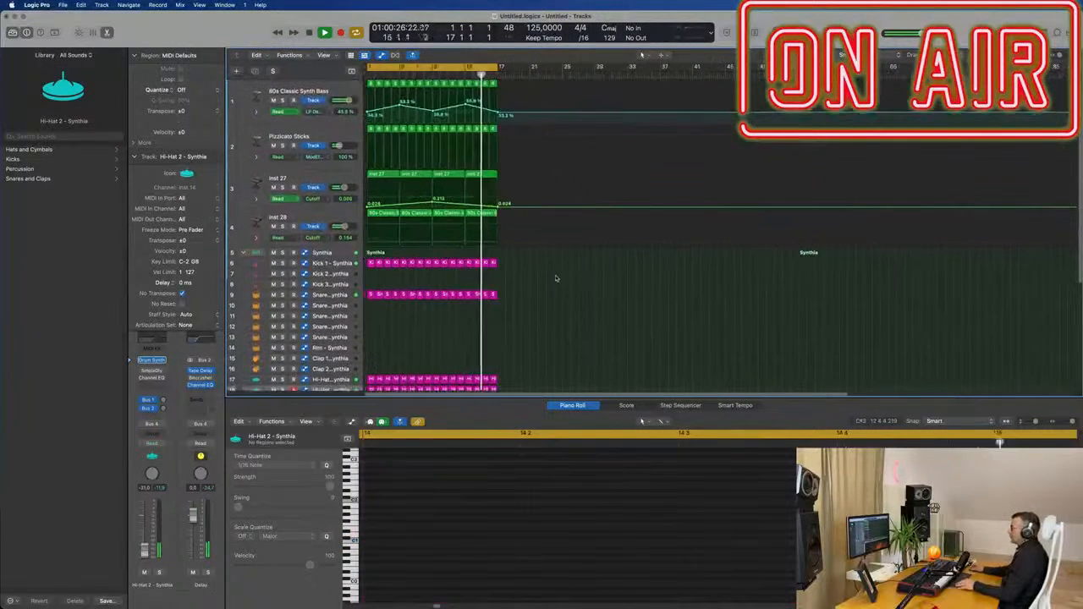
key("super+Left")
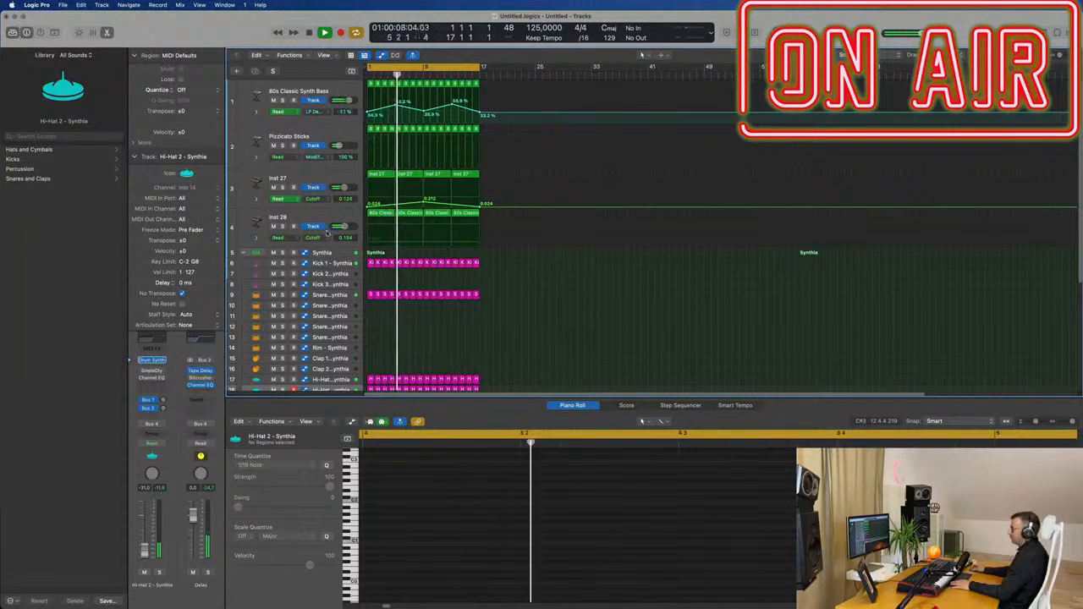
left_click(294, 217)
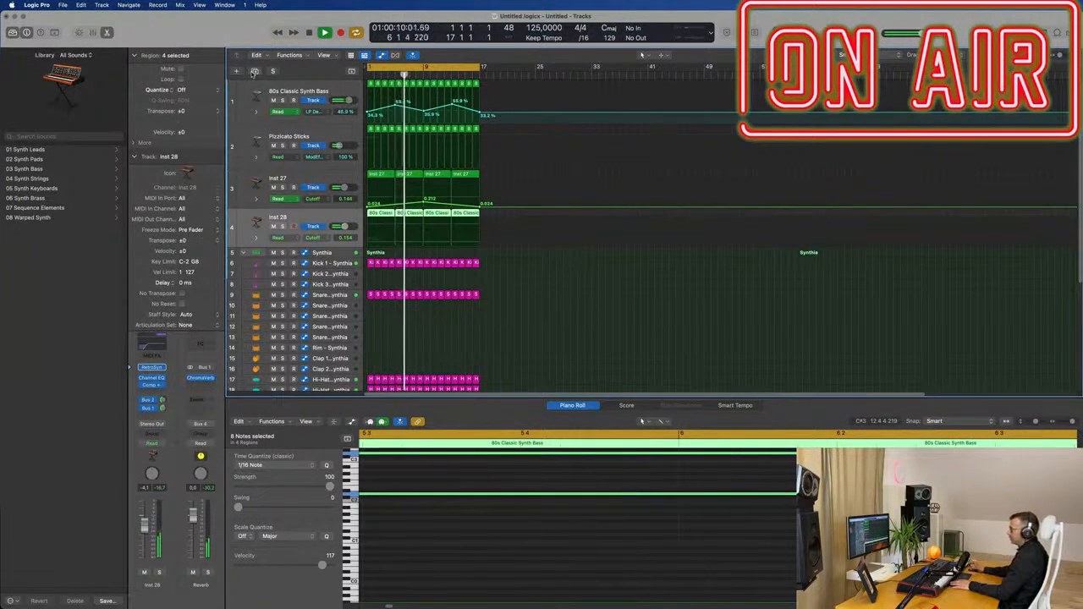
key("super+d")
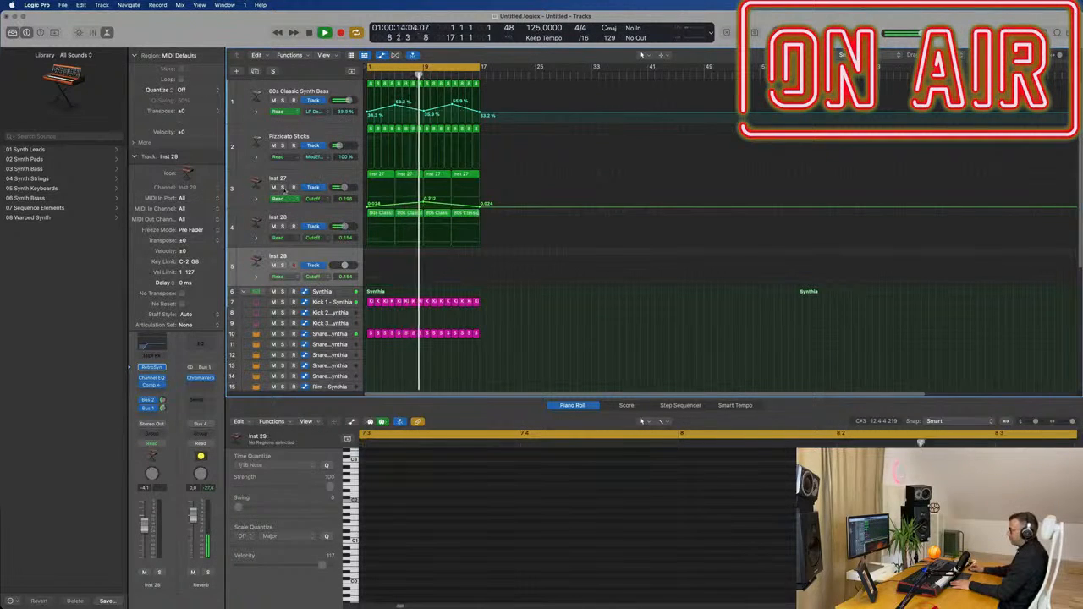
left_click(283, 187)
left_click(283, 187)
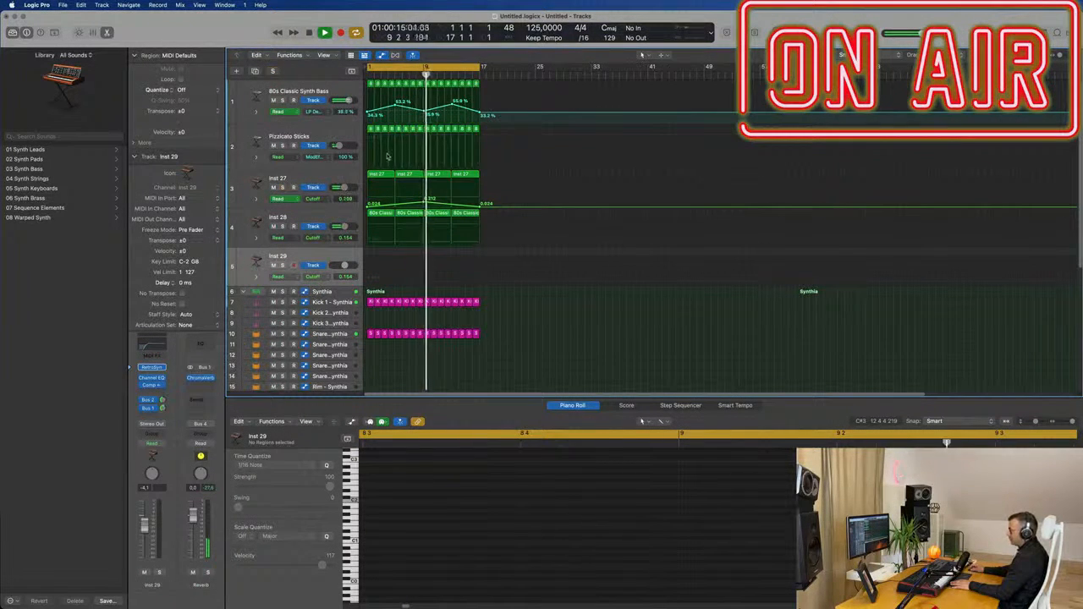
left_click(329, 175)
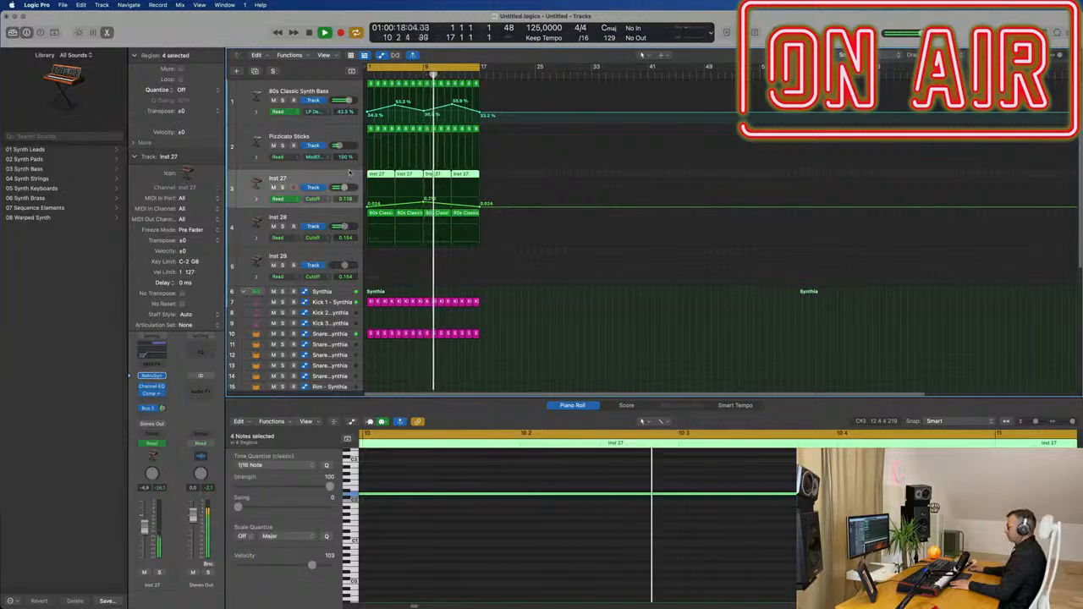
left_click(303, 263)
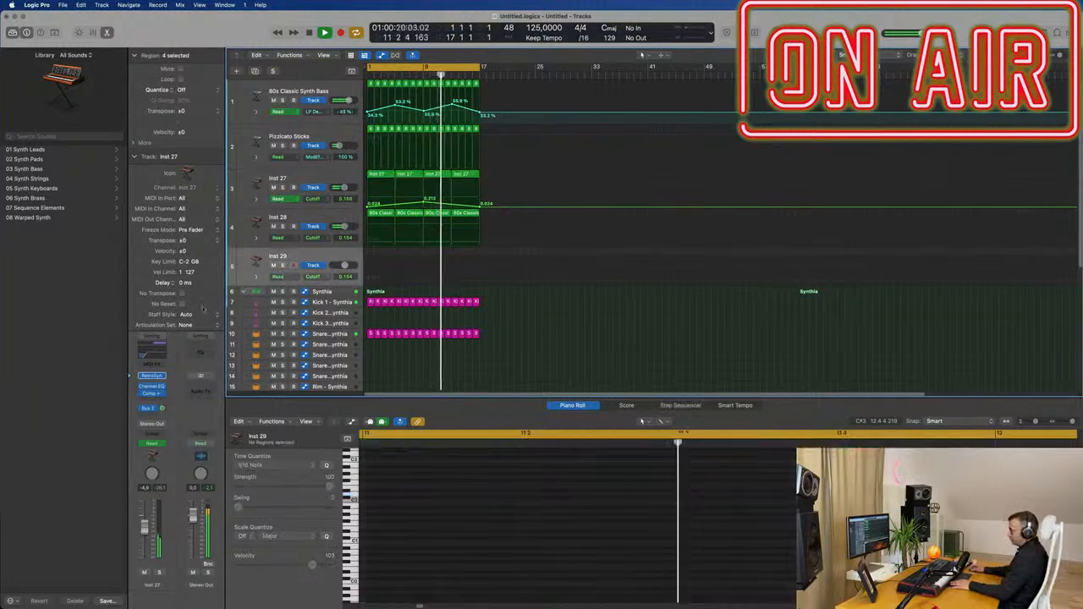
left_click(153, 370)
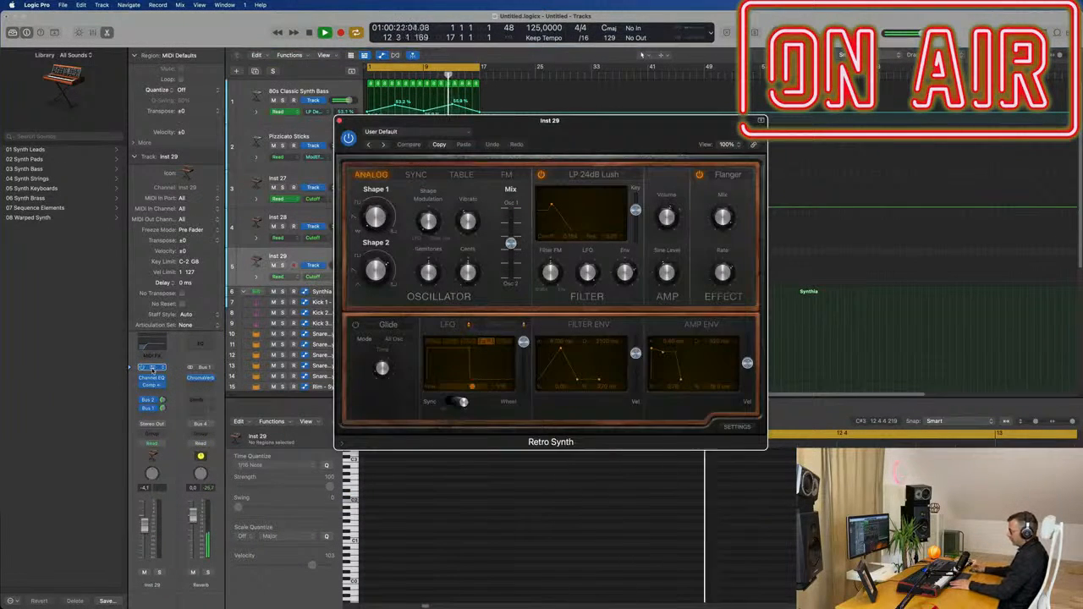
left_click_drag(633, 127, 666, 125)
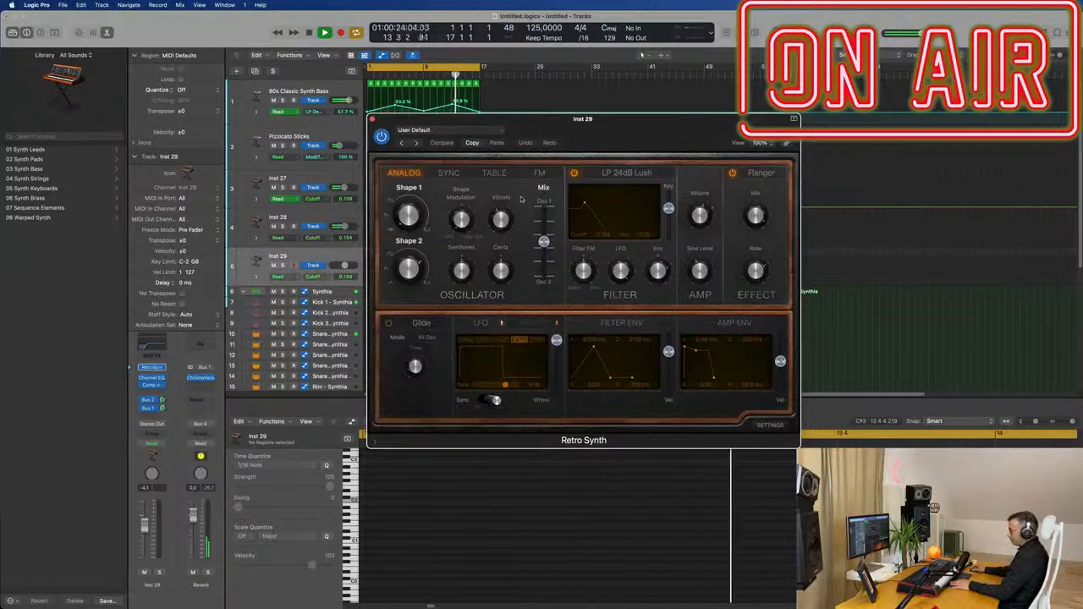
left_click(470, 134)
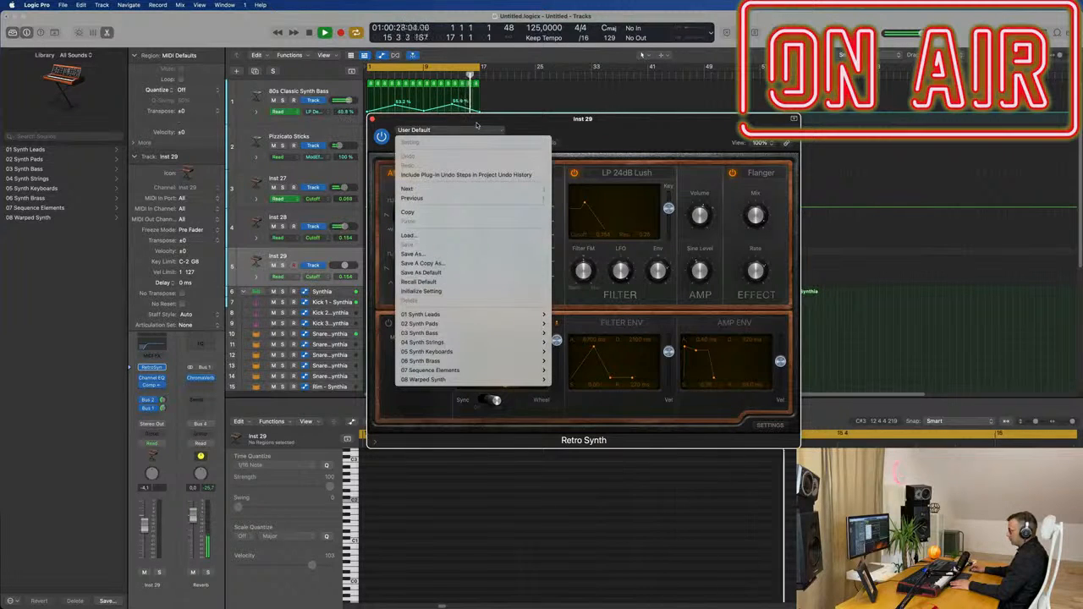
left_click(168, 370)
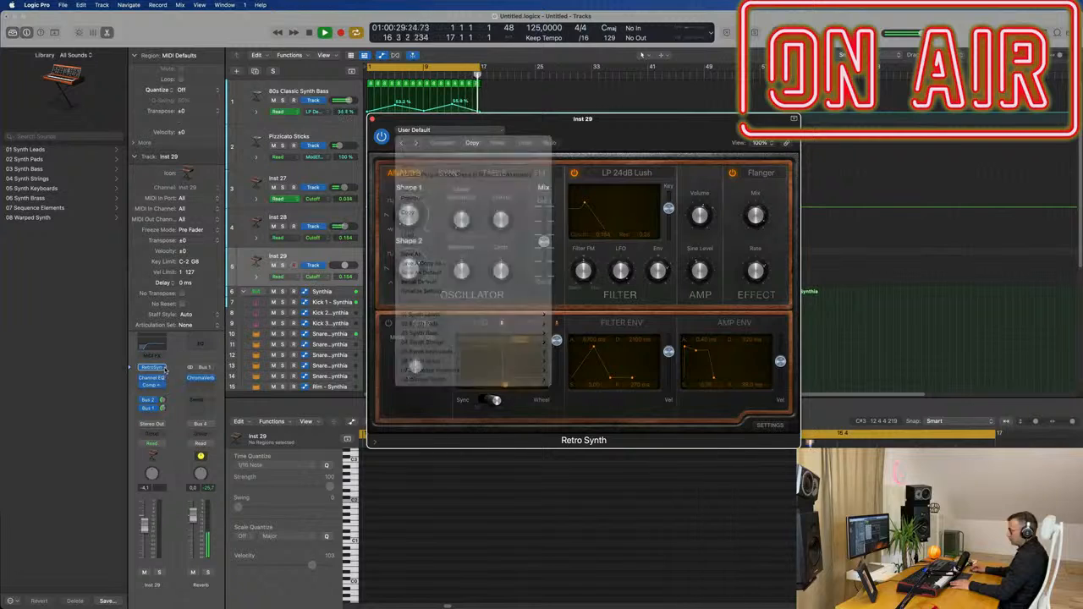
- Replace the Retro Synth on the Inst 29 track with a stereo Alchemy instrument
left_click(161, 367)
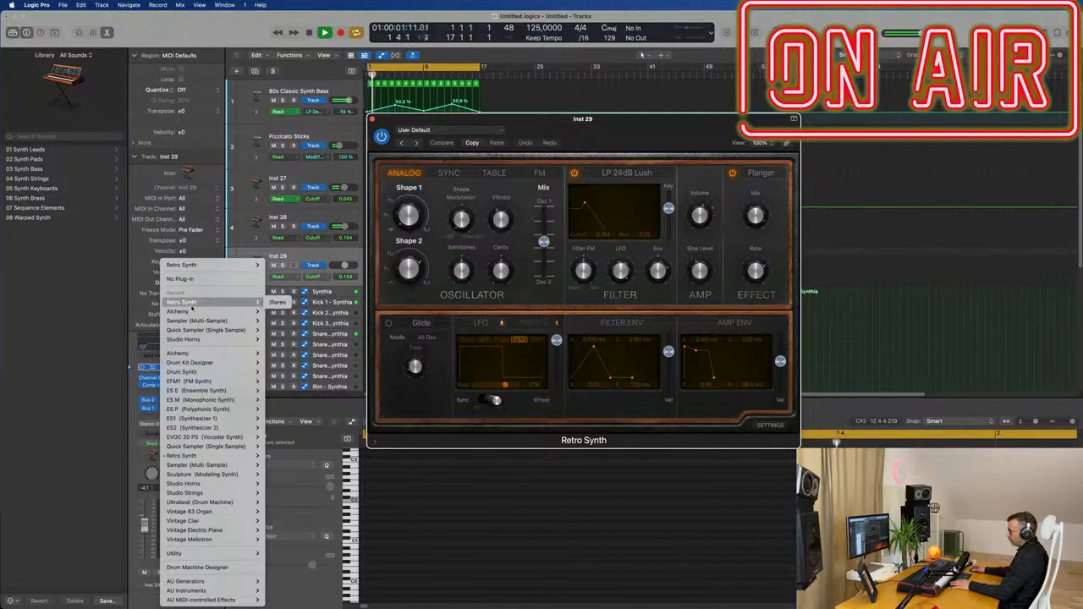
mouse_move(200, 314)
left_click(280, 312)
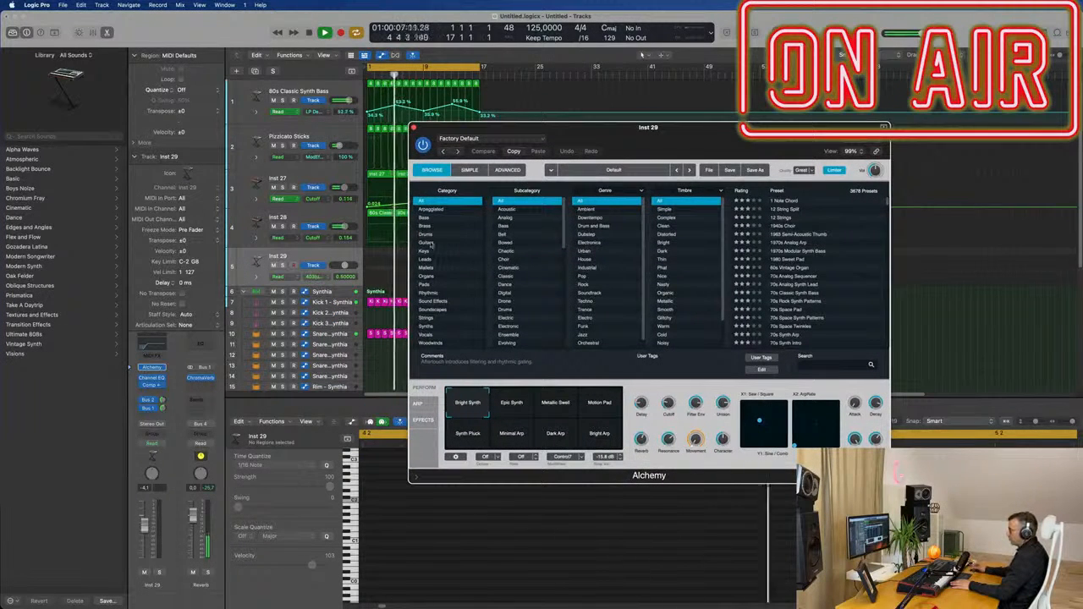
- Try Alchemy's Keys presets Analog EP, Airy Synth Lead and Aquatic Mallets, and settle on Aurora Over Iceland at -6.4 dB
left_click(426, 252)
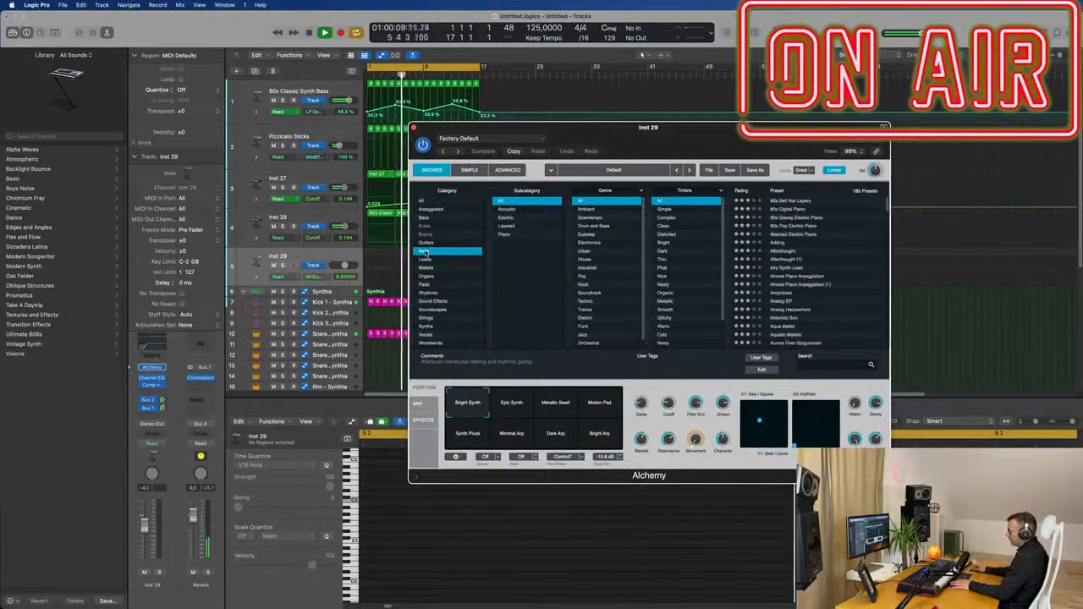
left_click(787, 302)
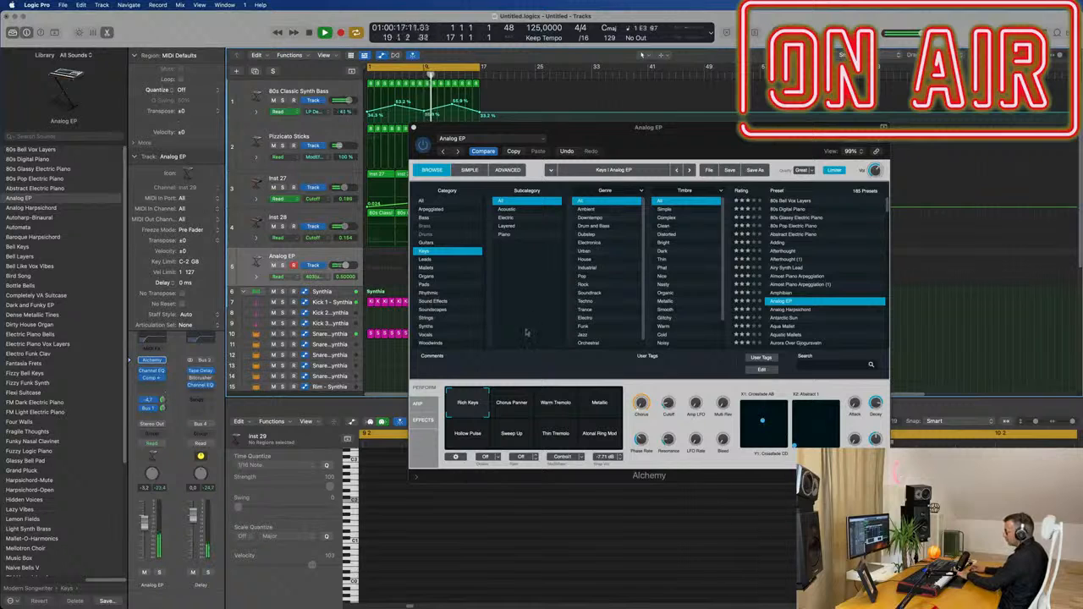
left_click(791, 268)
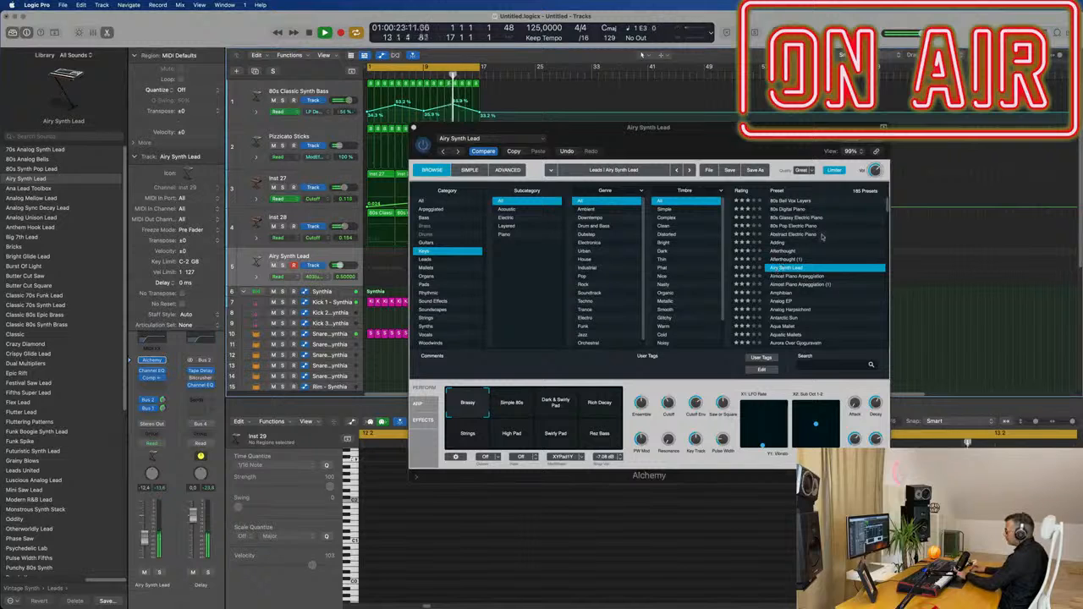
scroll(820, 259, "down", 3)
left_click(796, 259)
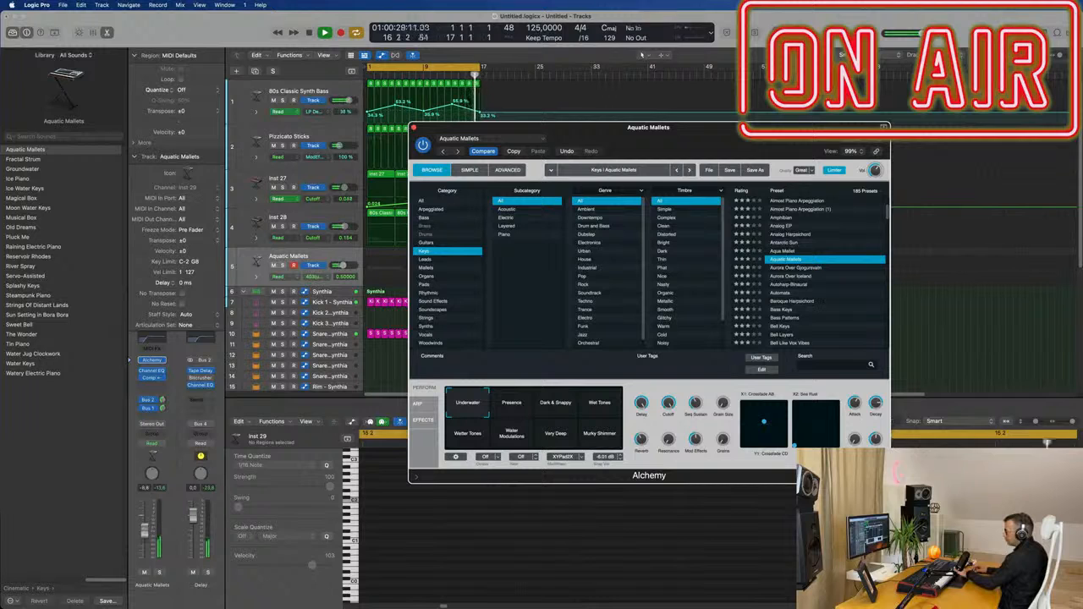
left_click(146, 530)
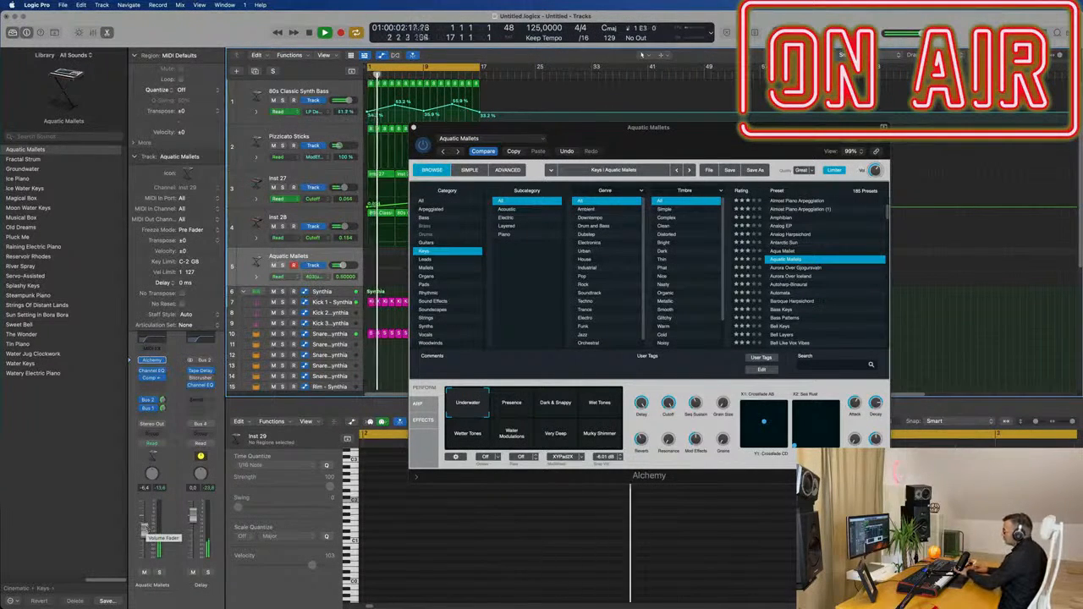
left_click(795, 280)
left_click(795, 278)
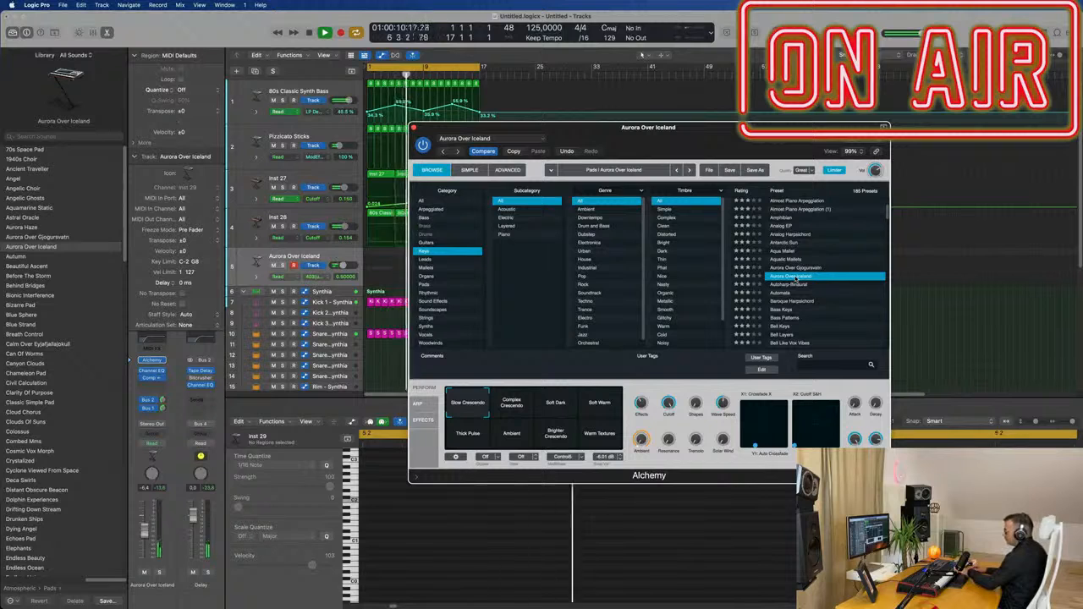
- Record a four-bar part of four long notes from bar 9 on the Aurora Over Iceland track and move the region to bar 1
left_click_drag(755, 127, 1044, 142)
key("r")
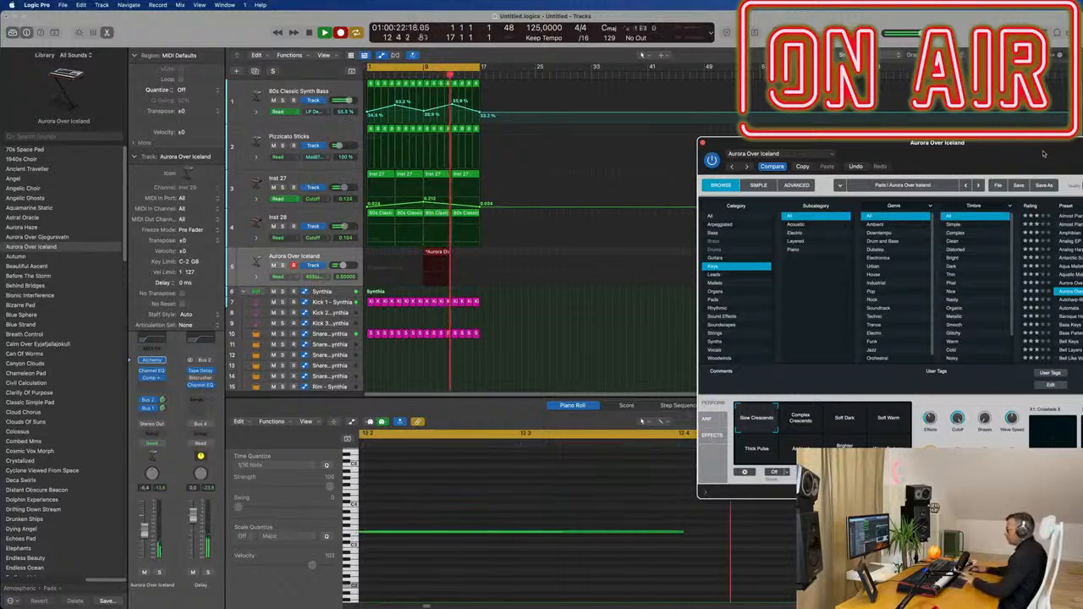
key("space")
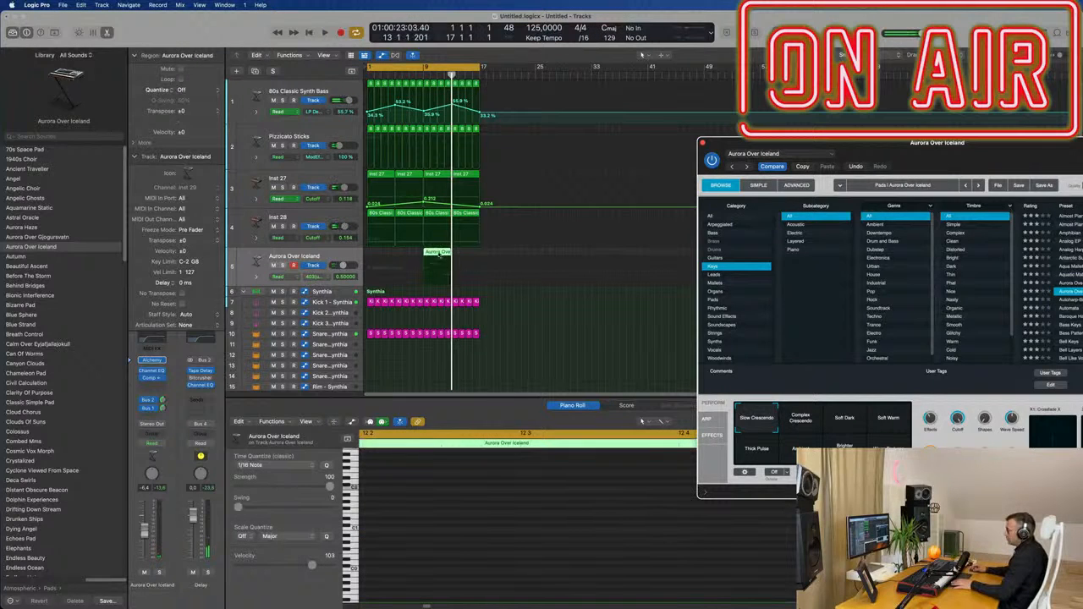
left_click_drag(439, 254, 382, 253)
key("space")
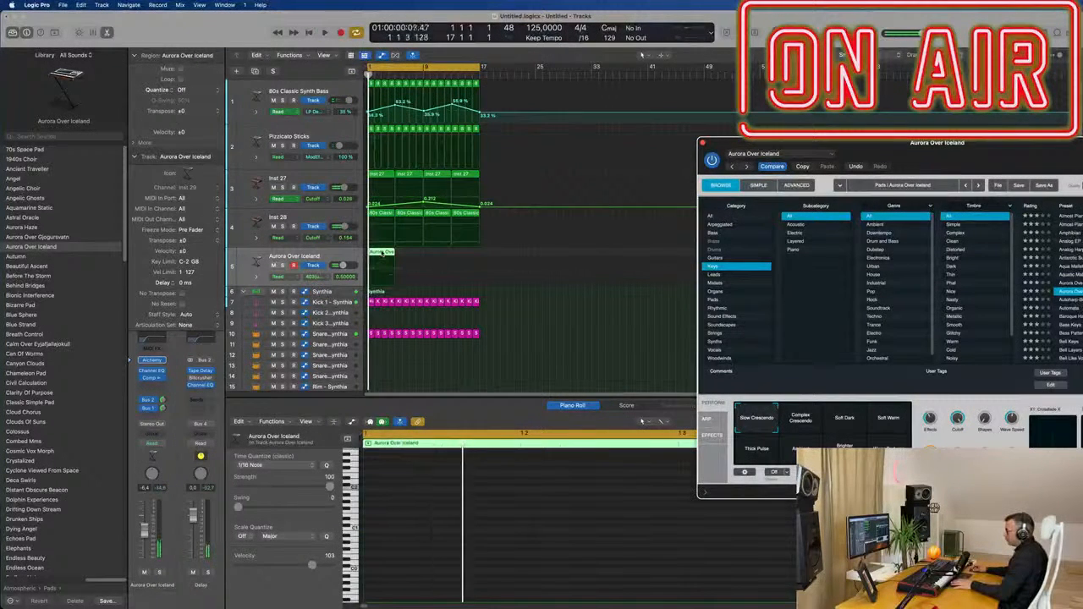
- Open the Aurora Over Iceland region in the Piano Roll, select all its notes and check them during playback
double_click(383, 252)
double_click(383, 252)
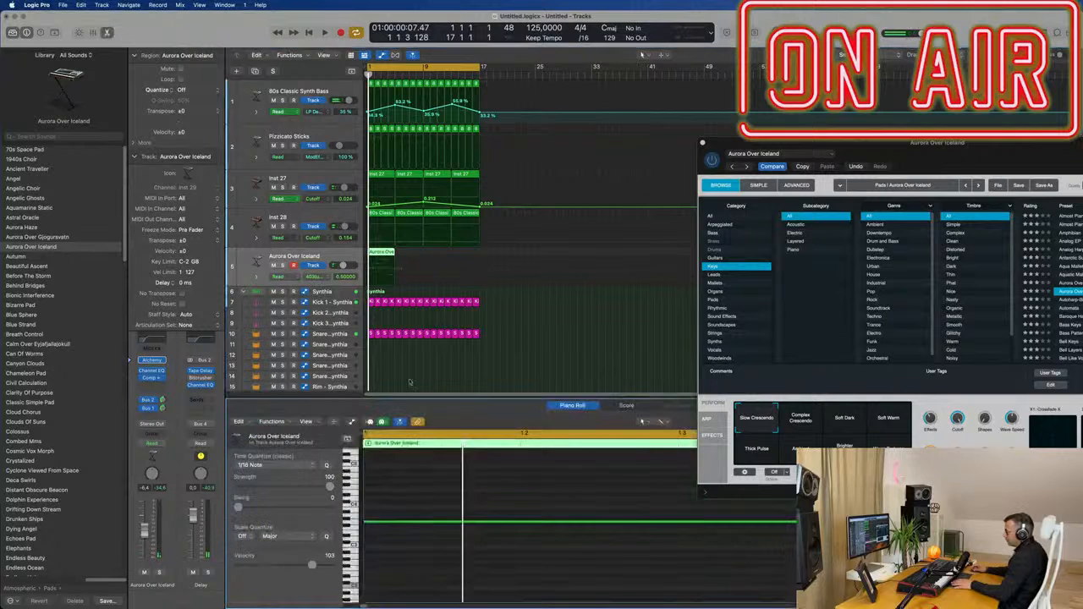
scroll(513, 545, "down", 5)
key("super+a")
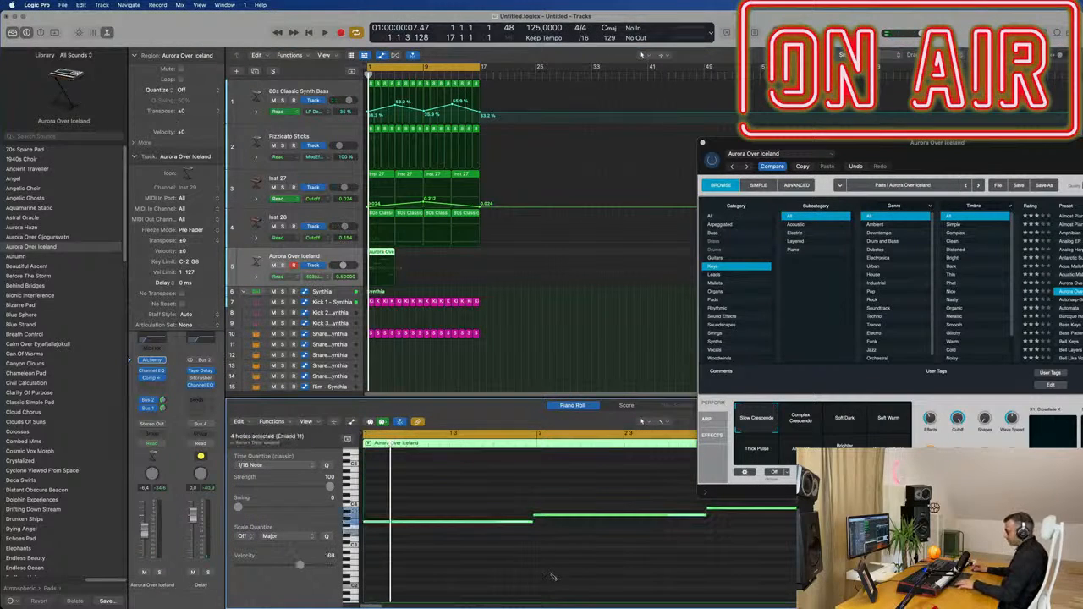
key("space")
scroll(552, 577, "down", 5)
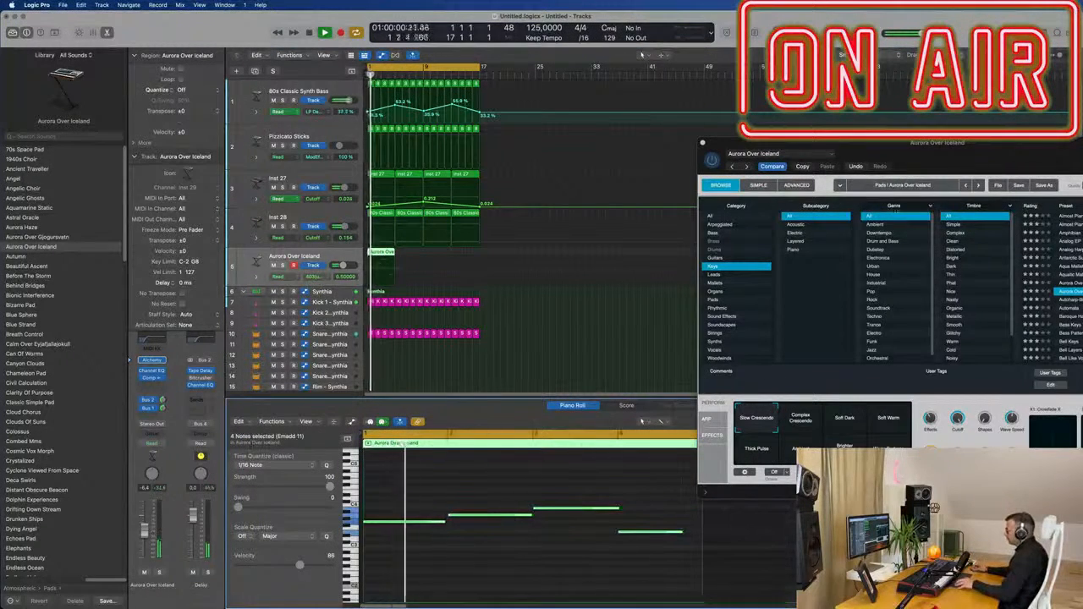
- Repeat the four-bar Aurora Over Iceland region three more times to fill the 16 bars up to bar 17
left_click_drag(932, 159, 818, 87)
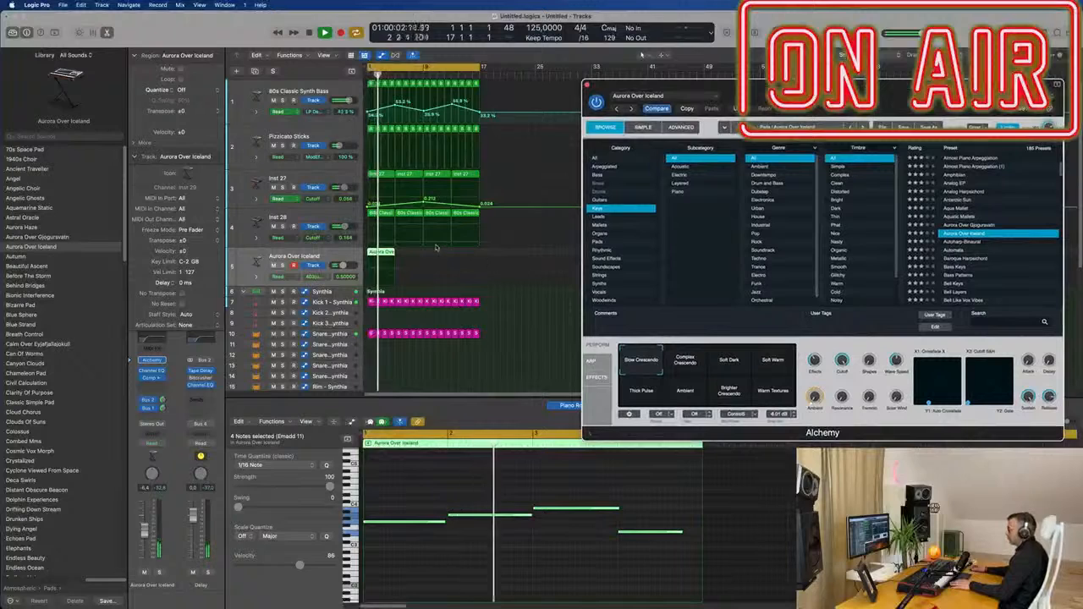
left_click(338, 258)
key("super+r")
key("super+r")
key("super+r")
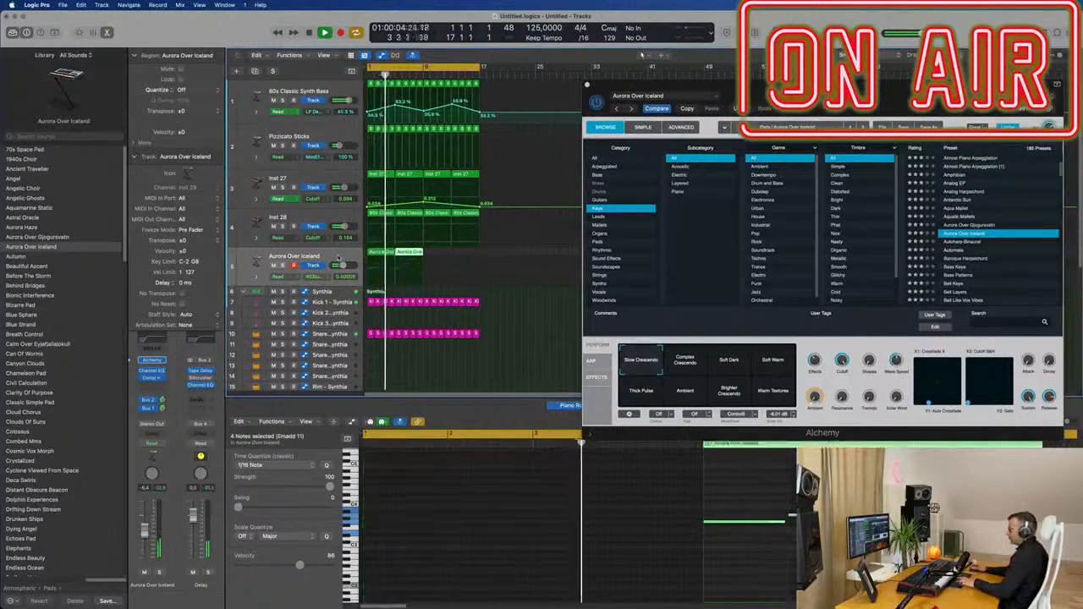
left_click_drag(648, 85, 626, 94)
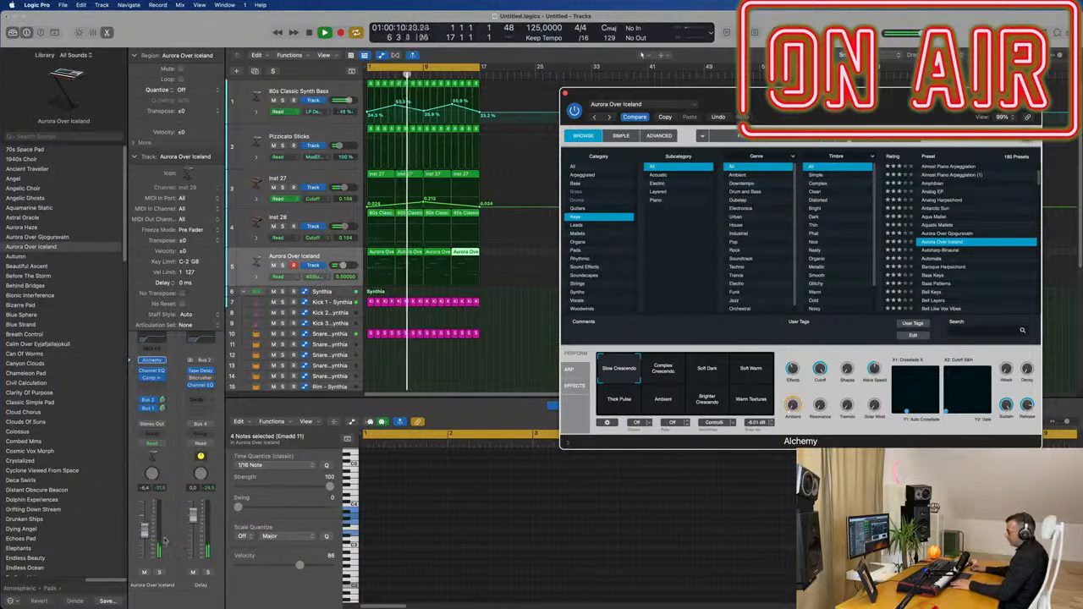
- Raise the Aurora Over Iceland track's volume to -4.4 dB while trying Alchemy's Complex Crescendo and Soft Dark snapshots
left_click_drag(145, 534, 146, 530)
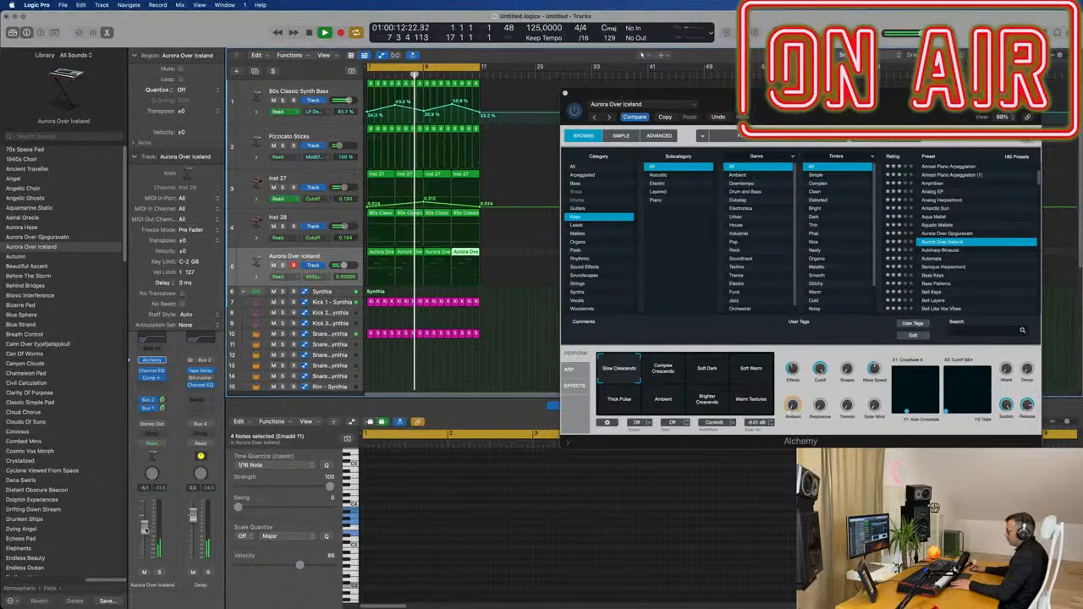
left_click(662, 370)
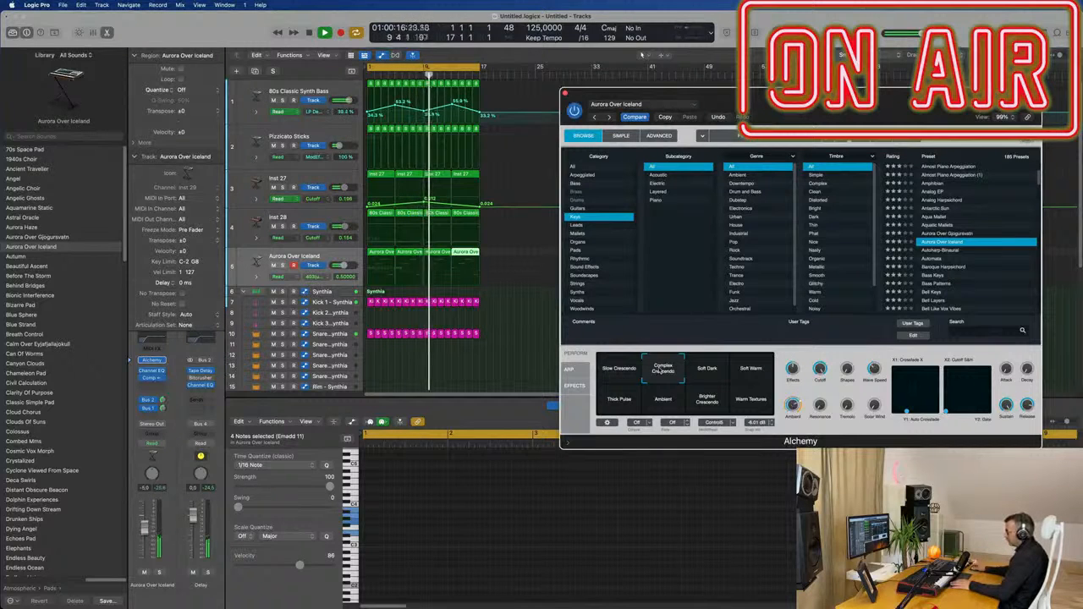
left_click(712, 373)
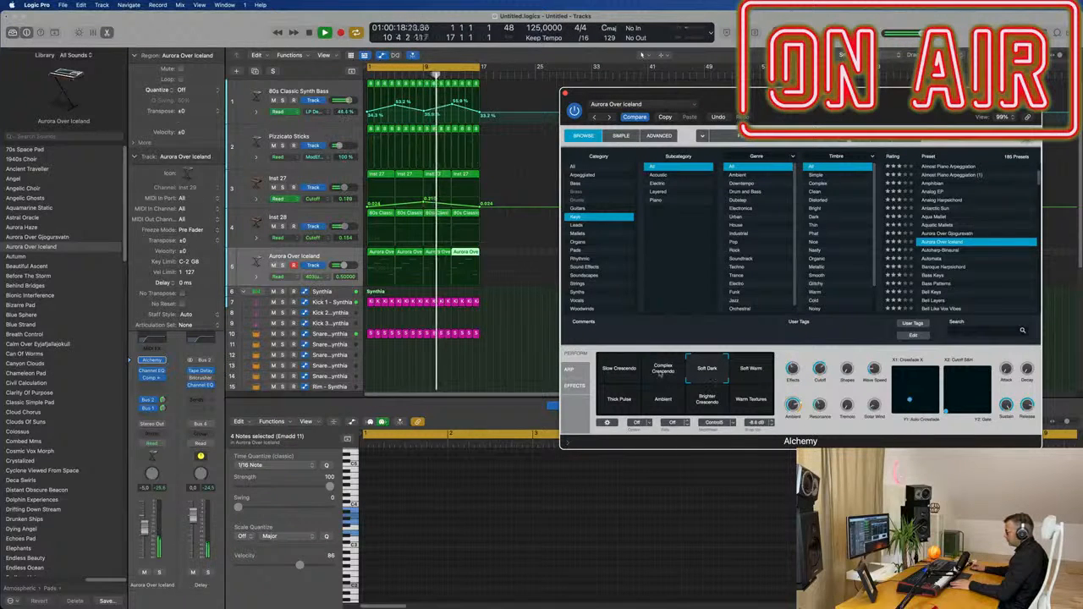
left_click(516, 362)
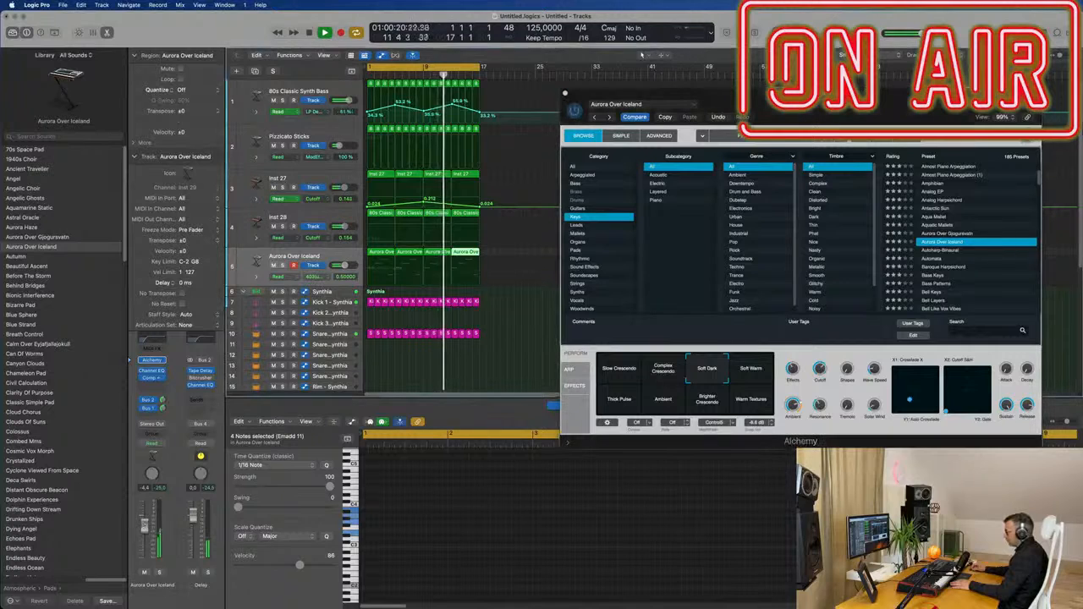
- Audition the Soft Warm, Thick Pulse, Ambient, Brighter Crescendo, Warm Textures and Complex Crescendo snapshots, and return to Slow Crescendo
left_click(752, 366)
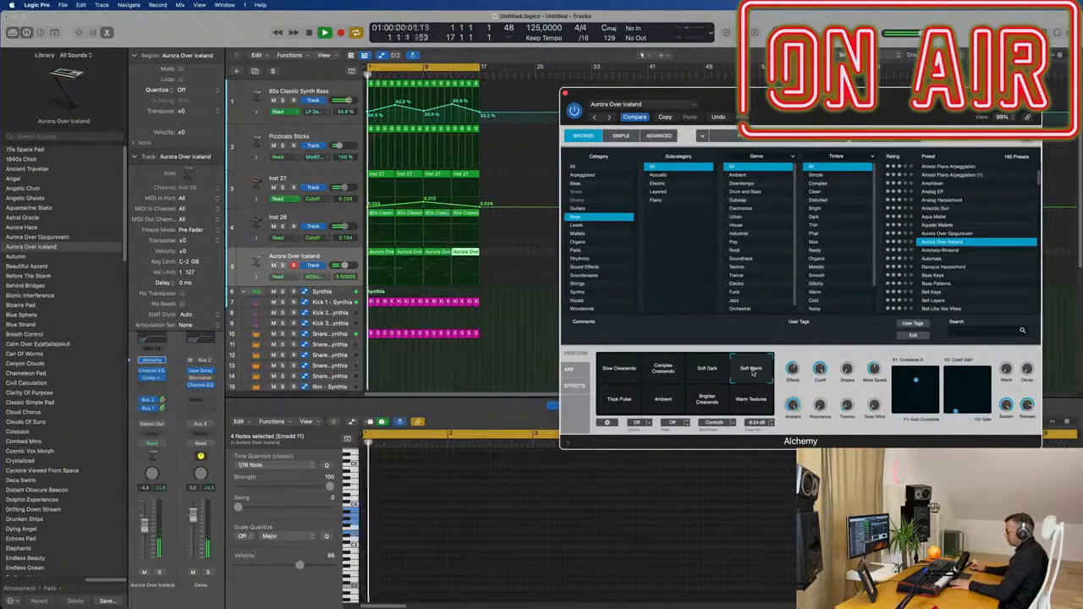
left_click(626, 405)
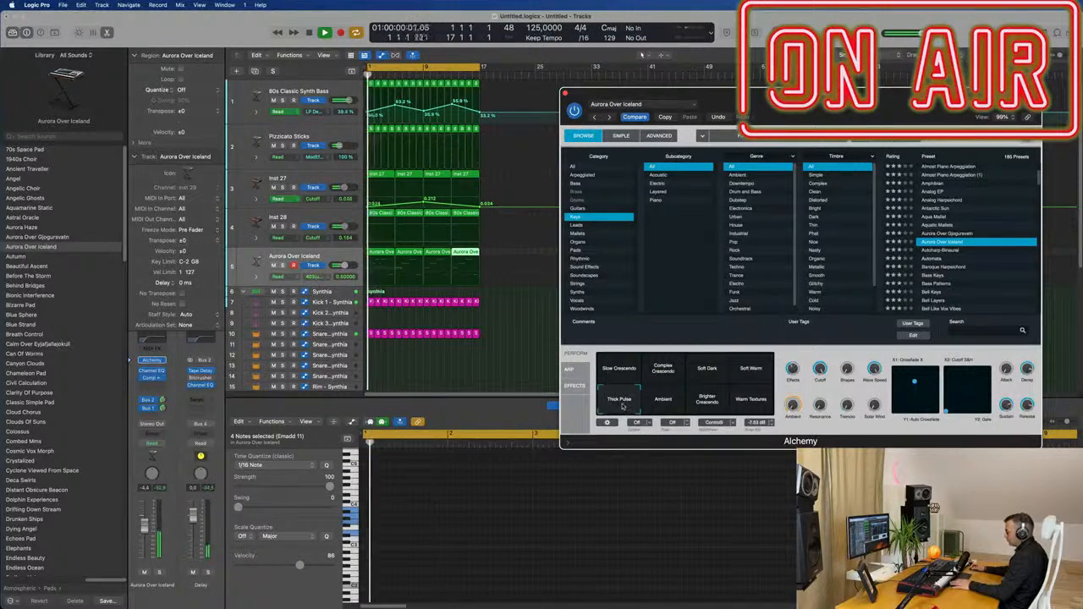
left_click(652, 407)
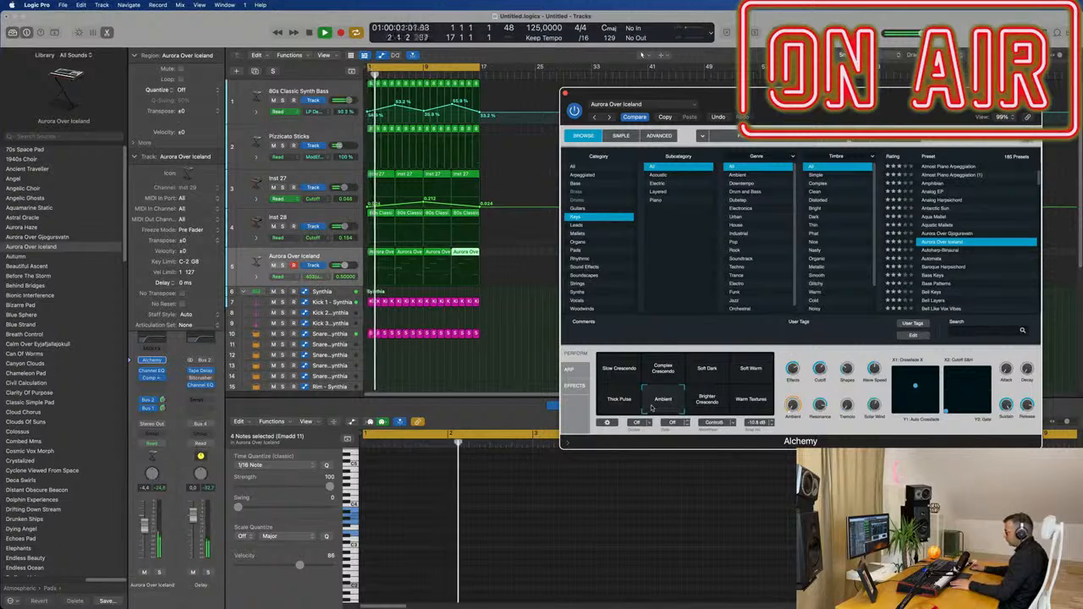
left_click(707, 401)
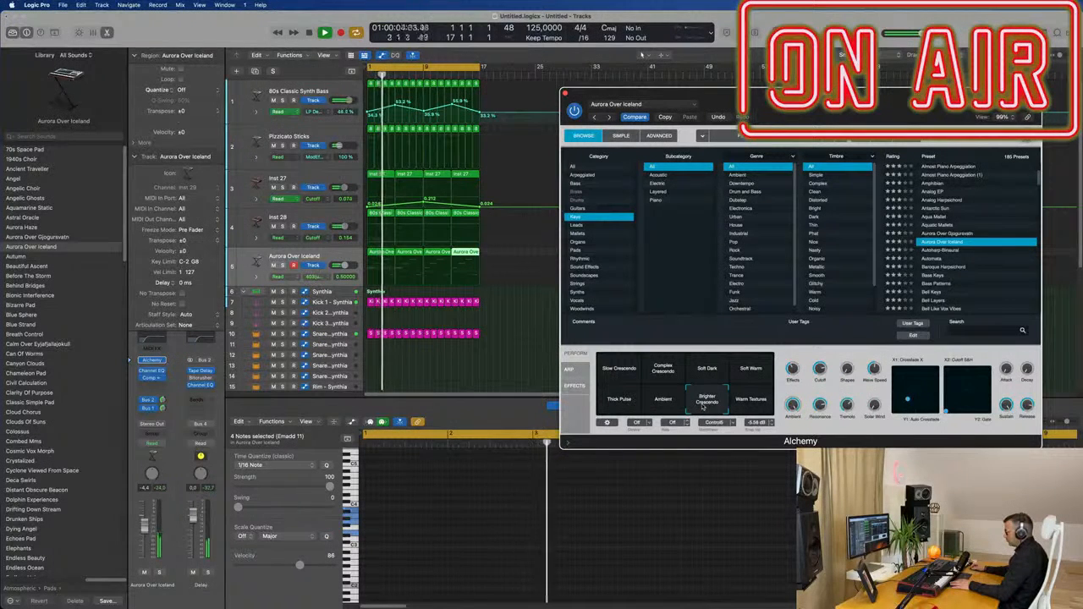
left_click(751, 401)
left_click(618, 370)
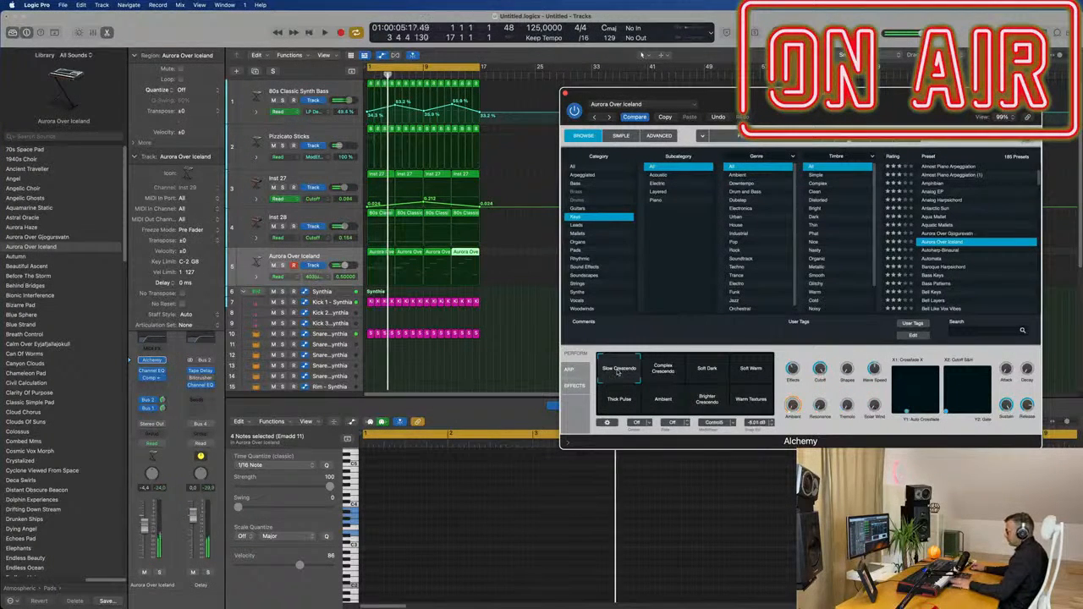
left_click(667, 373)
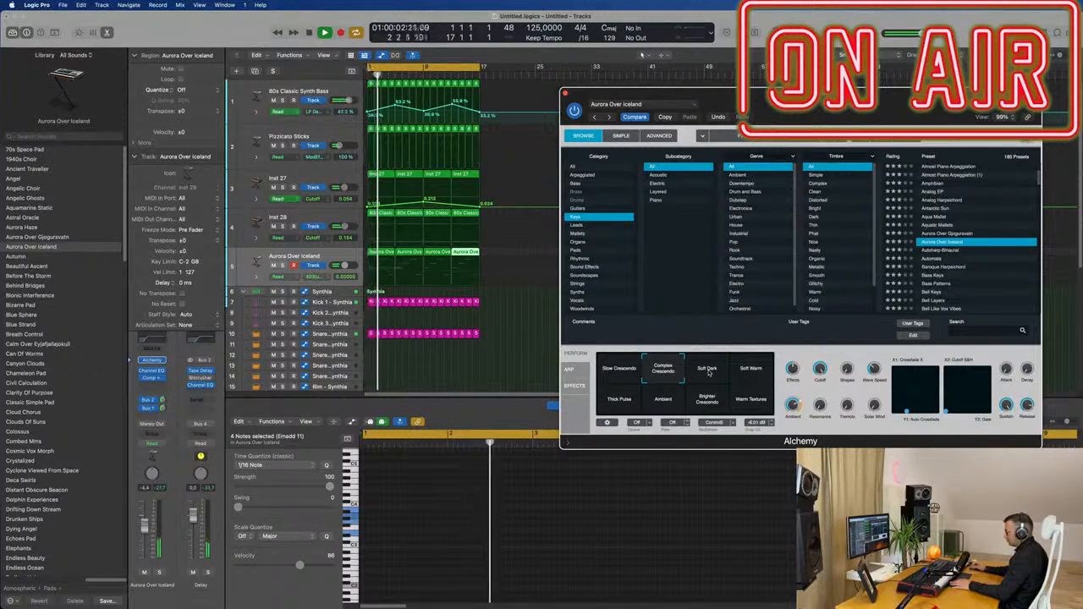
left_click(623, 370)
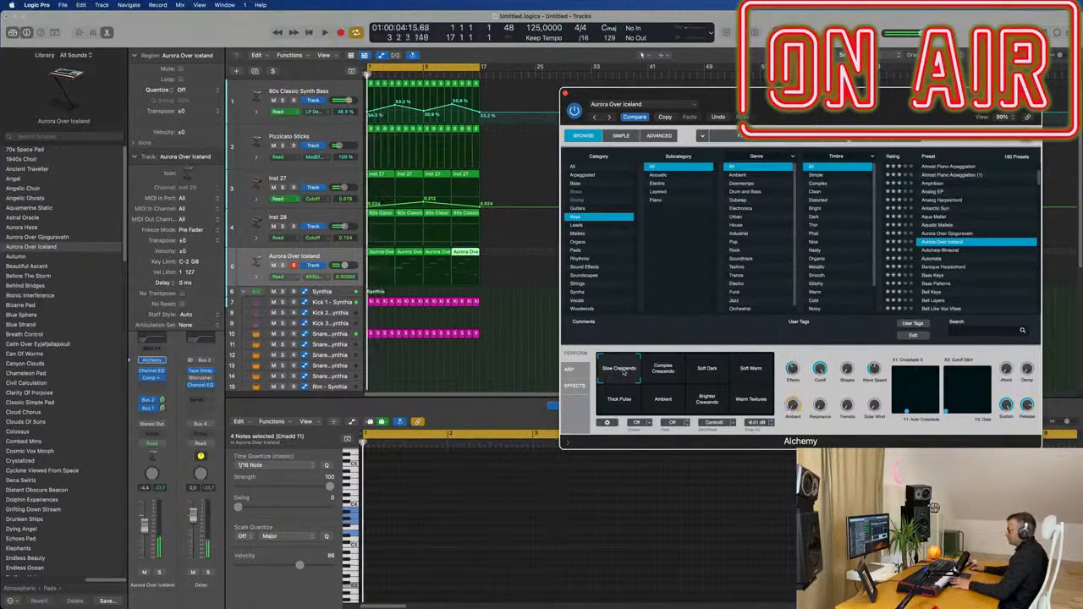
- Repeat the 16-bar regions of all tracks three more times up to bar 65 and extend the cycle range to match
left_click_drag(602, 99, 514, 121)
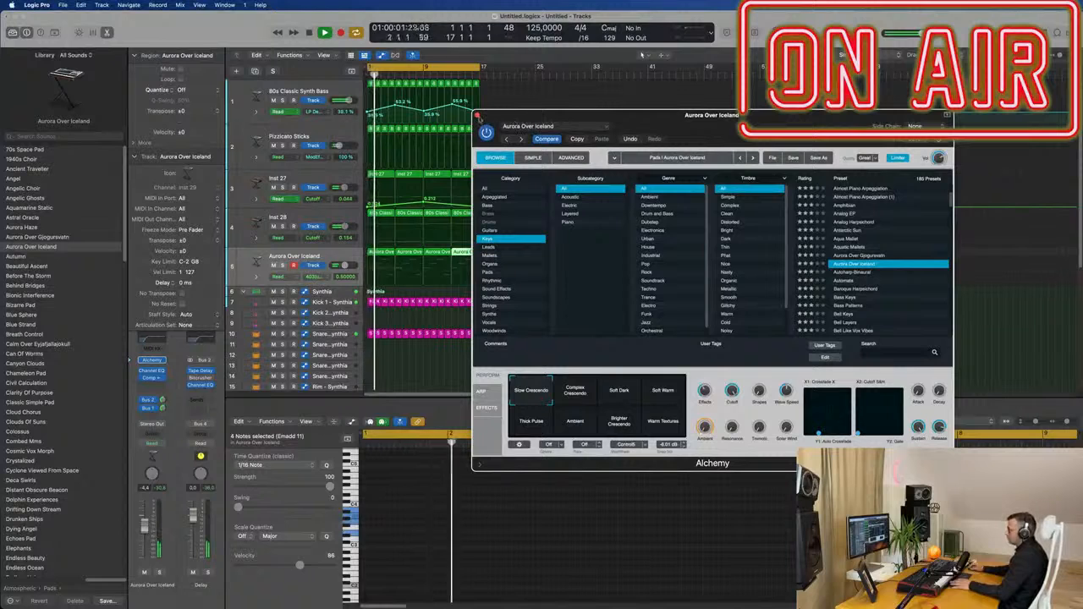
key("super+w")
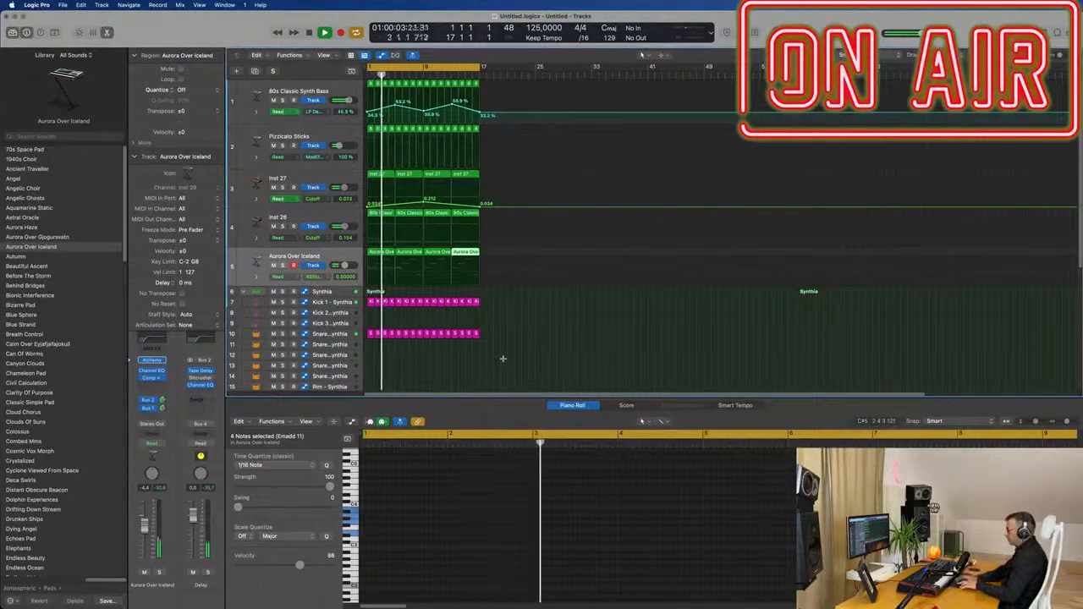
key("super+a")
key("super+r")
key("super+r")
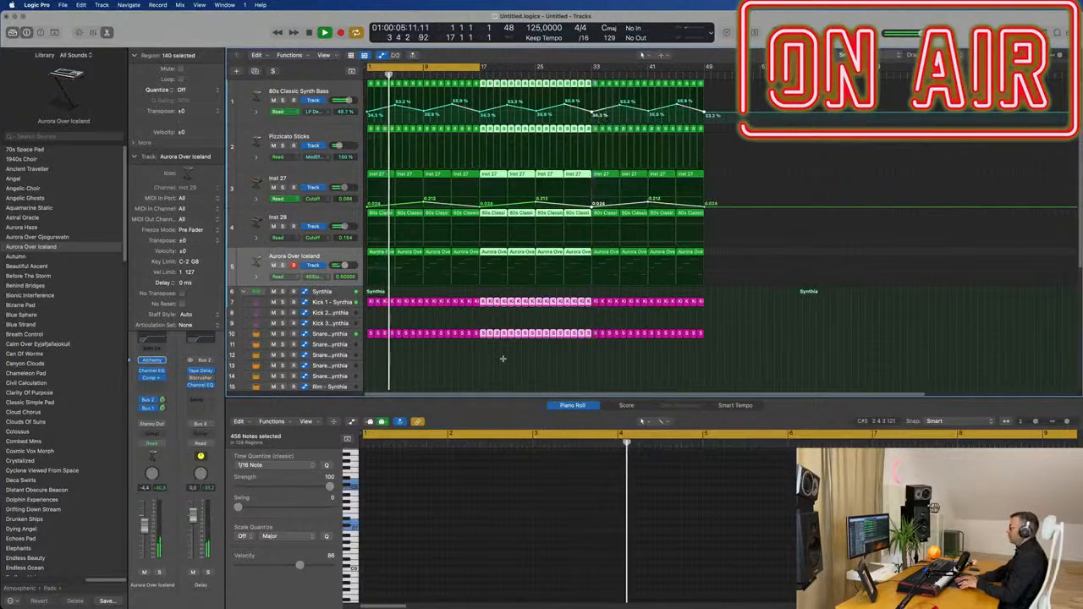
key("super+r")
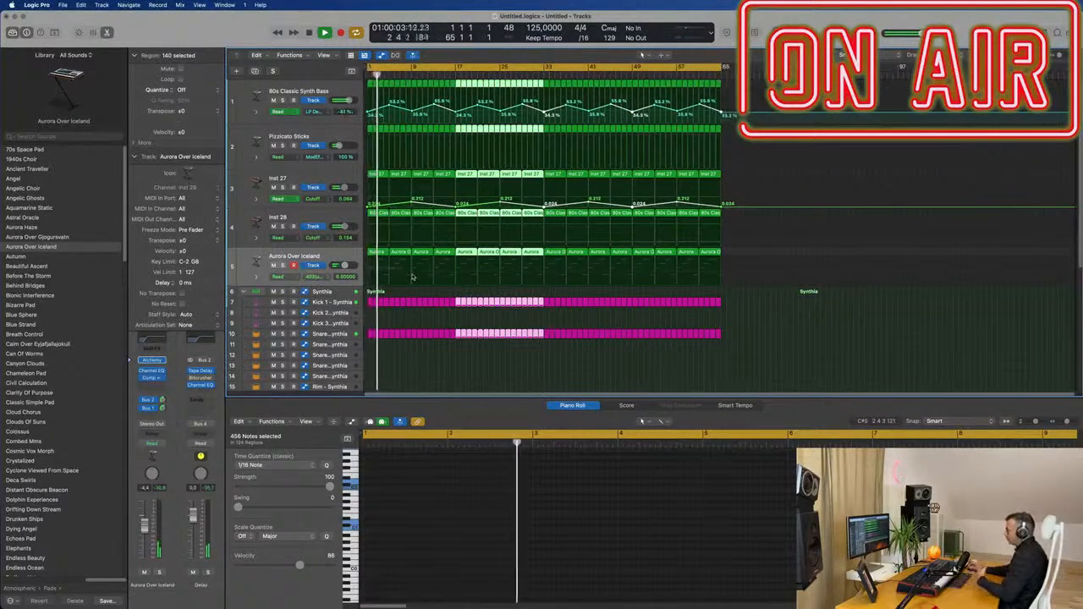
- Select the Aurora Over Iceland track with all its regions
left_click(352, 259)
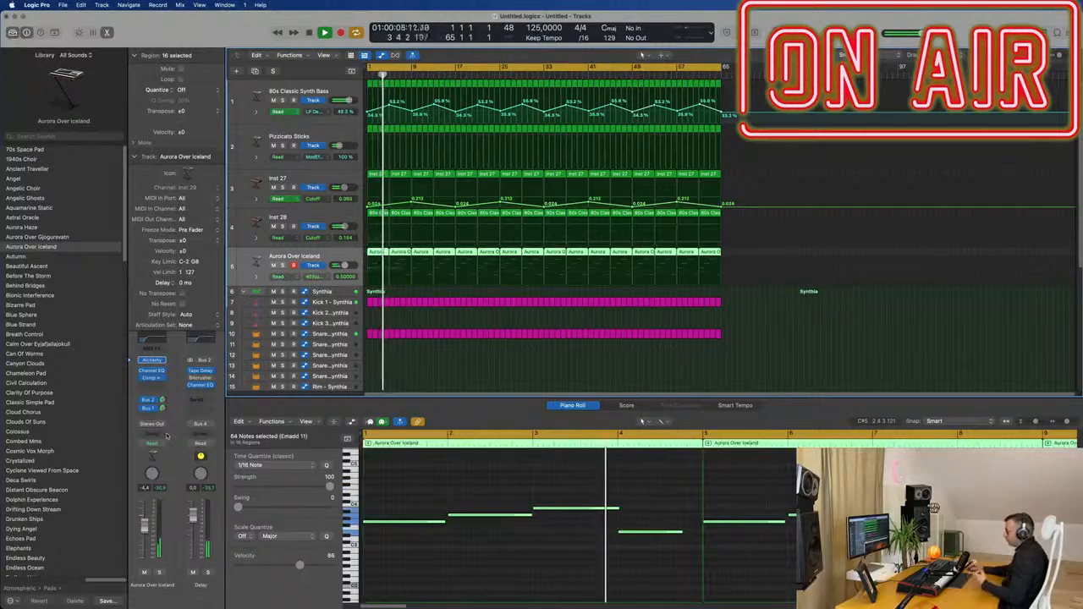